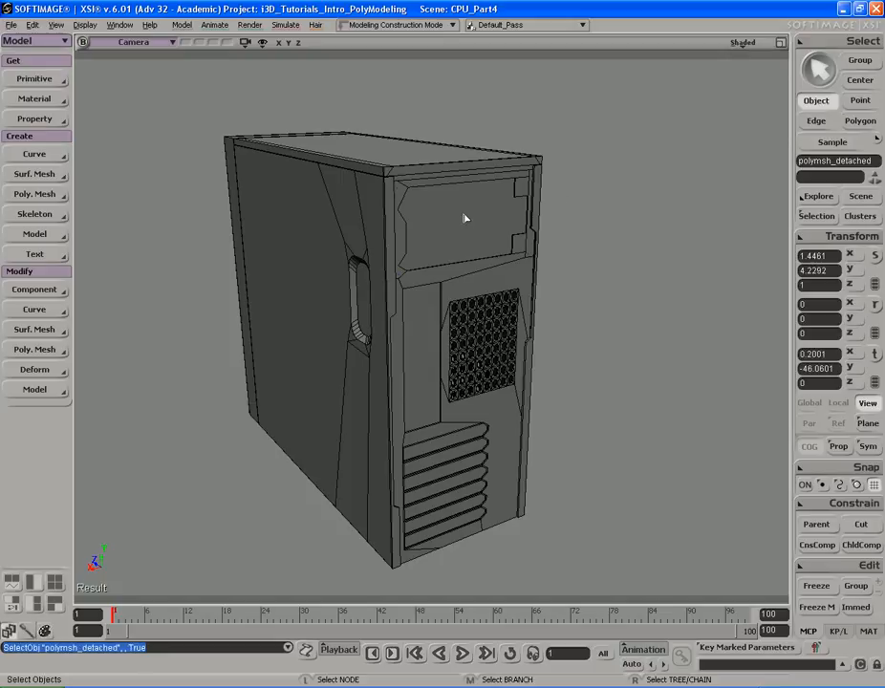
- Switch the camera view to wireframe display and turn off point display
middle_click(743, 42)
key("f")
key("s")
mouse_move(559, 251)
right_mouse_down()
mouse_move(480, 241)
mouse_move(528, 231)
right_mouse_up()
left_click(262, 45)
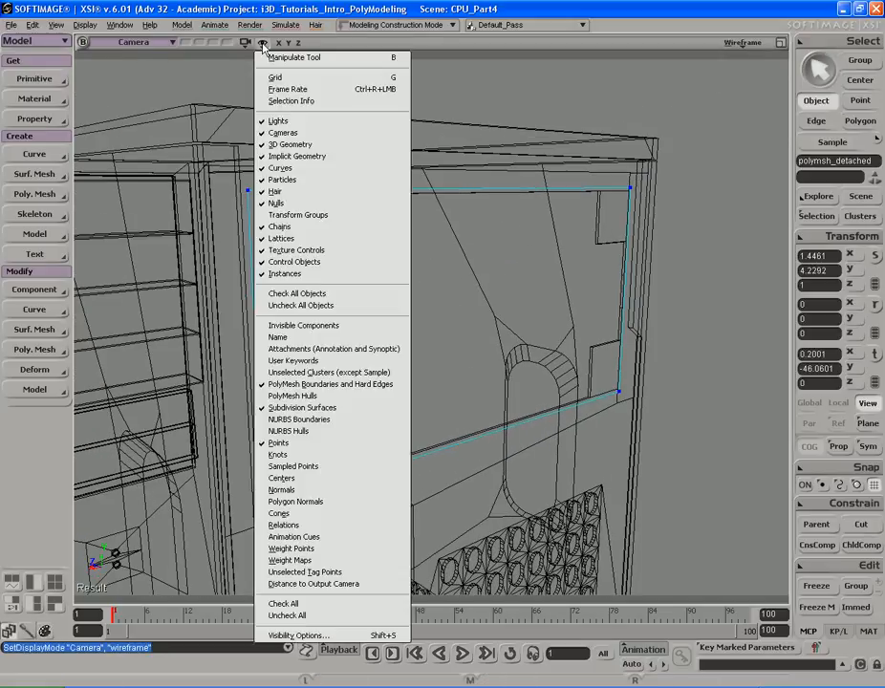
left_click(292, 445)
right_click_drag(633, 415, 455, 358)
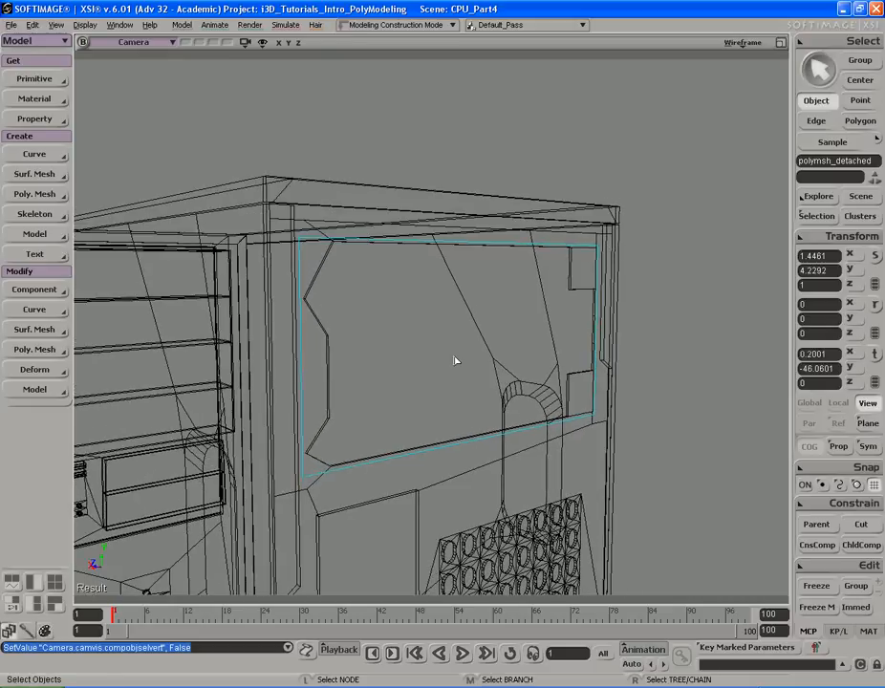
- Select the front panel's left and right edges and subdivide them with 3 subdivisions
key("e")
left_click(297, 365)
left_click(597, 354, "shift")
right_click_drag(647, 352, 556, 345)
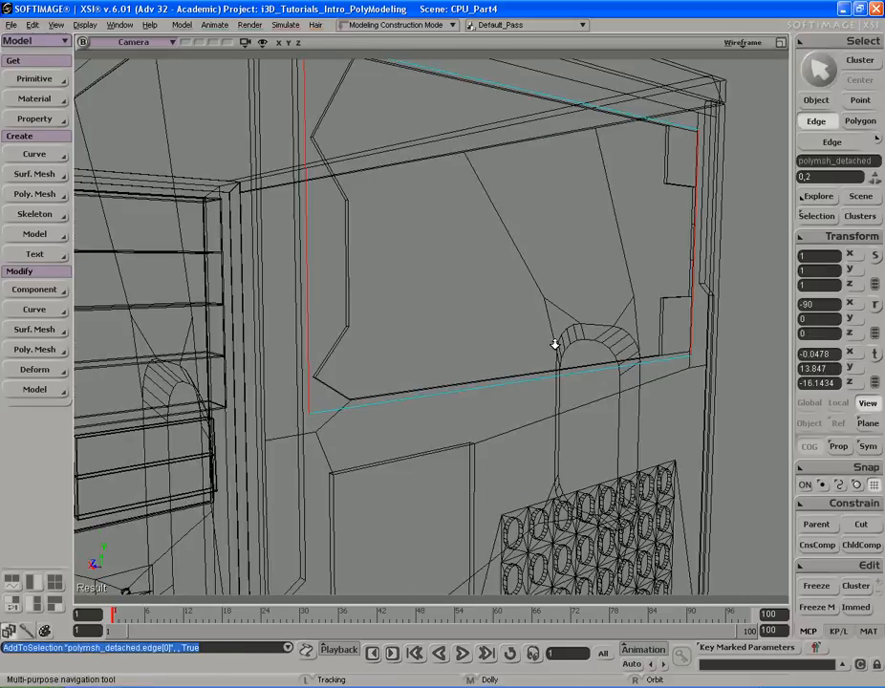
left_click_drag(556, 345, 539, 350)
right_click_drag(539, 350, 535, 338)
key("shift+d")
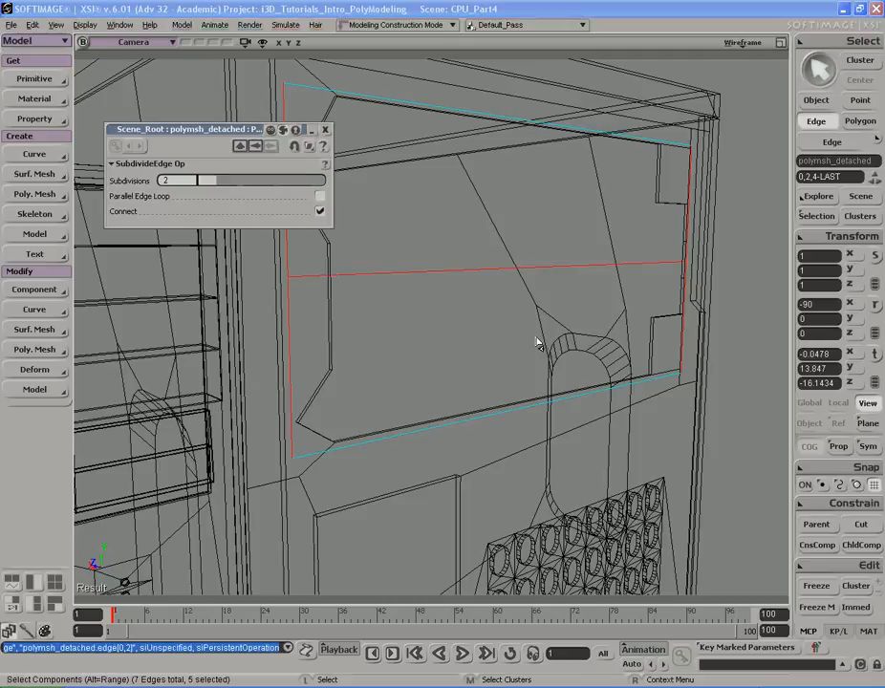
right_click_drag(450, 239, 453, 237)
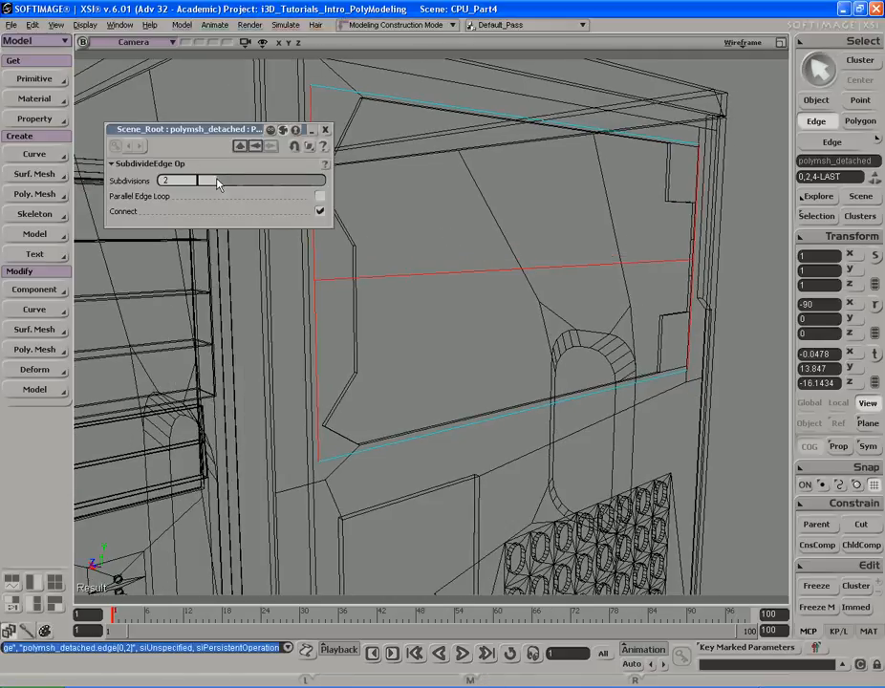
left_click_drag(218, 185, 235, 185)
left_click(326, 130)
- Move the two new horizontal edges closer together to form a narrow drive-bay band
key("s")
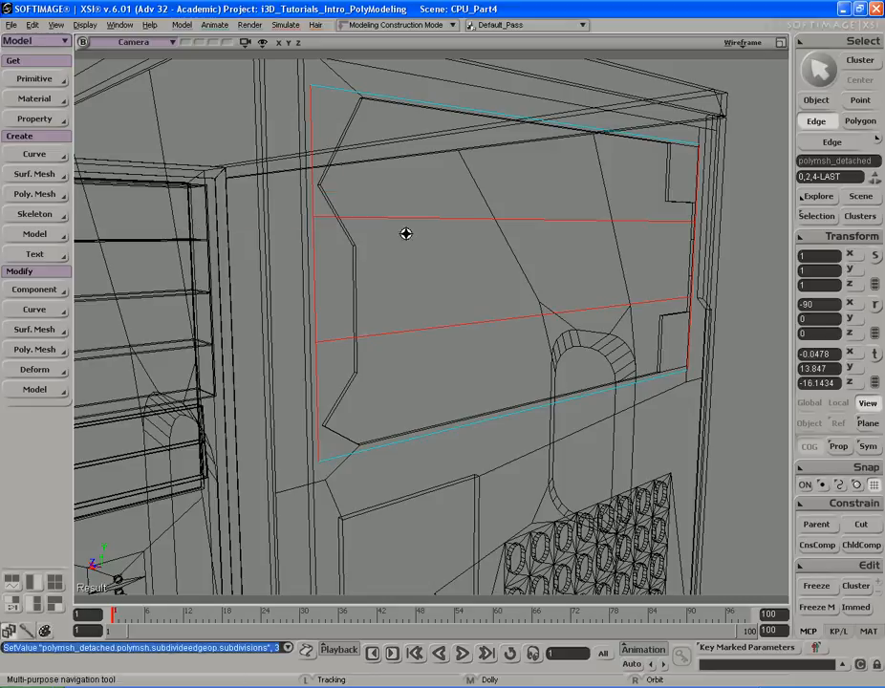
right_click_drag(405, 231, 399, 228)
left_click_drag(445, 218, 473, 367)
key("v")
middle_click_drag(474, 124, 474, 197)
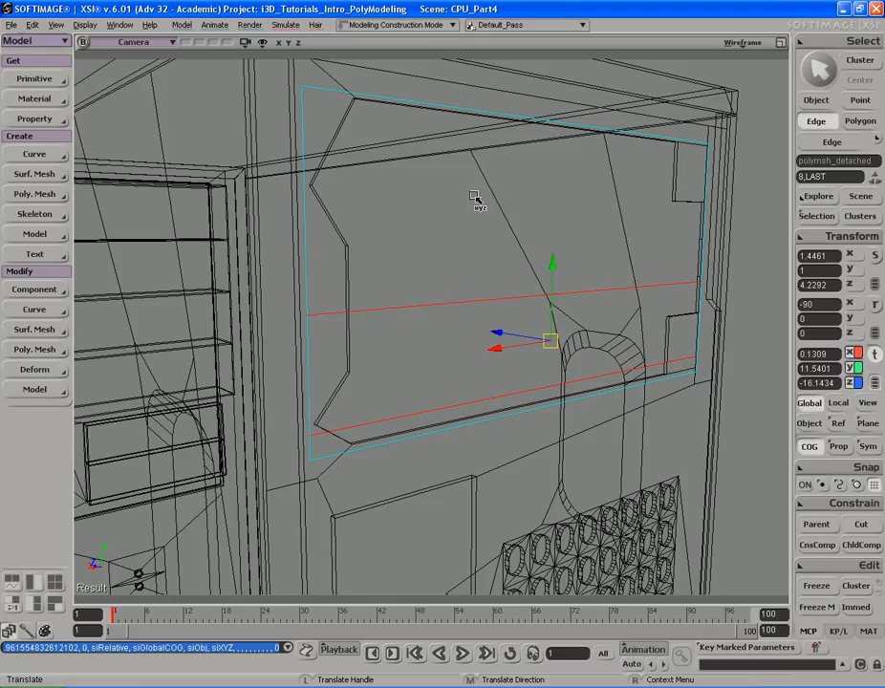
middle_click_drag(474, 196, 471, 169)
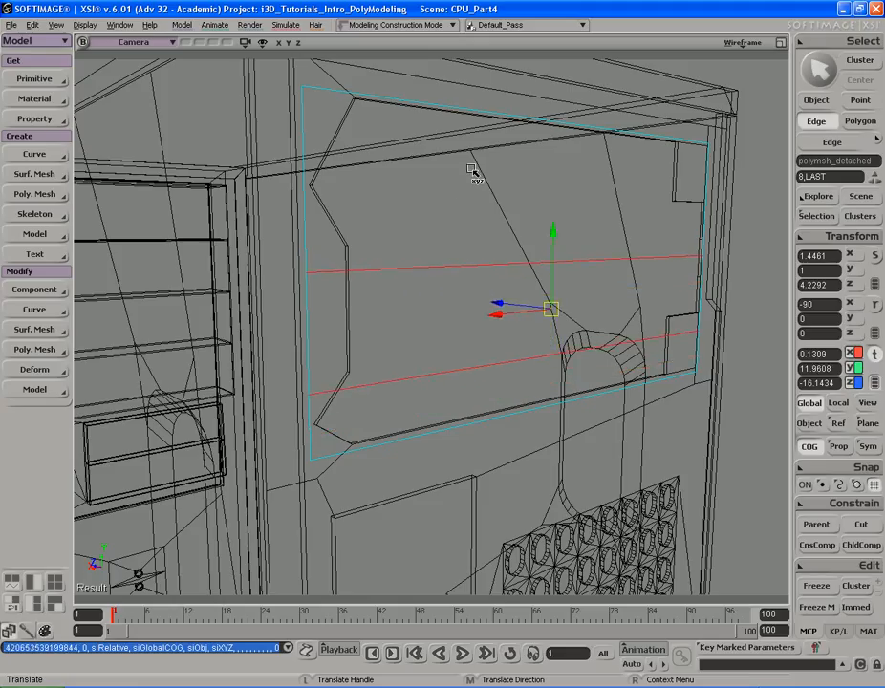
key("e")
left_click_drag(436, 254, 442, 298)
key("v")
middle_click_drag(483, 151, 467, 217)
key("s")
left_click_drag(466, 217, 479, 197)
middle_click_drag(479, 197, 470, 218)
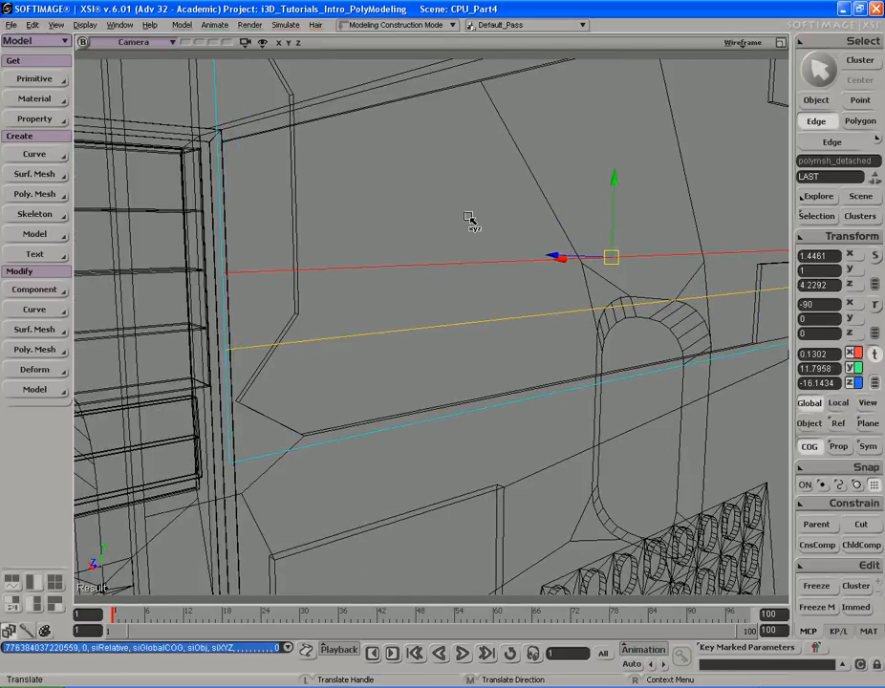
- Select both horizontal band edges and subdivide them with 3 subdivisions
key("e")
left_click_drag(426, 256, 446, 387)
key("s")
right_click_drag(457, 294, 449, 292)
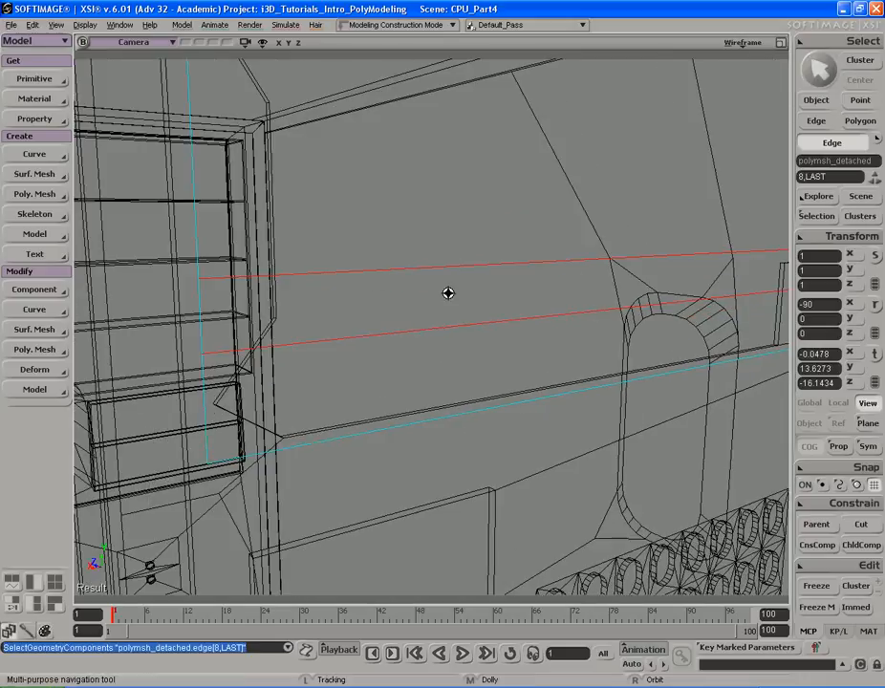
middle_click_drag(448, 292, 459, 291)
key("shift+d")
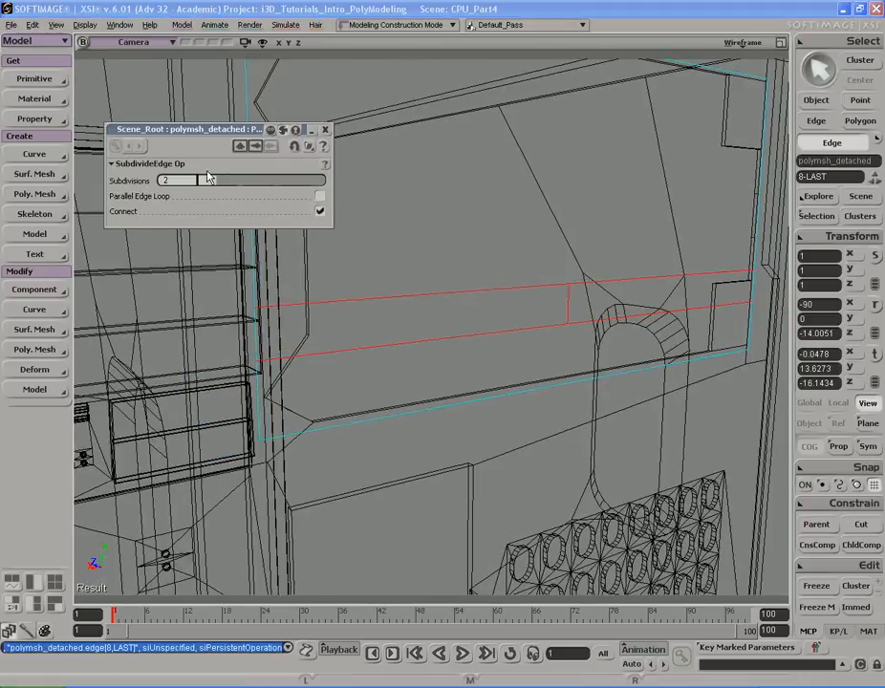
left_click_drag(218, 186, 231, 184)
left_click(327, 129)
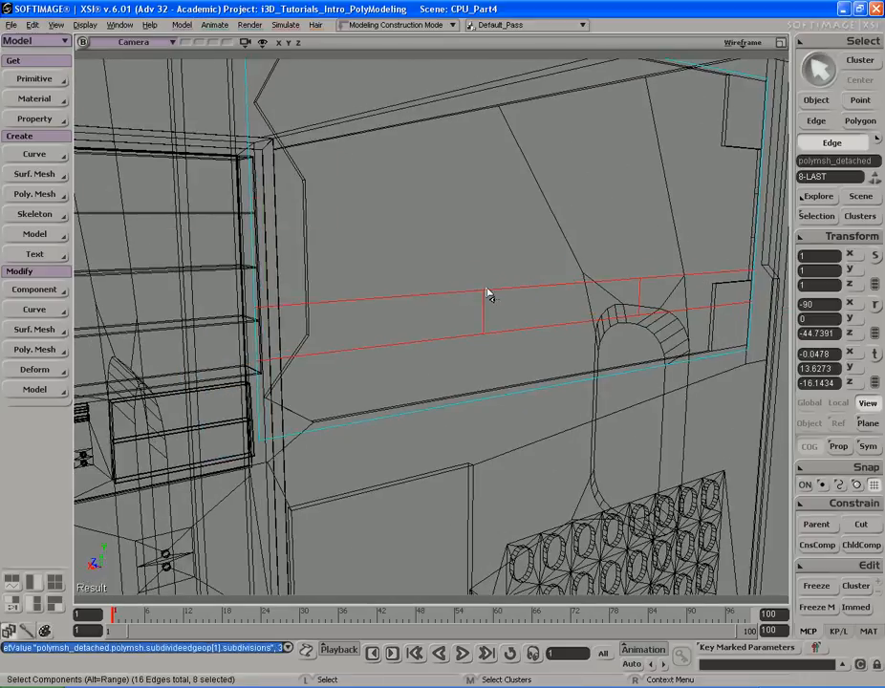
- Switch the viewport back to shaded display
left_click(487, 308)
middle_click(740, 45)
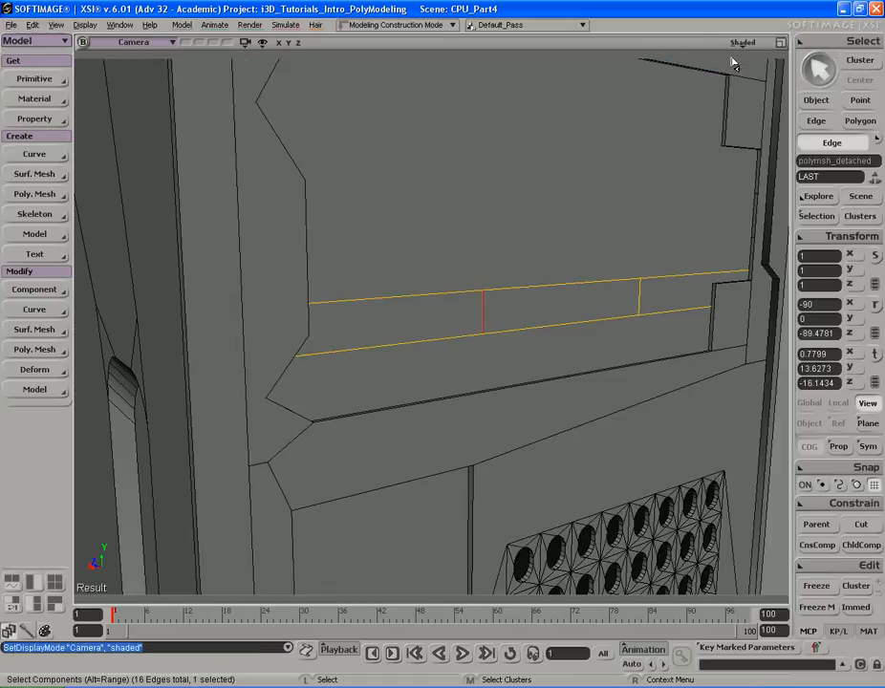
key("s")
right_click_drag(712, 67, 668, 71)
middle_click_drag(582, 237, 528, 217)
key("s")
right_click_drag(547, 212, 597, 180)
middle_click_drag(602, 176, 540, 173)
key("s")
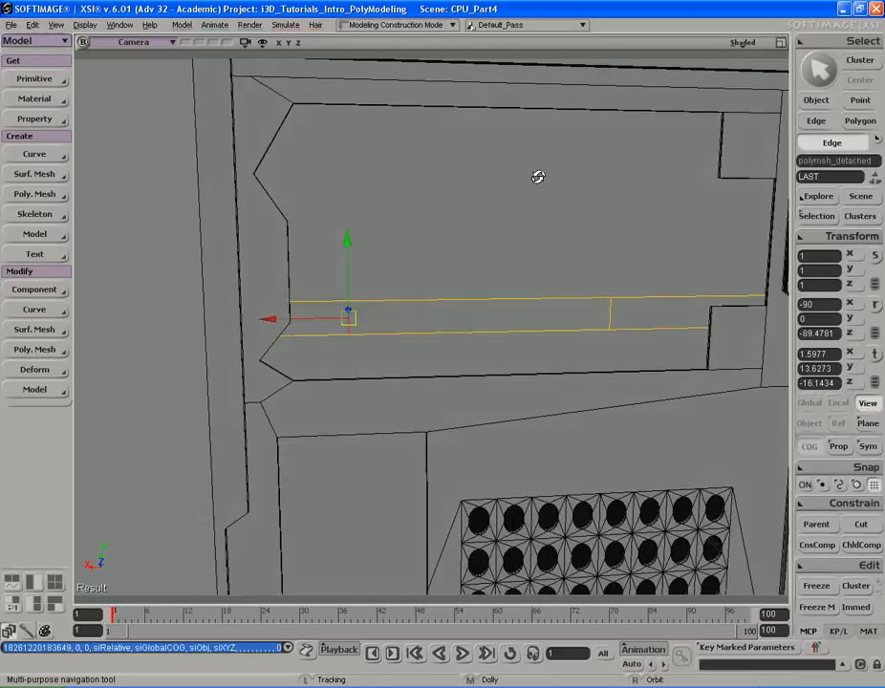
right_click_drag(532, 174, 578, 206)
- Try moving the new vertical edges to set the width of the drive-bay opening
key("space")
left_click(600, 304)
key("s")
right_click_drag(598, 253, 554, 219)
key("v")
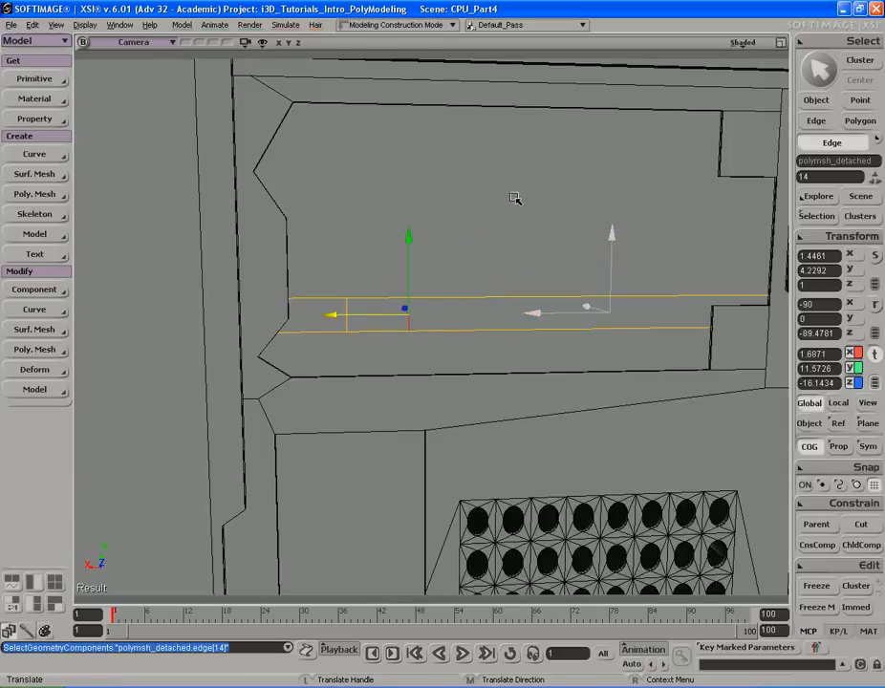
middle_click_drag(513, 198, 511, 198)
key("s")
right_click_drag(469, 198, 572, 202)
middle_click_drag(575, 202, 612, 204)
left_click_drag(478, 225, 476, 198)
middle_click_drag(507, 209, 542, 219)
key("space")
left_click(445, 256)
key("v")
middle_click_drag(490, 152, 491, 146)
key("s")
right_click_drag(541, 140, 517, 142)
middle_click_drag(517, 141, 481, 148)
right_click_drag(482, 148, 506, 155)
- Compare with the CPU4.jpg reference image and undo the last edge moves
key("alt+Tab")
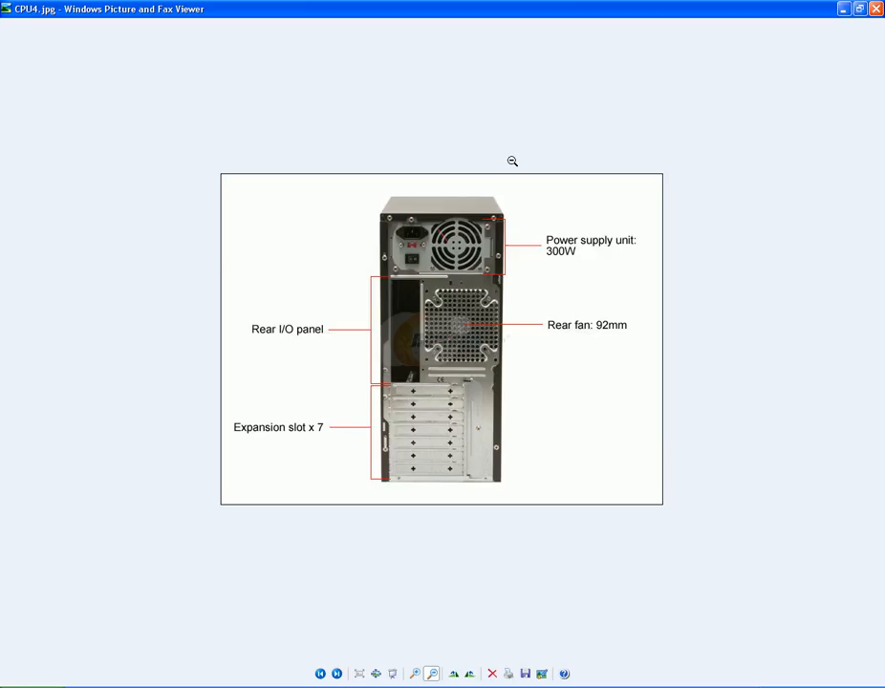
key("alt+Tab")
key("ctrl+z")
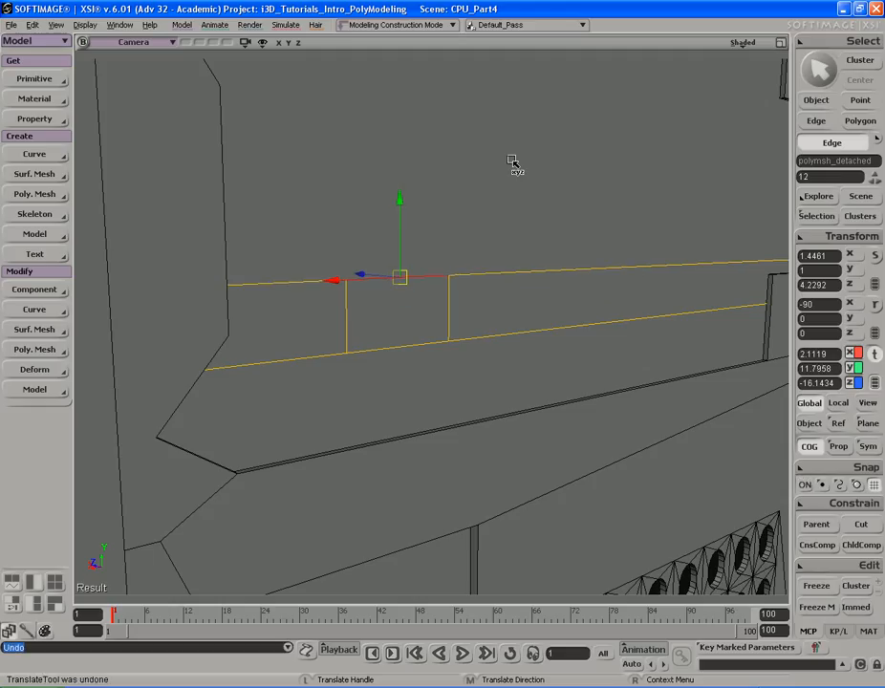
key("s")
middle_click_drag(485, 197, 631, 218)
right_click_drag(632, 218, 568, 202)
key("ctrl+z")
key("ctrl+z")
key("s")
middle_click_drag(624, 191, 524, 220)
key("alt+Tab")
key("alt+Tab")
key("s")
mouse_move(524, 220)
right_mouse_down()
mouse_move(523, 208)
mouse_move(518, 221)
right_mouse_up()
- Duplicate the middle polygon of the band and scale it down to form an inset frame
key("u")
left_click(466, 306)
key("s")
middle_click_drag(485, 276, 541, 259)
right_click_drag(541, 260, 536, 232)
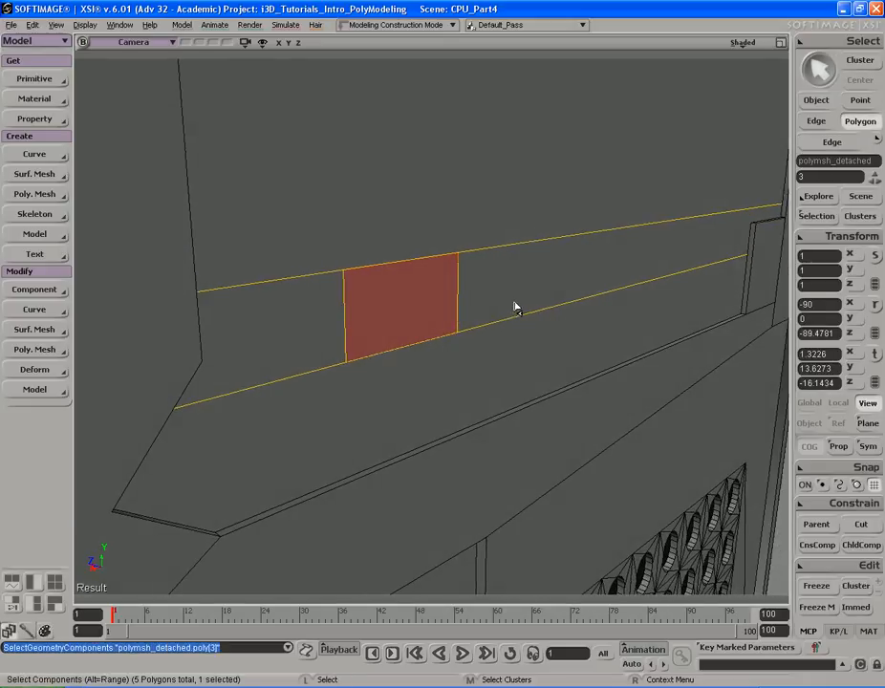
key("ctrl+d")
key("x")
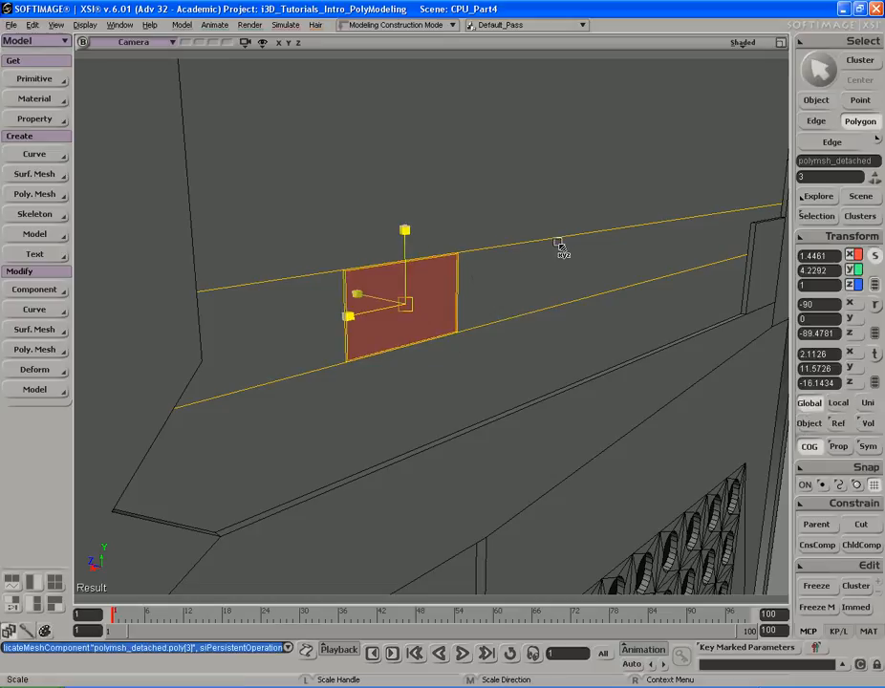
left_click_drag(556, 245, 558, 245)
key("s")
right_click_drag(557, 245, 561, 233)
middle_click_drag(561, 233, 552, 210)
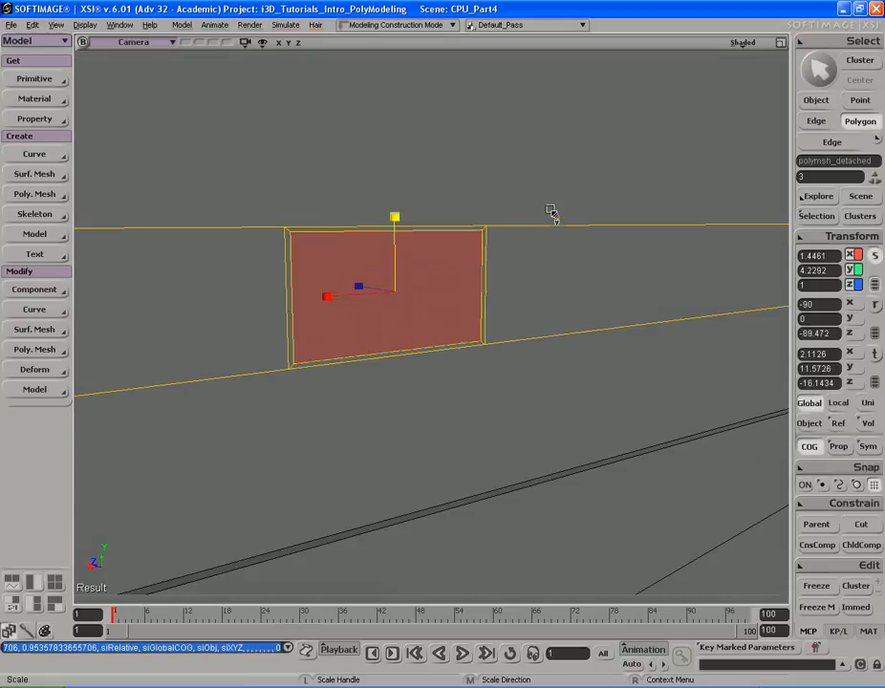
right_click_drag(562, 222, 537, 225)
key("s")
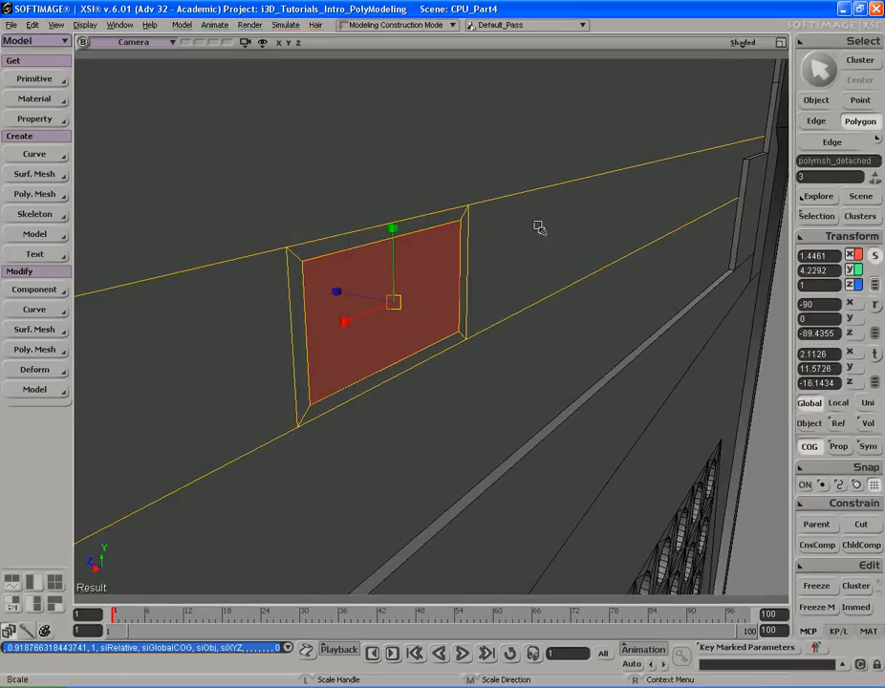
- Select the ring of frame polygons around the inset, duplicate them and pull them outward as a bezel
key("u")
left_click(391, 233)
middle_click(468, 246, "alt")
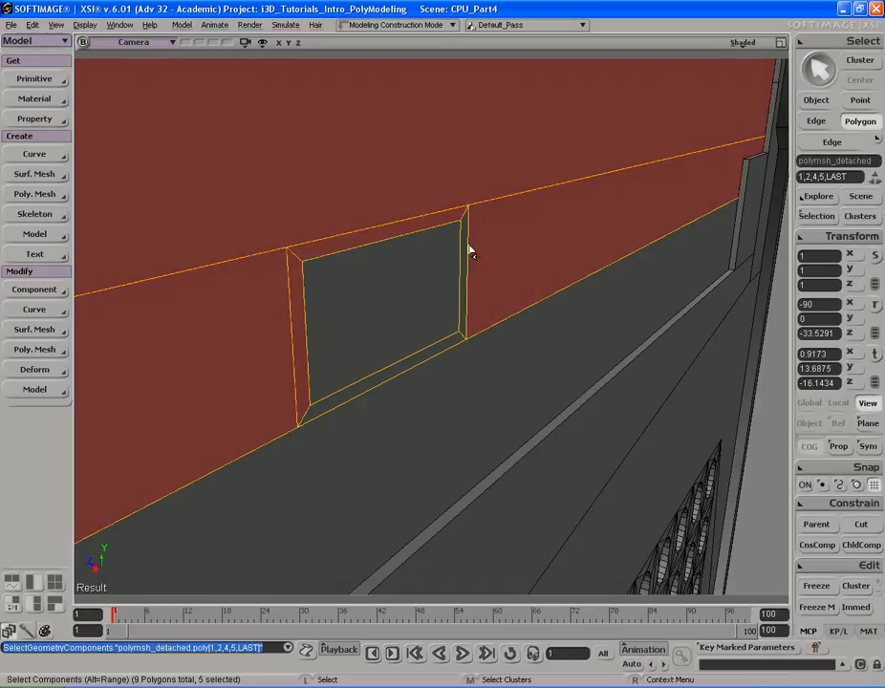
left_click(448, 223)
middle_click(469, 251, "alt")
key("s")
right_click_drag(484, 254, 528, 258)
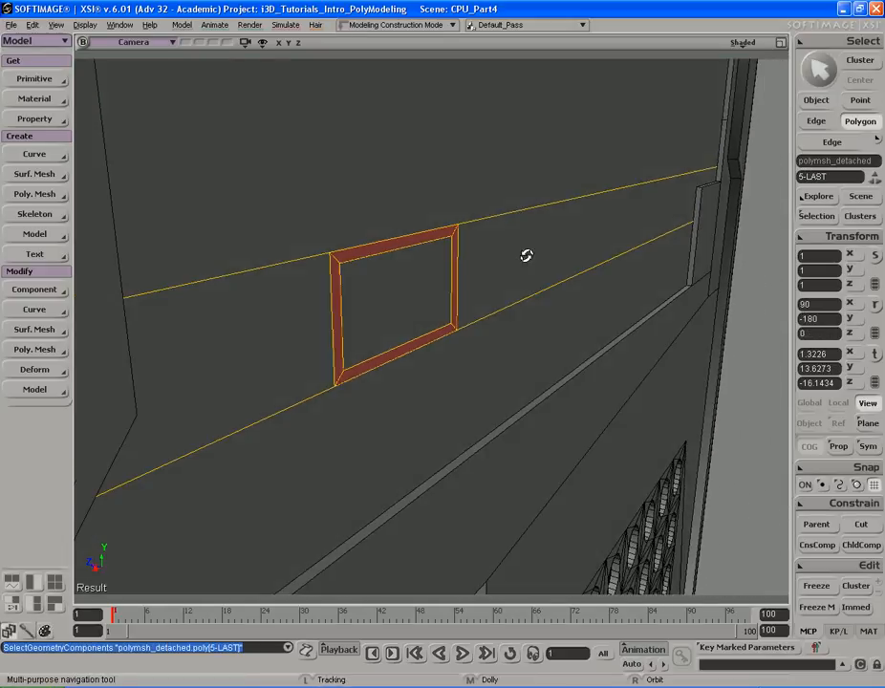
key("u")
key("ctrl+d")
left_click_drag(357, 296, 364, 288)
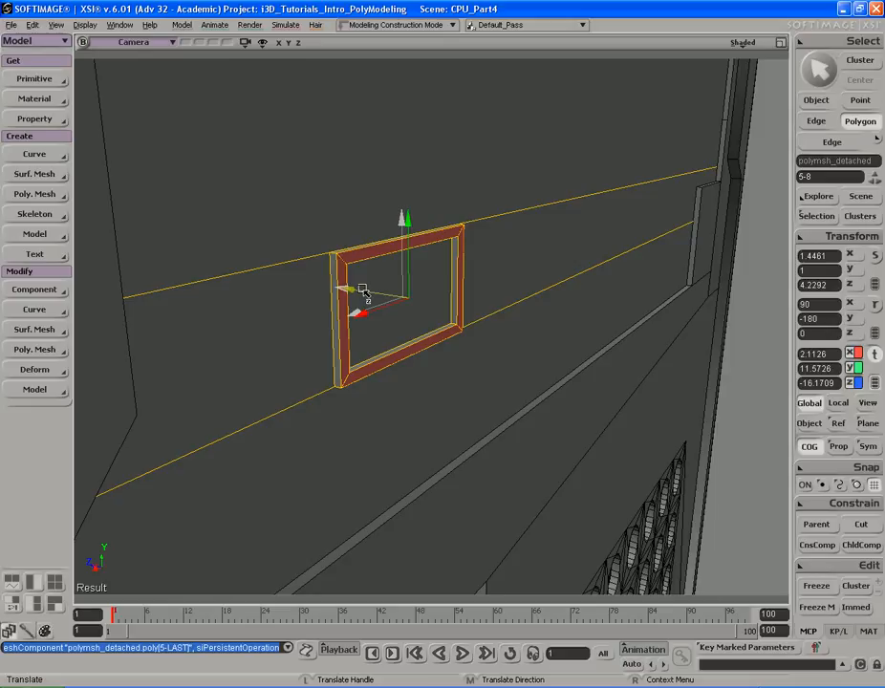
key("s")
right_click_drag(495, 283, 527, 280)
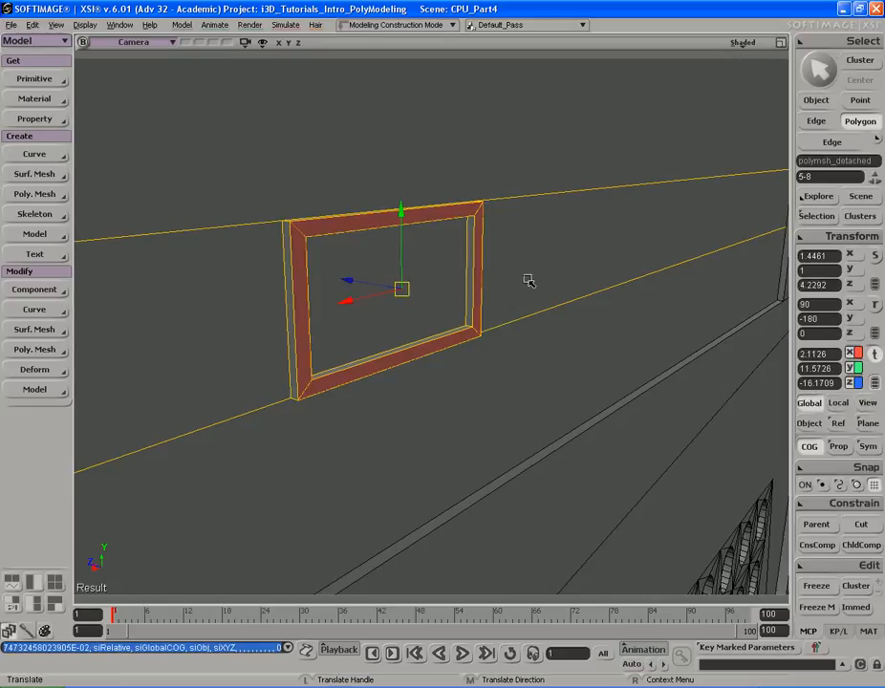
- Extract the inner polygon as a separate object, keeping the original, and freeze its modeling
key("u")
left_click(406, 287)
key("s")
right_click_drag(406, 287, 361, 284)
key("s")
right_click(360, 249)
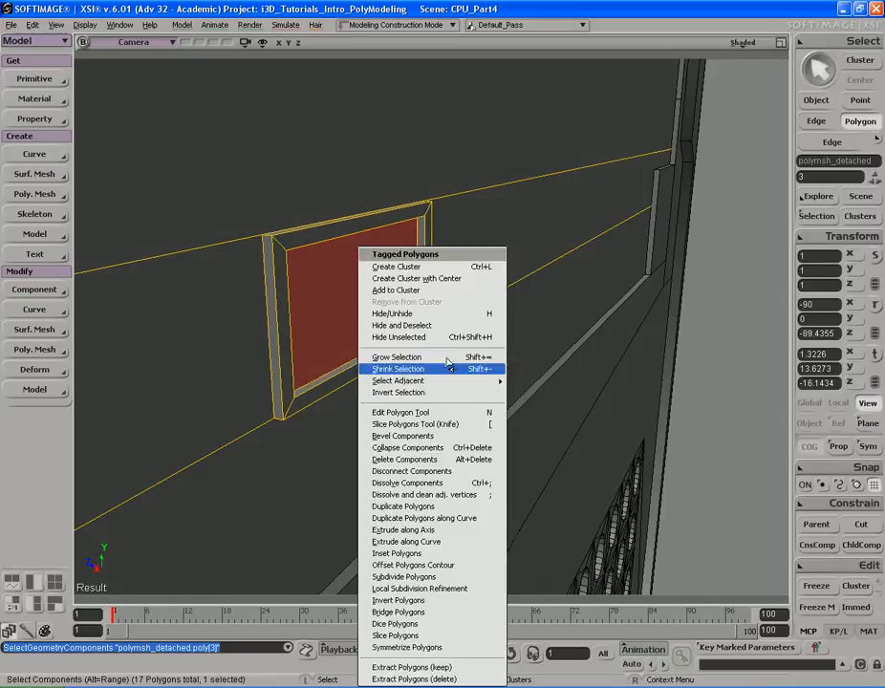
left_click(453, 668)
key("space")
key("s")
middle_click_drag(354, 325, 674, 555)
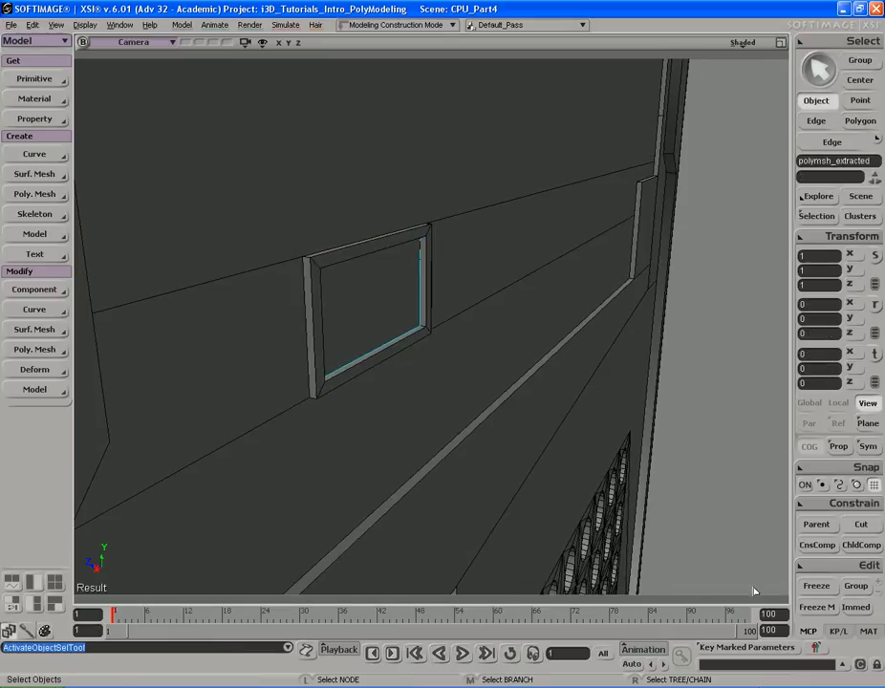
left_click(814, 610)
- Scale the extracted panel uniformly to about 0.89
key("s")
right_click_drag(429, 317, 472, 297)
key("s")
key("x")
left_click_drag(541, 273, 545, 267)
key("s")
right_click_drag(545, 267, 512, 267)
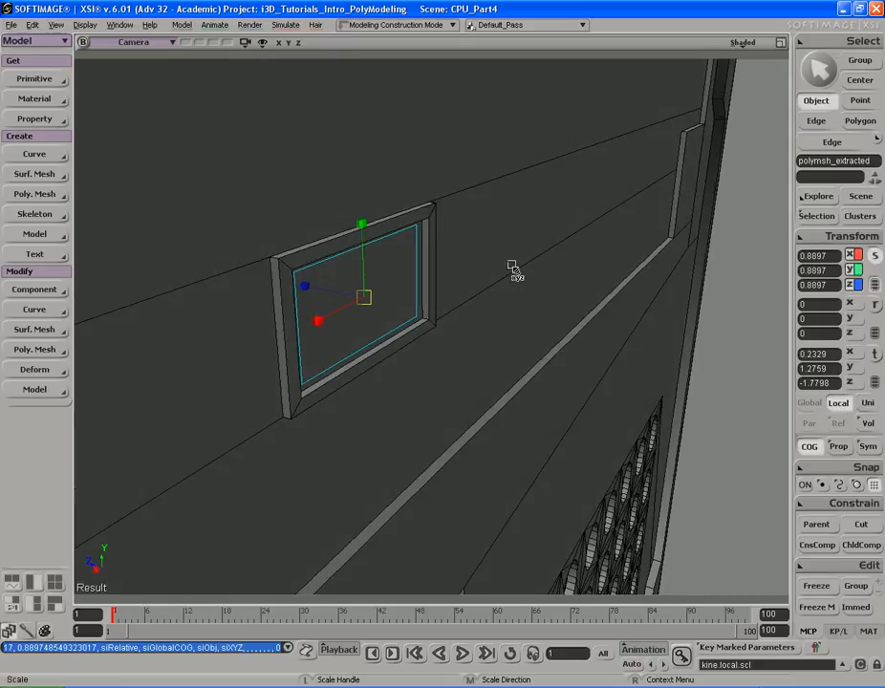
- Duplicate the extracted panel's polygon and pull it outward to give the panel depth
key("u")
left_click(371, 295)
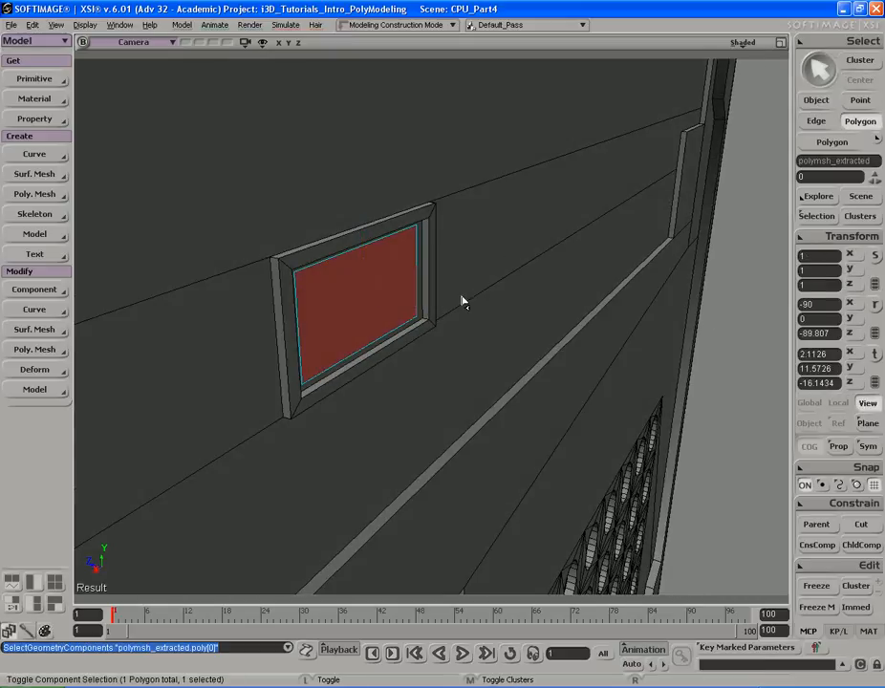
key("ctrl+d")
left_click_drag(317, 289, 349, 294)
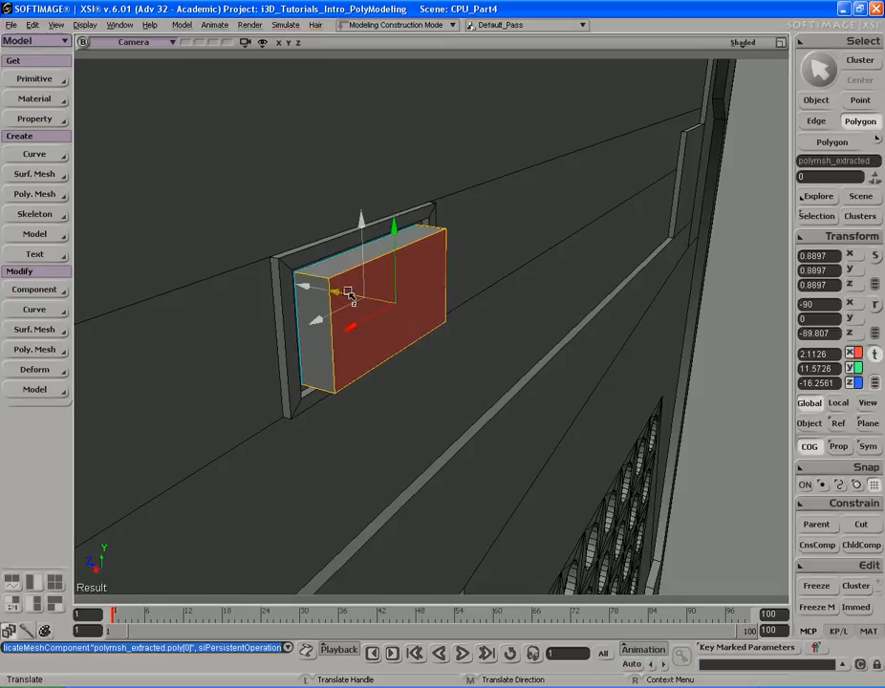
key("s")
right_click_drag(349, 295, 451, 300)
- Select the panel's top and bottom front edges and subdivide them with 2 subdivisions
key("v")
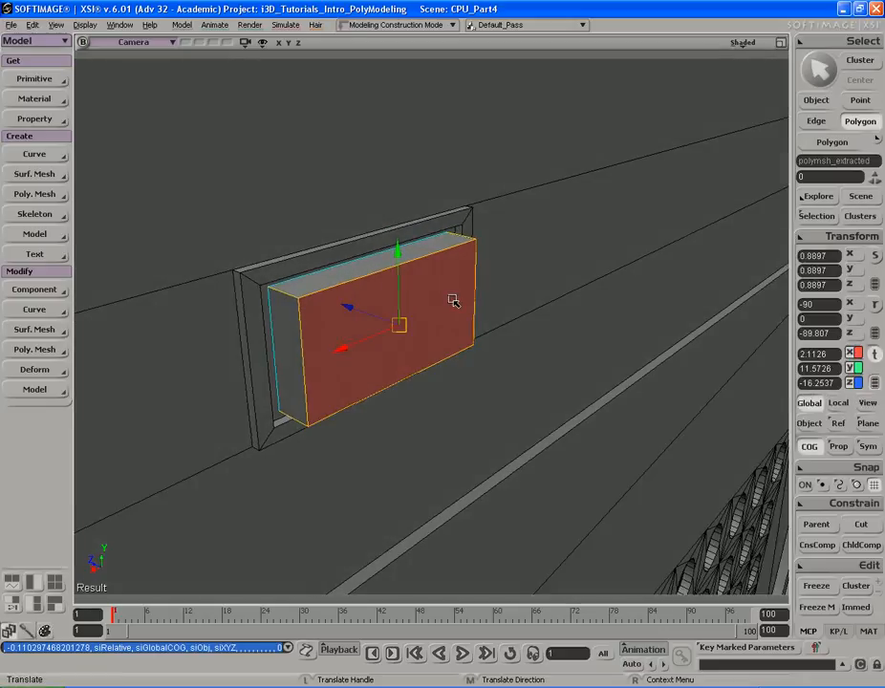
key("i")
left_click(393, 266)
key("s")
right_click_drag(413, 324, 407, 251)
left_click(411, 368, "shift")
key("s")
right_click_drag(412, 367, 424, 332)
key("shift+d")
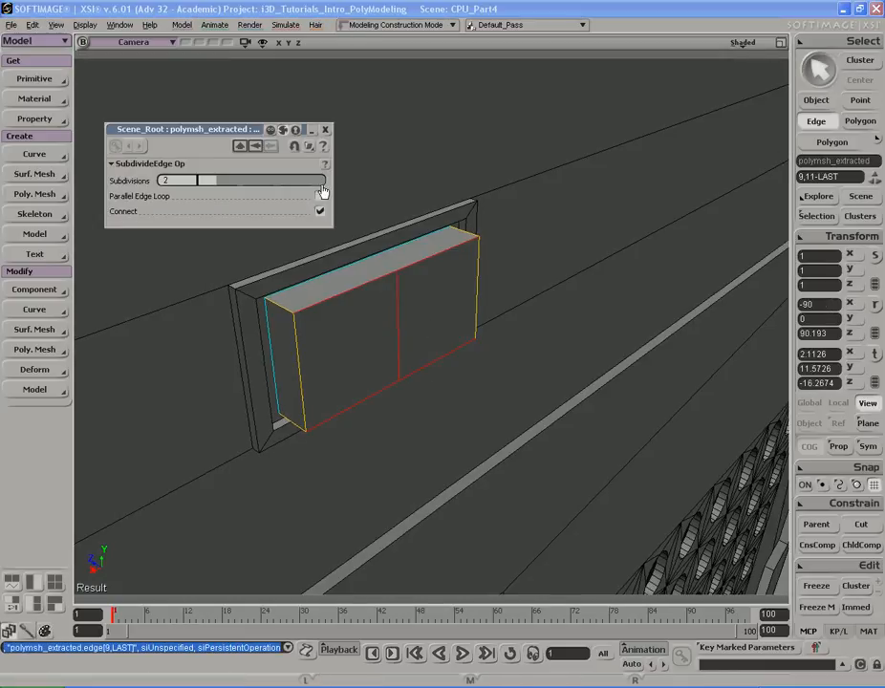
left_click(326, 130)
- Try beveling the new middle vertical edge, then undo the bevel
key("s")
right_click_drag(476, 273, 410, 298)
left_click(430, 311)
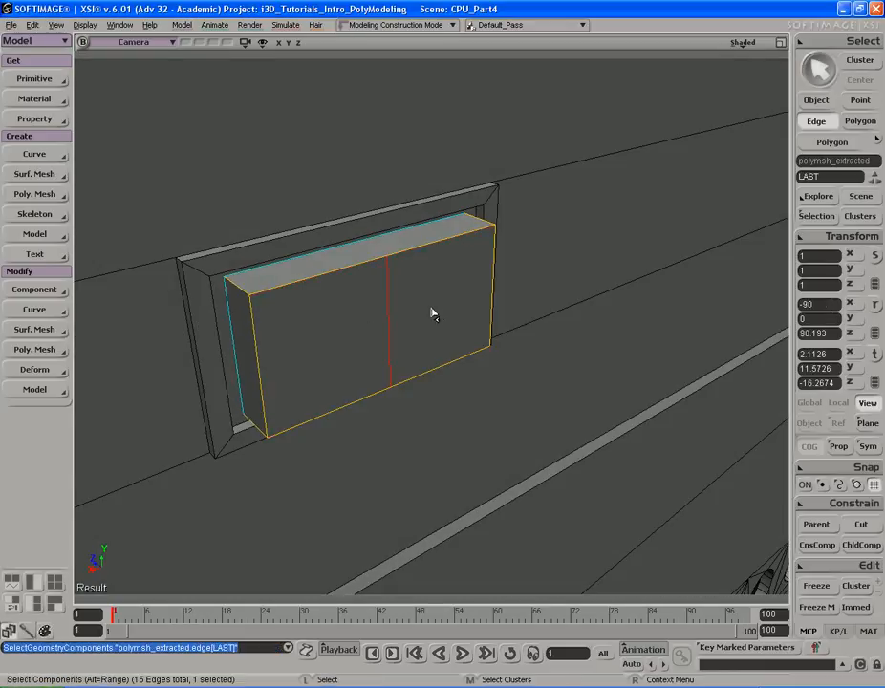
right_click(450, 278)
left_click(512, 449)
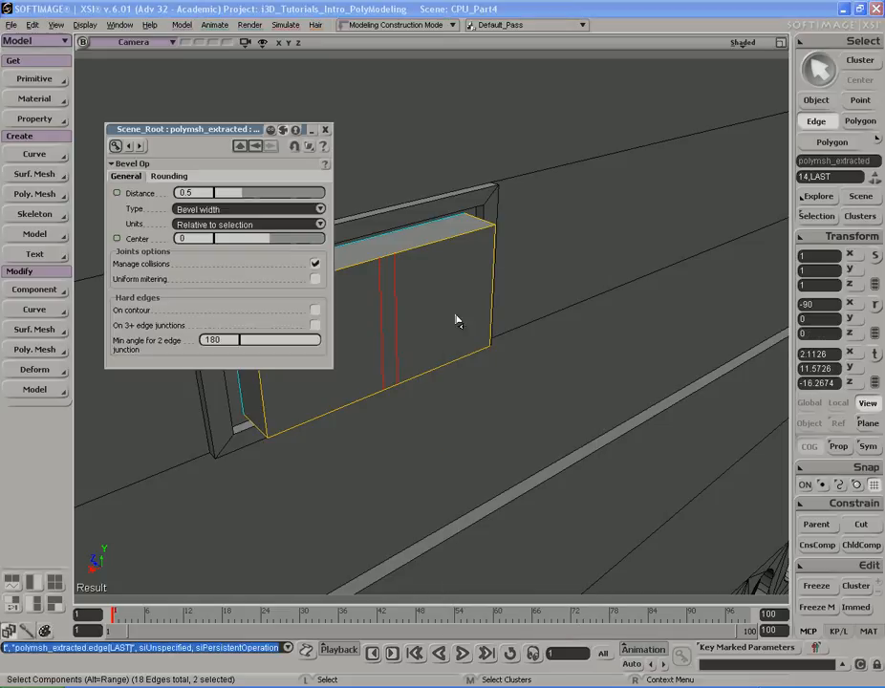
key("s")
right_click_drag(356, 222, 412, 250)
key("ctrl+z")
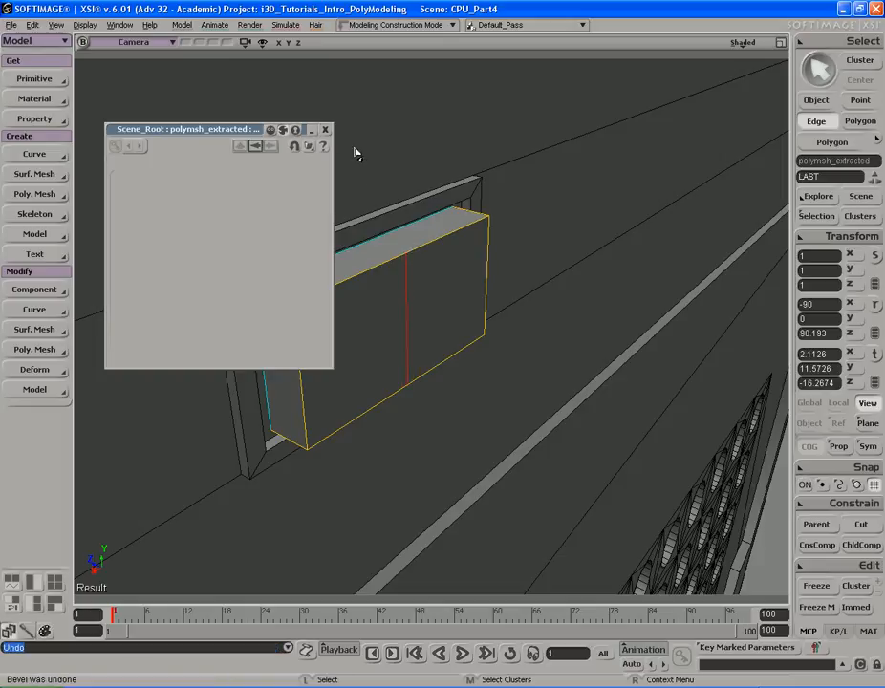
left_click(326, 130)
key("s")
right_click_drag(399, 200, 435, 304)
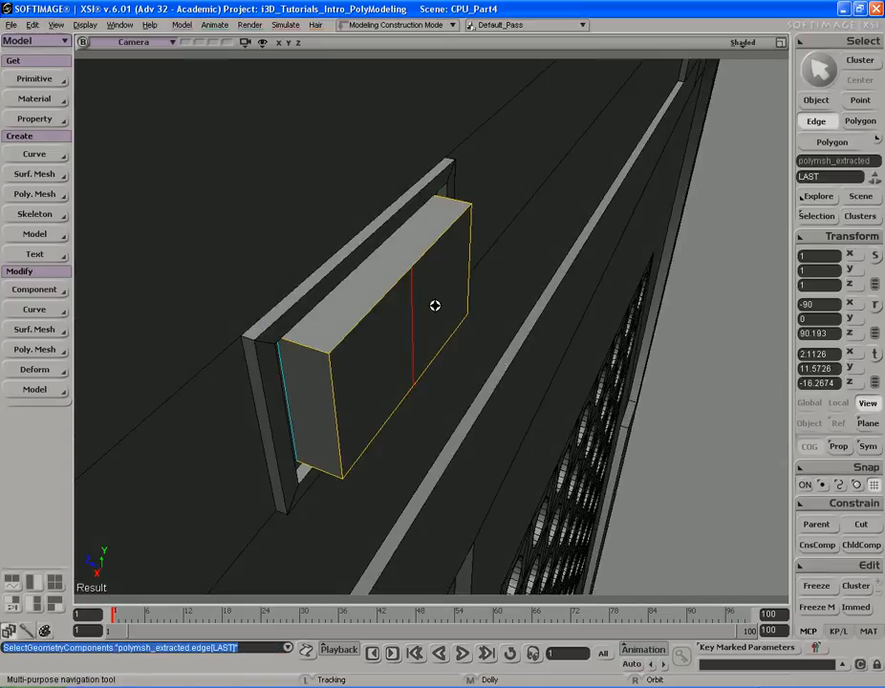
- Move the panel's new middle vertical edge outward so the front face bends into two angled faces
key("v")
left_click_drag(375, 318, 367, 316)
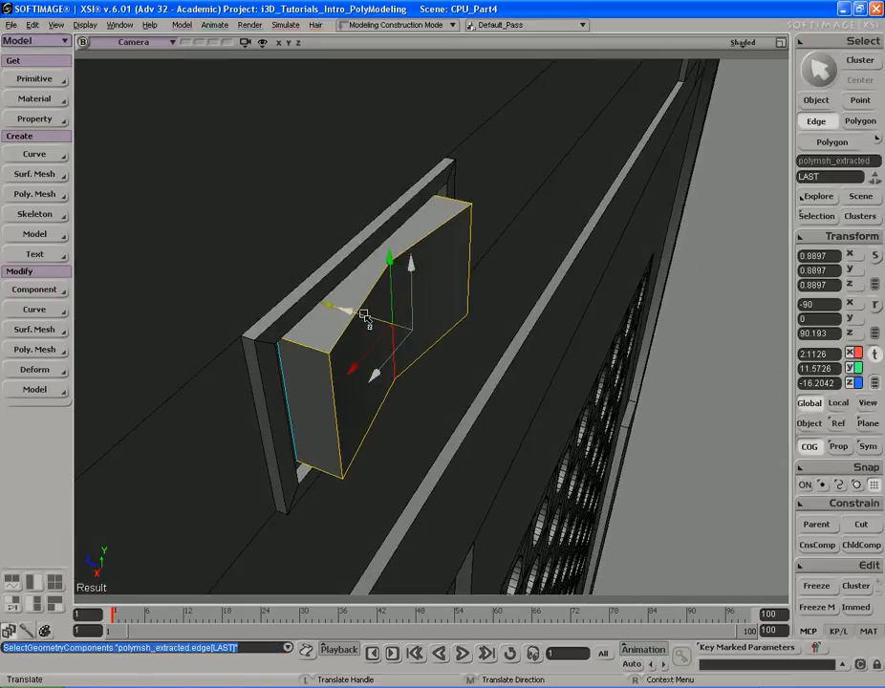
key("s")
right_click_drag(364, 315, 421, 318)
key("v")
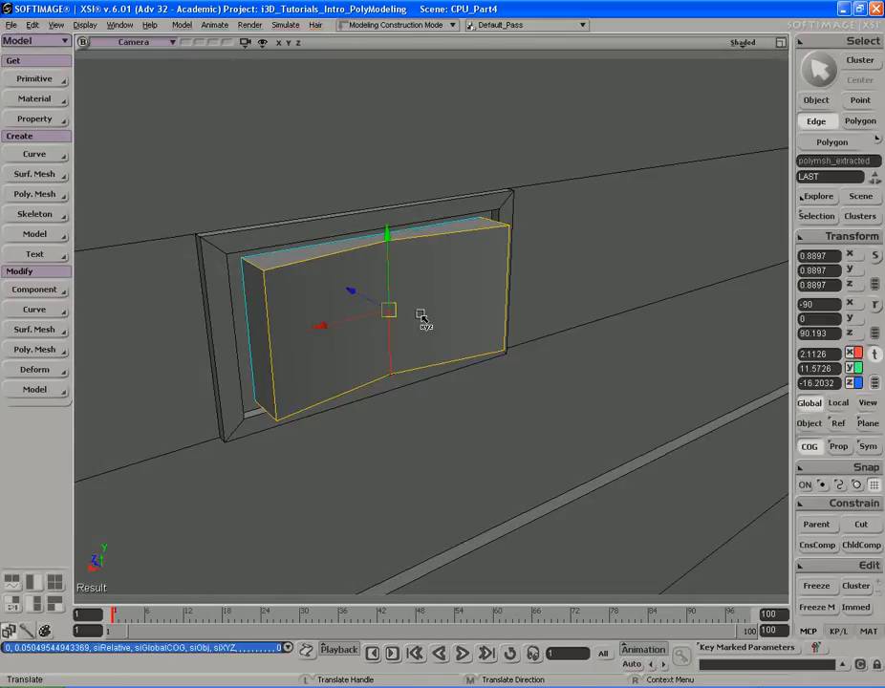
key("s")
right_click_drag(418, 315, 437, 312)
key("v")
- Switch to object selection and rotate the extracted panel 15 degrees about the Y axis
key("u")
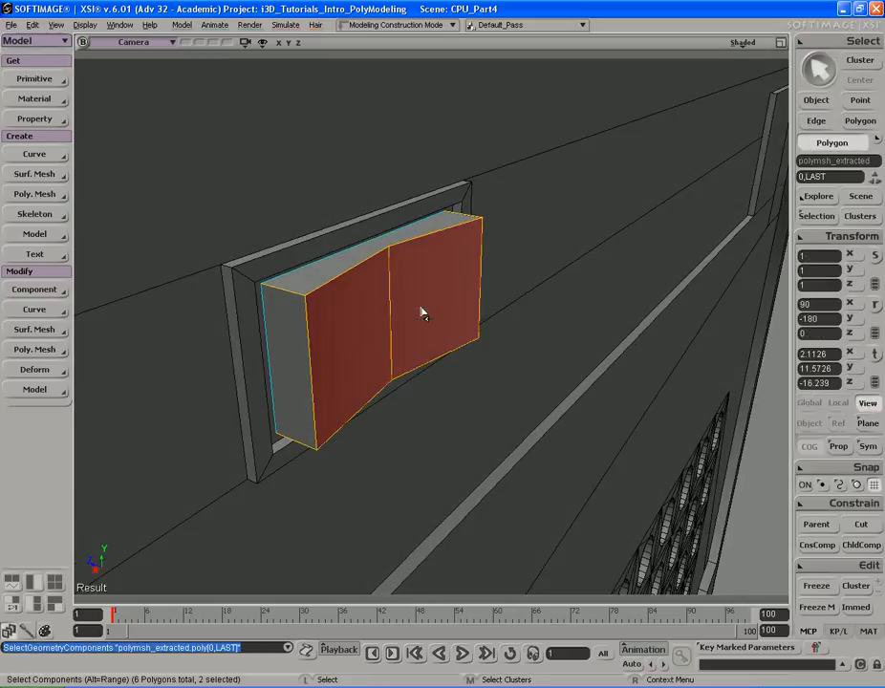
key("v")
key("v")
key("space")
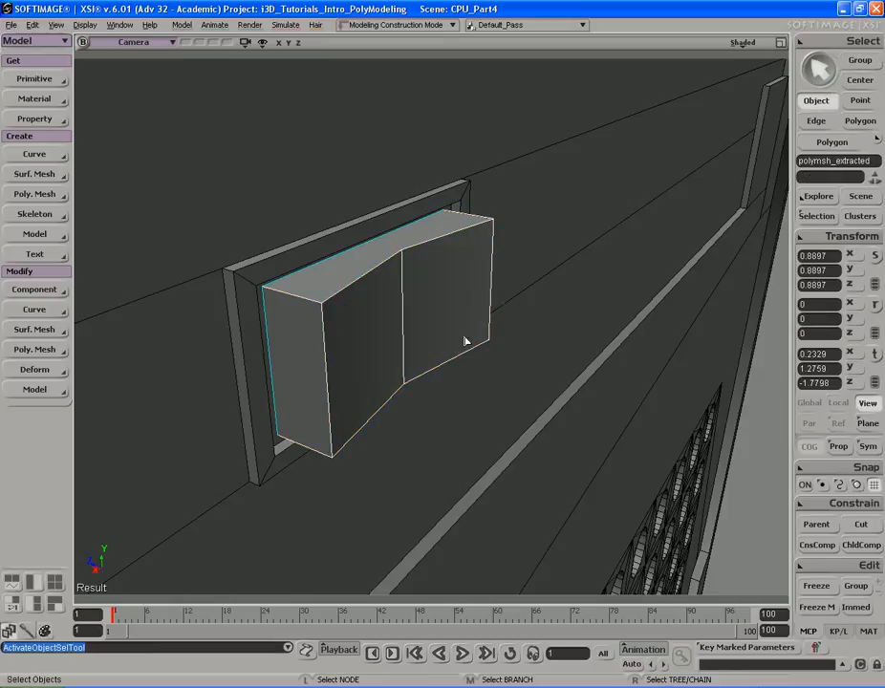
key("v")
key("s")
right_click_drag(472, 338, 468, 317)
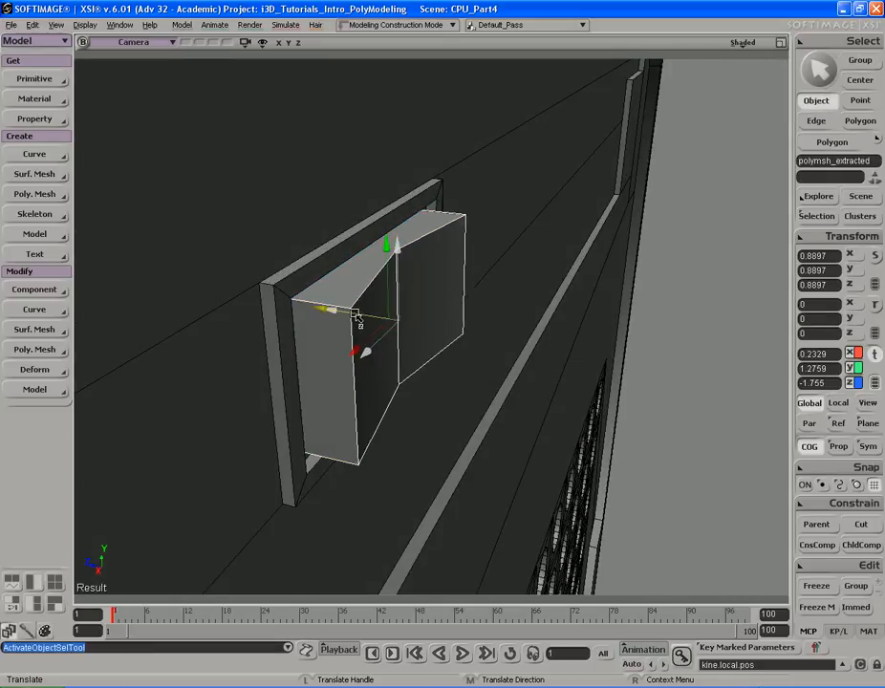
key("s")
right_click_drag(352, 315, 390, 306)
key("c")
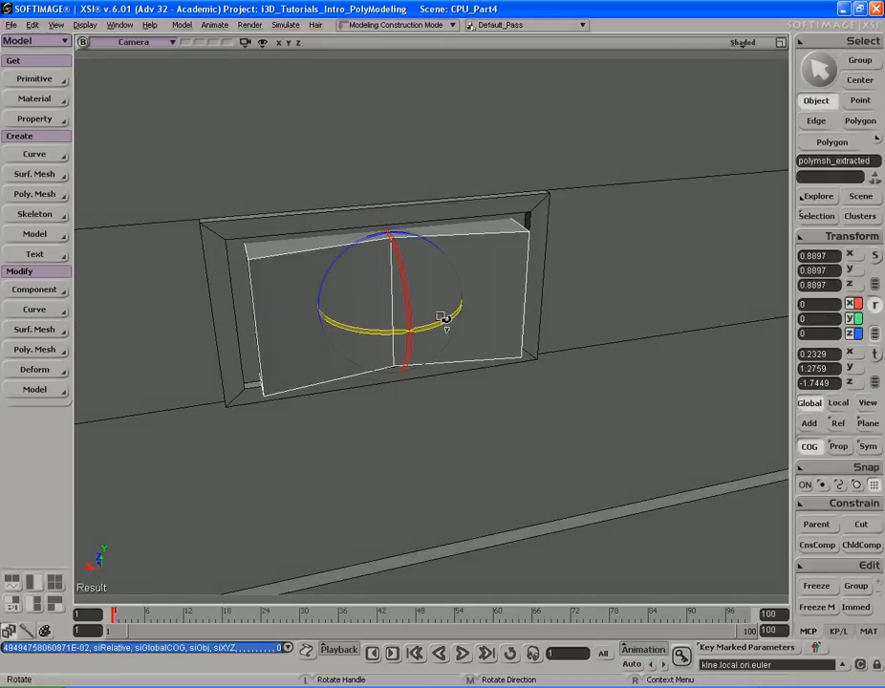
left_click_drag(378, 332, 388, 333)
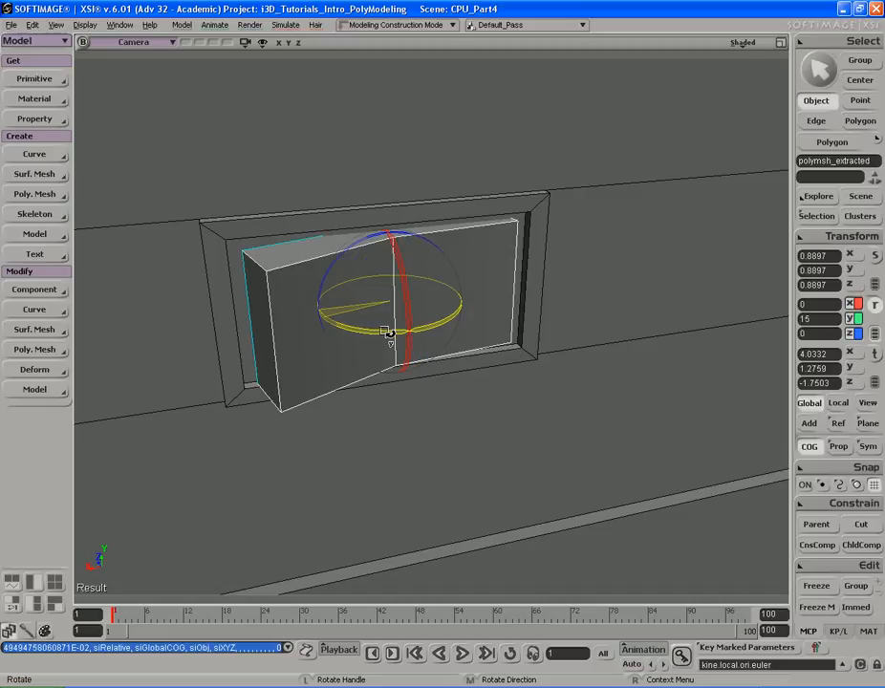
key("s")
right_click_drag(387, 332, 399, 304)
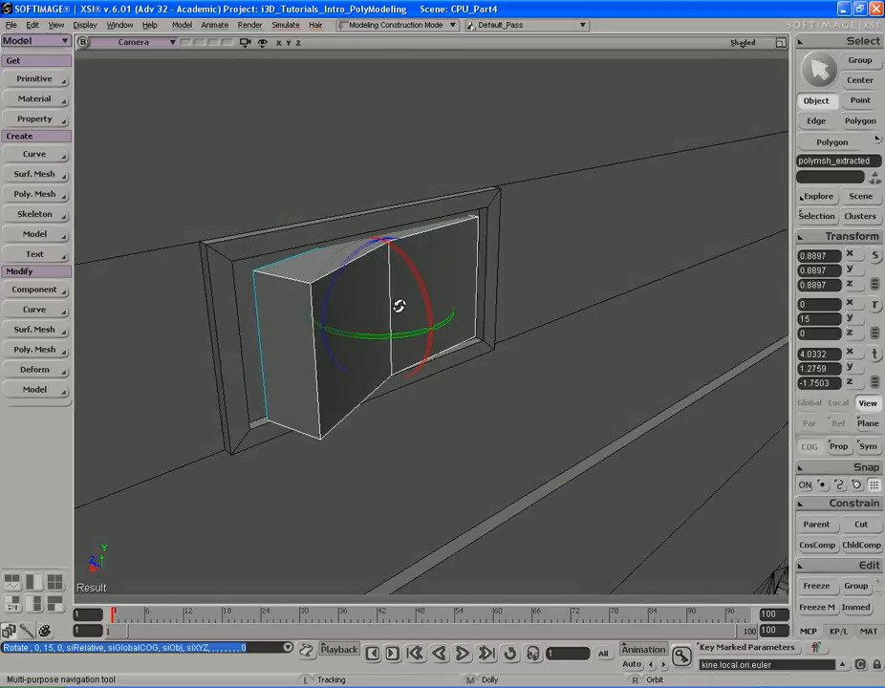
- Fine-tune the panel's position and rotation in the bay, then deselect everything
key("v")
left_click_drag(352, 298, 346, 294)
key("c")
left_click_drag(395, 339, 385, 335)
key("s")
right_click_drag(386, 334, 468, 321)
middle_click_drag(468, 320, 525, 311)
right_click_drag(526, 311, 545, 267)
middle_click_drag(382, 253, 569, 247)
key("space")
mouse_move(569, 246)
right_mouse_down()
mouse_move(581, 242)
mouse_move(574, 239)
right_mouse_up()
left_click_drag(535, 218, 536, 232)
key("space")
left_click(741, 277)
key("s")
mouse_move(593, 233)
right_mouse_down()
mouse_move(594, 257)
mouse_move(597, 234)
right_mouse_up()
key("space")
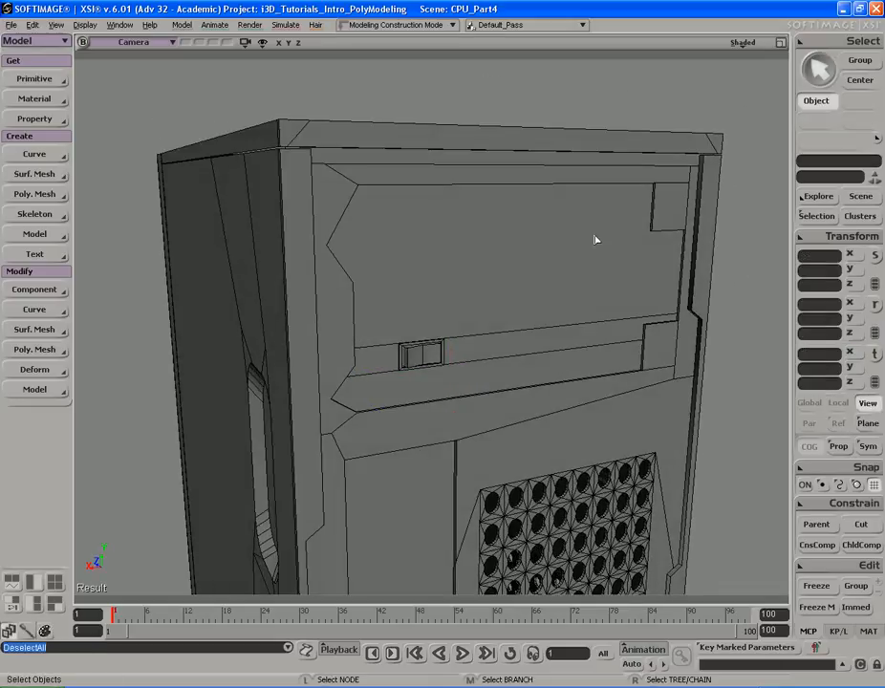
- Save the scene
key("ctrl+s")
key("alt+Tab")
key("alt+Tab")
key("s")
mouse_move(522, 216)
right_mouse_down()
mouse_move(508, 212)
mouse_move(521, 214)
right_mouse_up()
right_click_drag(581, 218, 520, 224)
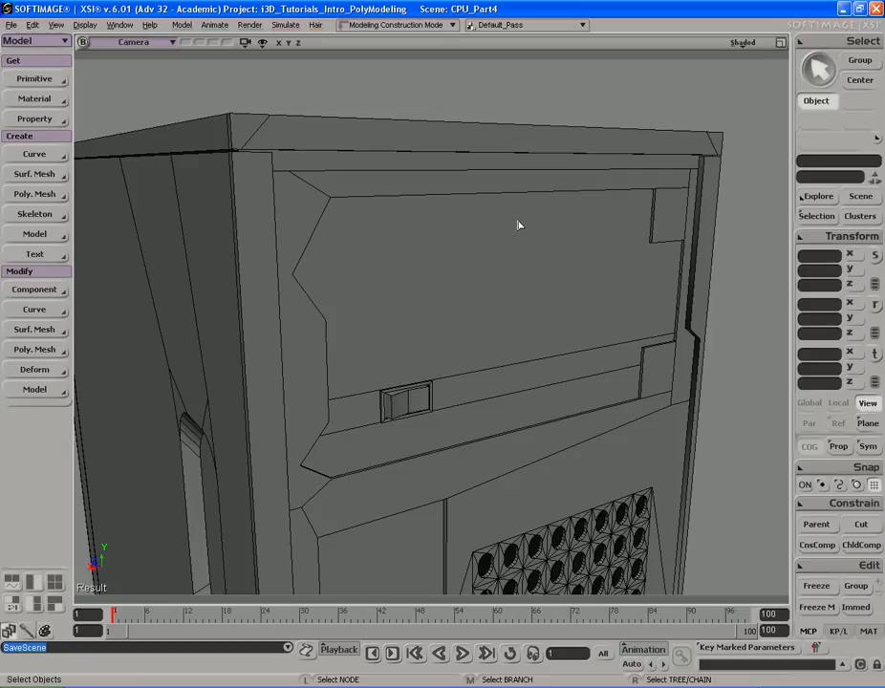
key("s")
right_click_drag(461, 233, 519, 235)
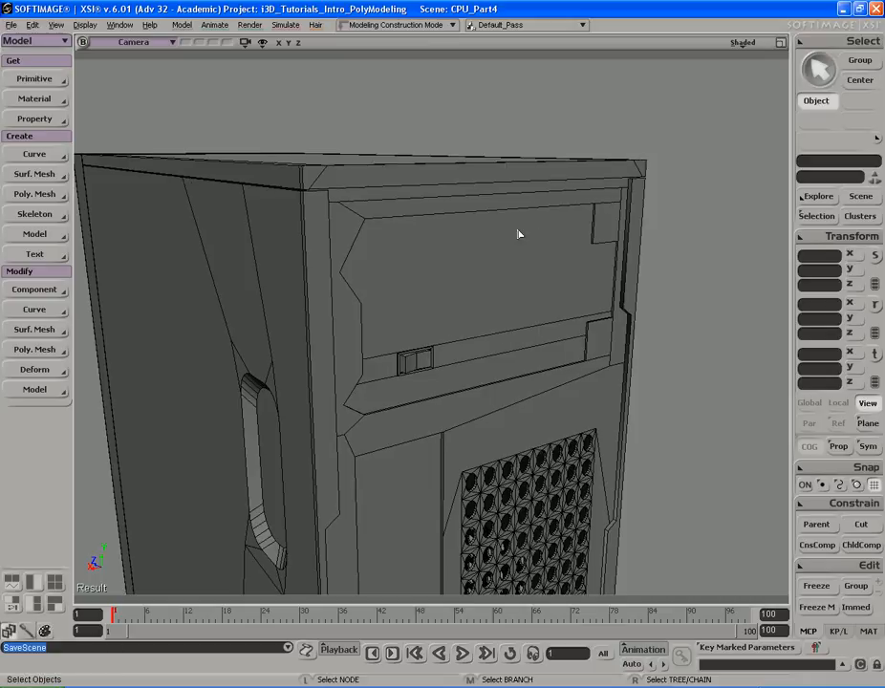
- Create a polygon mesh cube and move it toward the top front of the case
mouse_move(107, 104)
left_click(235, 115)
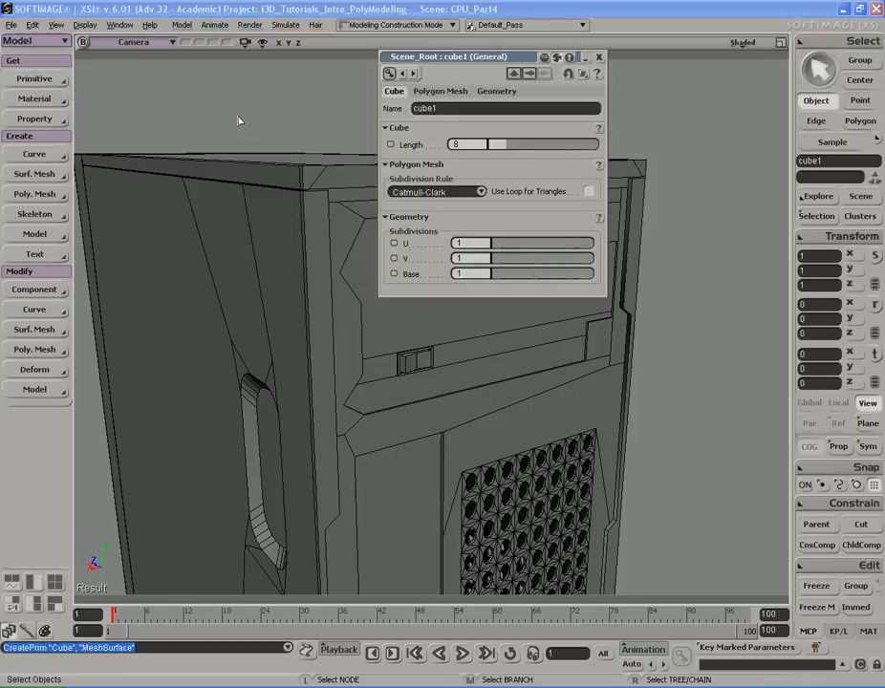
left_click(600, 57)
key("s")
right_click_drag(413, 183, 363, 212)
key("a")
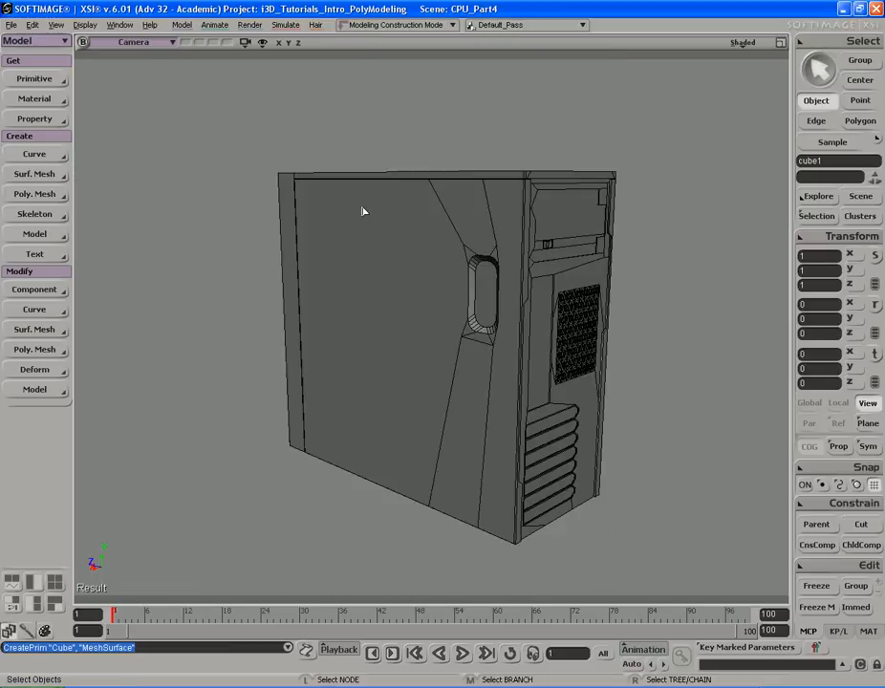
key("s")
right_click_drag(423, 210, 467, 199)
key("v")
key("s")
left_click_drag(580, 270, 521, 273)
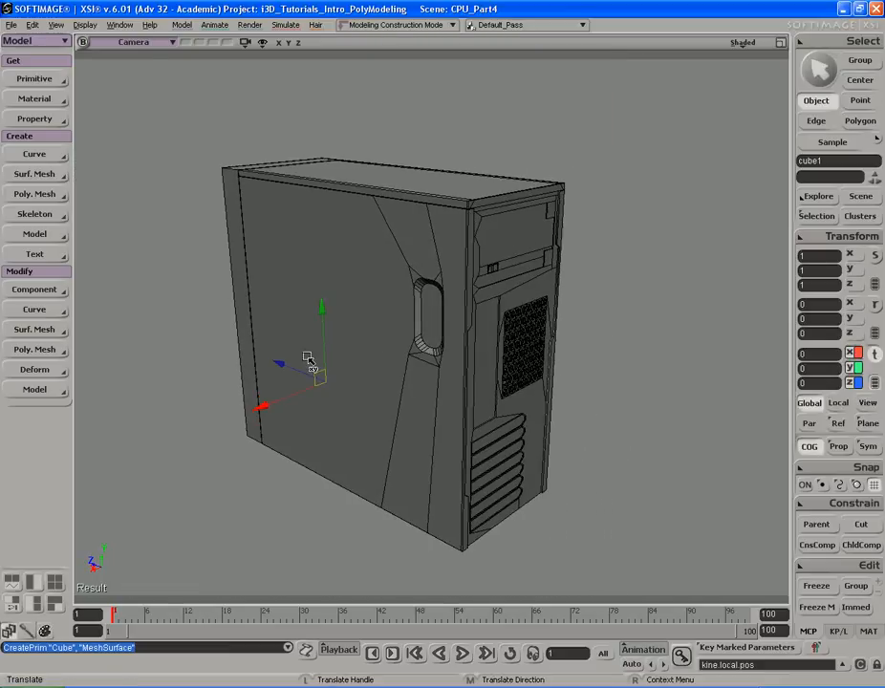
left_click_drag(447, 323, 636, 164)
- Scale the cube uniformly down to about 0.124
key("s")
left_click_drag(707, 144, 650, 174)
right_click_drag(650, 174, 545, 185)
middle_click_drag(545, 186, 533, 196)
key("x")
left_click_drag(643, 127, 543, 174)
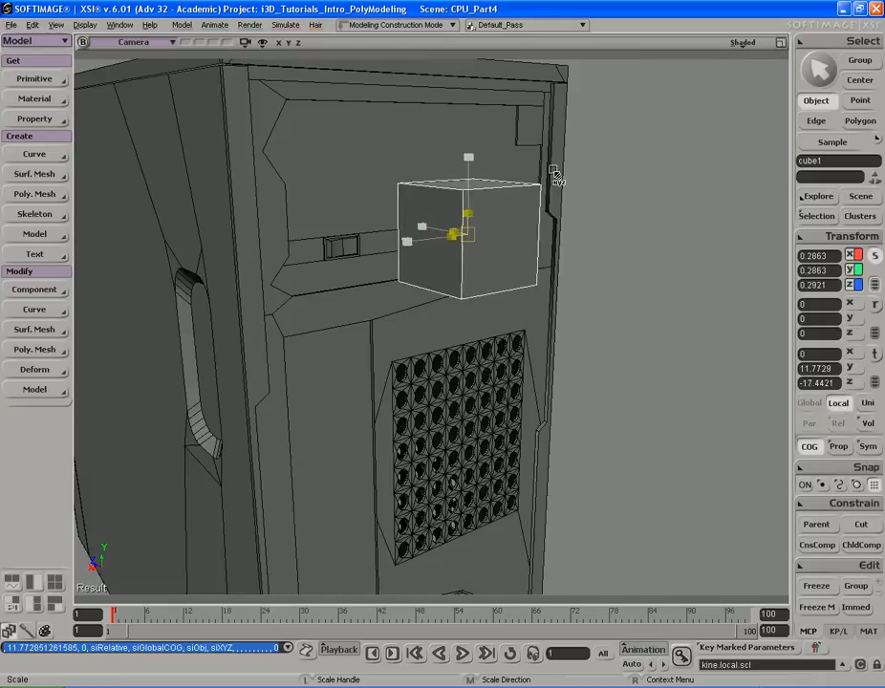
key("f")
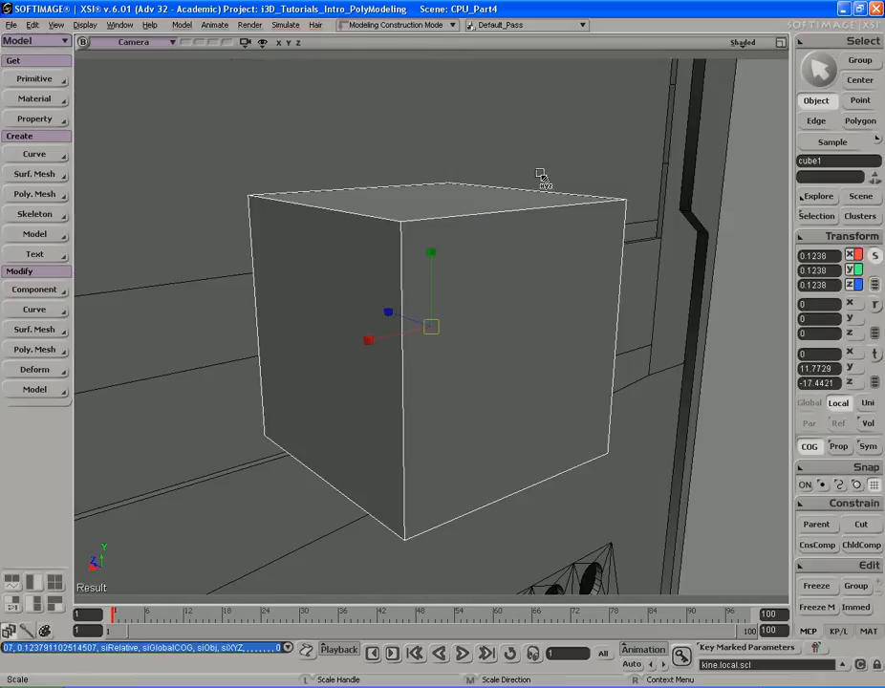
- Move the cube onto the upper front drive-bay panel of the case, checking the reference photo
key("s")
right_click_drag(542, 174, 310, 202)
middle_click_drag(309, 203, 641, 184)
left_click_drag(420, 168, 476, 177)
key("v")
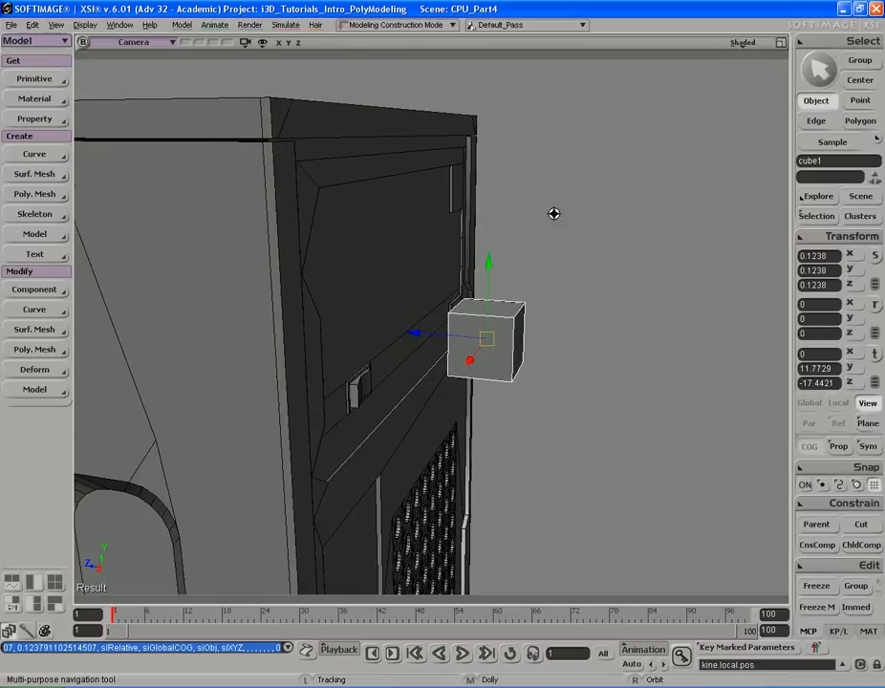
key("s")
right_click_drag(602, 213, 563, 208)
mouse_move(563, 207)
middle_mouse_down()
mouse_move(528, 203)
mouse_move(551, 205)
middle_mouse_up()
key("s")
right_click_drag(552, 204, 497, 206)
middle_click_drag(552, 235, 552, 185)
left_click_drag(552, 184, 467, 195)
middle_click_drag(469, 194, 465, 195)
key("s")
mouse_move(464, 195)
right_mouse_down()
mouse_move(465, 176)
mouse_move(508, 198)
mouse_move(478, 194)
right_mouse_up()
key("s")
key("f")
key("s")
middle_click_drag(478, 194, 444, 200)
right_click_drag(445, 200, 536, 218)
middle_click_drag(535, 220, 537, 199)
key("s")
mouse_move(537, 199)
right_mouse_down()
mouse_move(541, 187)
mouse_move(563, 187)
mouse_move(565, 195)
mouse_move(531, 194)
right_mouse_up()
key("v")
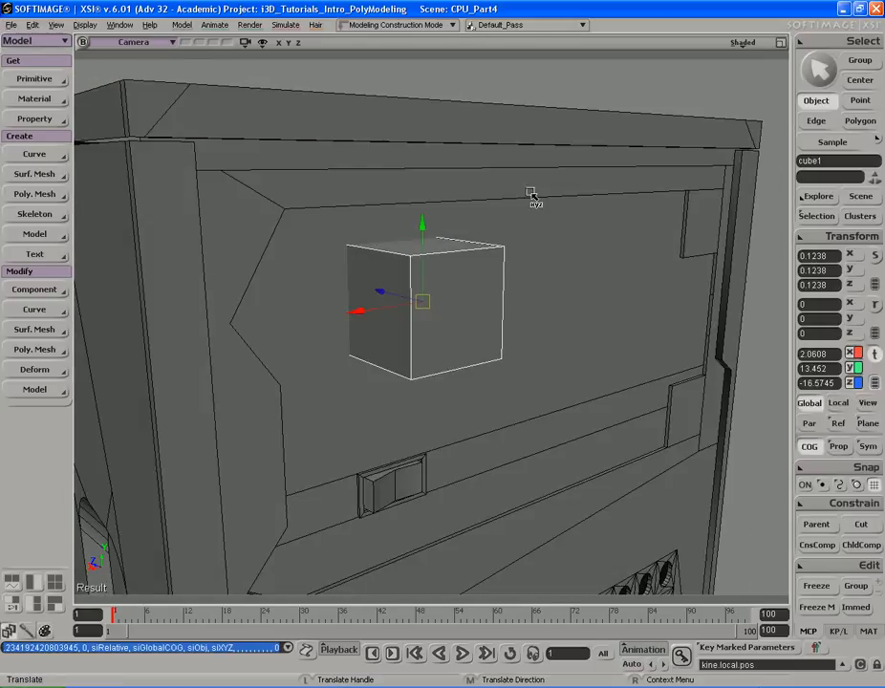
key("alt+Tab")
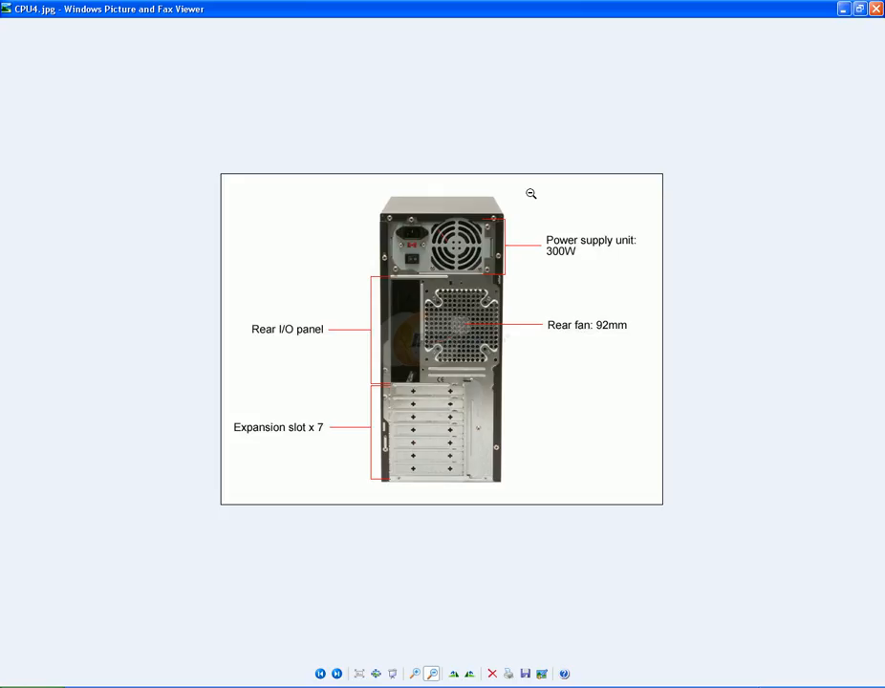
key("alt+Tab")
- Flatten the cube's depth to about 0.05 and push it against the front panel
key("s")
right_click_drag(530, 191, 602, 194)
key("x")
key("s")
key("v")
key("s")
mouse_move(610, 194)
middle_mouse_down()
mouse_move(585, 189)
mouse_move(599, 189)
middle_mouse_up()
key("s")
right_click_drag(600, 188, 565, 178)
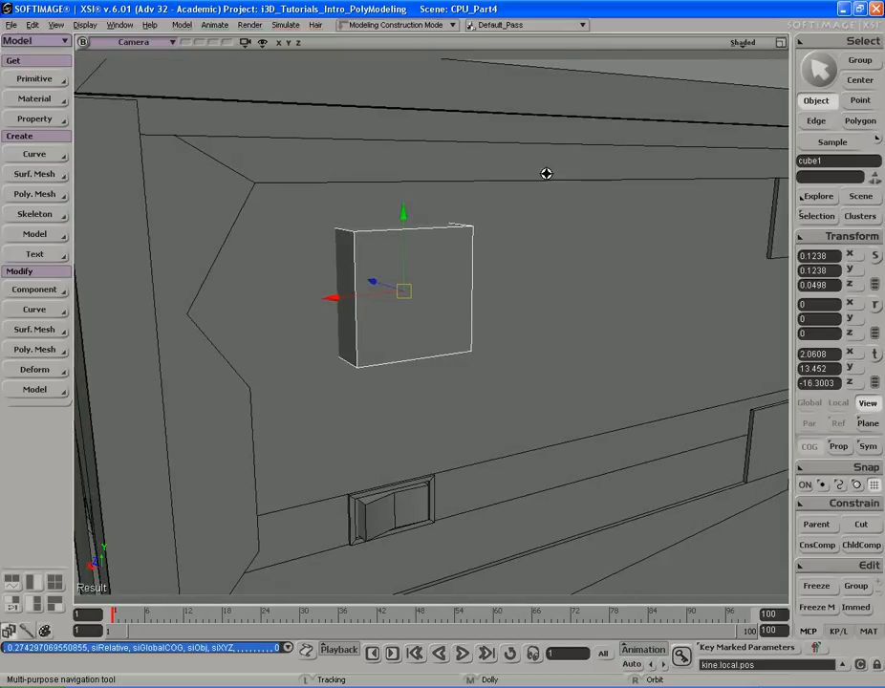
left_click_drag(546, 174, 549, 170)
- Reduce the cube's height to about 0.086 in Y while comparing with the reference photo
key("alt+Tab")
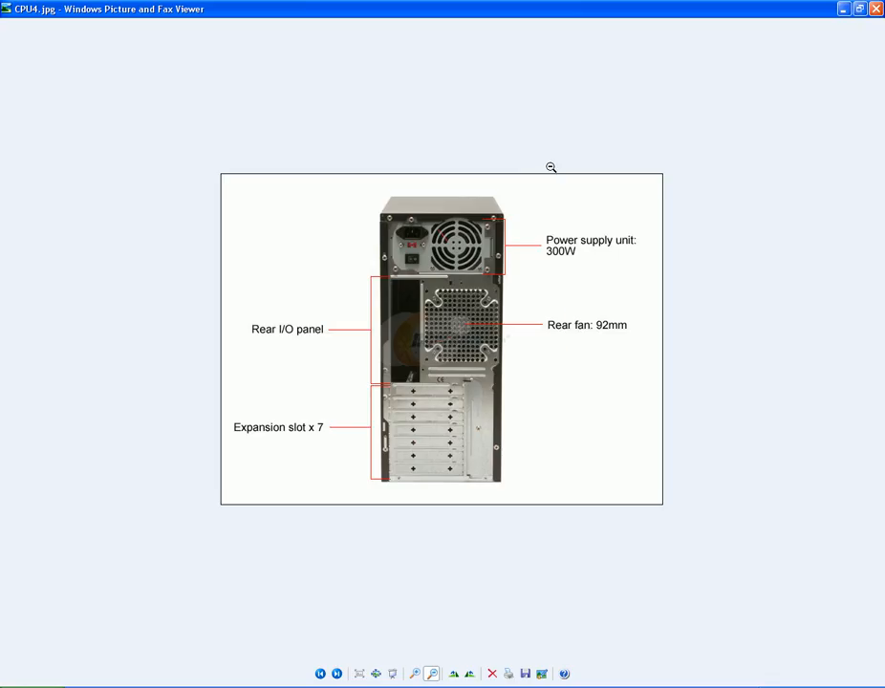
key("alt+Tab")
key("x")
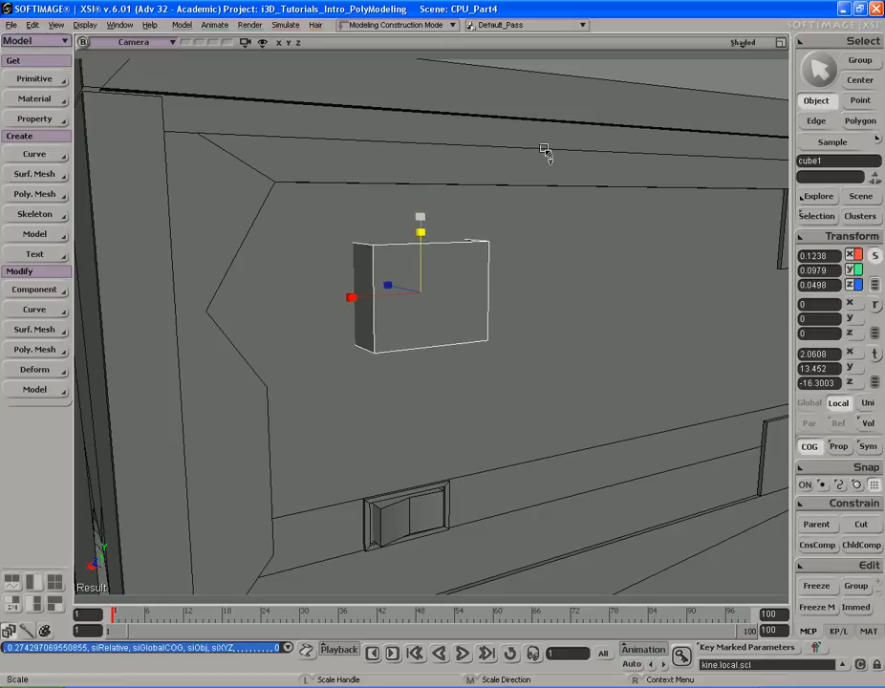
key("s")
right_click_drag(543, 142, 538, 150)
key("alt+Tab")
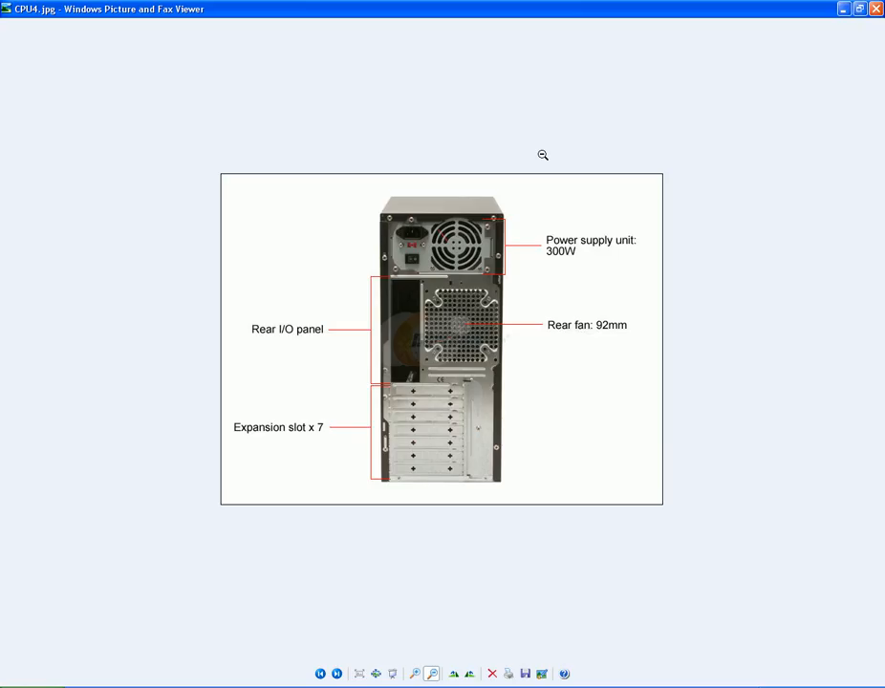
key("alt+Tab")
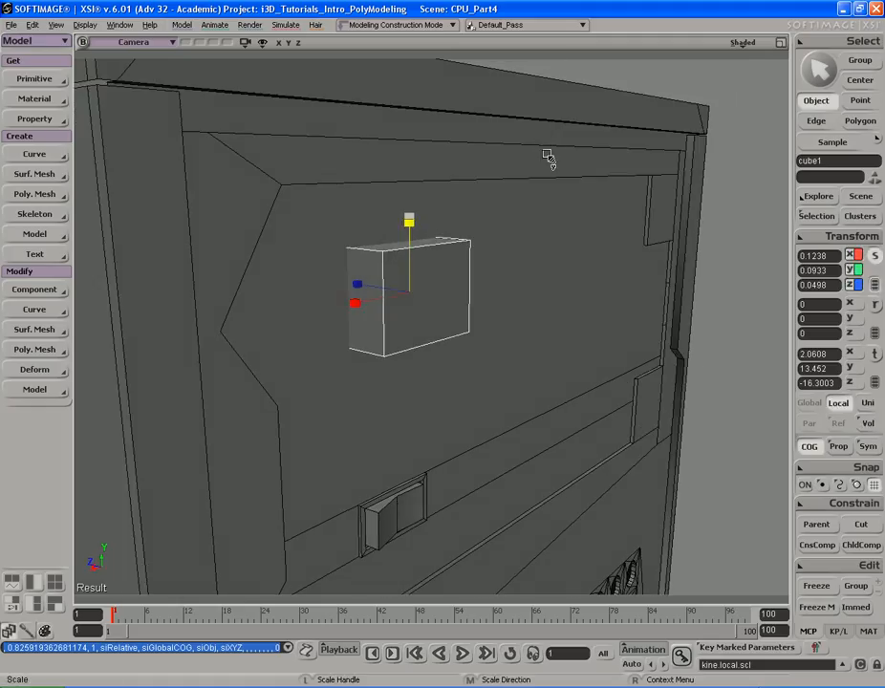
key("s")
mouse_move(546, 164)
right_mouse_down()
mouse_move(529, 153)
mouse_move(543, 178)
mouse_move(544, 152)
right_mouse_up()
key("alt+Tab")
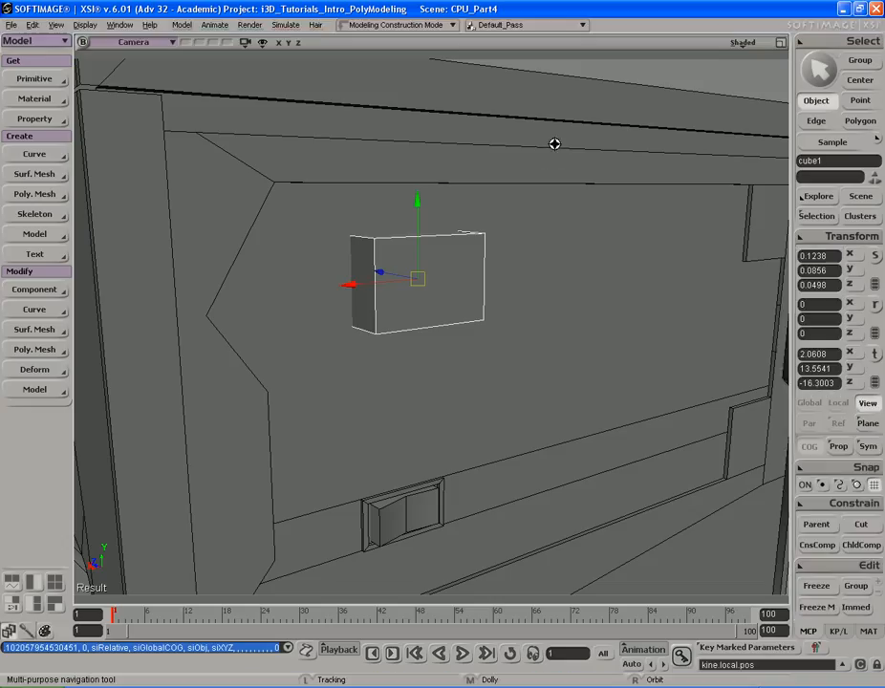
right_click_drag(553, 142, 522, 161)
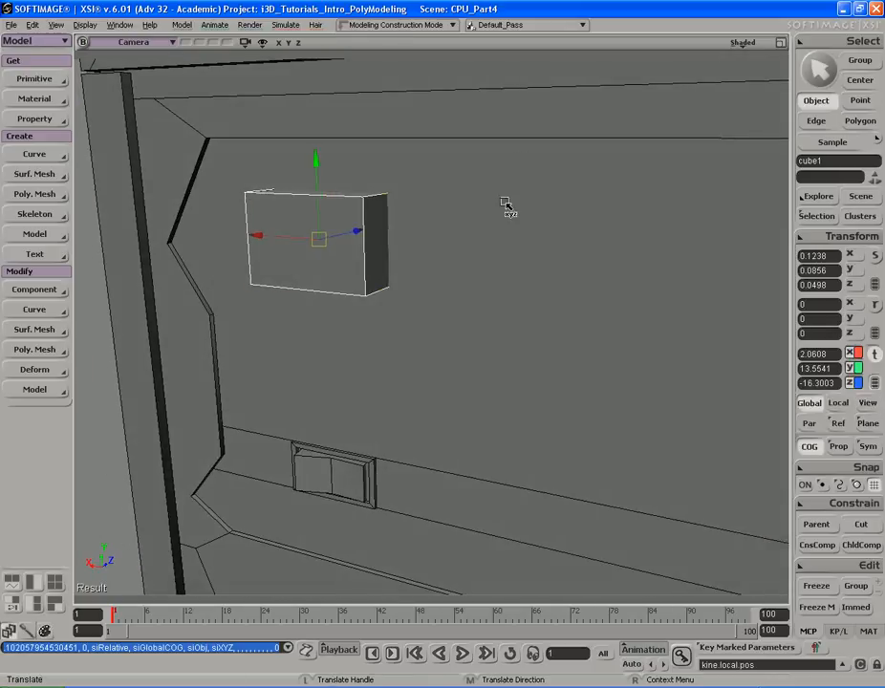
- Select the cube's two end polygons, duplicate them and move them outward to lengthen the shape
key("u")
left_click(376, 243)
key("s")
right_click_drag(377, 241, 429, 232)
left_click(351, 246, "shift")
key("s")
right_click_drag(351, 247, 524, 225)
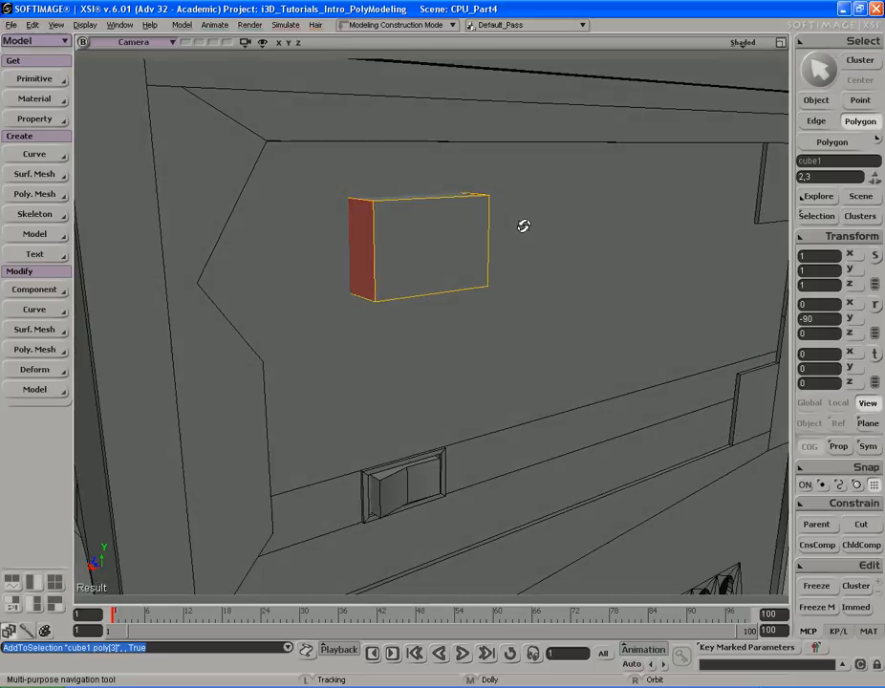
key("s")
key("ctrl+d")
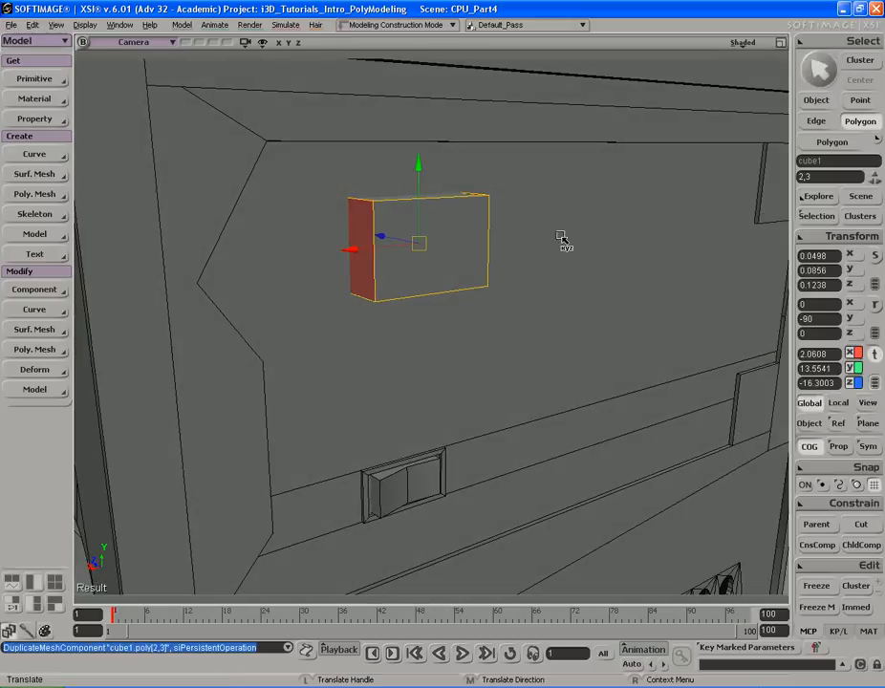
right_click(595, 174)
left_click(592, 205)
right_click(593, 204)
left_click(614, 289)
key("s")
right_click_drag(574, 254, 535, 229)
key("s")
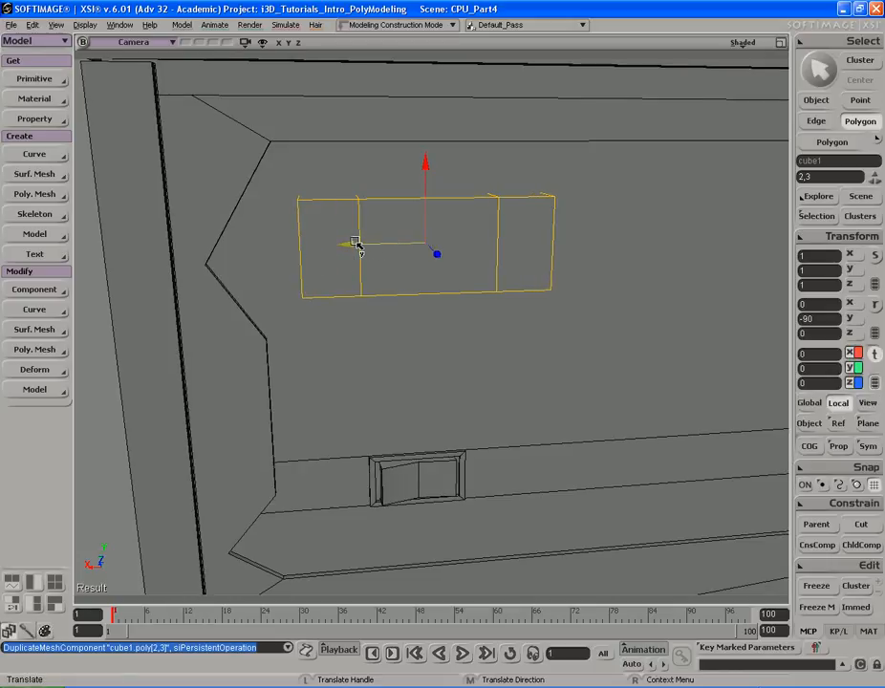
key("s")
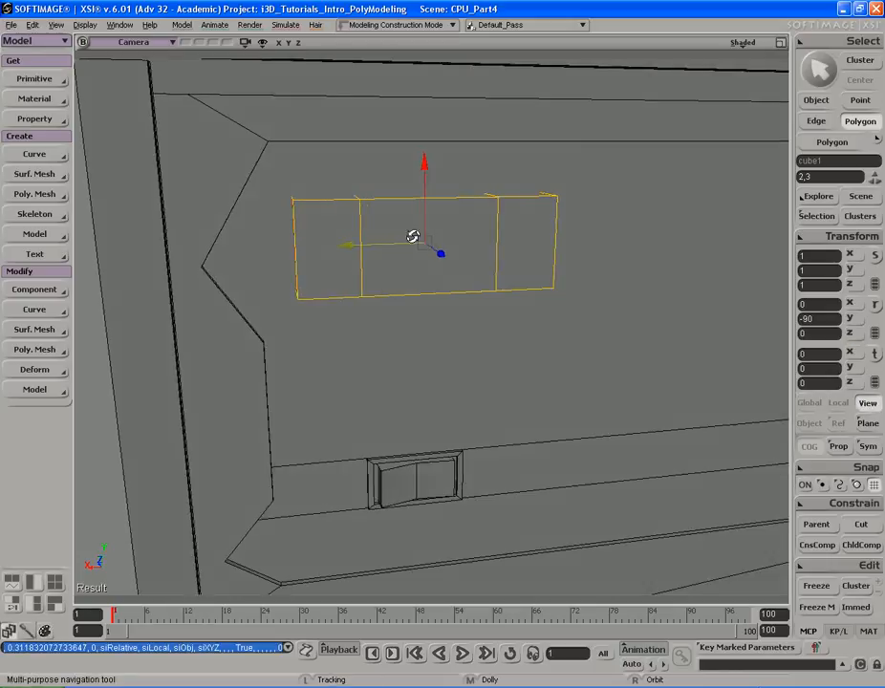
right_click_drag(402, 237, 437, 229)
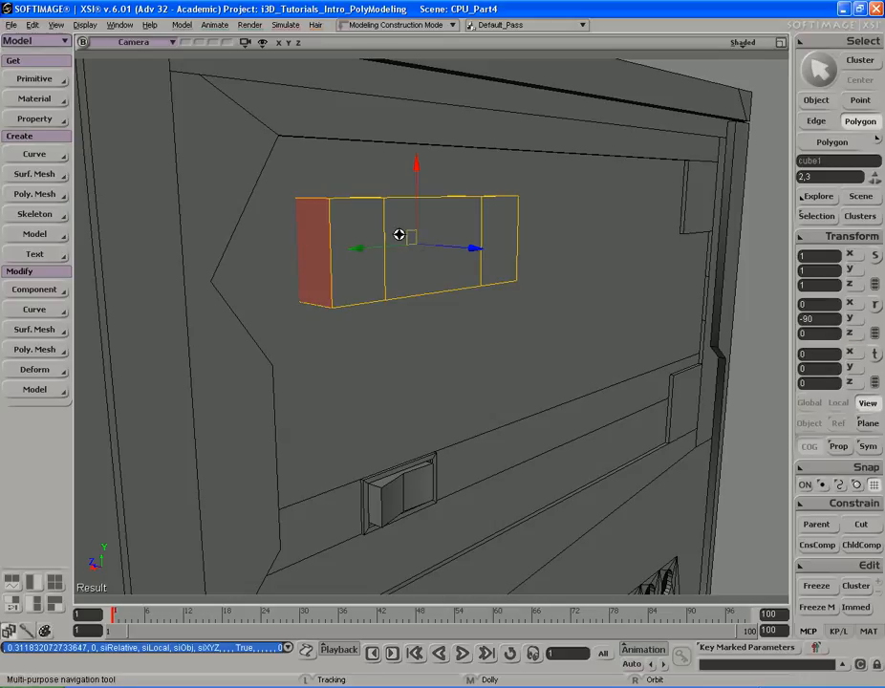
- Scale the duplicated end polygons vertically to taper both ends of the shape into points
key("s")
right_click_drag(377, 244, 488, 210)
key("x")
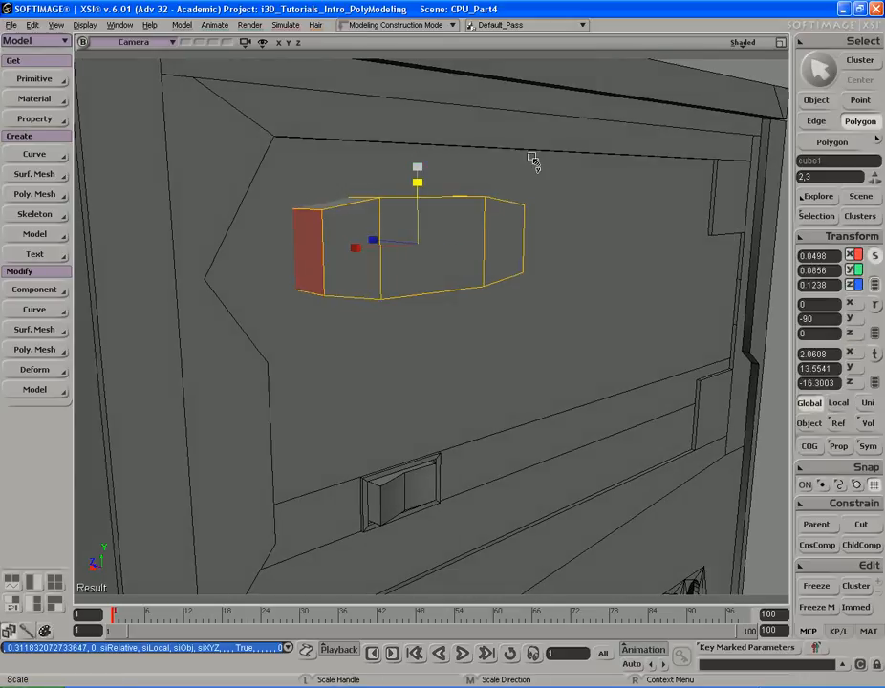
left_click_drag(533, 182, 532, 205)
key("s")
key("alt+Tab")
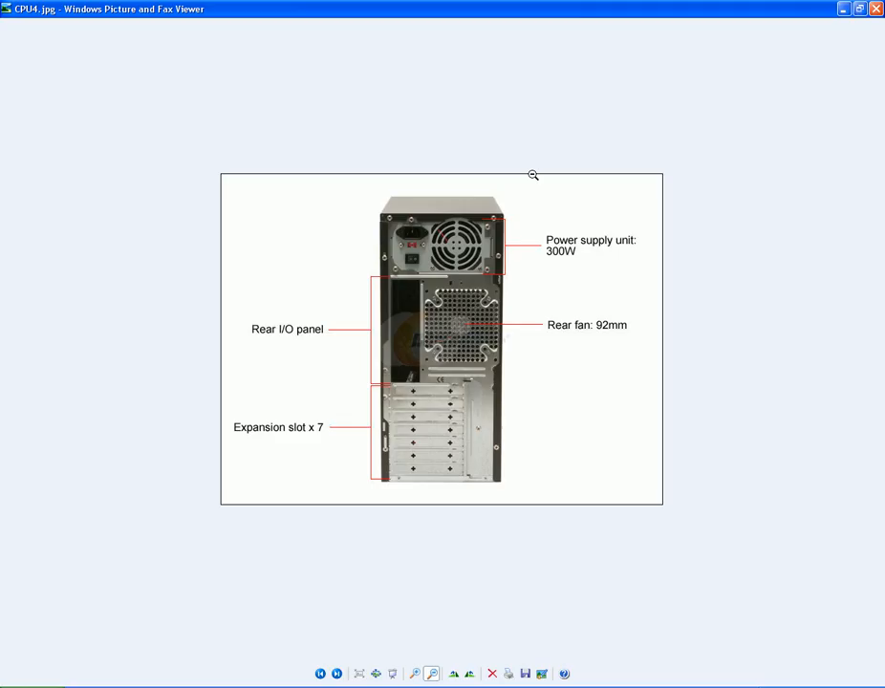
key("alt+Tab")
right_click_drag(534, 177, 508, 184)
key("x")
key("v")
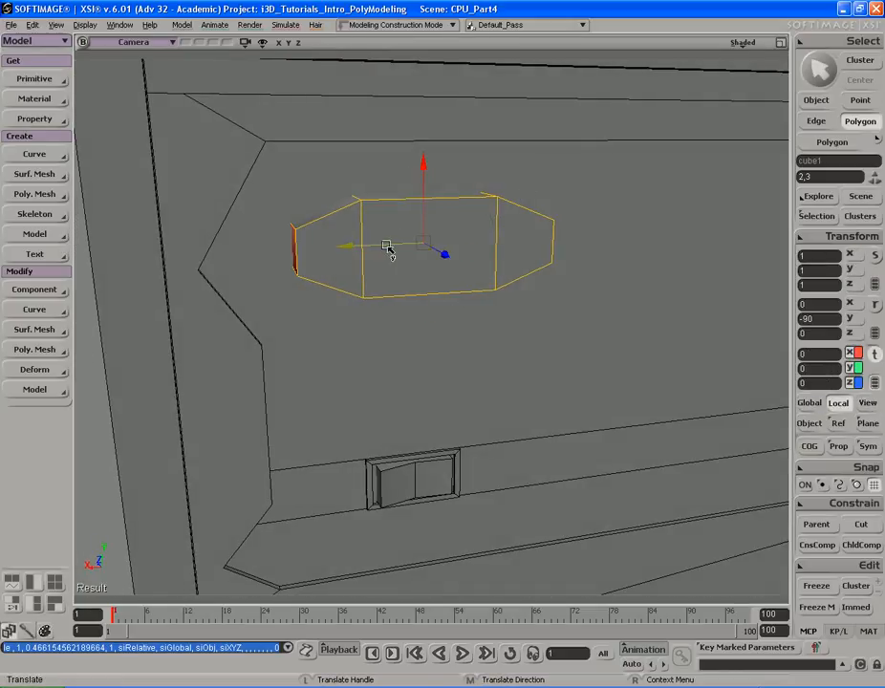
left_click_drag(383, 250, 384, 249)
key("s")
right_click_drag(436, 217, 441, 213)
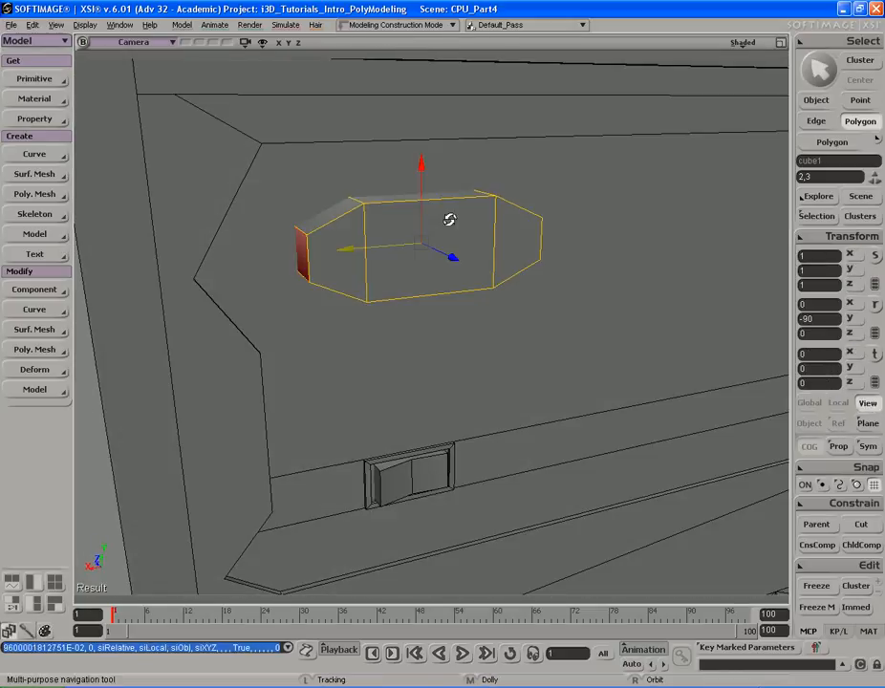
middle_click_drag(441, 213, 452, 183)
right_click_drag(452, 183, 448, 198)
key("e")
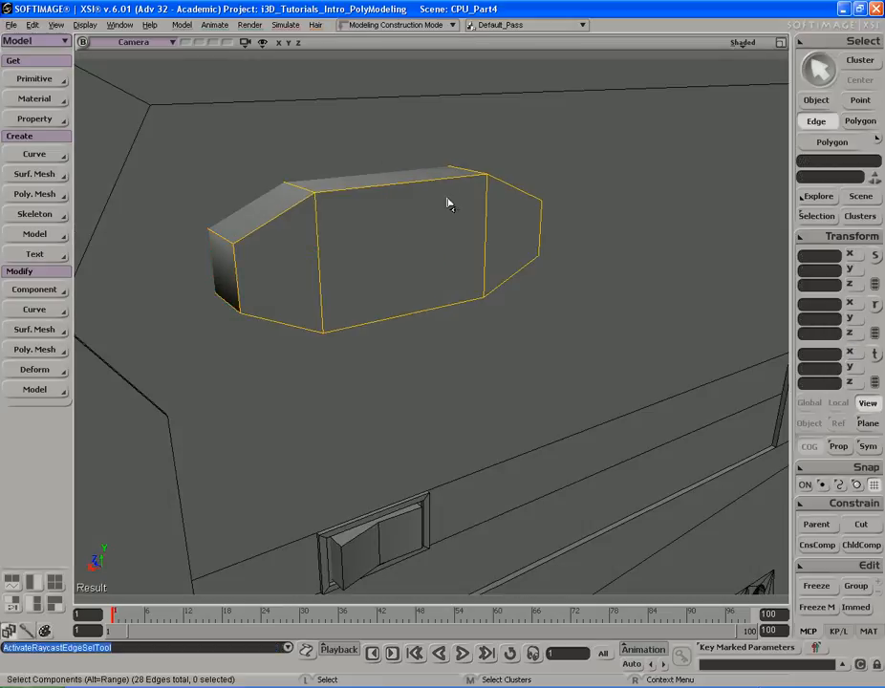
- Select the shape's front polygon and scale it inward about its centre to form an inset border
key("u")
left_click(419, 249)
key("s")
right_click_drag(419, 241, 419, 210)
middle_click_drag(419, 211, 426, 210)
right_click_drag(426, 211, 441, 222)
key("x")
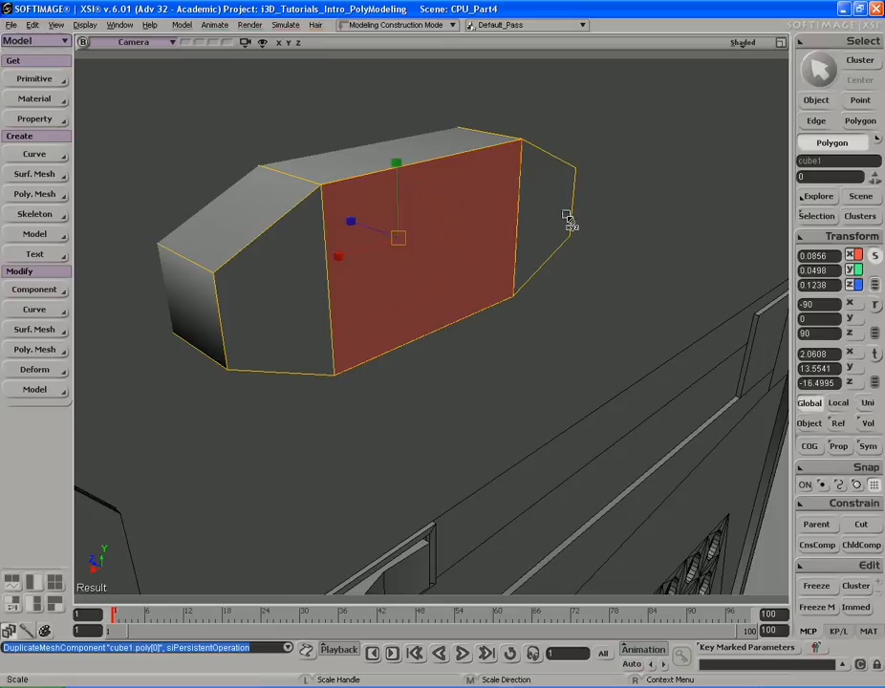
left_click_drag(564, 145, 552, 150)
key("ctrl+z")
right_click(580, 147)
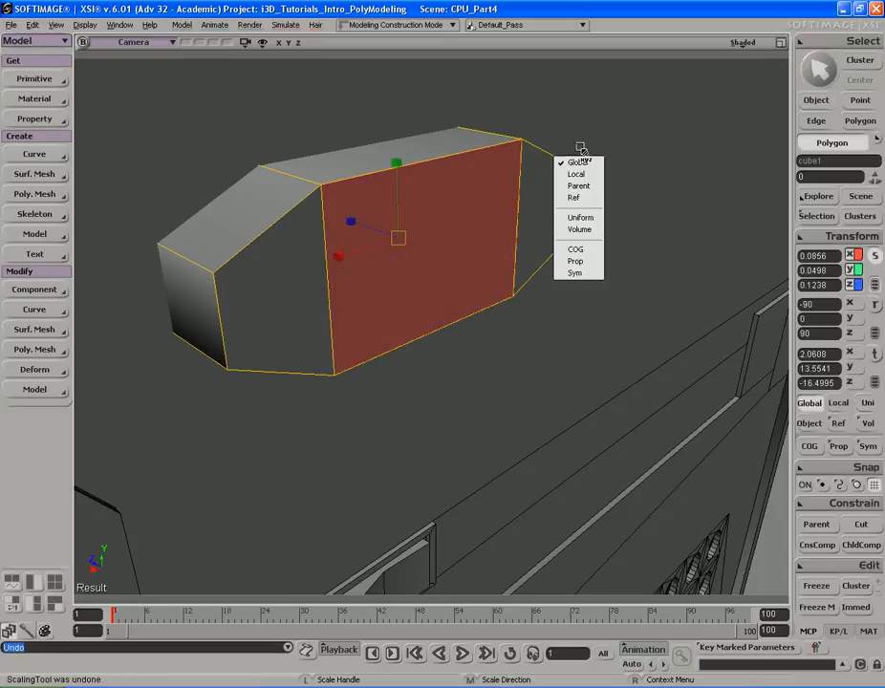
left_click(579, 250)
left_click_drag(567, 162, 555, 169)
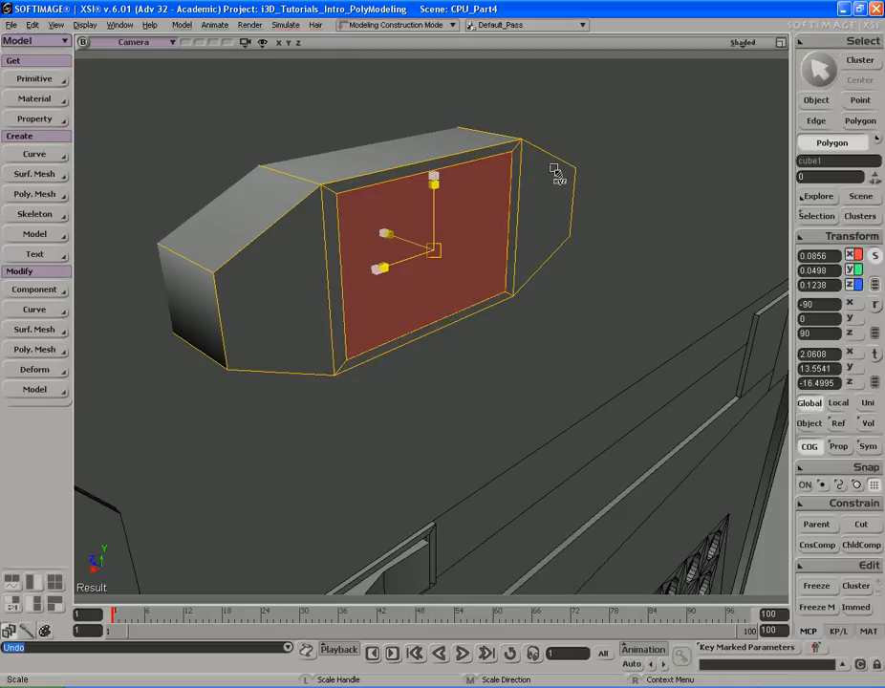
- Compare the shape against the reference photo of the case
key("alt+Tab")
key("alt+Tab")
key("alt+Tab")
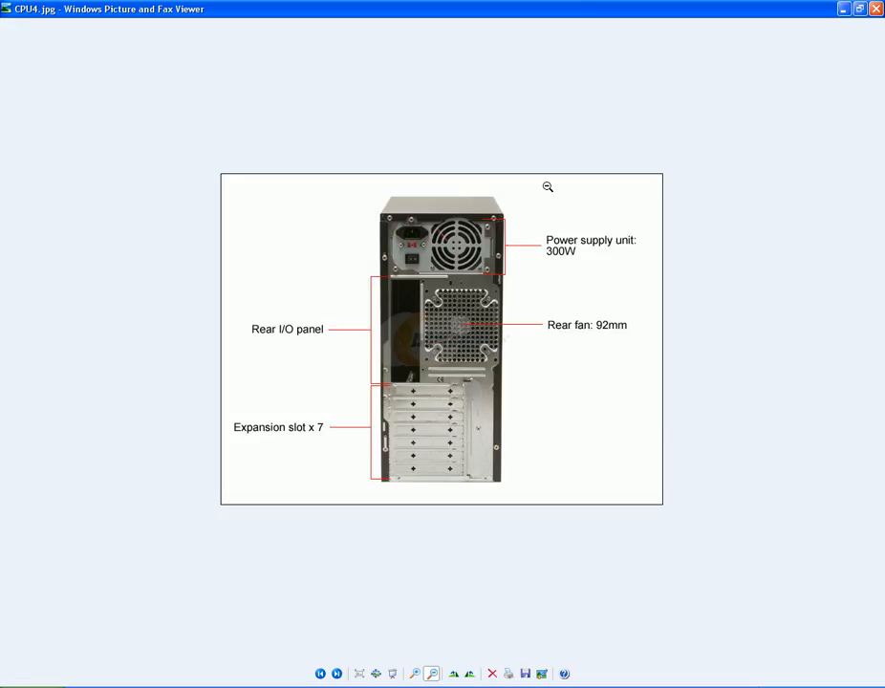
key("alt+Tab")
- Push the inset front polygon back along its local depth to form a recessed opening
key("s")
right_click_drag(548, 187, 549, 183)
left_click_drag(552, 176, 554, 166)
key("s")
right_click_drag(553, 166, 549, 168)
key("v")
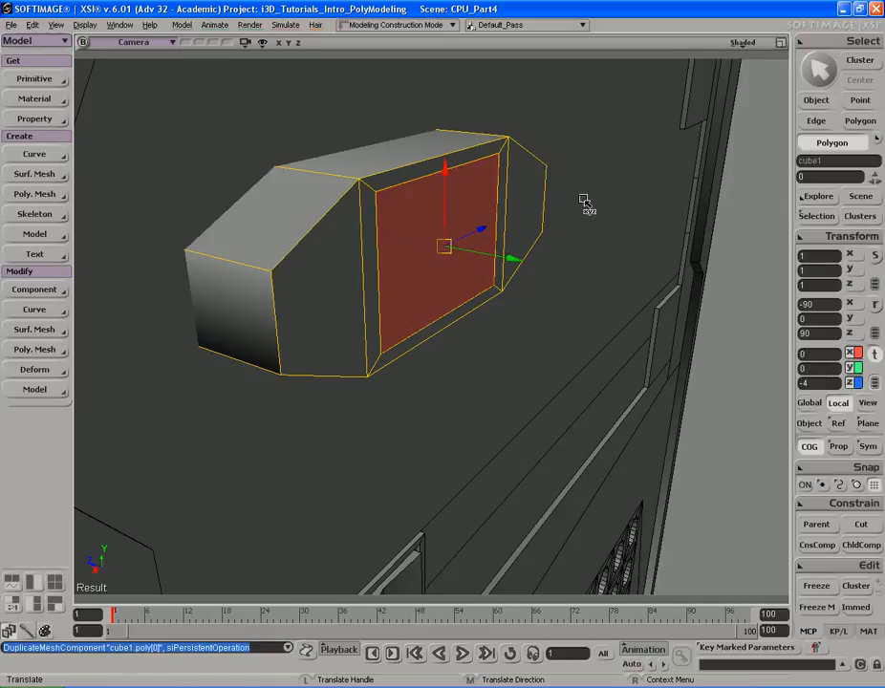
right_click(623, 168)
left_click(619, 205)
left_click_drag(418, 240, 342, 234)
key("s")
middle_click_drag(342, 234, 607, 251)
key("space")
key("v")
left_click_drag(356, 271, 436, 287)
key("s")
right_click_drag(436, 287, 512, 295)
middle_click_drag(599, 293, 470, 287)
mouse_move(472, 287)
right_mouse_down()
mouse_move(524, 342)
mouse_move(510, 288)
mouse_move(470, 285)
right_mouse_up()
middle_click_drag(469, 286, 493, 273)
left_click_drag(492, 273, 495, 283)
- Check the recess against the reference photo and orbit around the shape
key("alt+Tab")
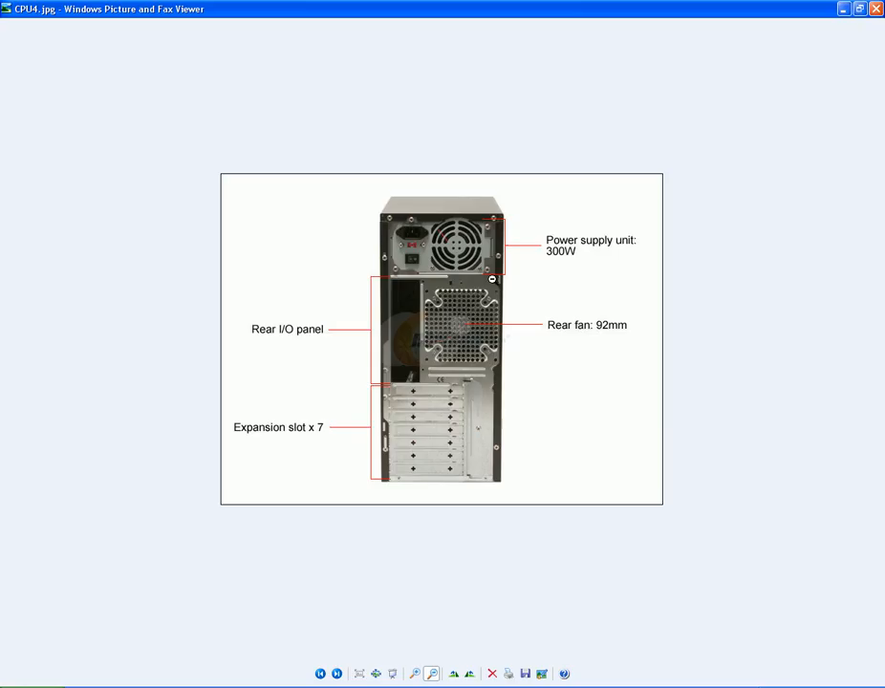
key("alt+Tab")
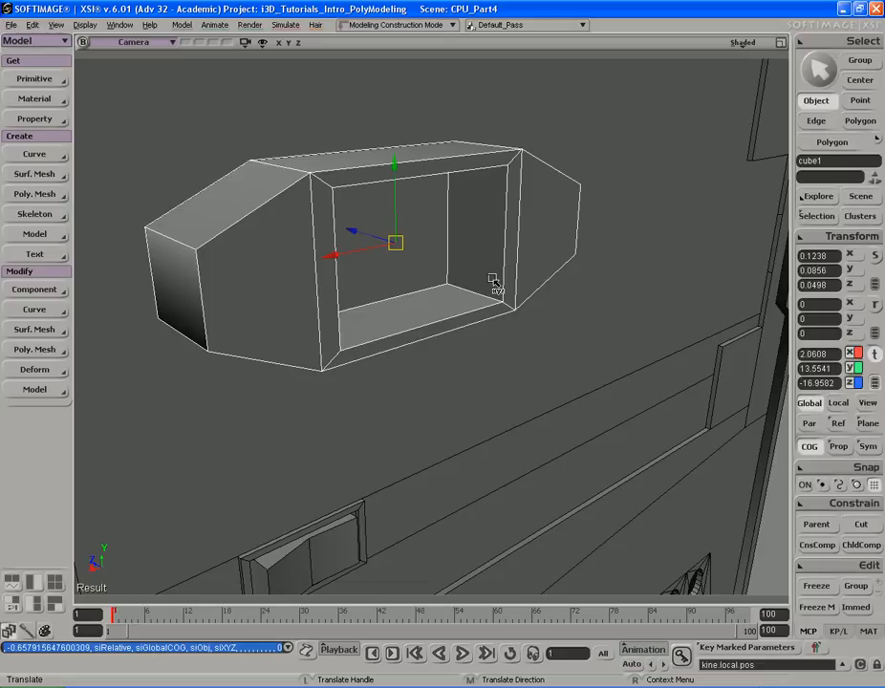
key("alt+Tab")
key("alt+Tab")
right_click_drag(480, 270, 584, 248)
middle_click_drag(584, 249, 491, 276)
right_click_drag(490, 275, 464, 257)
- Bevel the recess's two upper inner corner edges with 0 subdivisions and a distance of 2
key("i")
left_click(493, 220)
key("s")
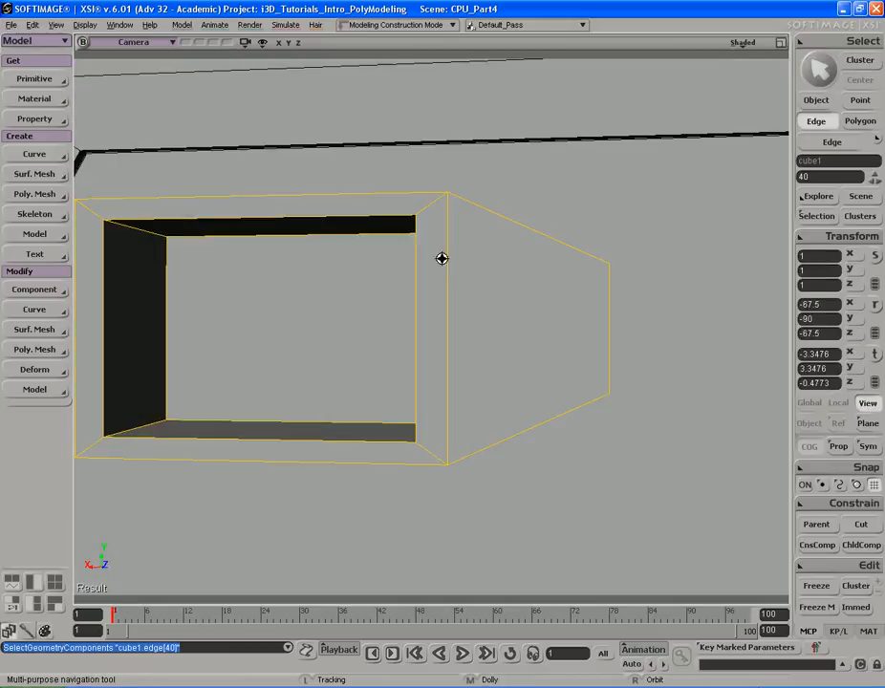
left_click_drag(465, 257, 564, 249)
left_click(307, 221)
key("s")
right_click_drag(307, 221, 466, 231)
right_click(512, 220)
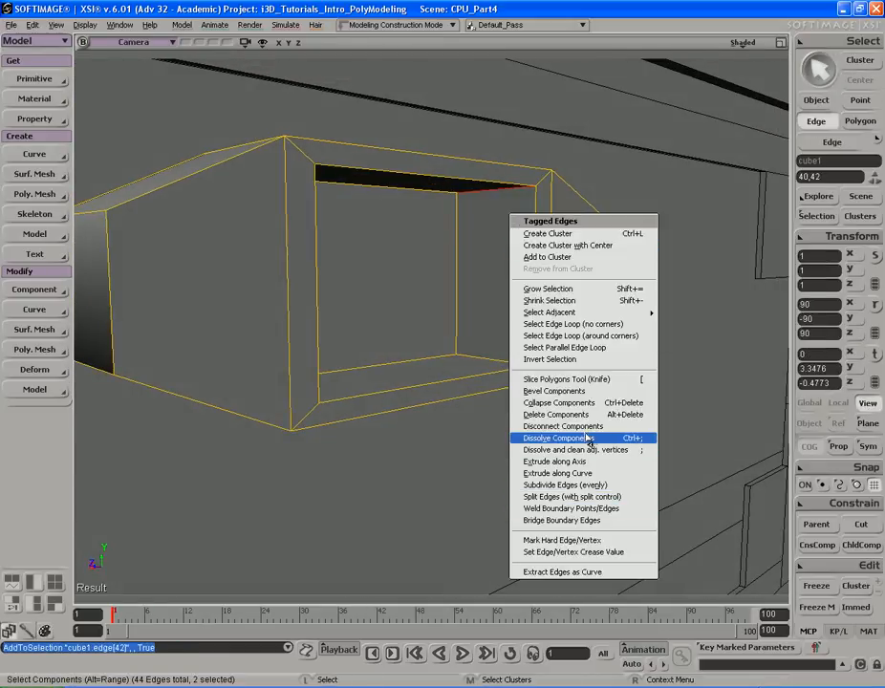
left_click(553, 391)
right_click_drag(514, 296, 424, 278)
mouse_move(238, 195)
left_mouse_down()
mouse_move(264, 196)
mouse_move(231, 197)
left_mouse_up()
left_click(169, 177)
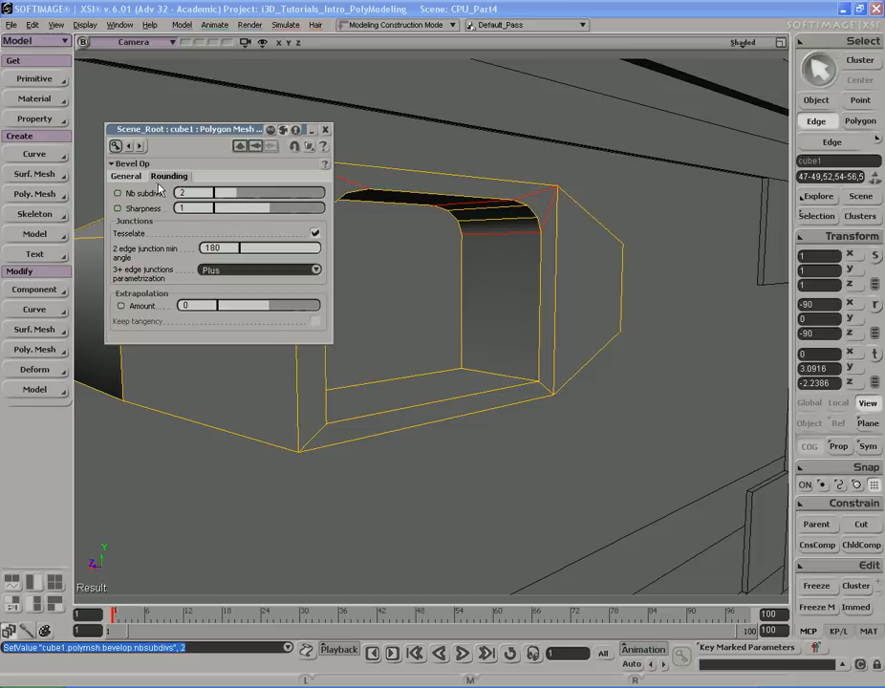
left_click_drag(230, 197, 213, 196)
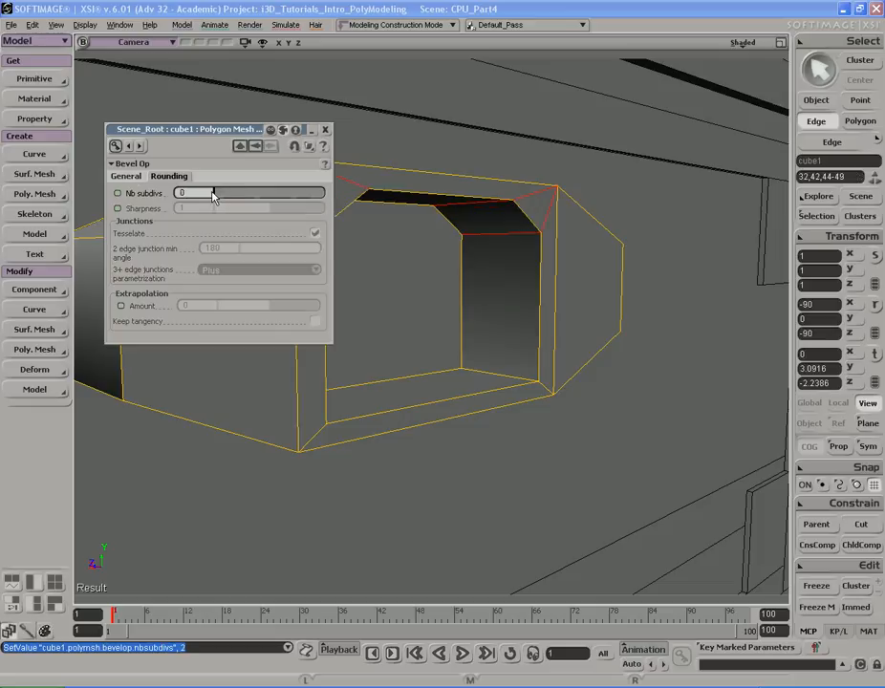
key("s")
mouse_move(554, 236)
right_mouse_down()
mouse_move(518, 239)
mouse_move(558, 240)
right_mouse_up()
left_click(127, 177)
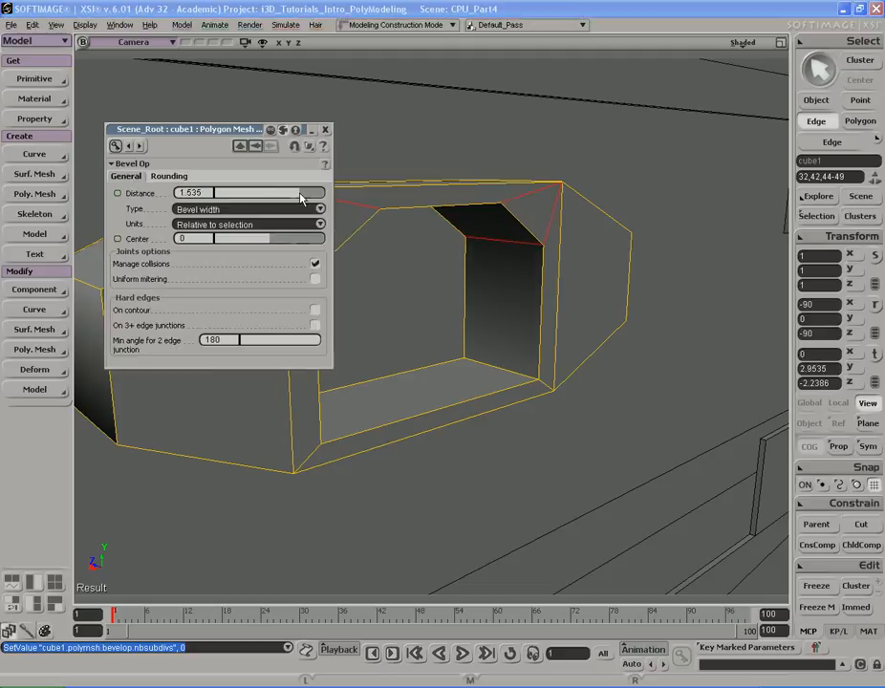
left_click_drag(306, 196, 379, 196)
key("s")
right_click_drag(533, 232, 490, 228)
middle_click_drag(491, 228, 522, 241)
right_click_drag(522, 241, 557, 224)
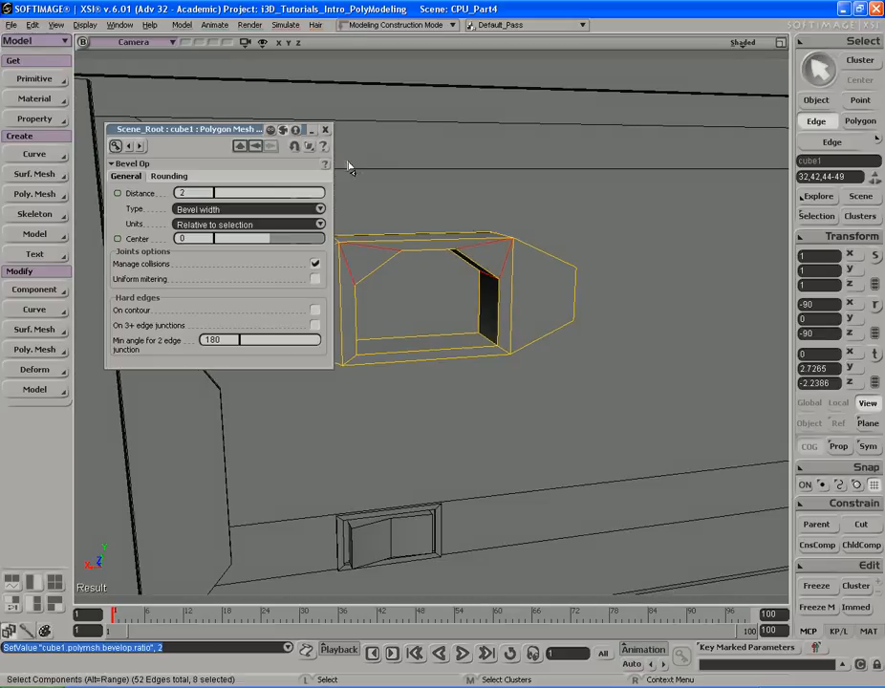
left_click(328, 129)
- Orbit around the shape and compare it with the reference photo
key("s")
right_click_drag(433, 173, 399, 174)
key("space")
key("x")
left_click_drag(503, 247, 492, 234)
key("s")
mouse_move(417, 222)
right_mouse_down()
mouse_move(450, 233)
mouse_move(426, 226)
right_mouse_up()
key("e")
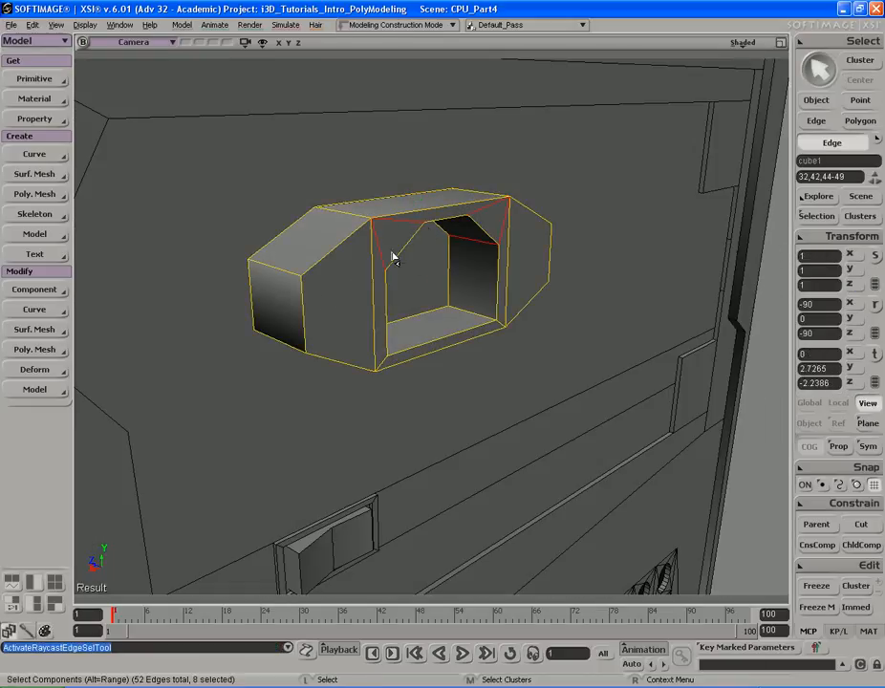
key("alt+Tab")
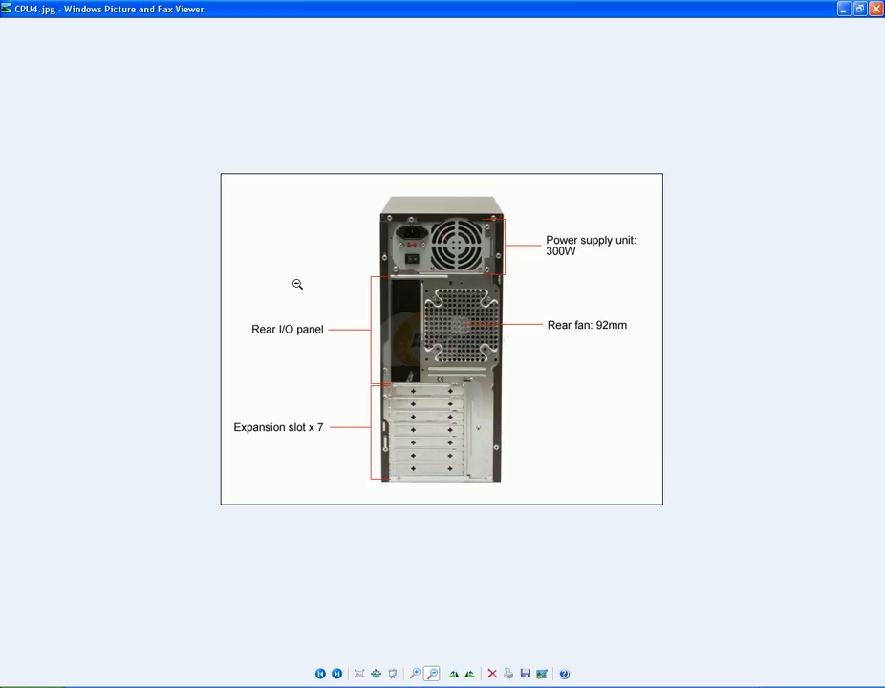
key("alt+Tab")
- Select the four corner edges at the shape's tapered ends and bevel them with a distance of 0.5
key("s")
right_click_drag(376, 284, 348, 264)
left_click(295, 294)
key("s")
right_click_drag(295, 294, 301, 238)
left_click(301, 240, "shift")
key("s")
right_click_drag(417, 220, 327, 238)
key("s")
right_click_drag(505, 195, 533, 253)
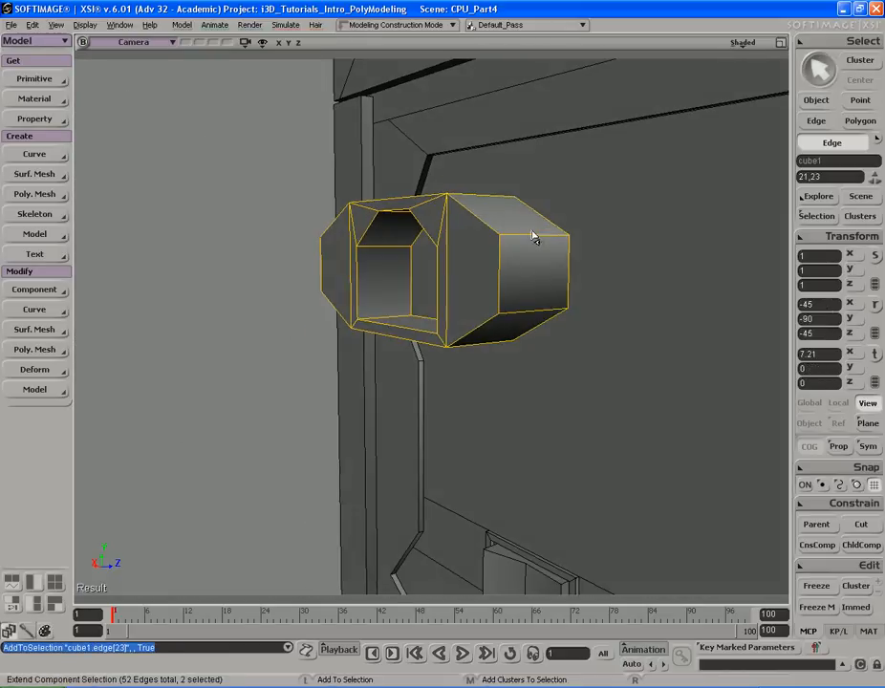
left_click_drag(531, 321, 532, 325, "shift")
key("s")
right_click_drag(476, 274, 541, 247)
right_click(539, 243)
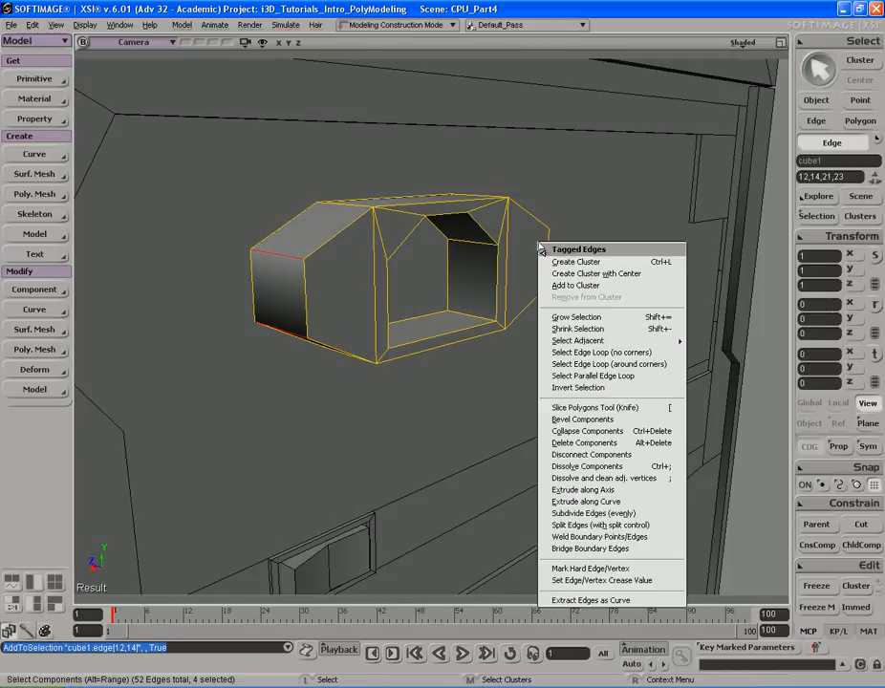
left_click(587, 431)
right_click(542, 275)
left_click(592, 448)
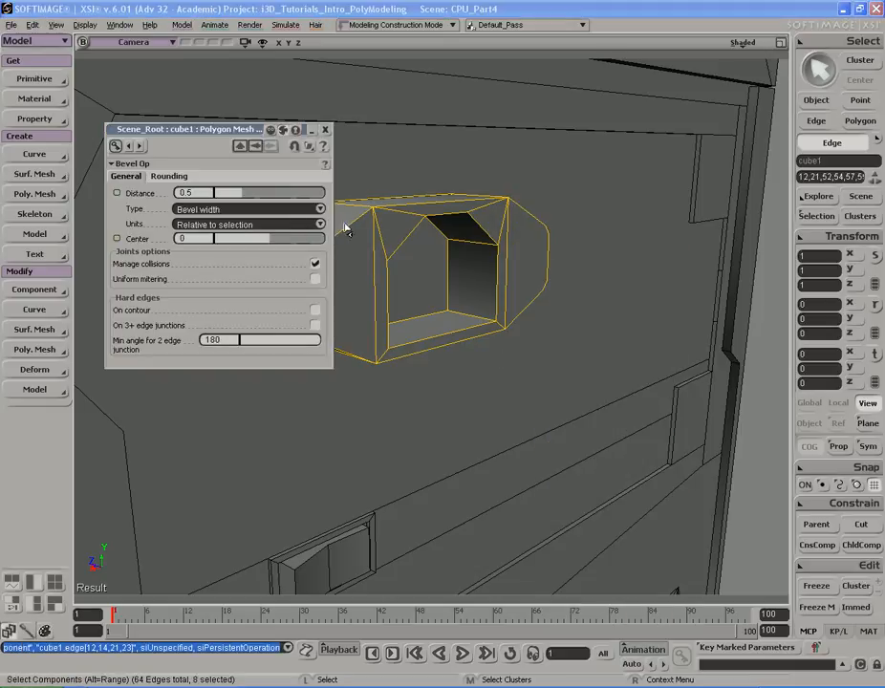
left_click(166, 176)
key("s")
left_click_drag(346, 218, 352, 177)
left_click(326, 131)
- Deselect everything, then select the shape and move it slightly along the front panel
key("space")
key("s")
middle_click_drag(367, 242, 557, 335)
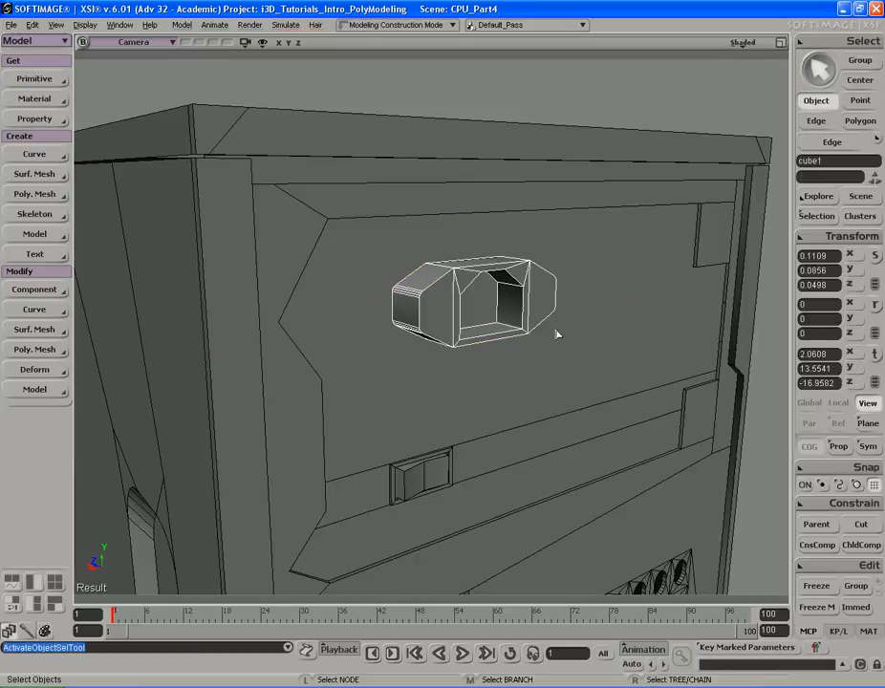
key("ctrl+shift+a")
key("s")
right_click_drag(555, 331, 509, 287)
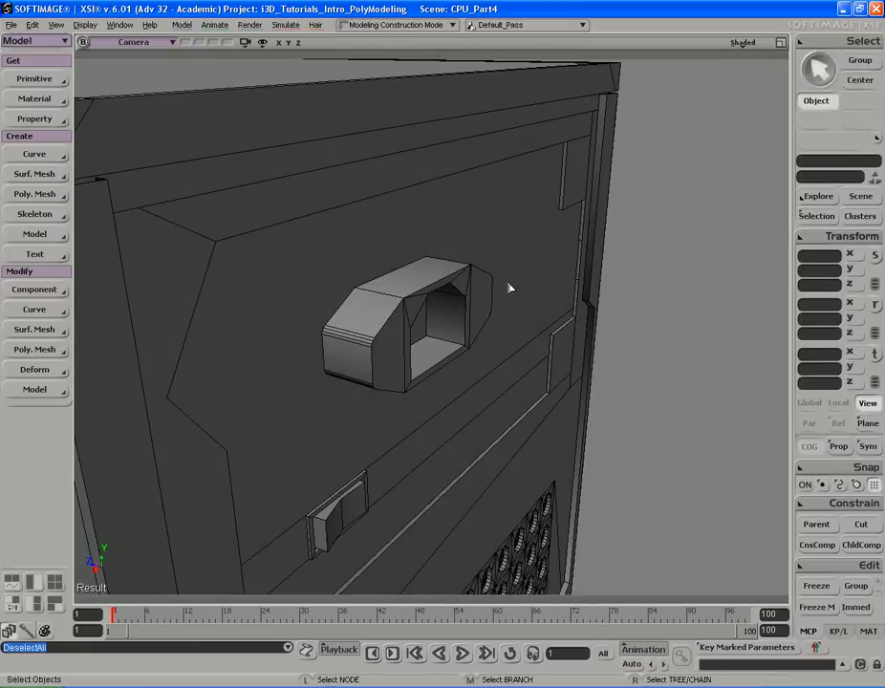
key("alt+Tab")
key("alt+Tab")
left_click(411, 306)
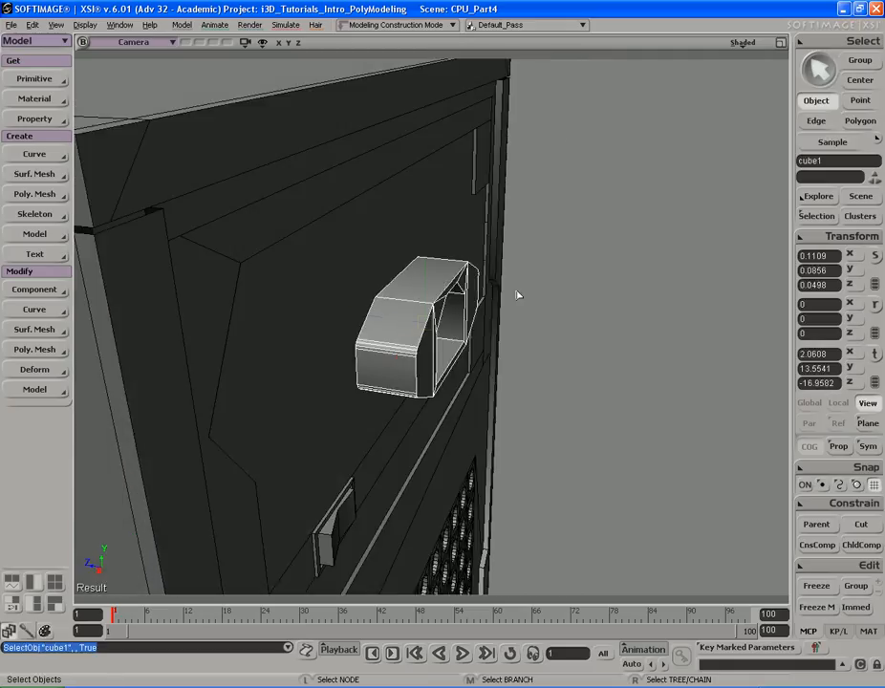
key("v")
left_click_drag(373, 318, 281, 303)
right_click_drag(444, 292, 367, 321)
key("space")
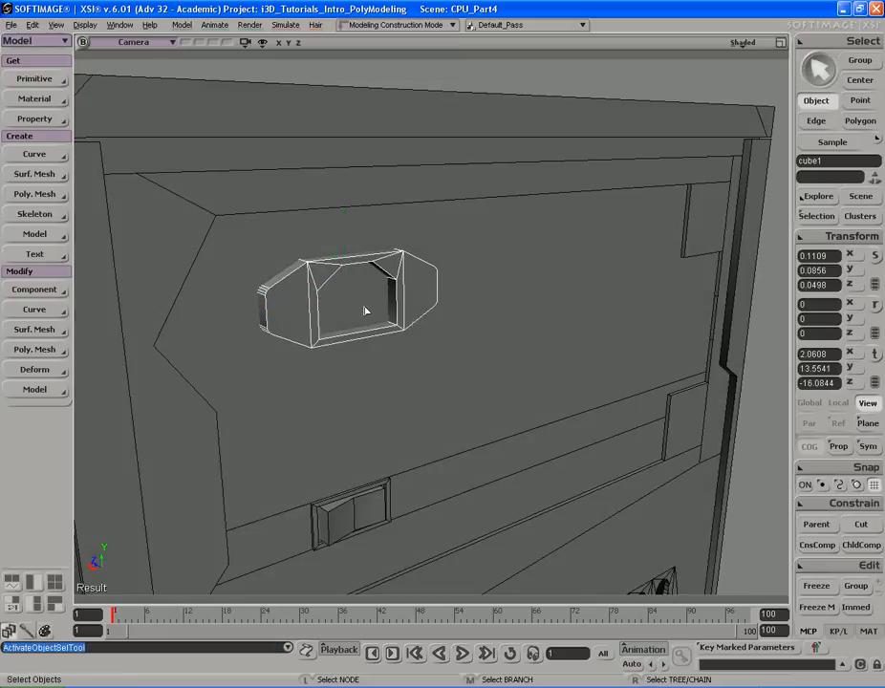
- Select the front panel together with the new shape and isolate them in the viewport
left_click(537, 278)
key("s")
left_click_drag(491, 265, 530, 261)
right_click_drag(524, 271, 539, 287)
left_click_drag(549, 301, 540, 285)
key("space")
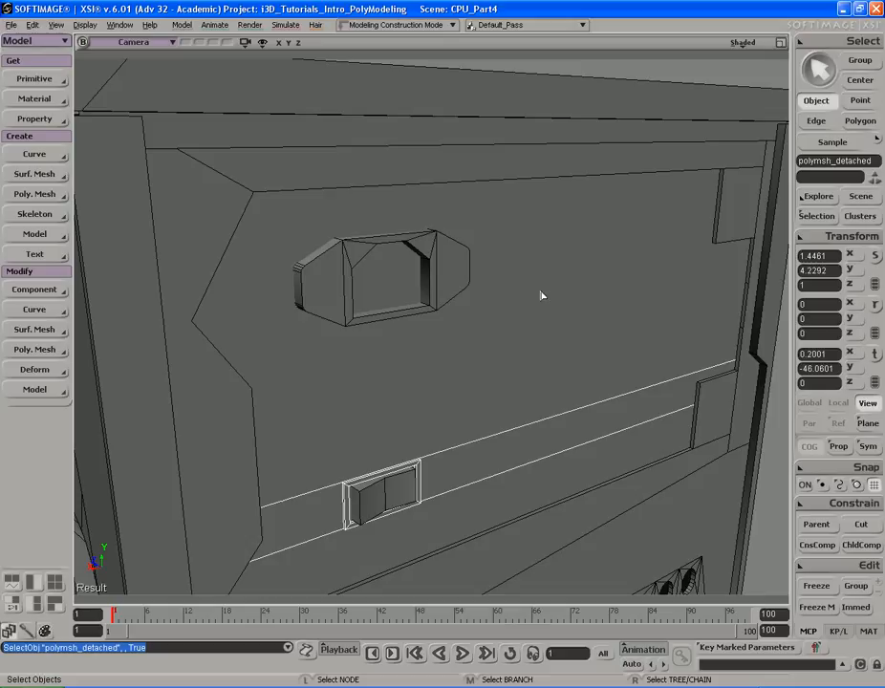
key("s")
right_click_drag(544, 319, 533, 321)
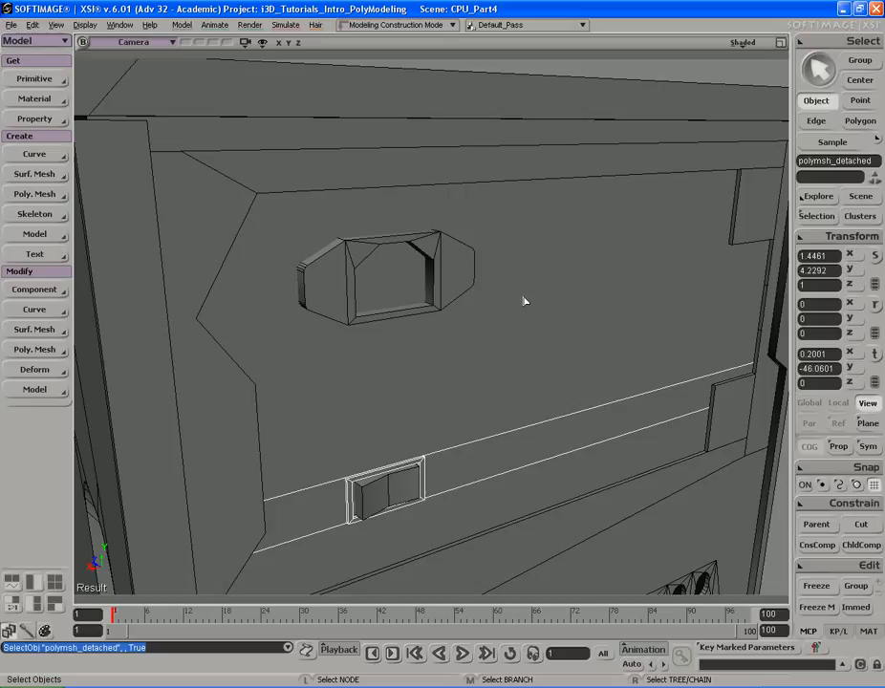
key("s")
middle_click_drag(525, 295, 569, 298)
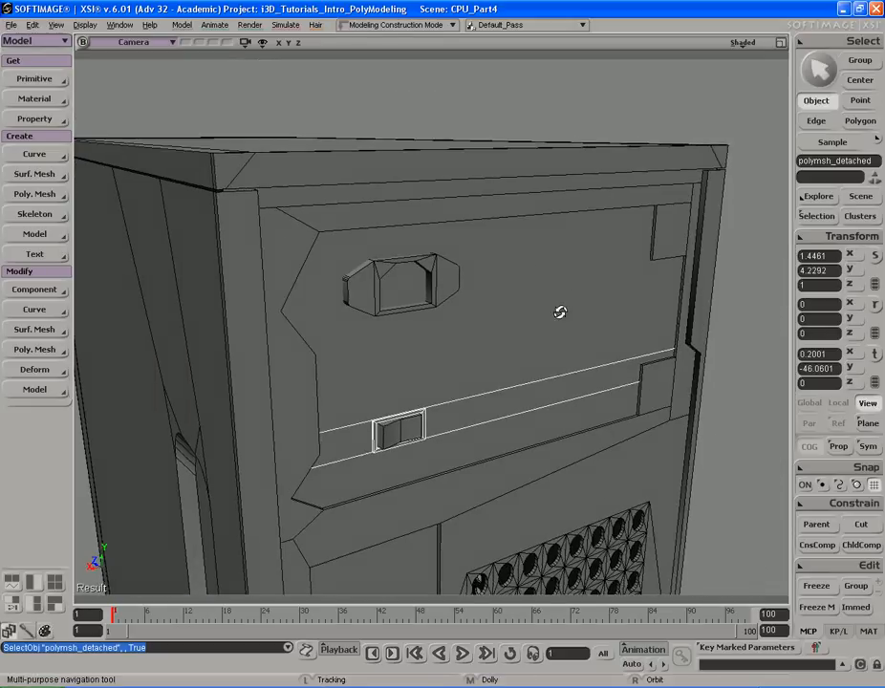
right_click_drag(569, 299, 536, 314)
left_click(442, 296, "shift")
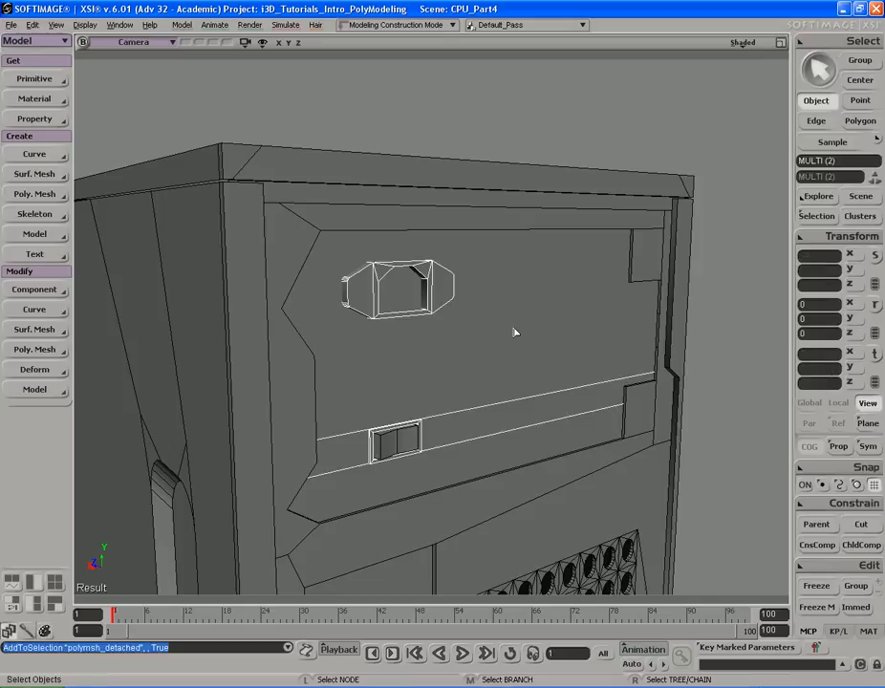
left_click(245, 43)
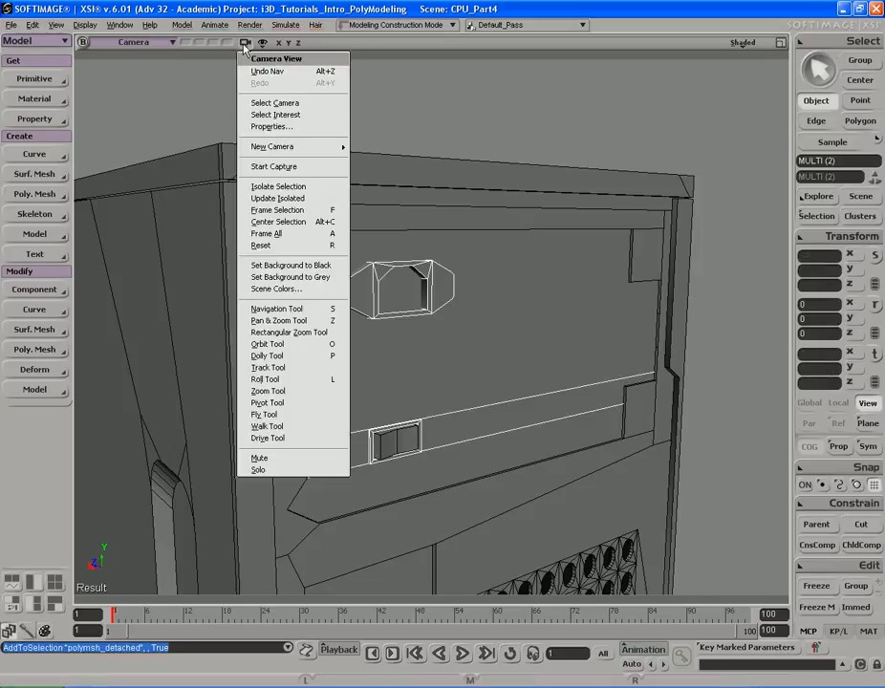
left_click(284, 190)
- Select the panel's top edge and use Add Edge to cut an edge from it down to the small slot's upper-left corner
key("s")
right_click_drag(462, 253, 564, 247)
left_click(563, 246)
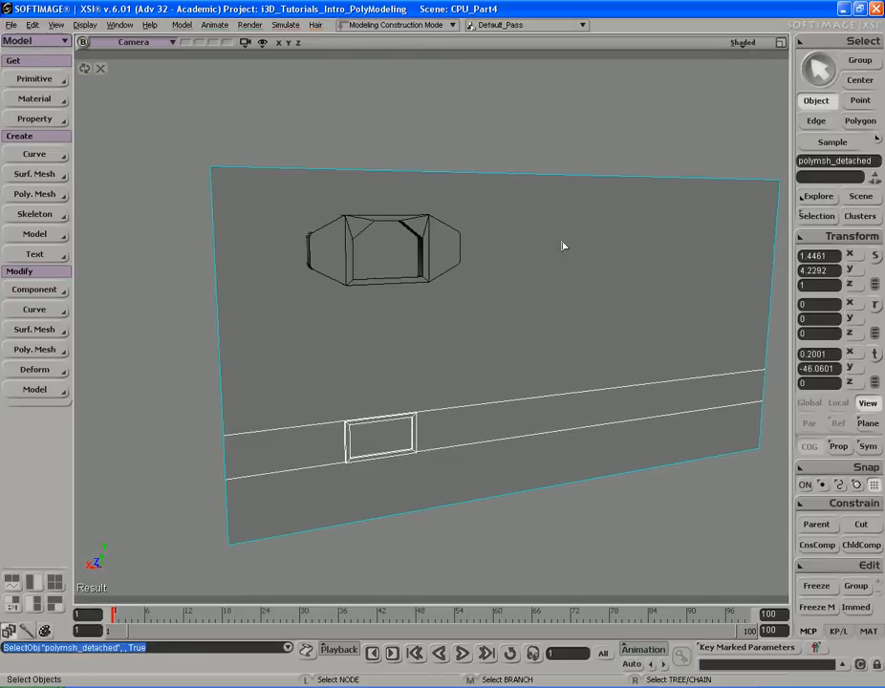
key("e")
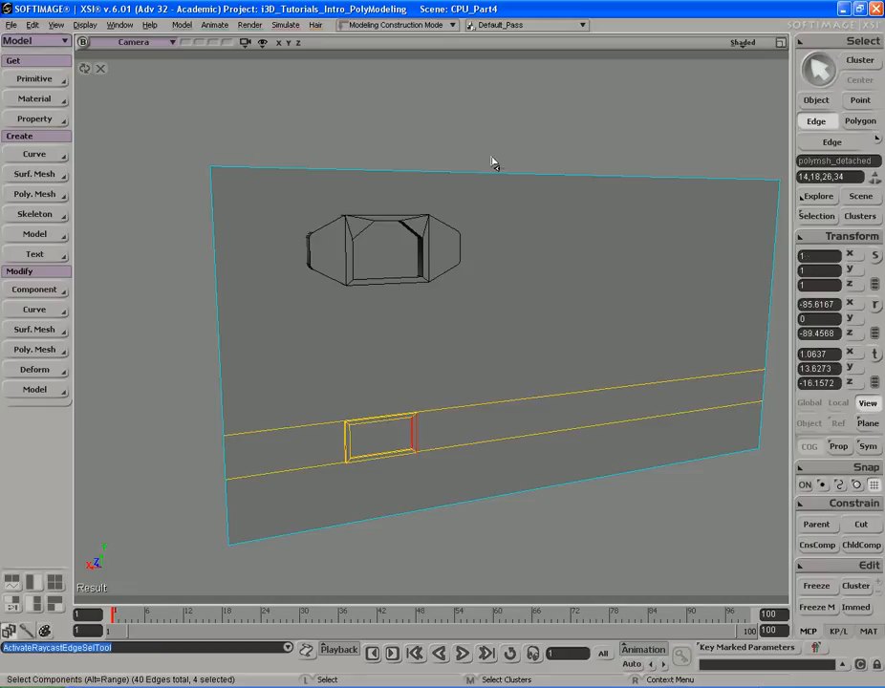
left_click(498, 237)
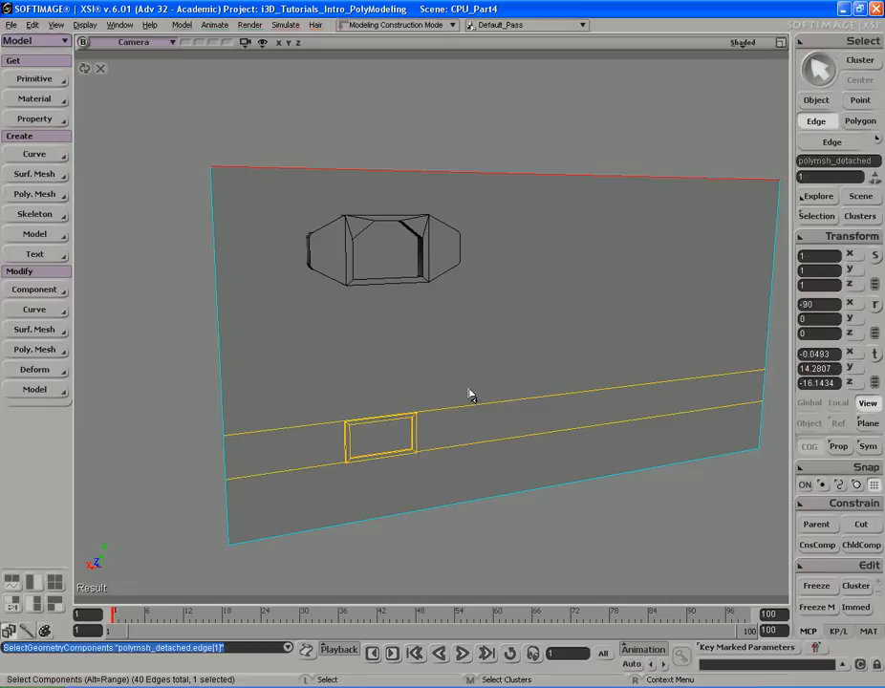
key("s")
left_click_drag(463, 379, 469, 330)
middle_click_drag(468, 330, 395, 350)
left_click_drag(402, 348, 508, 296)
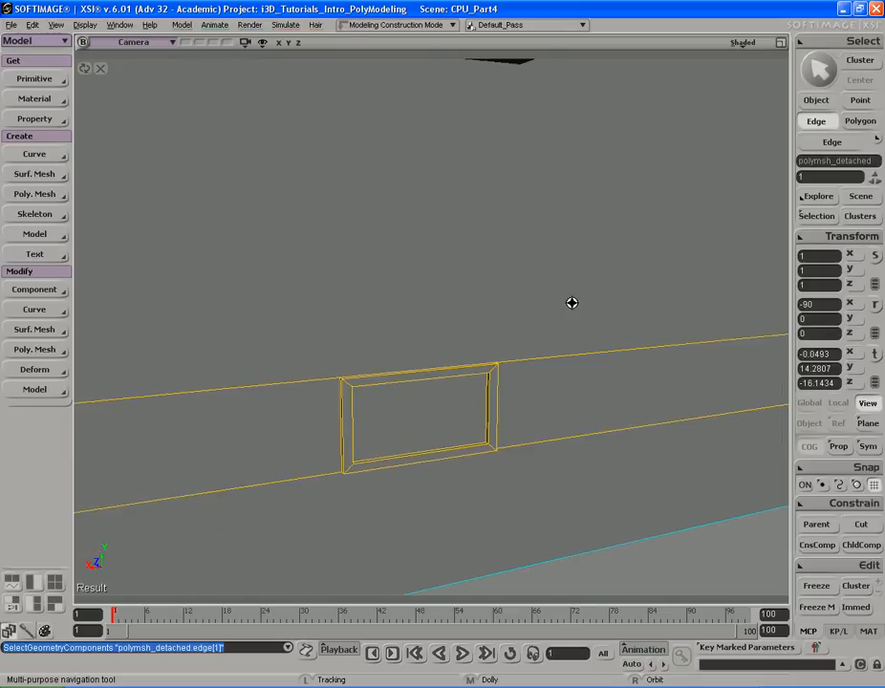
middle_click_drag(508, 296, 377, 334)
middle_click_drag(222, 315, 418, 275)
left_click_drag(418, 274, 406, 313)
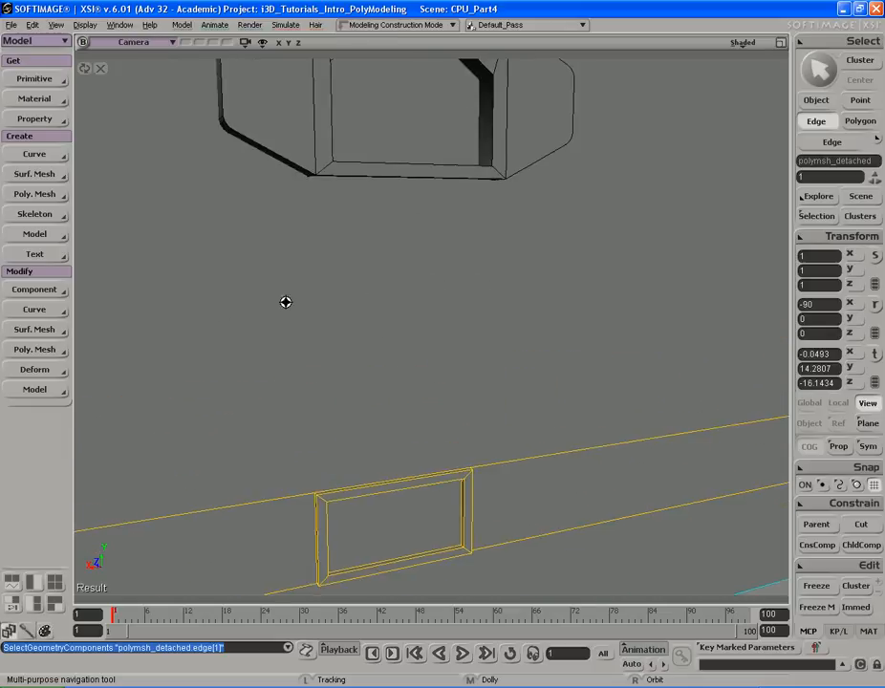
middle_click_drag(406, 313, 469, 307)
right_click_drag(469, 308, 521, 329)
middle_click_drag(521, 330, 372, 356)
left_click_drag(373, 356, 440, 279)
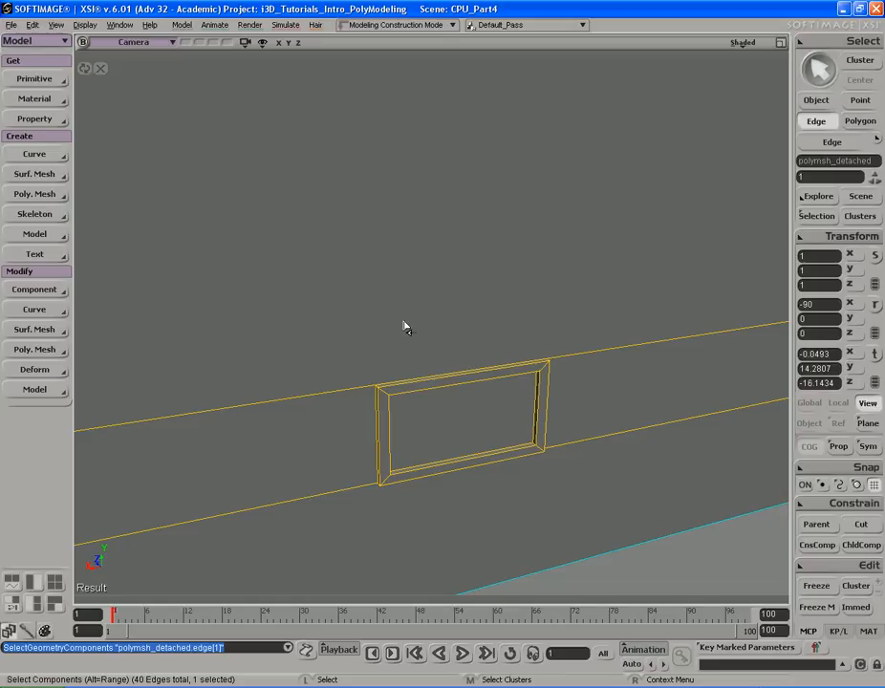
key("backslash")
middle_click_drag(449, 343, 376, 344)
left_click_drag(375, 344, 387, 290)
middle_click_drag(440, 297, 624, 241)
left_click_drag(493, 135, 507, 304)
middle_click_drag(506, 304, 598, 274)
left_click(402, 171)
left_click_drag(518, 329, 526, 239)
middle_click_drag(526, 239, 381, 263)
left_click_drag(382, 263, 429, 294)
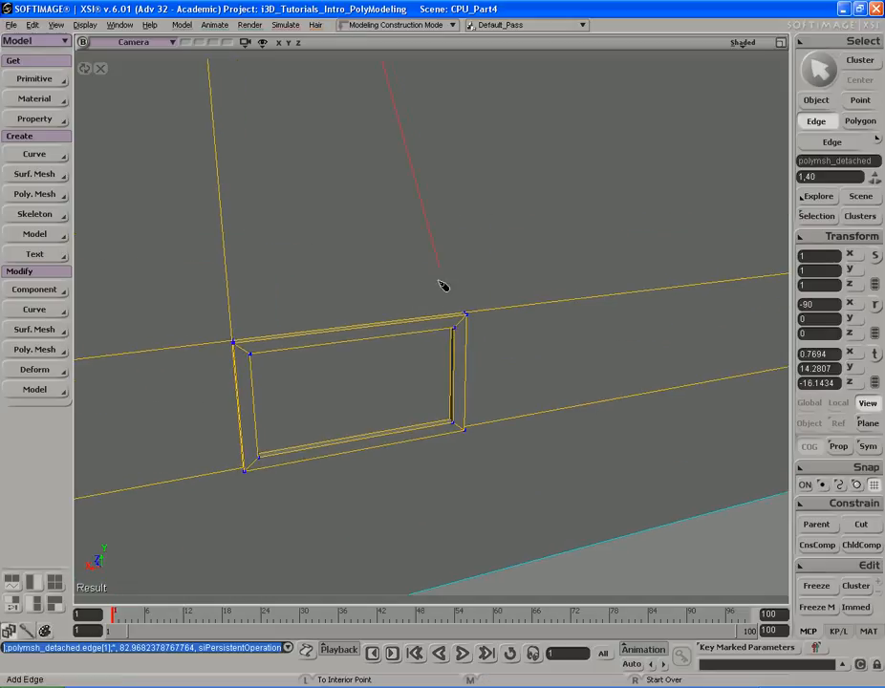
- Cut a second edge from the slot's upper-right corner up to the panel's top edge
middle_click_drag(598, 260, 516, 251)
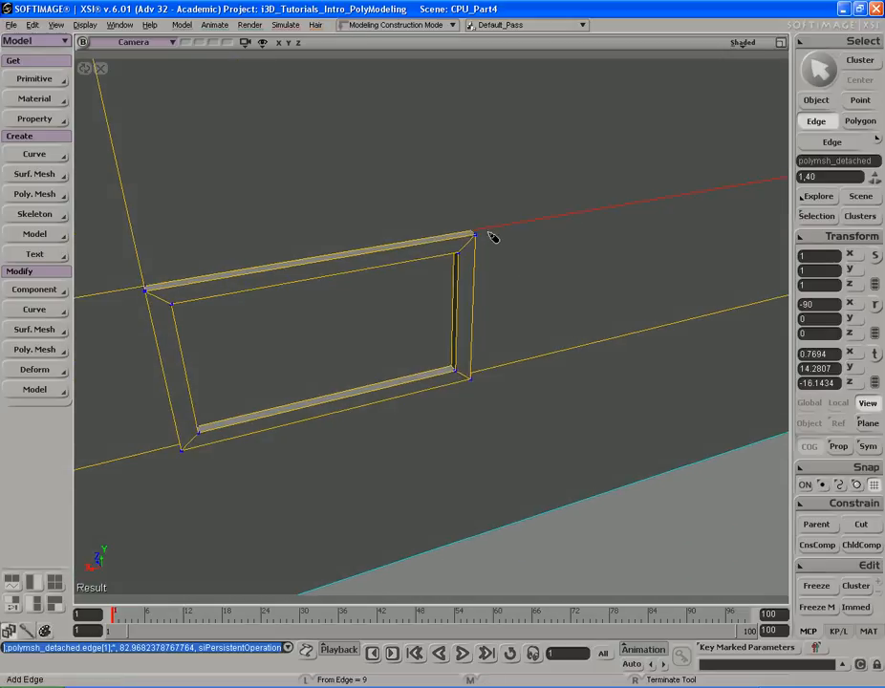
left_click(475, 232)
key("s")
middle_click_drag(338, 250, 451, 159)
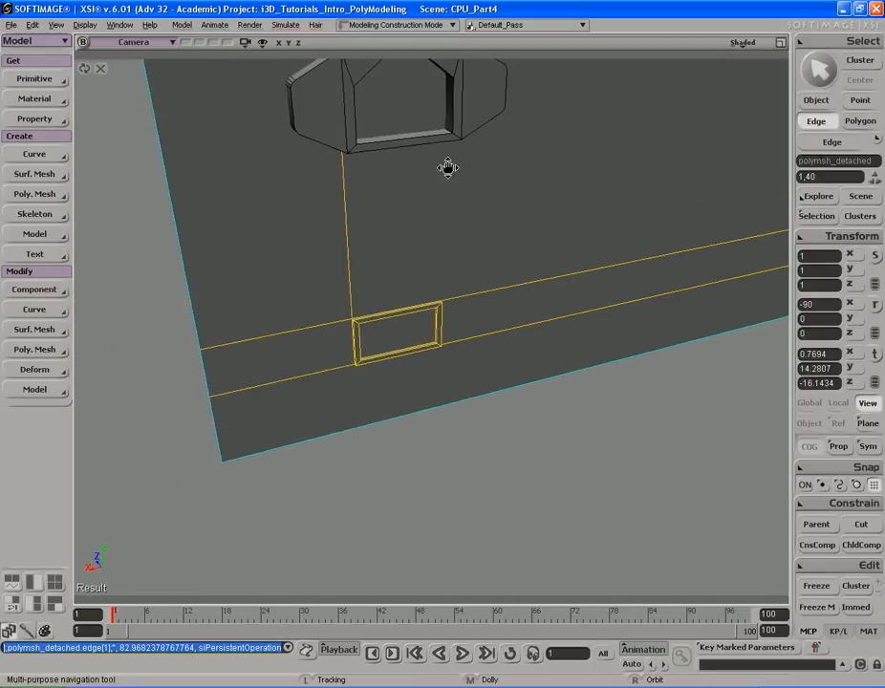
left_click_drag(452, 159, 427, 268)
left_click(390, 195)
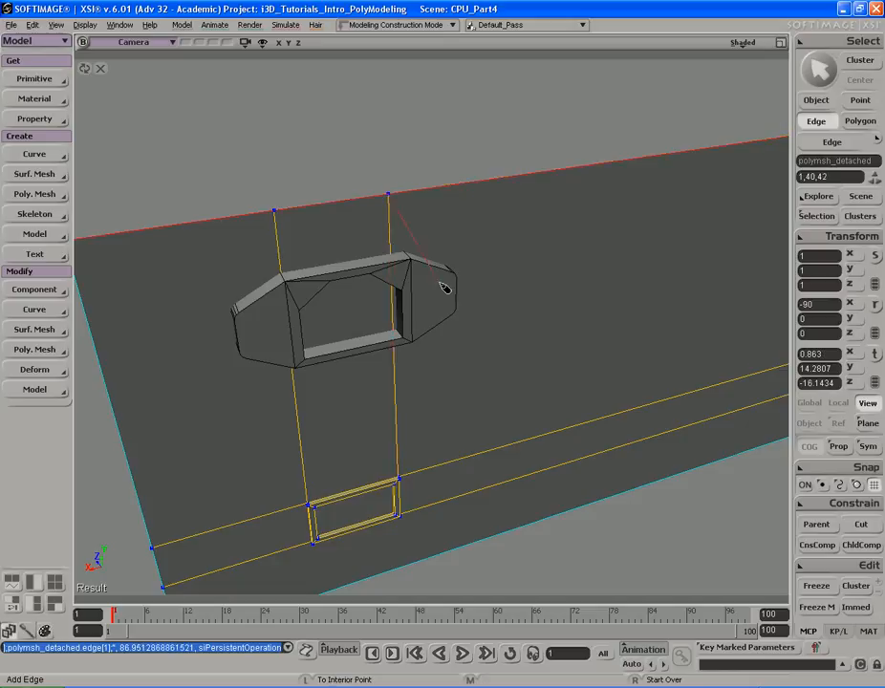
key("s")
right_click_drag(510, 274, 433, 278)
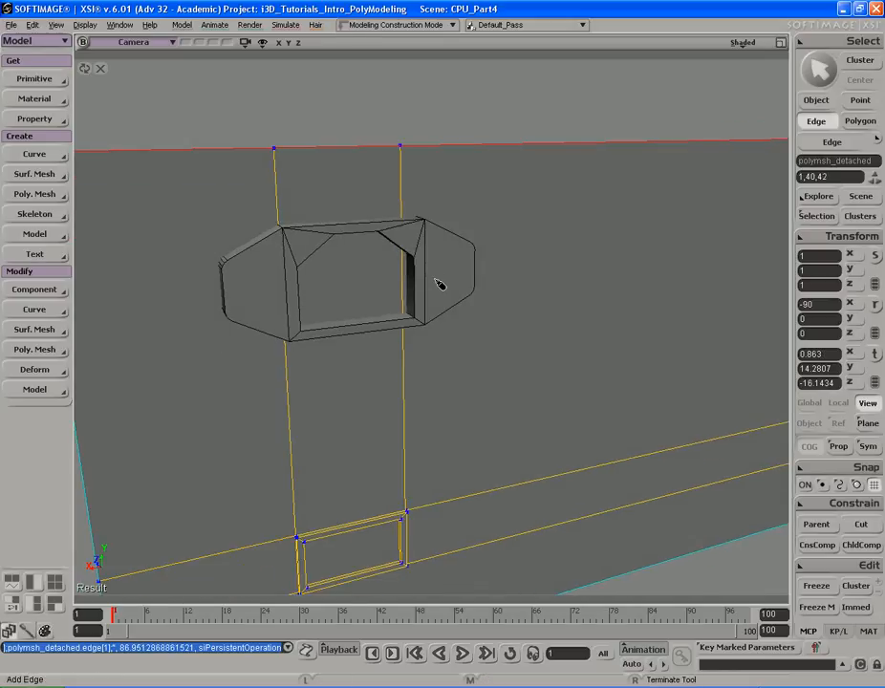
- Select the two new vertical edges and subdivide them to add cross edges along the strip
key("e")
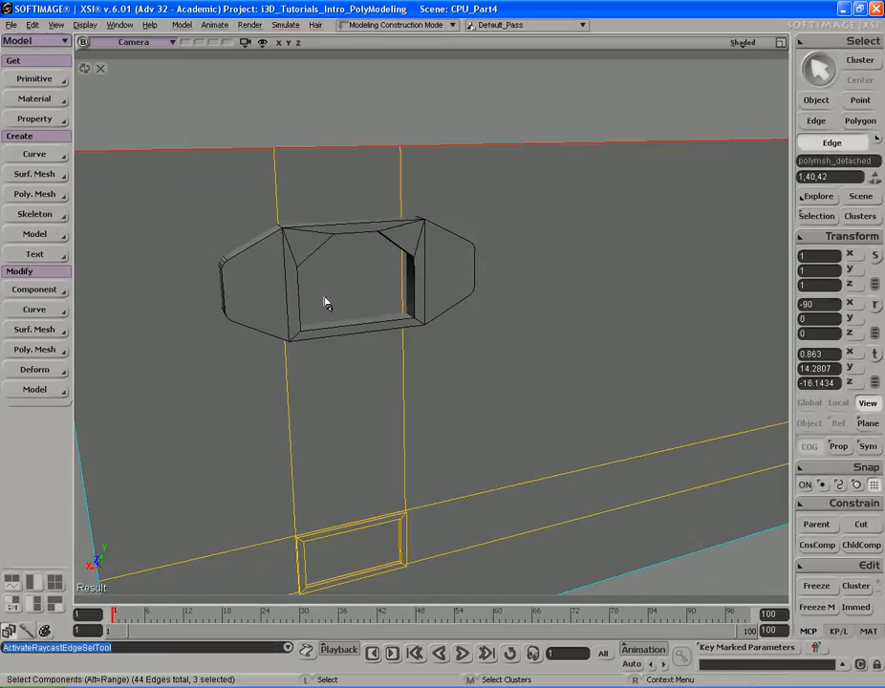
left_click(456, 280)
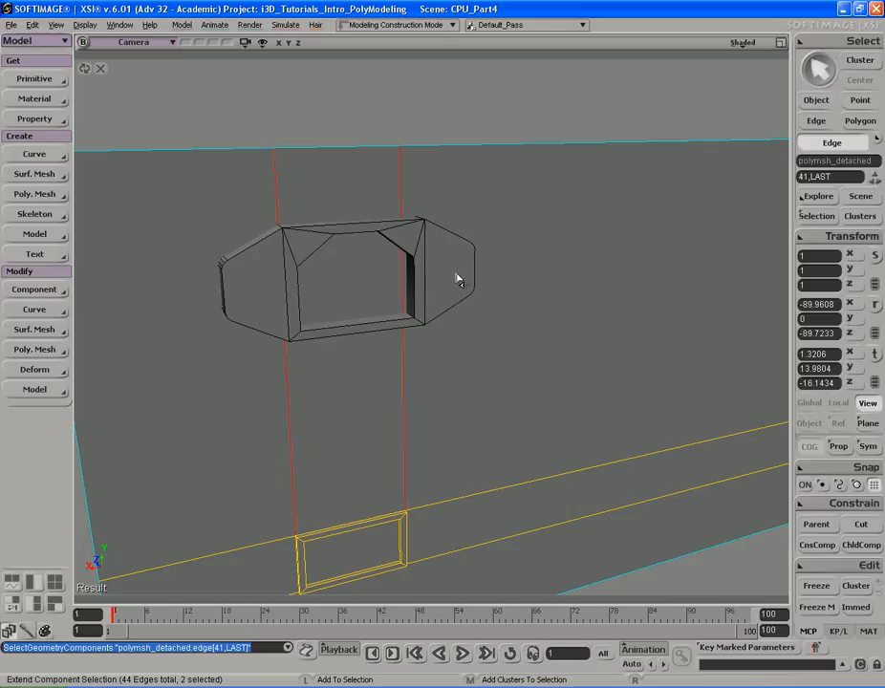
key("shift+plus")
key("s")
left_click_drag(457, 277, 495, 264)
left_click(213, 180)
left_click_drag(214, 184, 230, 180)
left_click(325, 129)
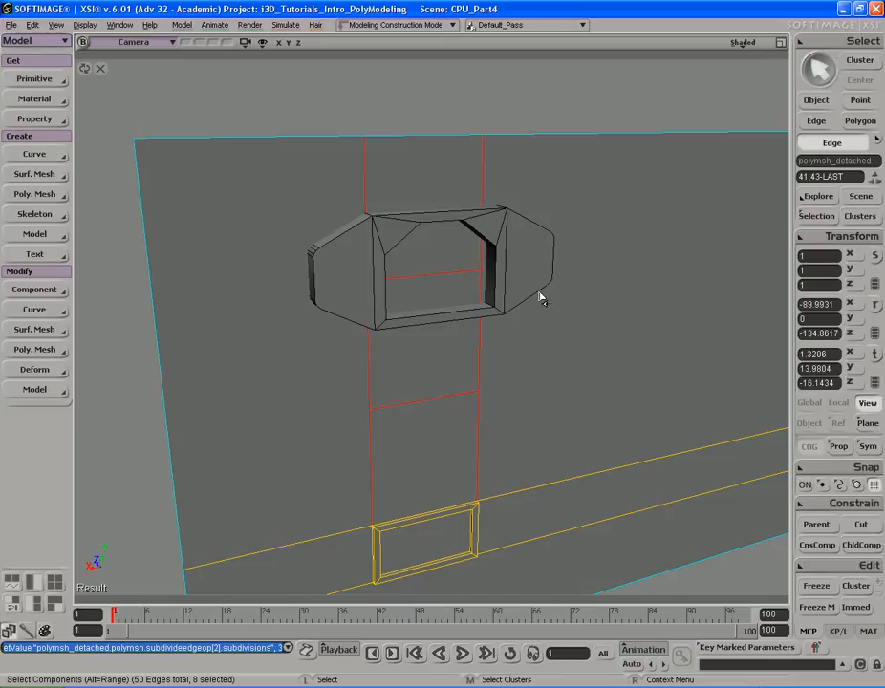
- Switch to the front view and isolate the panel together with the tapered shape
key("F12")
key("F12")
key("s")
left_click_drag(439, 180, 416, 440)
middle_click_drag(416, 440, 463, 285)
left_click_drag(438, 65, 478, 401)
middle_click_drag(478, 401, 431, 350)
left_click_drag(437, 306, 438, 345)
middle_click_drag(438, 345, 319, 401)
left_click_drag(319, 401, 419, 312)
middle_click_drag(310, 305, 559, 310)
left_click_drag(560, 310, 522, 311)
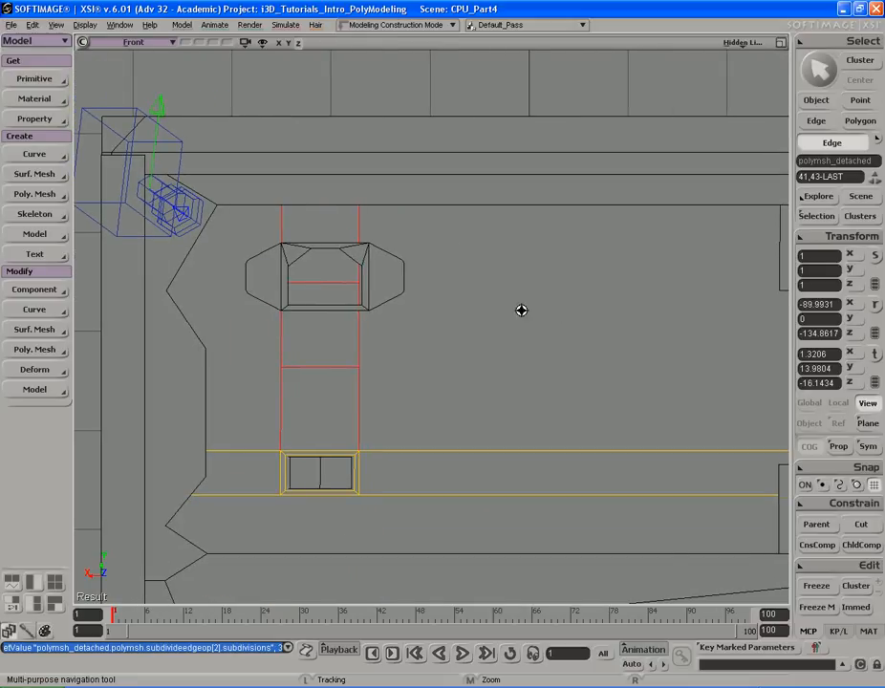
middle_click_drag(522, 311, 561, 319)
key("space")
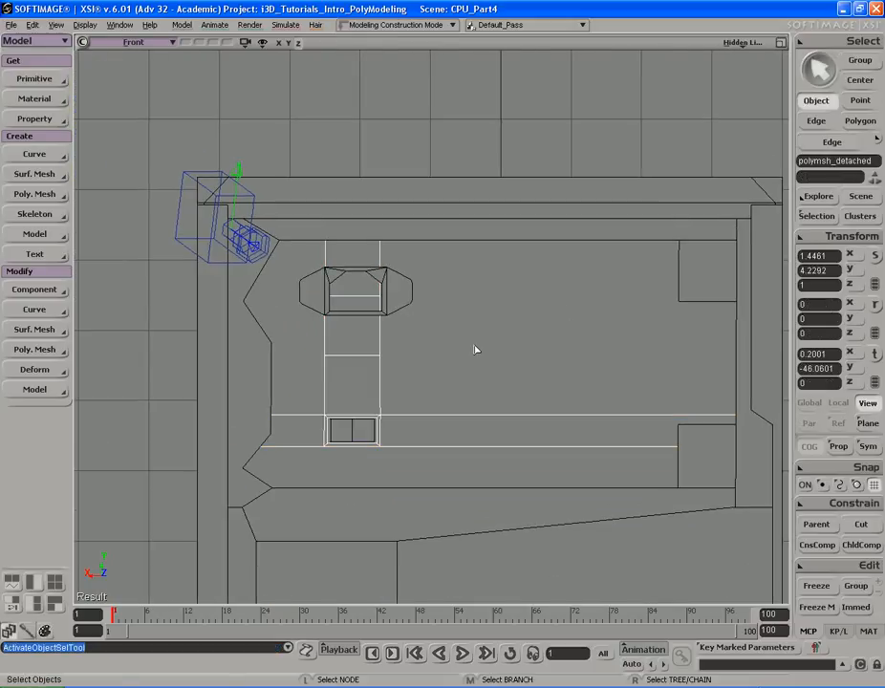
left_click(409, 303, "shift")
left_click(245, 43)
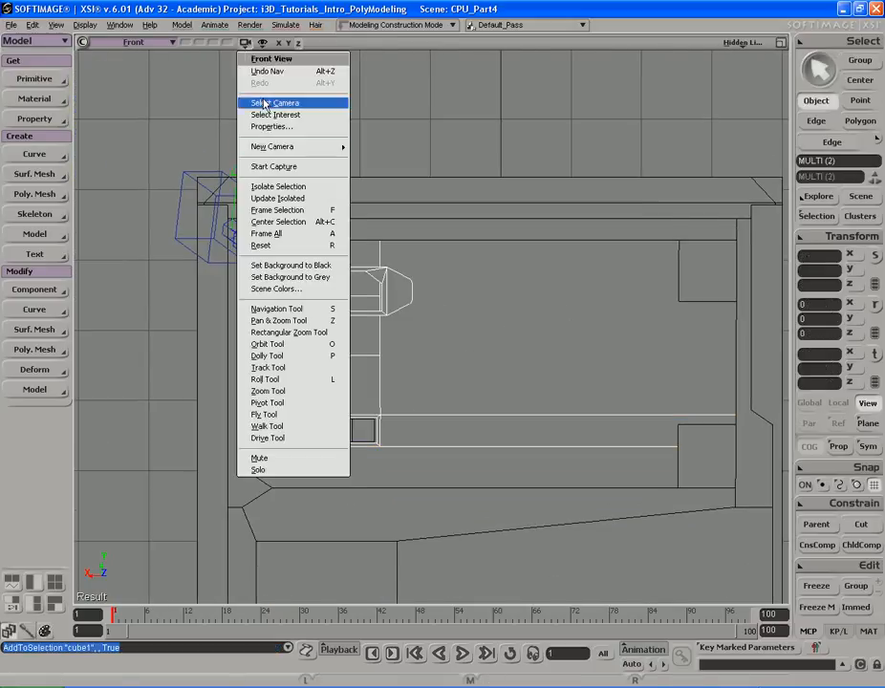
left_click(282, 189)
- Set the front view's display mode to wireframe
middle_click_drag(442, 329, 453, 348)
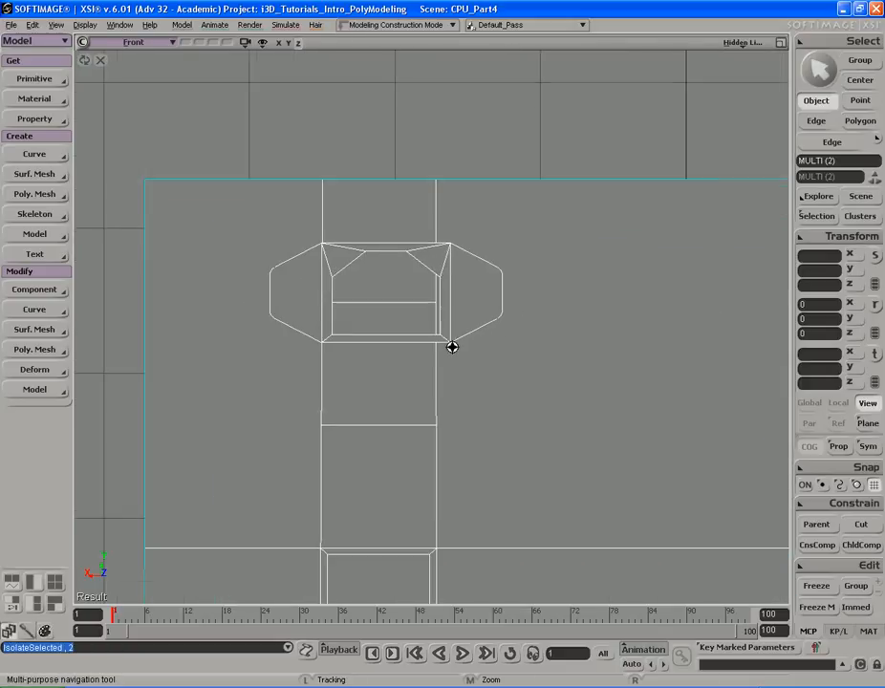
left_click_drag(452, 348, 449, 336)
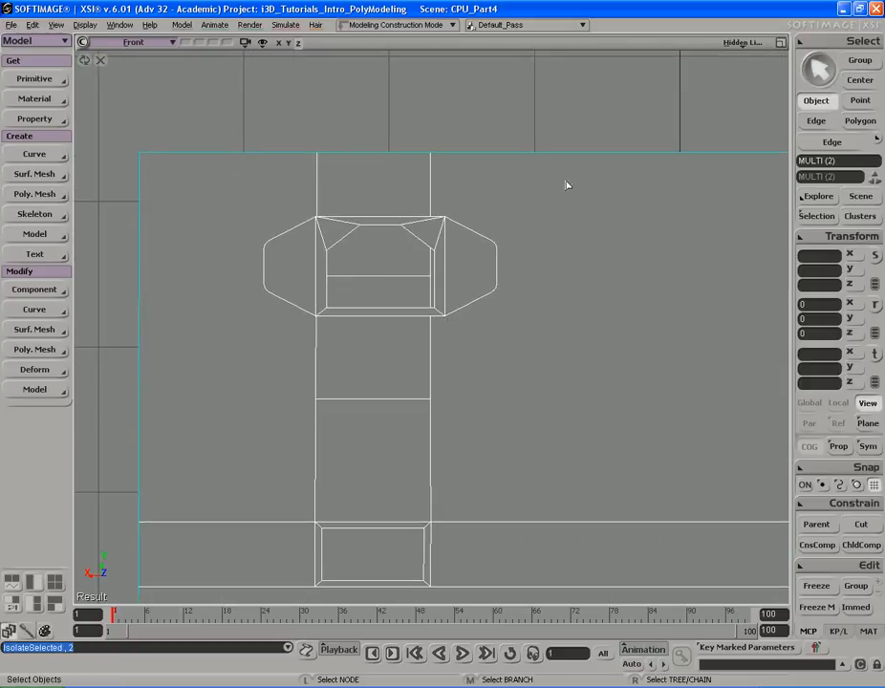
left_click_drag(552, 166, 554, 212)
middle_click(737, 47)
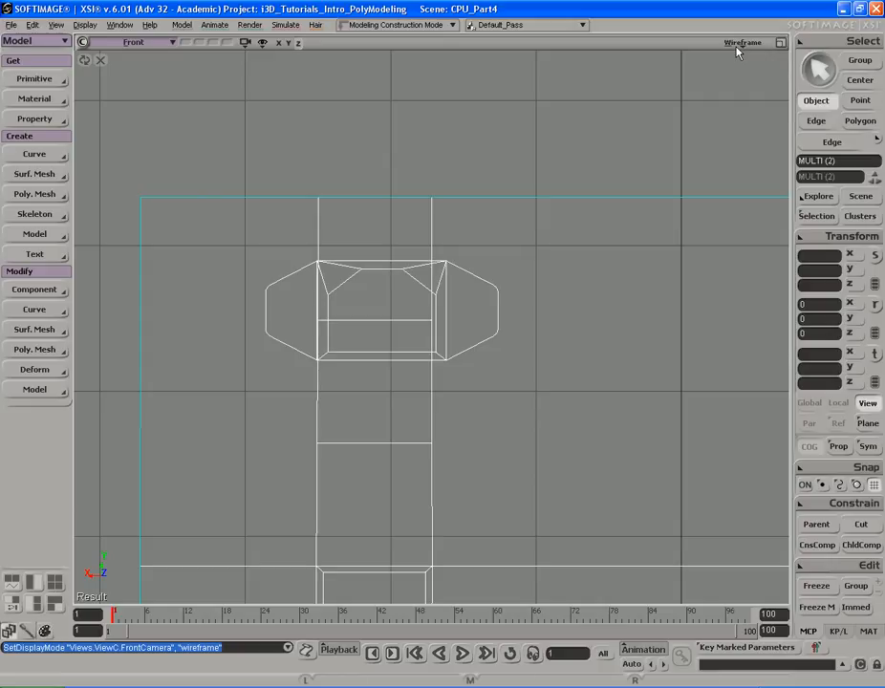
left_click_drag(553, 294, 570, 271)
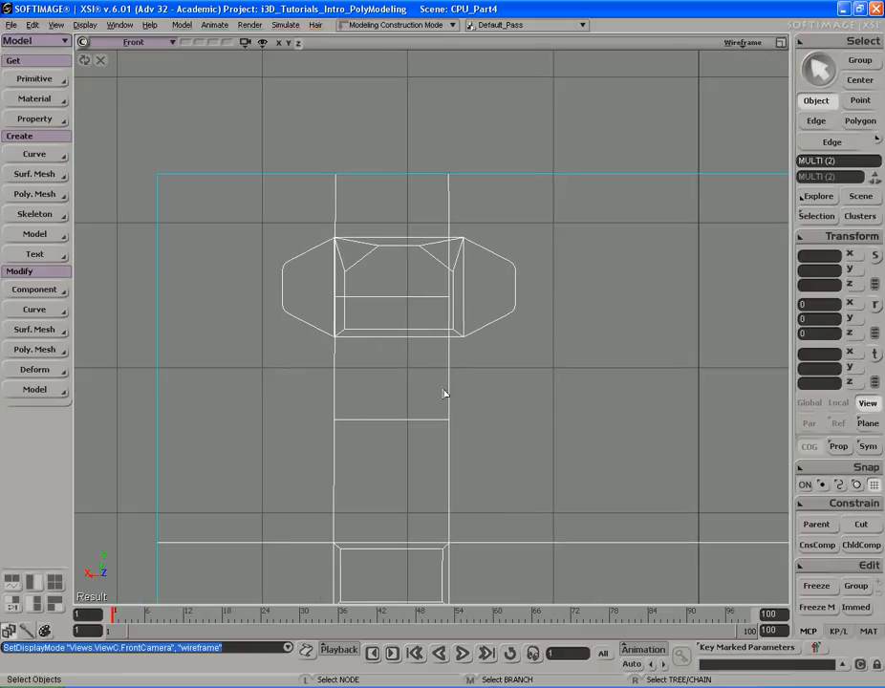
- Select the horizontal cross edges and move them to line up with the shape's top and bottom borders
key("u")
key("e")
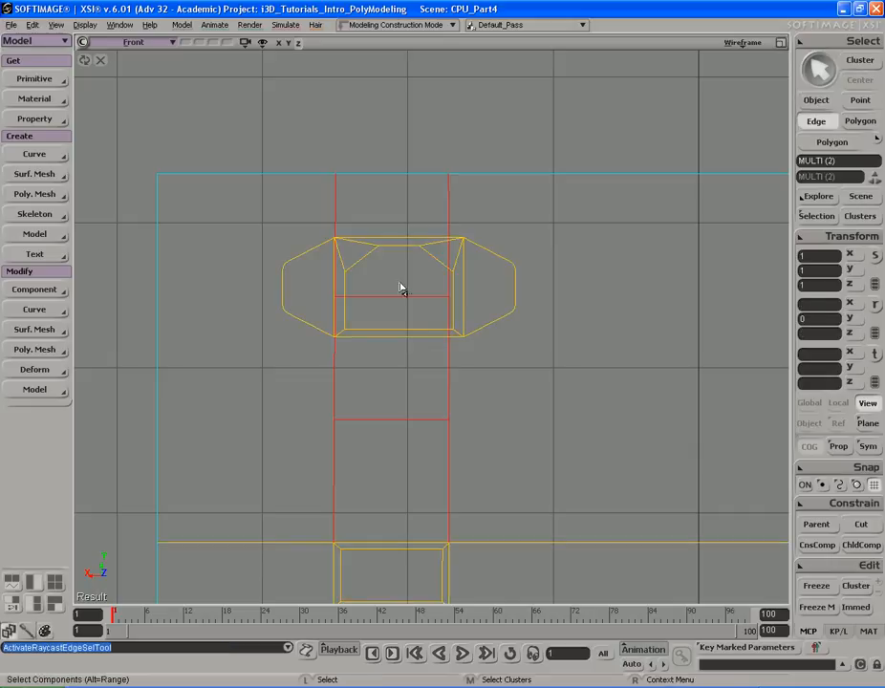
left_click(401, 303)
left_click(410, 421, "shift")
key("v")
left_click_drag(412, 404, 456, 356)
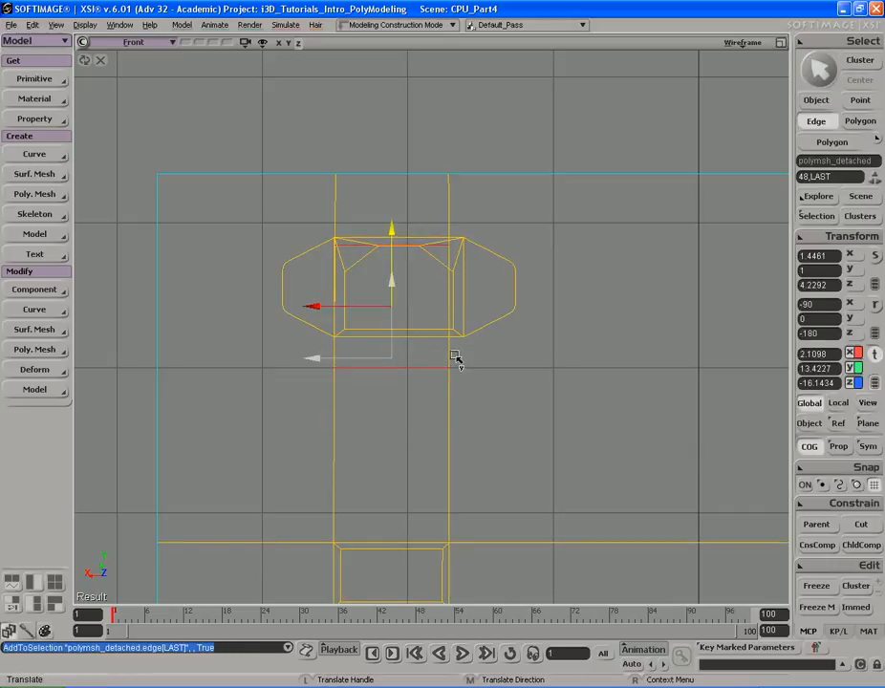
middle_click_drag(441, 358, 446, 353)
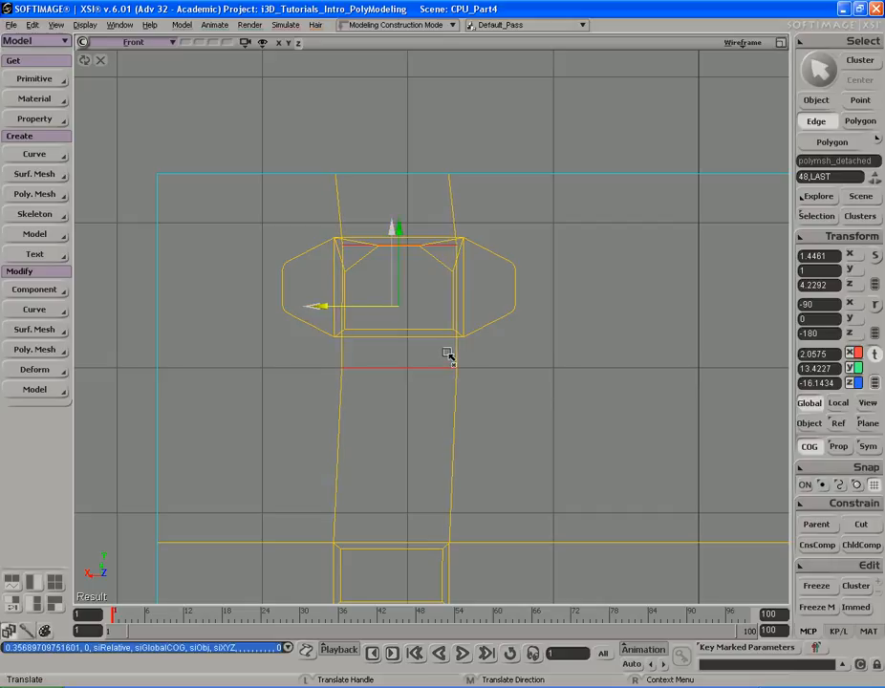
middle_click_drag(447, 352, 445, 356)
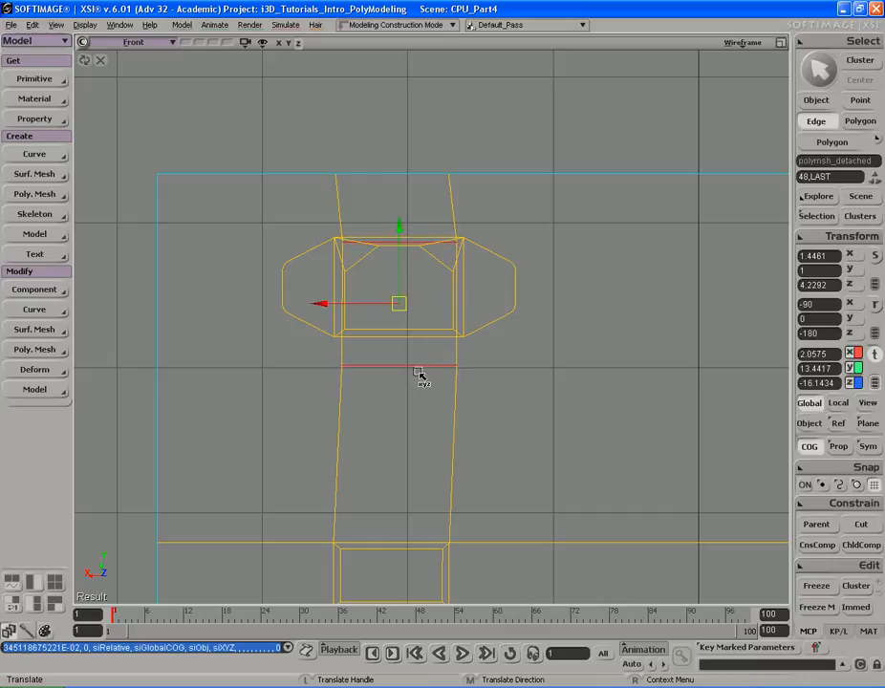
left_click(419, 371)
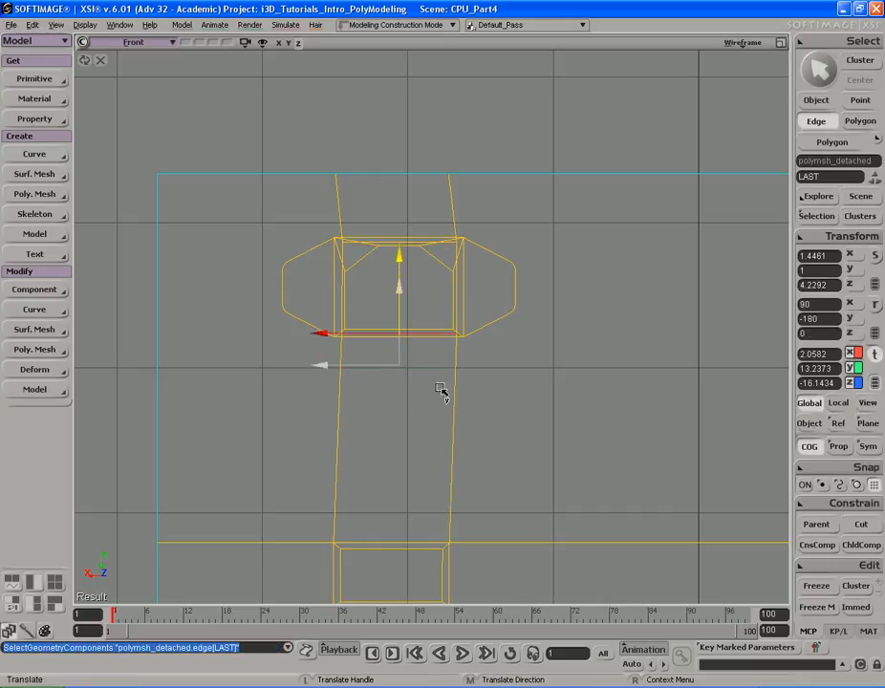
middle_click_drag(442, 390, 442, 390)
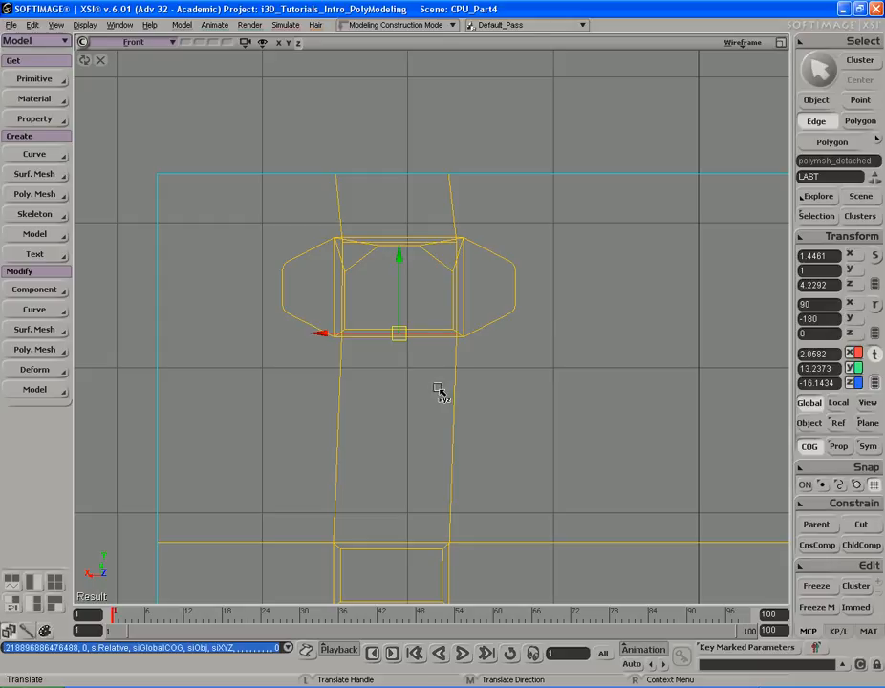
- Return to the camera view and delete the panel polygon inside the shape's opening
key("F12")
key("F12")
key("s")
right_click_drag(498, 308, 579, 313)
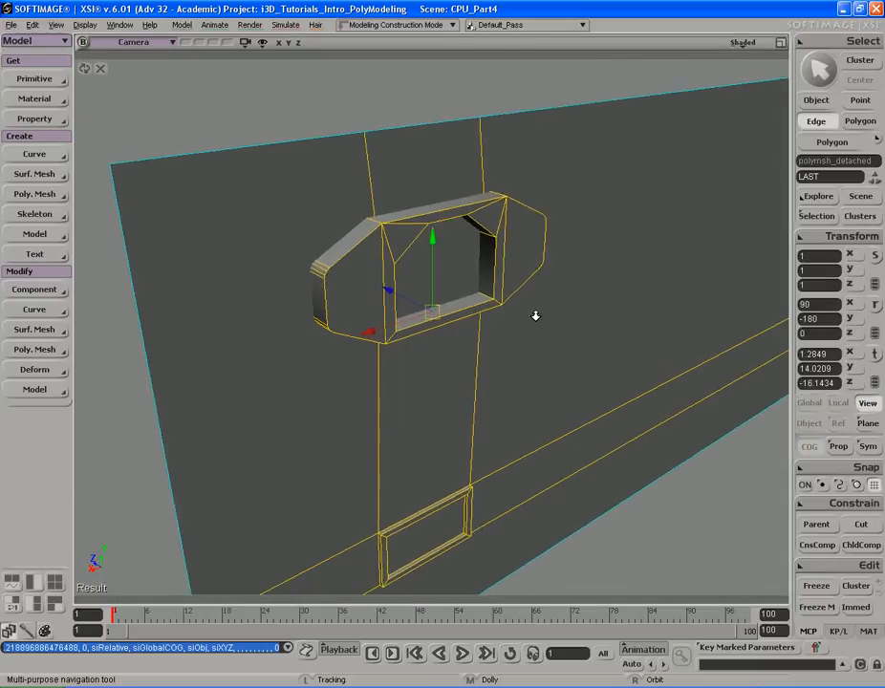
middle_click_drag(579, 313, 528, 285)
left_click_drag(527, 285, 492, 333)
key("u")
left_click(432, 305)
key("s")
mouse_move(471, 331)
right_mouse_down()
mouse_move(533, 322)
mouse_move(486, 328)
right_mouse_up()
key("Delete")
key("s")
right_click_drag(431, 329, 451, 312)
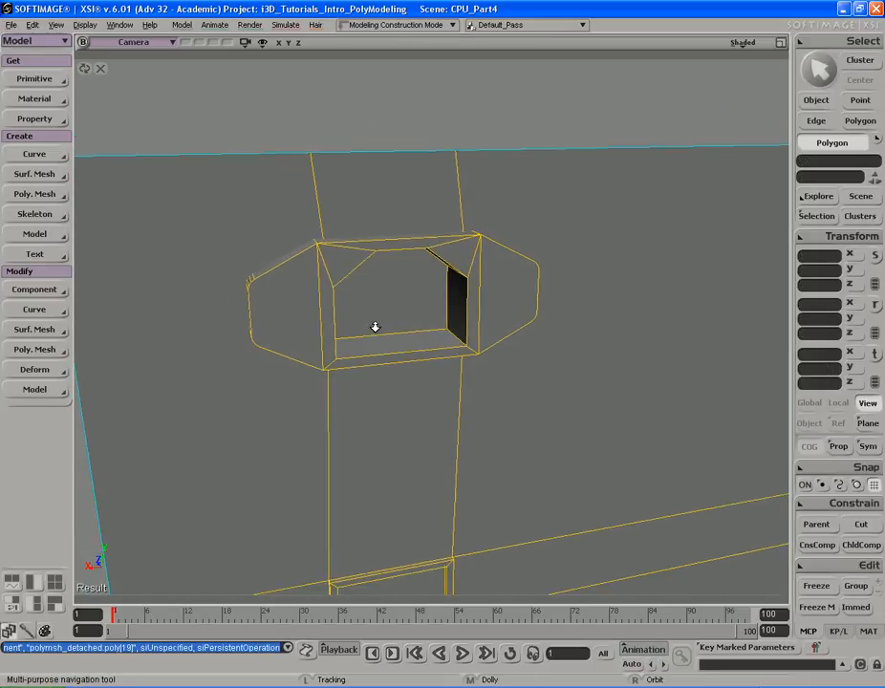
middle_click_drag(343, 326, 484, 342)
left_click_drag(484, 343, 479, 323)
- Turn off isolation so the whole case is shown again
key("space")
key("s")
right_click_drag(428, 304, 482, 286)
left_click(246, 43)
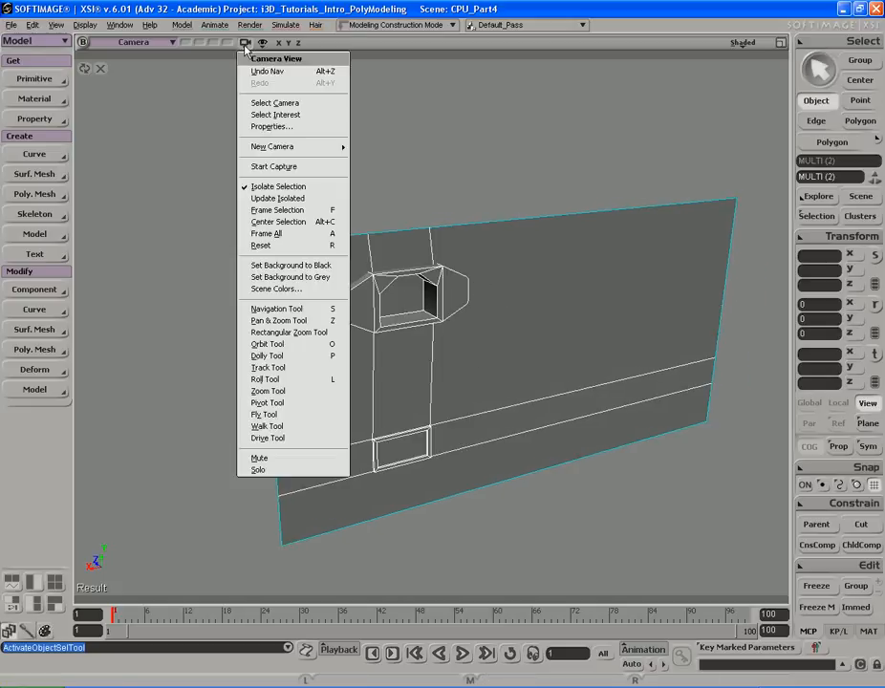
left_click(270, 187)
middle_click_drag(547, 226, 430, 219)
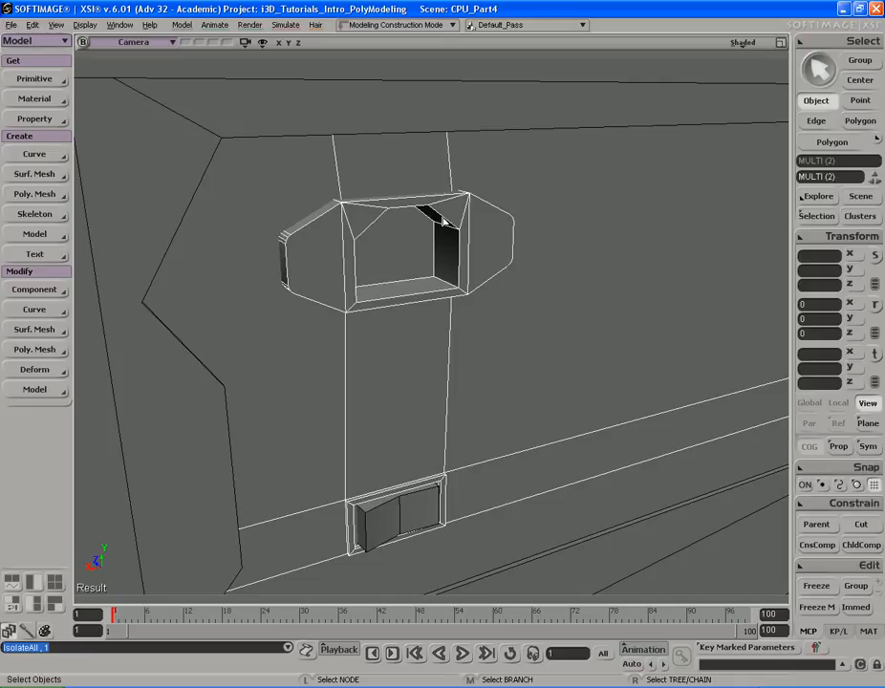
- Orbit around the drive-bay area and compare it with the reference photo
key("s")
right_click_drag(448, 215, 455, 222)
key("s")
left_click_drag(455, 222, 439, 225)
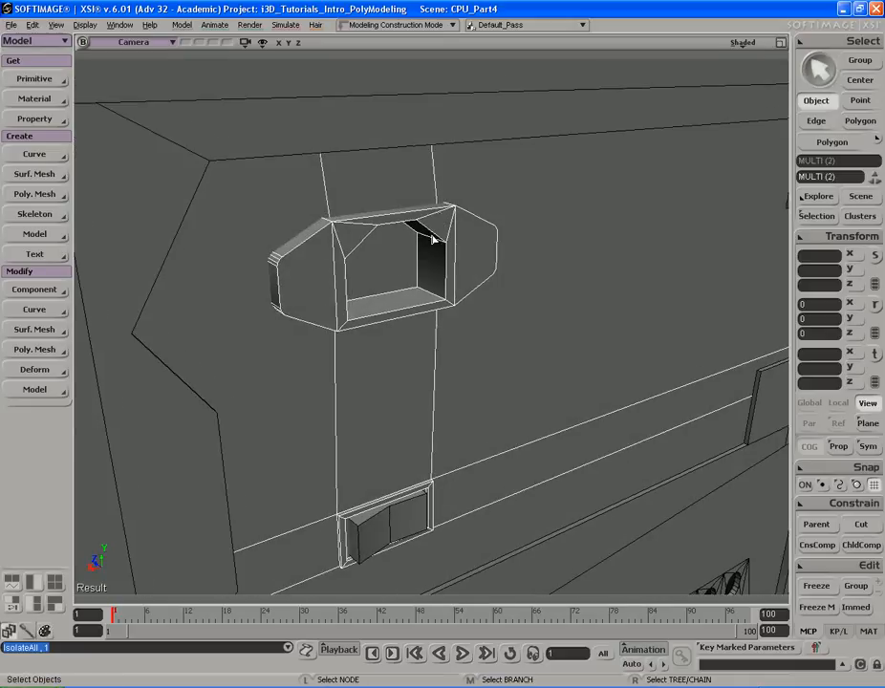
key("alt+Tab")
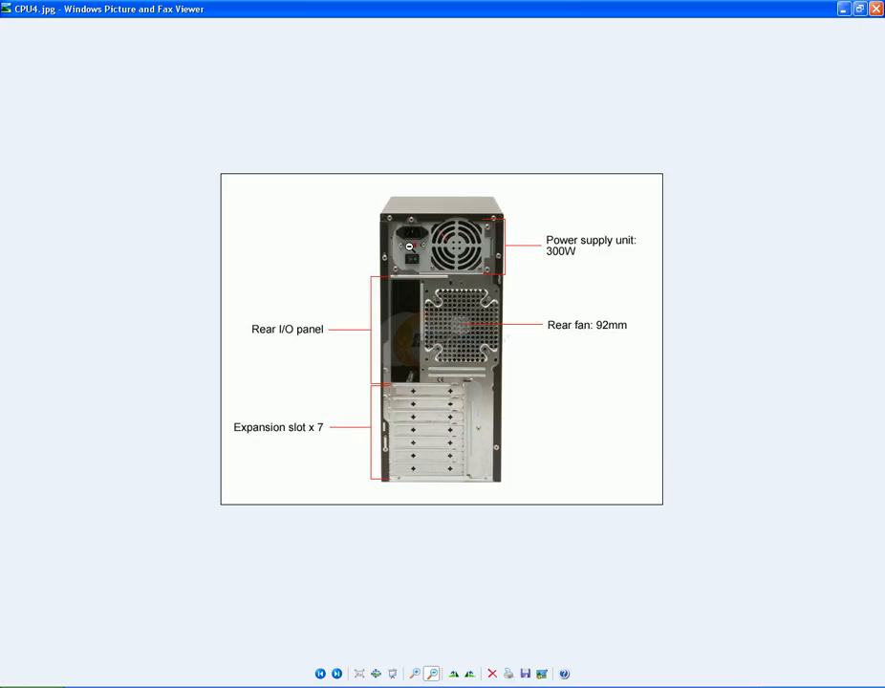
key("alt+Tab")
key("s")
right_click_drag(398, 252, 446, 228)
middle_click_drag(446, 227, 414, 231)
right_click_drag(414, 230, 423, 251)
middle_click_drag(423, 251, 443, 253)
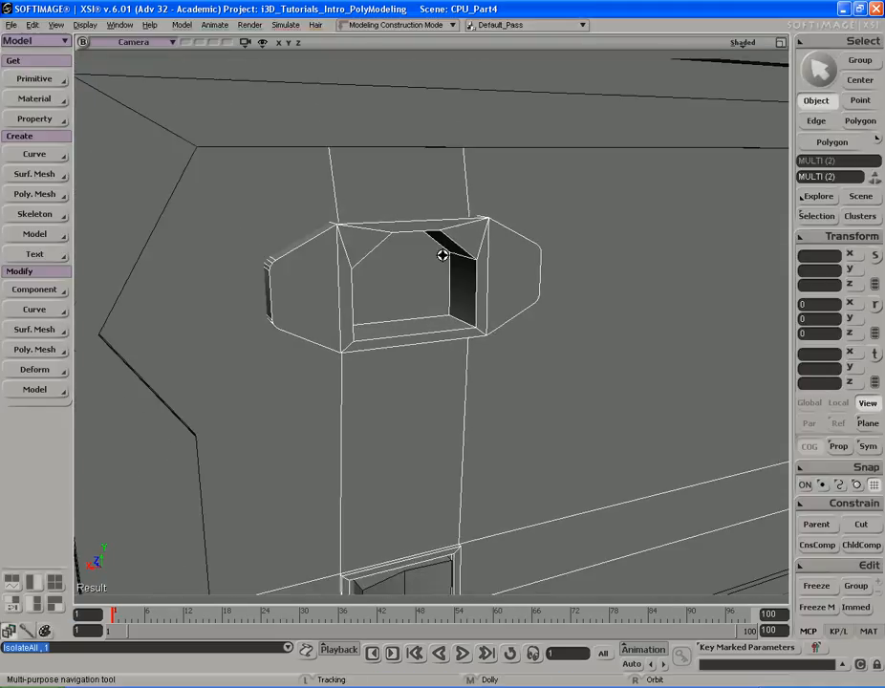
left_click_drag(442, 254, 415, 245)
right_click_drag(415, 245, 419, 246)
middle_click_drag(373, 238, 375, 235)
left_click_drag(375, 235, 395, 231)
middle_click_drag(455, 234, 415, 232)
key("s")
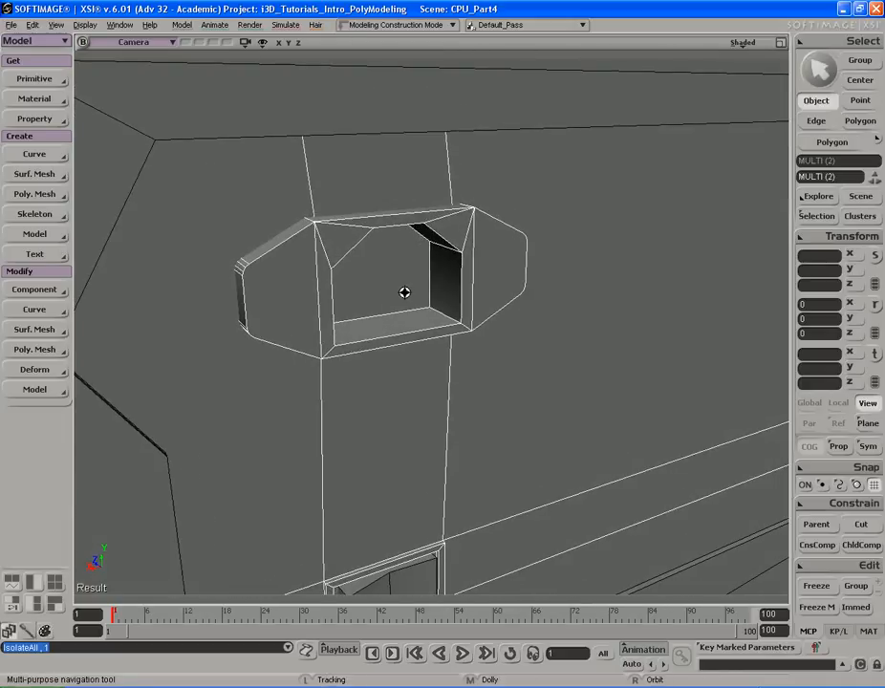
- Create a polygon mesh cube primitive
left_click_drag(406, 293, 403, 269)
key("s")
right_click_drag(402, 273, 429, 253)
middle_click_drag(429, 254, 386, 243)
left_click_drag(386, 243, 375, 285)
middle_click_drag(483, 255, 397, 263)
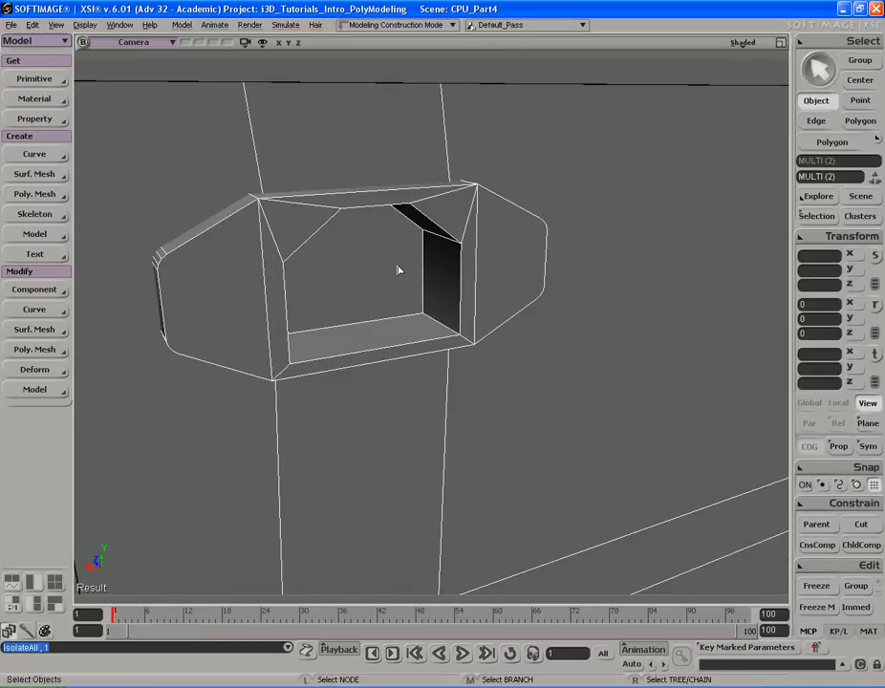
left_click(38, 79)
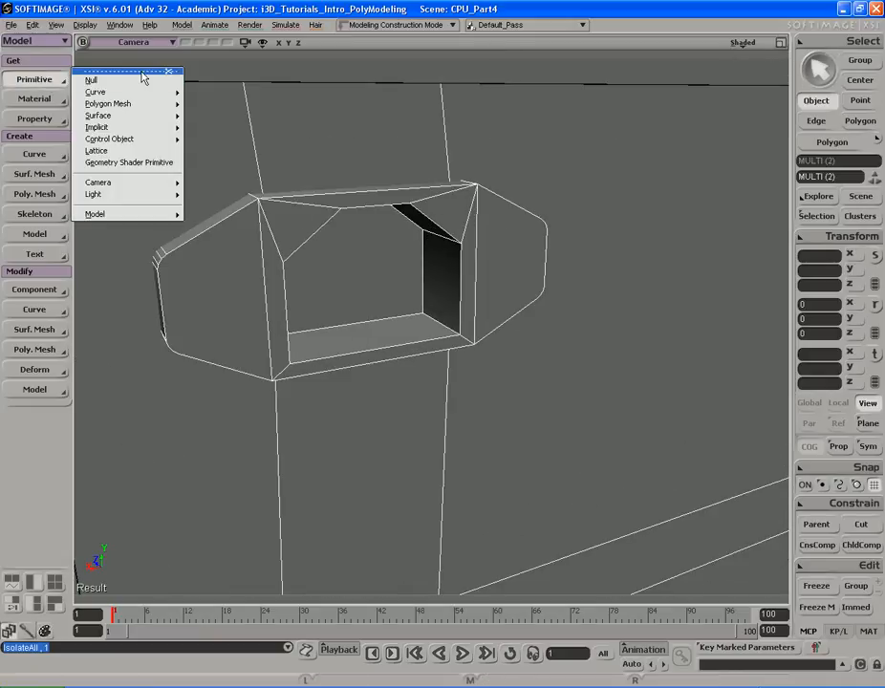
mouse_move(143, 104)
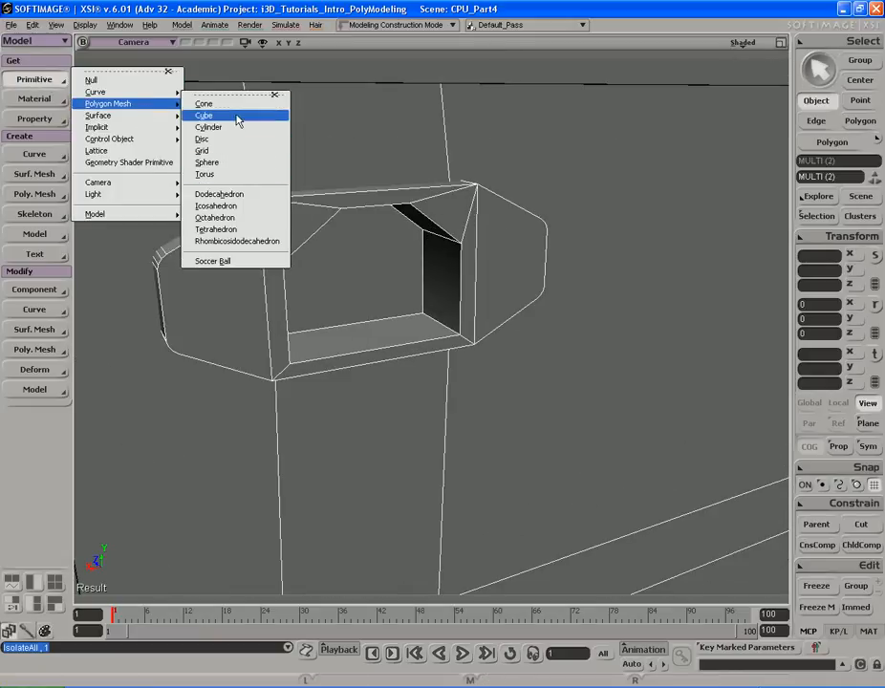
left_click(600, 57)
key("s")
middle_click_drag(205, 225, 575, 232)
middle_click_drag(284, 218, 605, 243)
key("v")
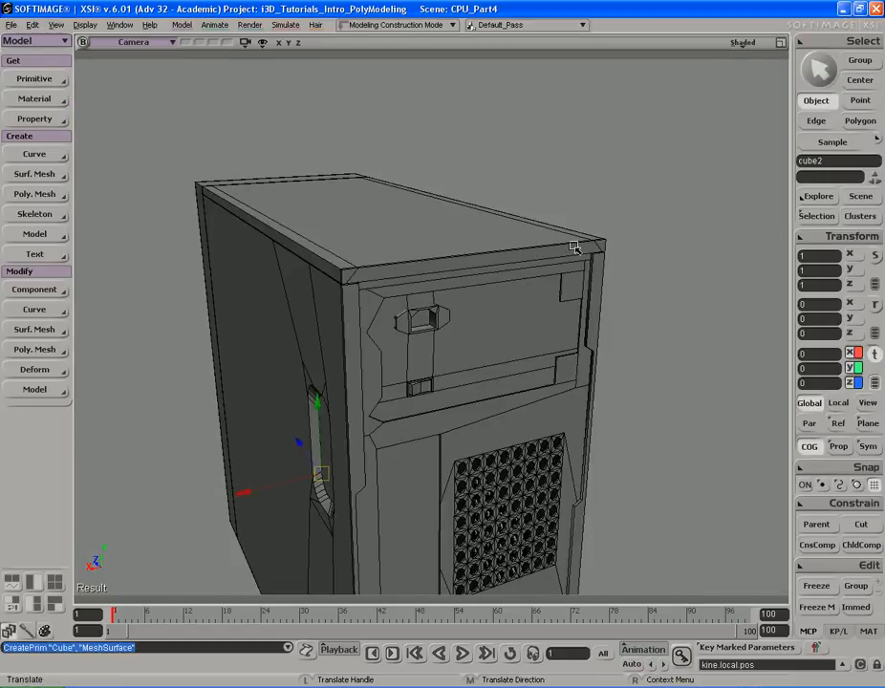
- Move the new cube up and shrink it uniformly to 0.0716
left_click_drag(524, 293, 615, 193)
key("x")
key("s")
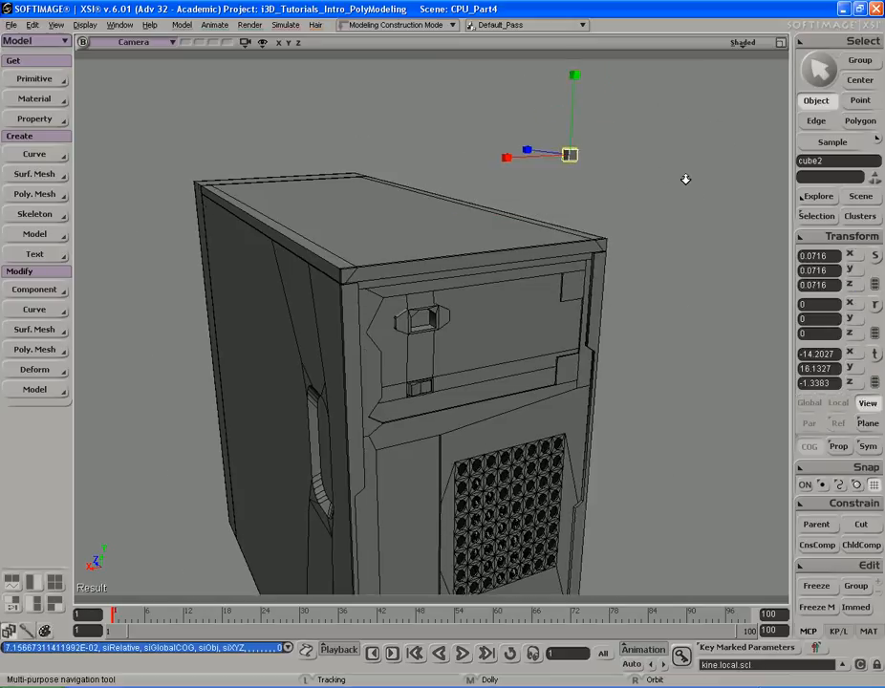
- Match the cube's translation to the handle shape on the drive-bay panel
middle_click_drag(675, 181, 602, 188)
right_click_drag(602, 189, 558, 196)
left_click_drag(558, 196, 557, 185)
key("v")
key("space")
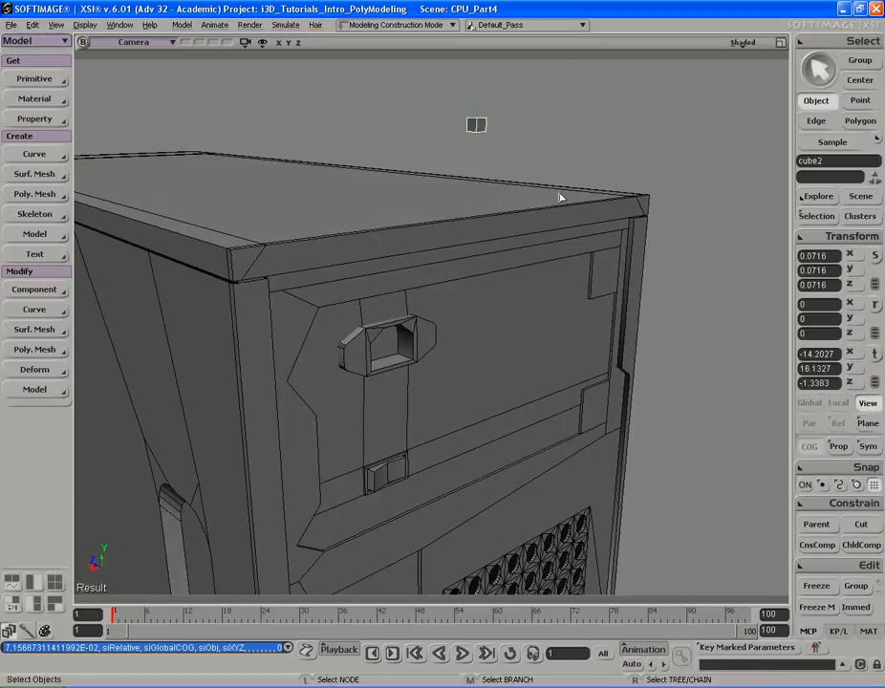
left_click(829, 246)
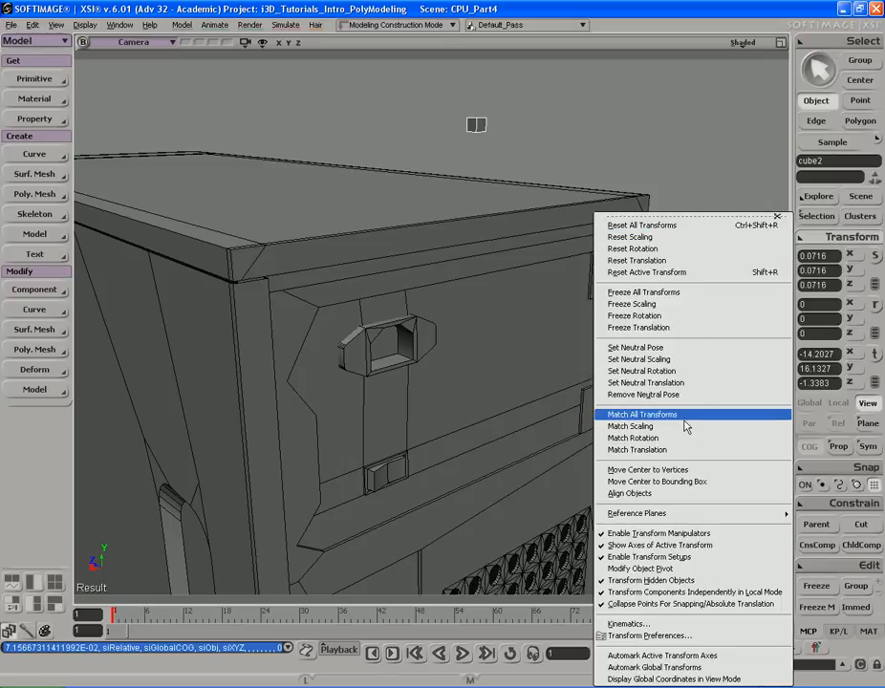
left_click(627, 450)
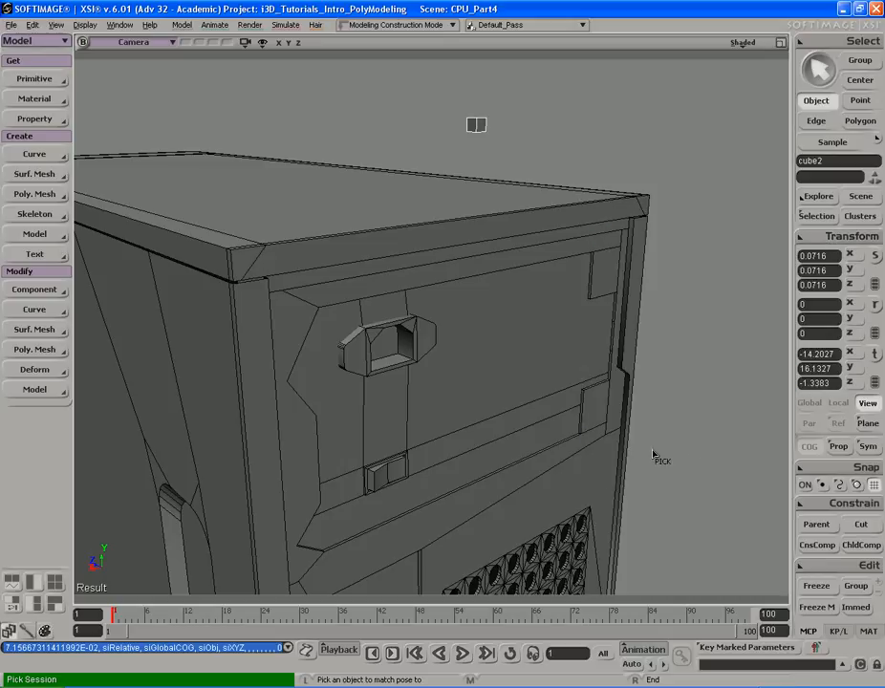
left_click(426, 357)
- Scale the cube down into a thin flat tab inside the handle opening, undoing one scaling attempt
key("f")
key("s")
right_click_drag(525, 305, 513, 258)
key("x")
key("s")
left_click_drag(513, 257, 566, 243)
left_click_drag(572, 235, 459, 251)
key("s")
right_click_drag(526, 241, 500, 237)
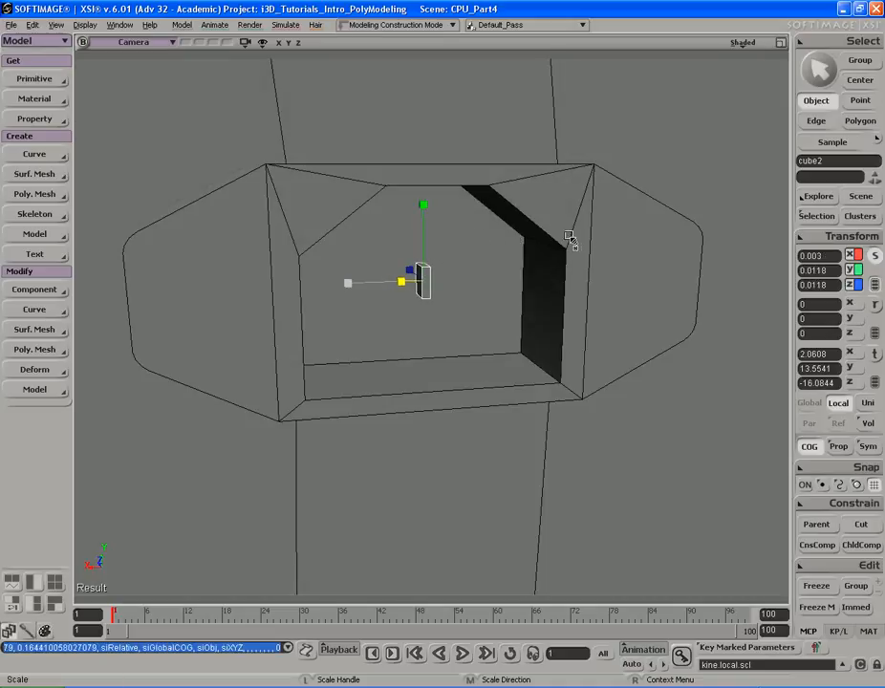
key("s")
left_click_drag(565, 236, 517, 235)
right_click_drag(517, 235, 537, 235)
middle_click_drag(537, 235, 478, 235)
key("s")
right_click_drag(581, 220, 597, 226)
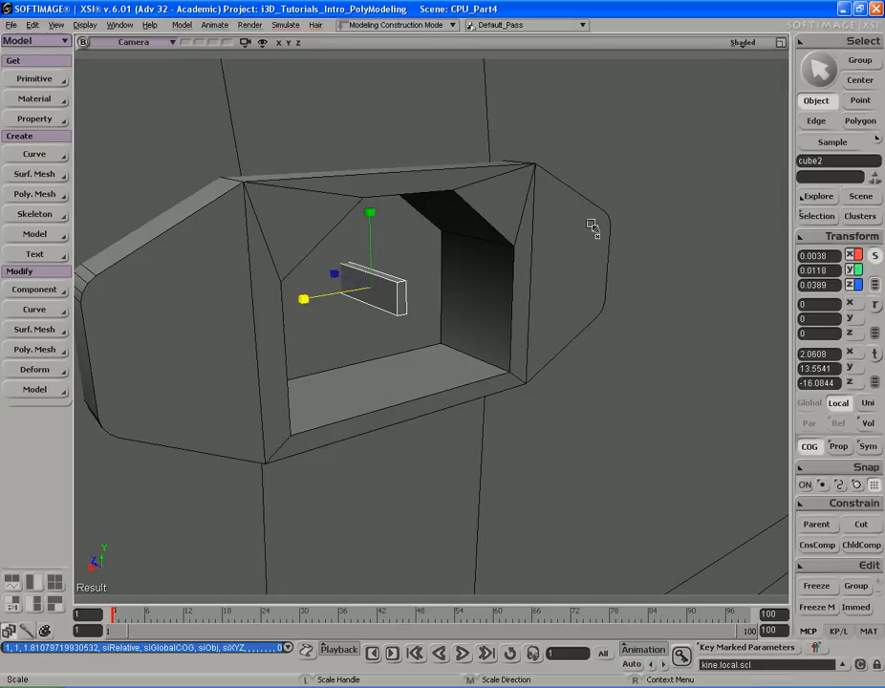
key("ctrl+z")
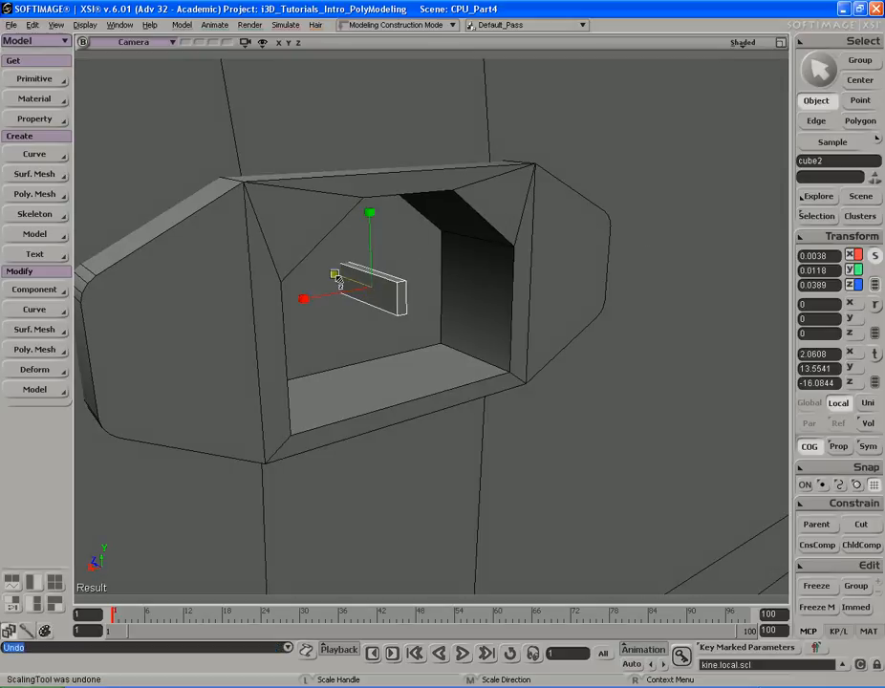
- Move the tab toward the side of the opening and narrow it, checking the reference photo
key("s")
right_click_drag(331, 273, 470, 257)
key("v")
left_click_drag(454, 241, 532, 242)
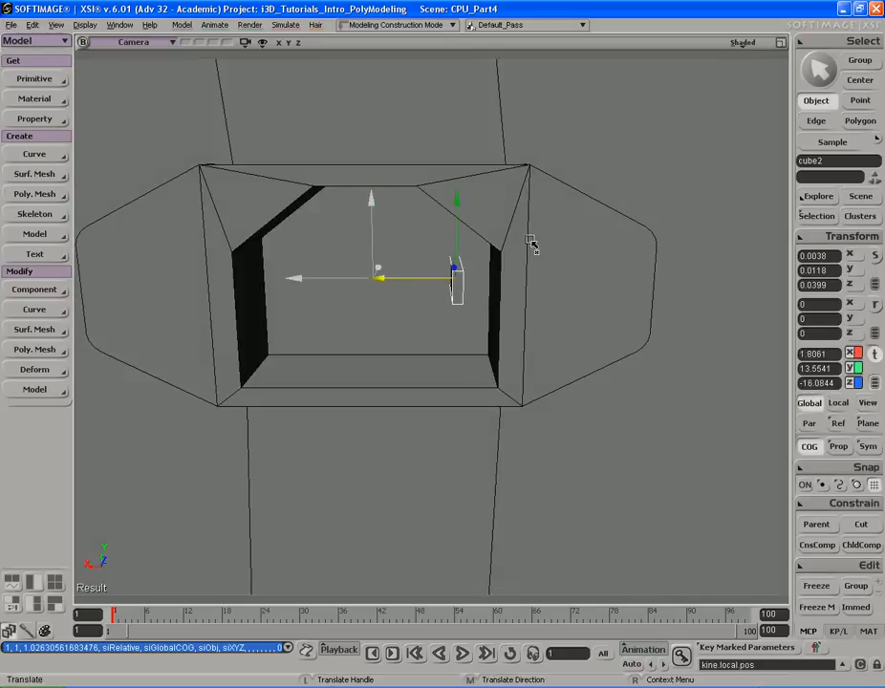
key("s")
right_click_drag(532, 245, 568, 213)
key("x")
key("s")
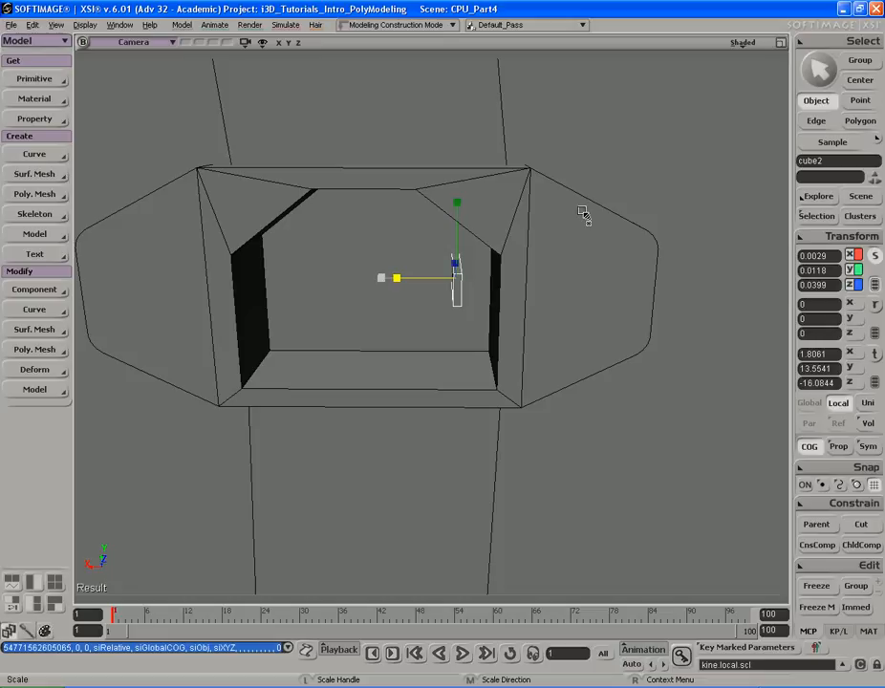
key("s")
right_click_drag(530, 212, 602, 191)
key("v")
key("s")
key("alt+Tab")
key("alt+Tab")
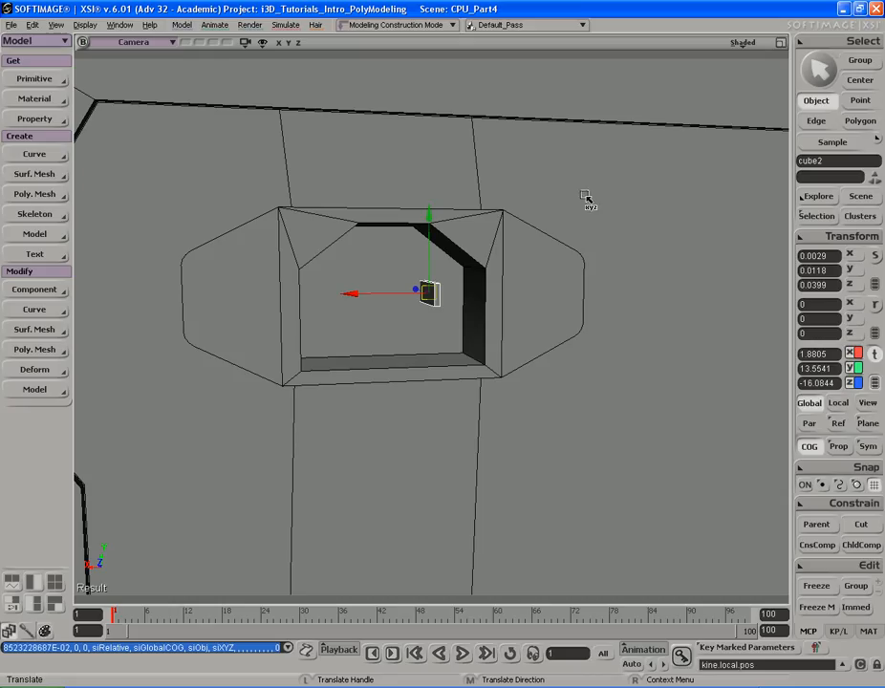
- Refine the tab's size and position inside the opening
middle_click_drag(559, 165, 561, 179)
key("s")
right_click_drag(559, 180, 547, 178)
middle_click_drag(547, 177, 556, 175)
key("s")
right_click_drag(555, 175, 622, 185)
key("x")
key("s")
key("x")
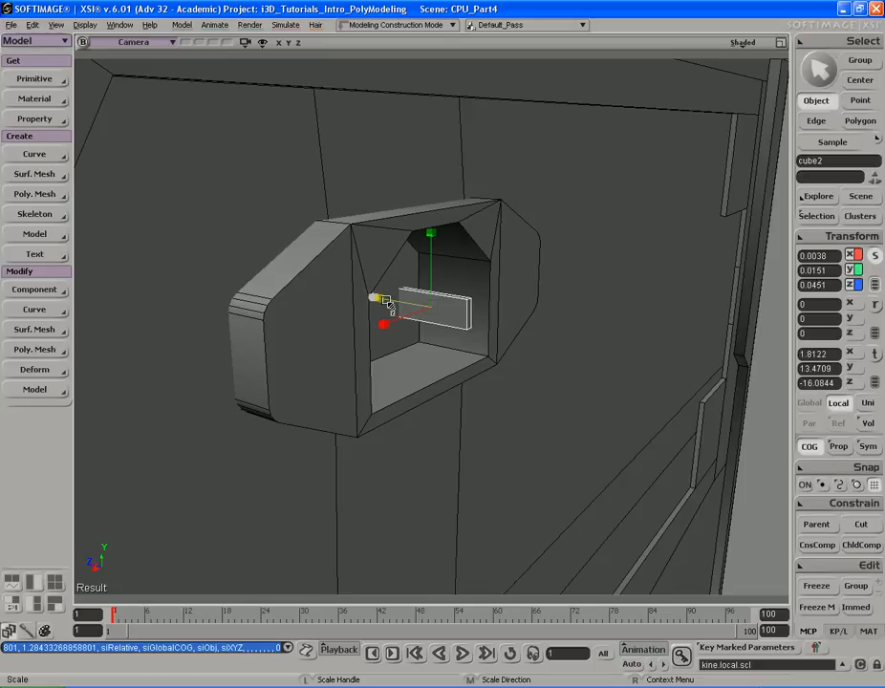
key("s")
right_click_drag(415, 354, 486, 286)
key("x")
key("space")
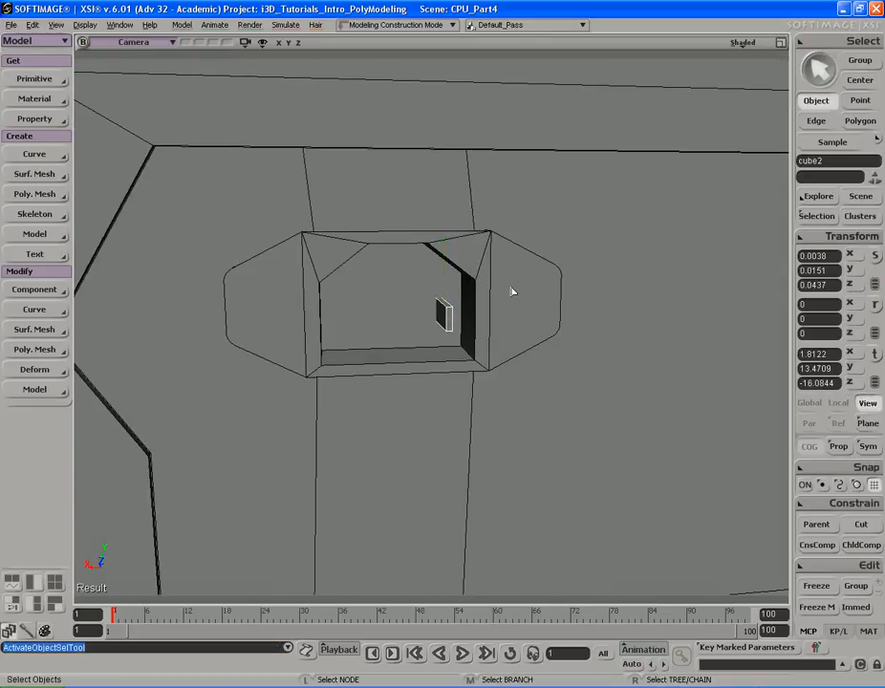
- Duplicate the tab and move the copy to the opposite side of the opening
key("ctrl+d")
key("s")
right_click_drag(475, 282, 568, 272)
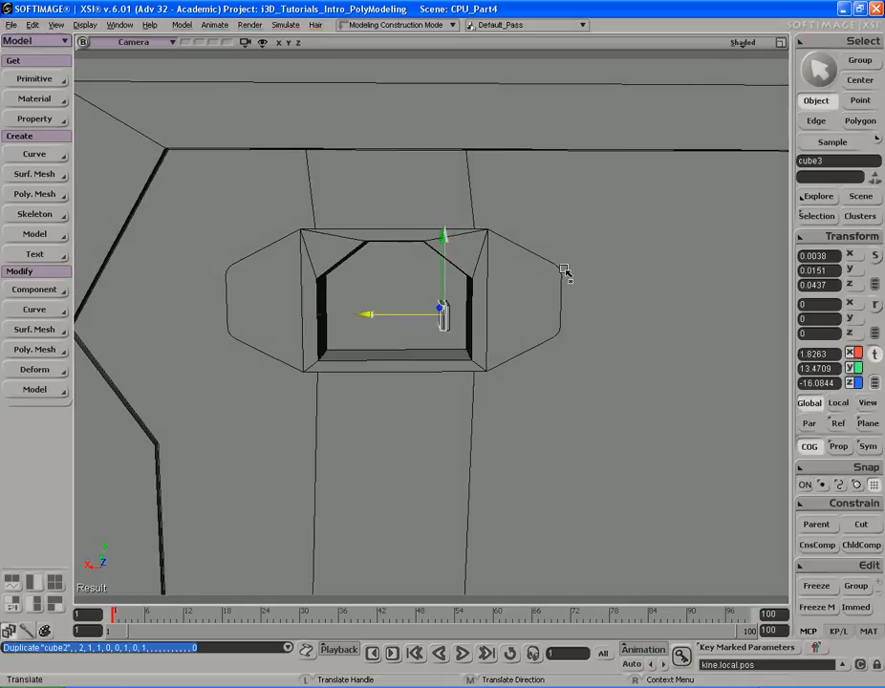
left_click_drag(478, 272, 473, 265)
key("s")
right_click_drag(473, 264, 488, 272)
mouse_move(488, 273)
middle_mouse_down()
mouse_move(546, 273)
mouse_move(498, 274)
middle_mouse_up()
key("v")
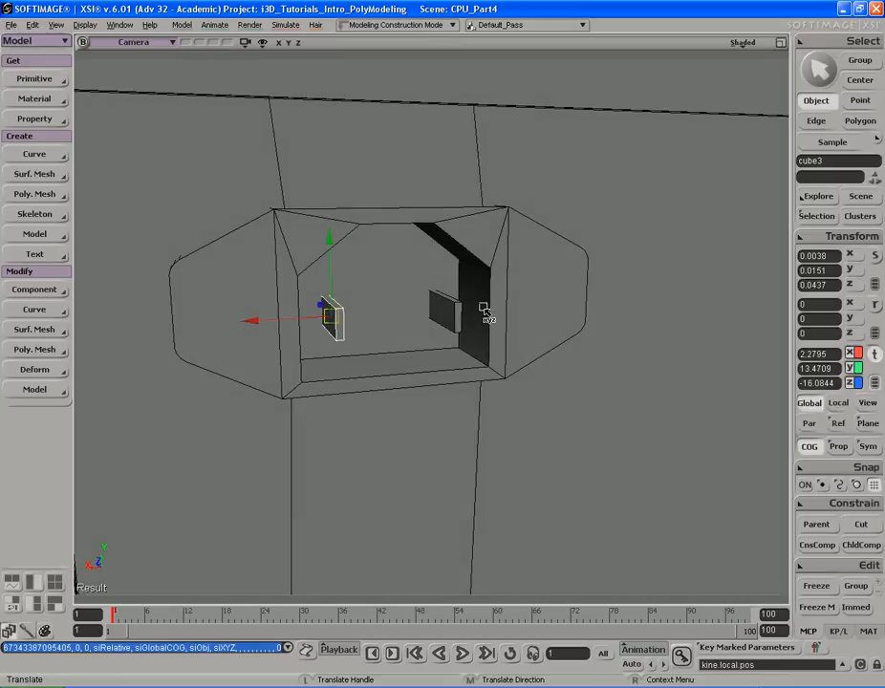
- Duplicate the tab again, place the copy at the top centre of the opening and reduce its height
key("ctrl+d")
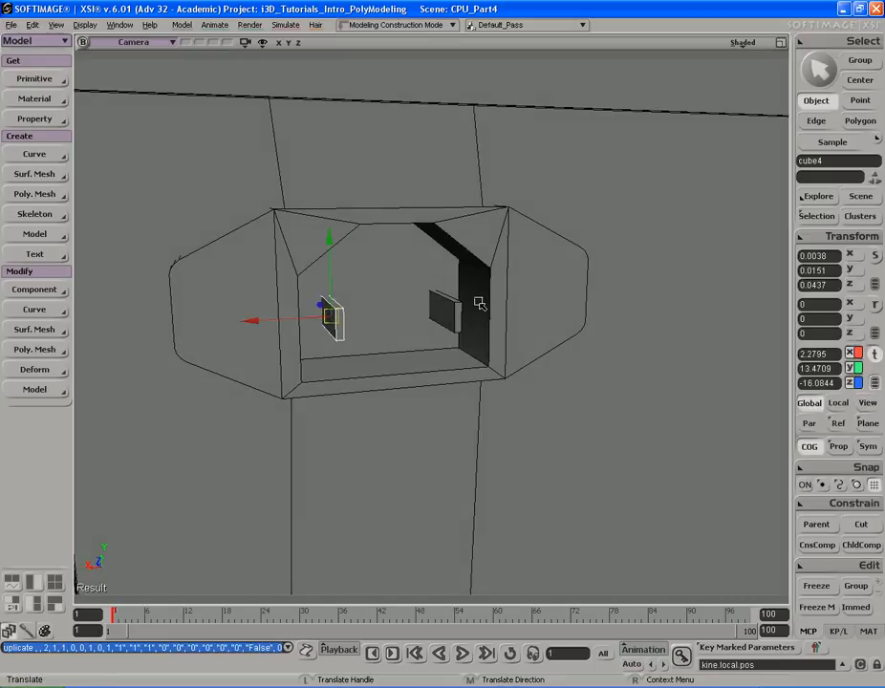
key("s")
right_click_drag(483, 329, 467, 317)
key("v")
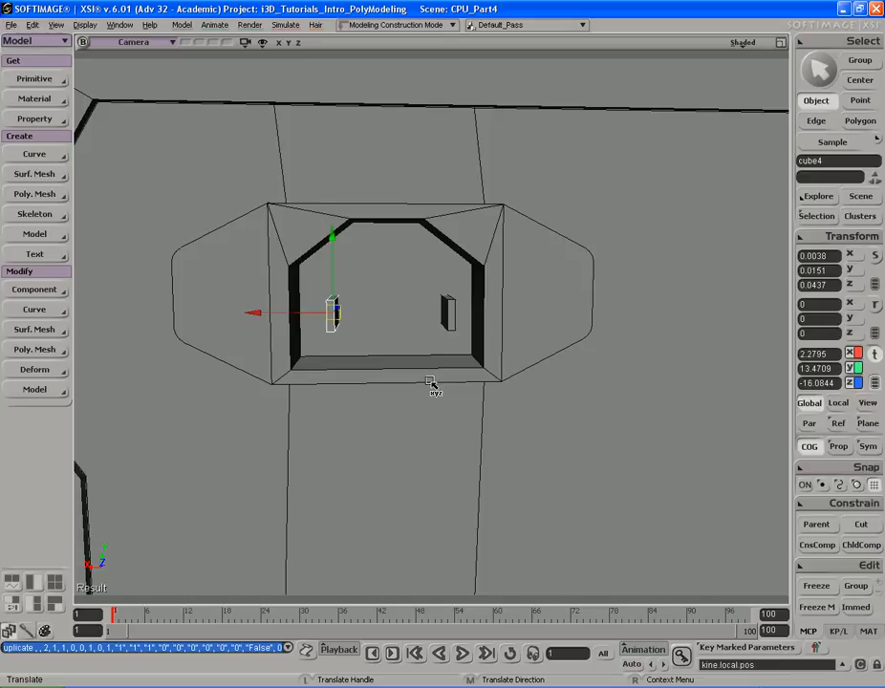
middle_click_drag(429, 383, 426, 315)
middle_click_drag(349, 314, 403, 317)
key("s")
right_click_drag(403, 316, 431, 309)
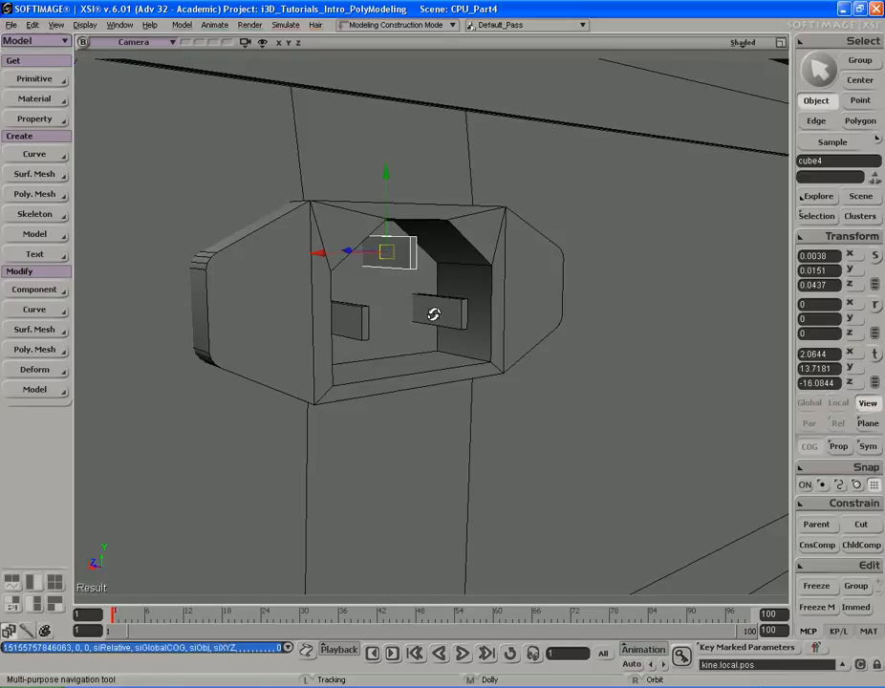
key("s")
right_click_drag(504, 258, 483, 206)
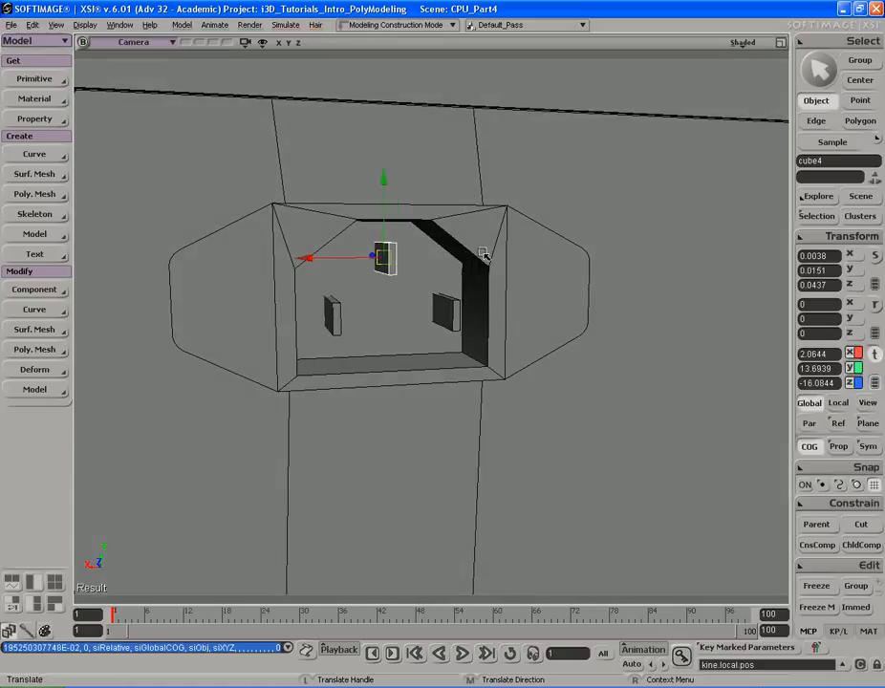
key("x")
middle_click_drag(488, 196, 489, 240)
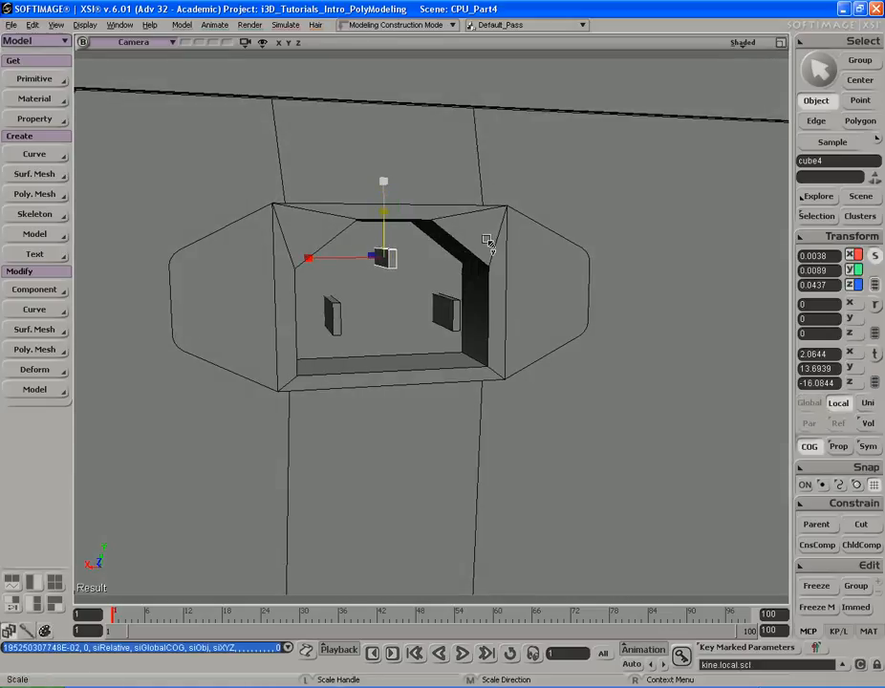
- Deselect everything and save the scene
key("s")
right_click_drag(490, 240, 489, 252)
middle_click_drag(490, 254, 659, 256)
key("space")
key("s")
middle_click_drag(432, 251, 516, 241)
left_click(546, 219)
key("s")
right_click_drag(546, 220, 499, 203)
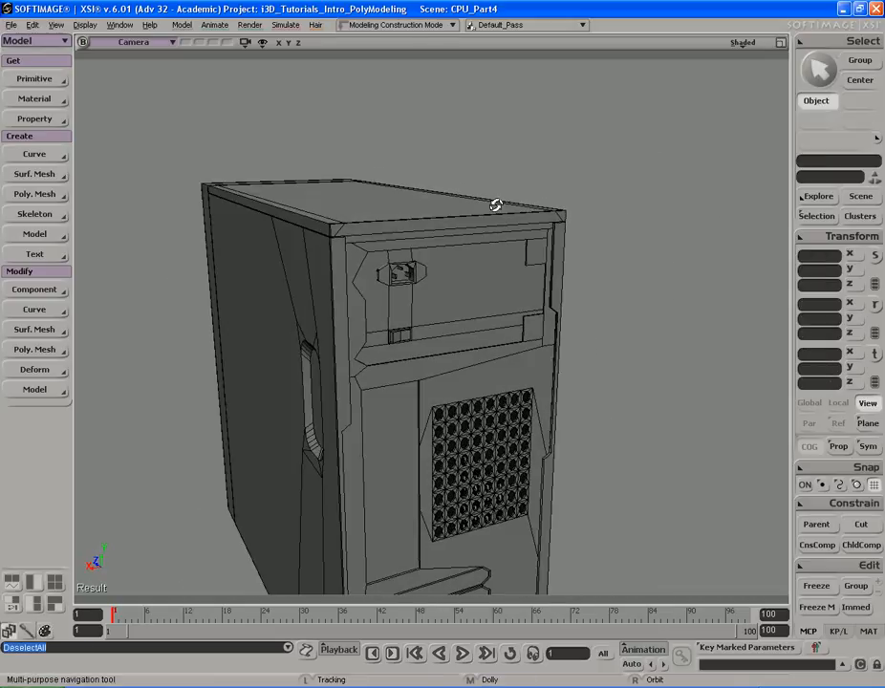
key("space")
key("ctrl+s")
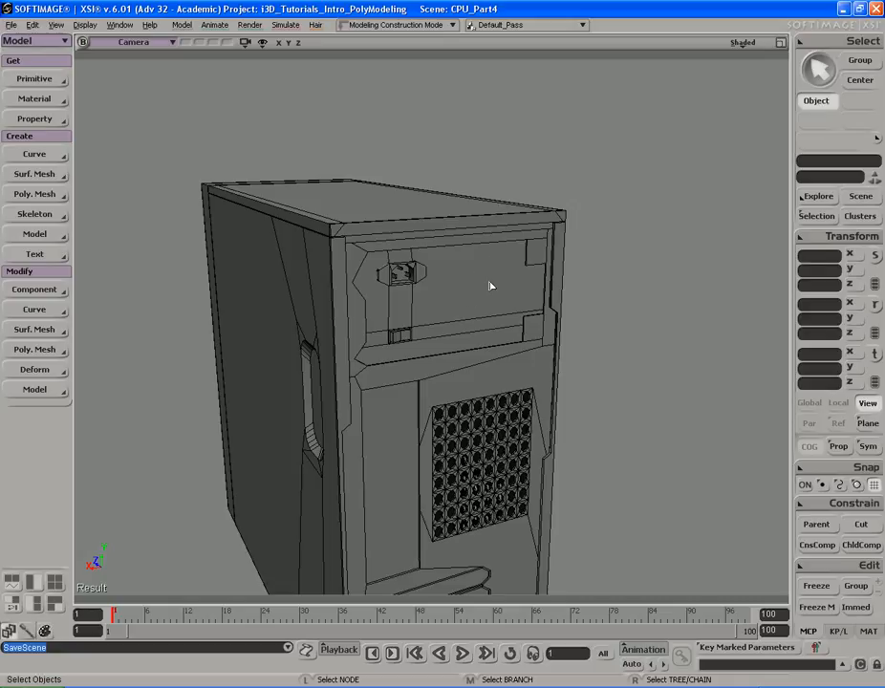
- Review the rear reference photo and orbit around the case
key("alt+Tab")
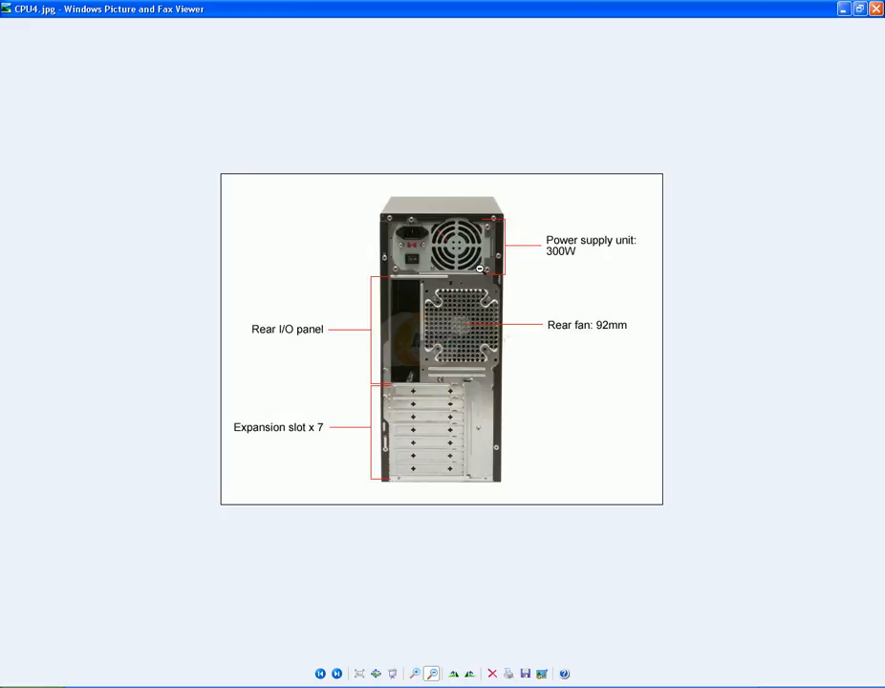
key("alt+Tab")
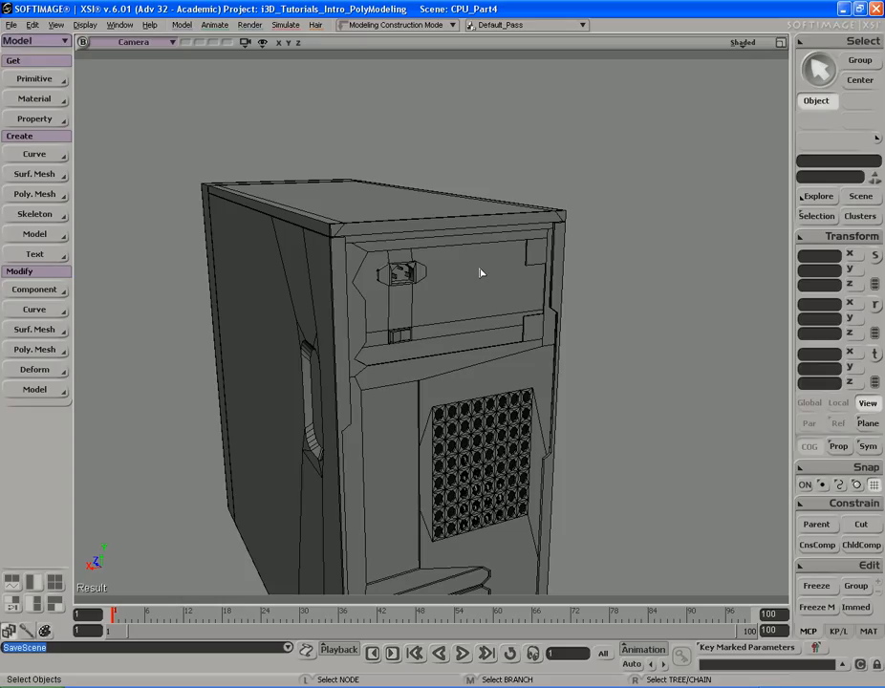
left_click_drag(650, 254, 618, 257, "alt")
key("s")
right_click_drag(608, 270, 513, 251)
left_click(507, 264)
key("s")
key("s")
mouse_move(443, 276)
right_mouse_down()
mouse_move(466, 245)
mouse_move(512, 267)
mouse_move(444, 276)
right_mouse_up()
key("s")
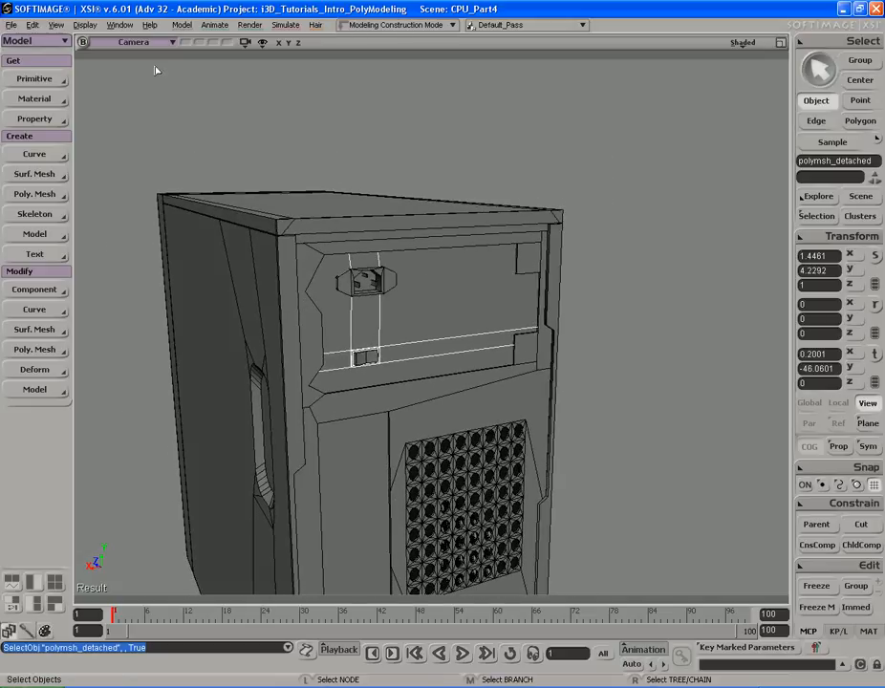
- Create a polygon mesh cylinder and set its V and Base subdivisions to 1
left_click(53, 99)
left_click(54, 81)
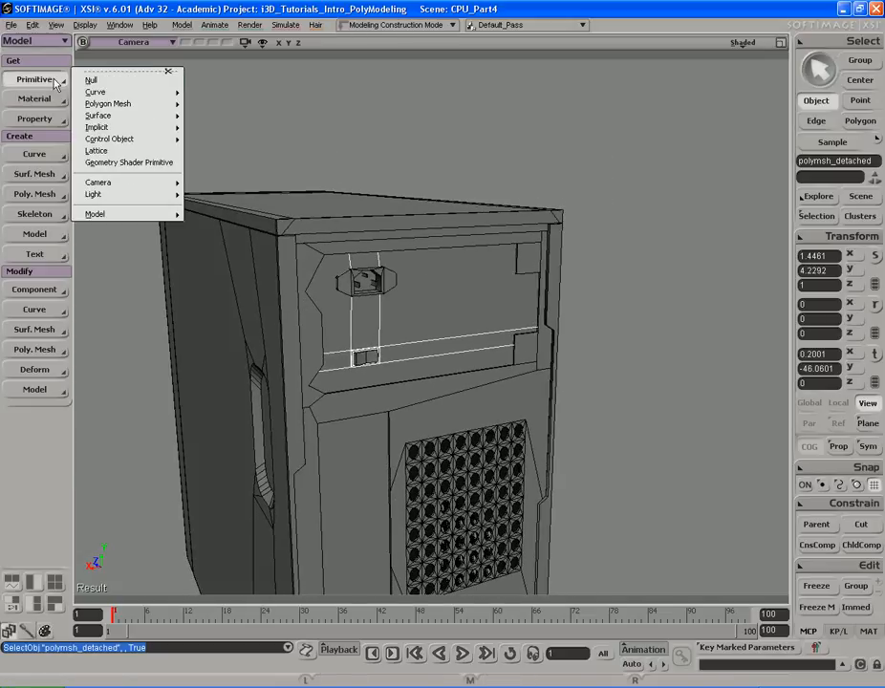
mouse_move(108, 103)
left_click(236, 128)
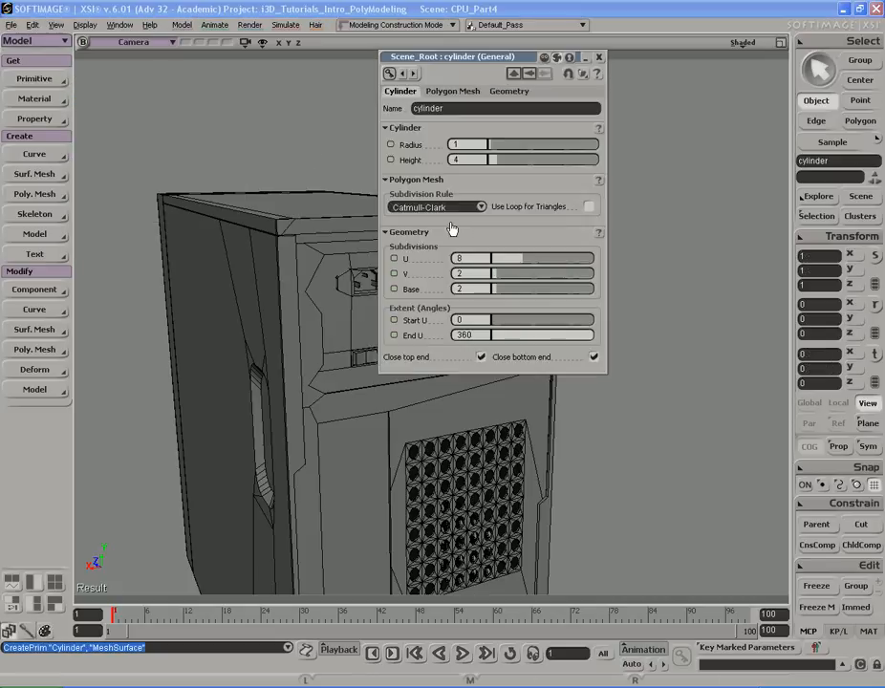
key("s")
left_click_drag(684, 225, 662, 233)
left_click_drag(488, 61, 648, 103)
key("s")
middle_click_drag(258, 177, 421, 179)
left_click_drag(421, 179, 413, 138)
mouse_move(656, 326)
left_mouse_down()
mouse_move(641, 326)
mouse_move(645, 309)
left_mouse_up()
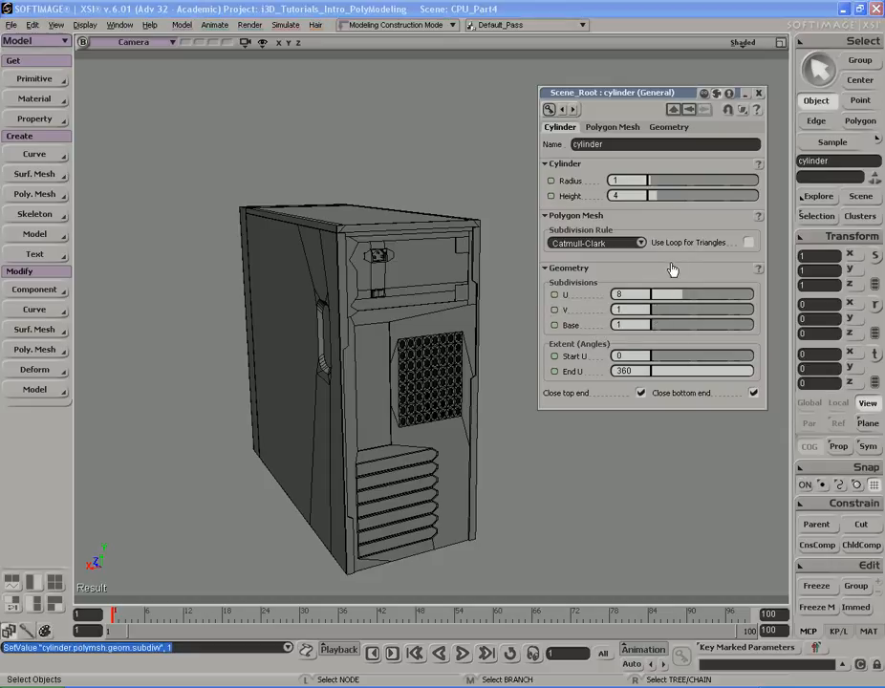
left_click(759, 93)
- Move the cylinder up to the drive-bay panel at the front of the case
key("s")
right_click_drag(457, 189, 559, 194)
key("v")
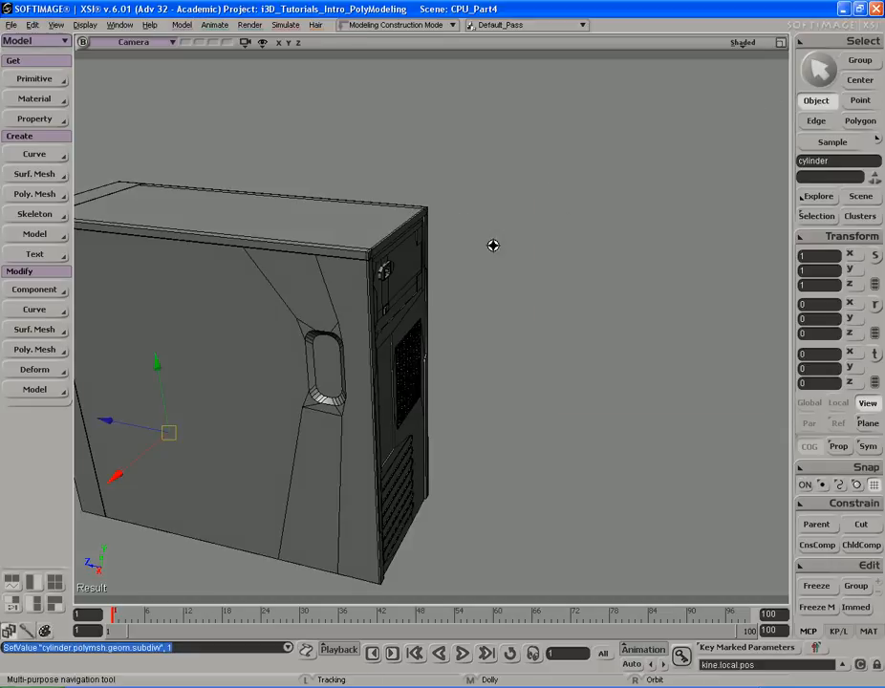
key("s")
right_click_drag(465, 229, 445, 235)
middle_click_drag(383, 230, 616, 260)
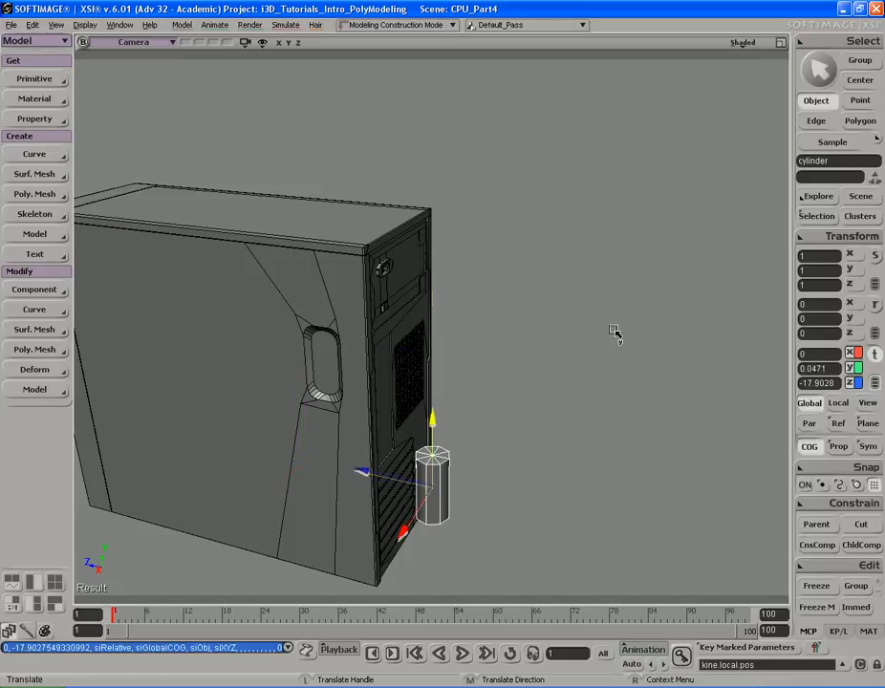
middle_click_drag(615, 332, 593, 112)
- Rotate the cylinder -90 degrees around X so it points out of the panel
key("c")
left_click_drag(498, 232, 545, 325)
key("s")
right_click_drag(545, 325, 515, 231)
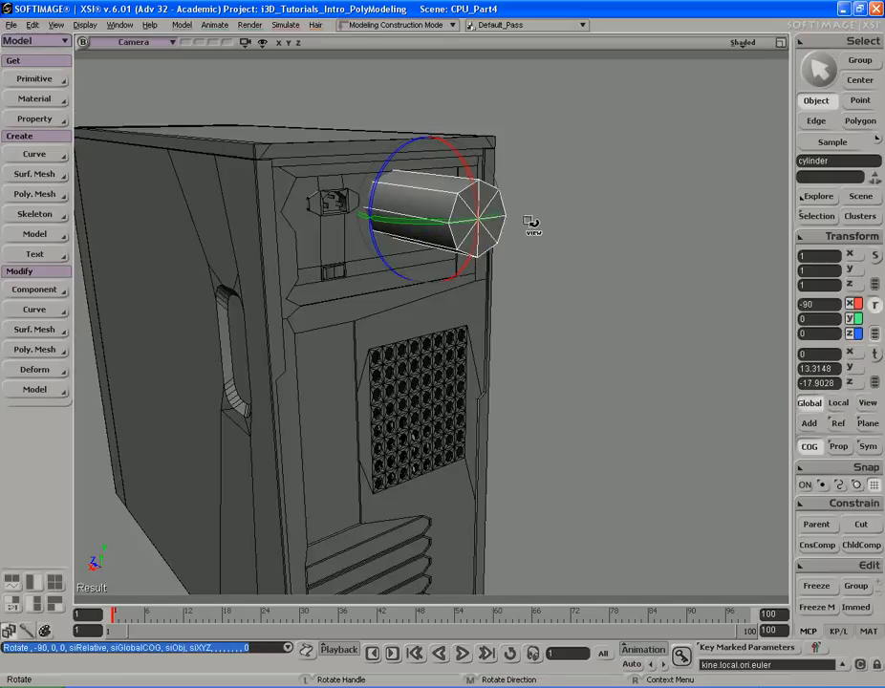
- Scale the cylinder's height to 0.191 to make a thin disc
middle_click_drag(552, 219, 507, 220)
right_click_drag(508, 221, 528, 223)
key("x")
left_click_drag(472, 266, 380, 263)
key("space")
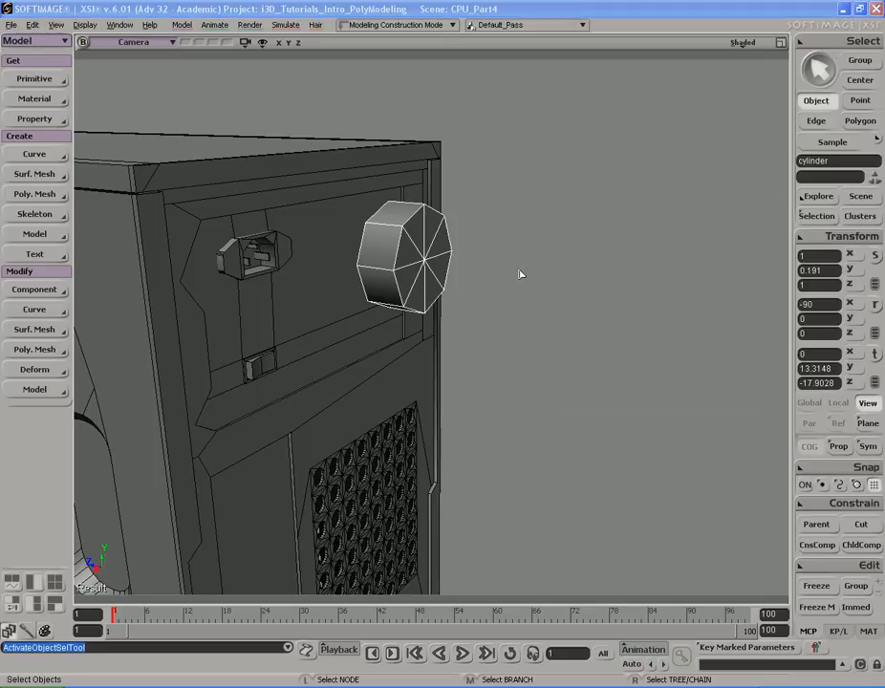
- Try raising the cylinder's U subdivisions to 11, then undo the change and close the property page
key("Return")
mouse_move(684, 299)
left_mouse_down()
mouse_move(725, 296)
mouse_move(681, 297)
mouse_move(697, 299)
left_mouse_up()
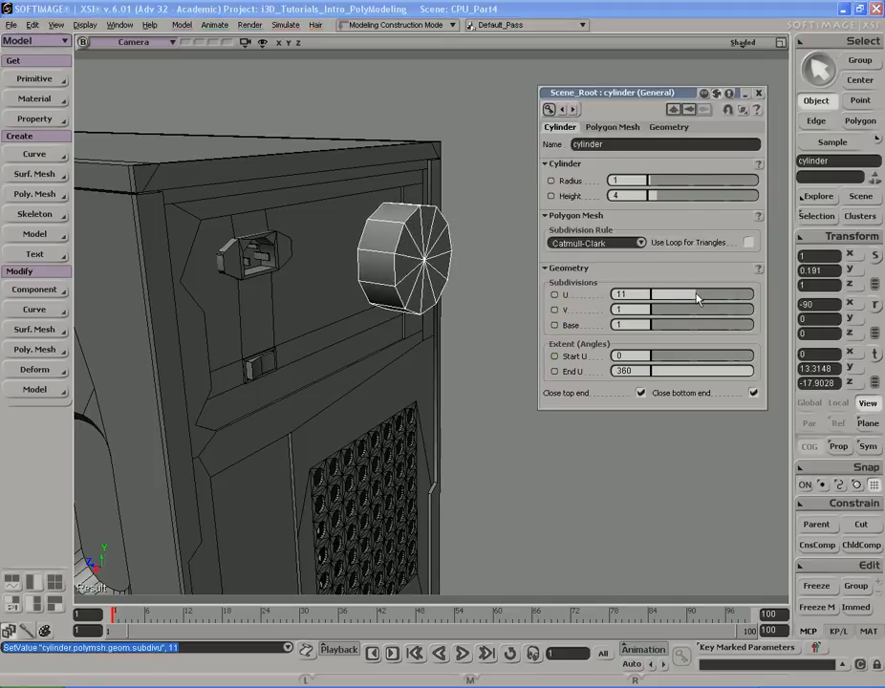
key("ctrl+z")
left_click(760, 96)
- Select the detached panel mesh together with the cylinder and isolate them in the camera view
left_click(431, 276)
key("s")
right_click_drag(577, 271, 512, 263)
key("v")
left_click_drag(461, 281, 766, 296)
key("s")
right_click_drag(767, 296, 584, 299)
right_click_drag(642, 297, 555, 281)
key("space")
left_click(390, 299)
key("s")
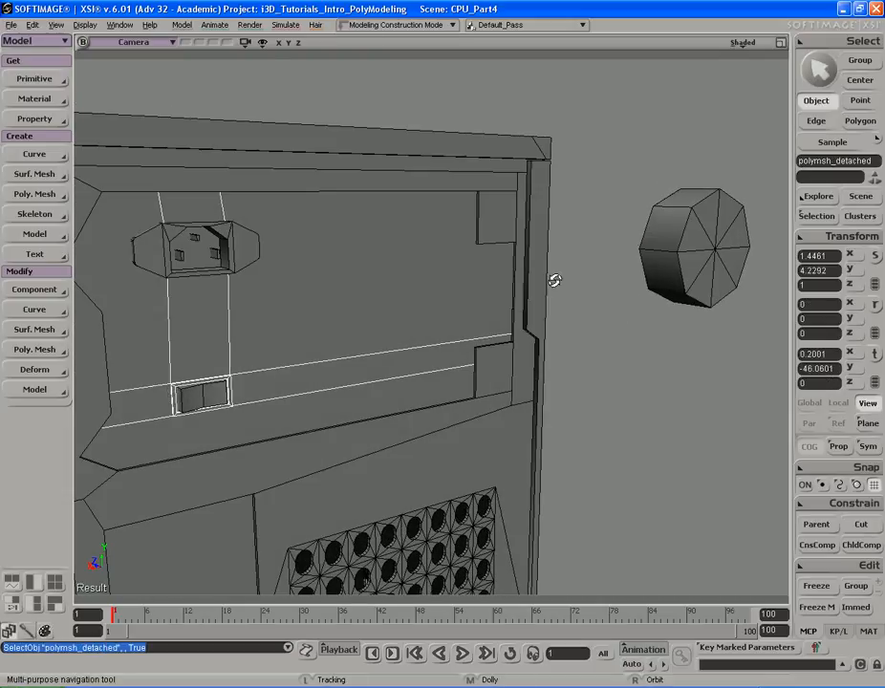
key("s")
right_click_drag(402, 260, 435, 275)
left_click(635, 241, "shift")
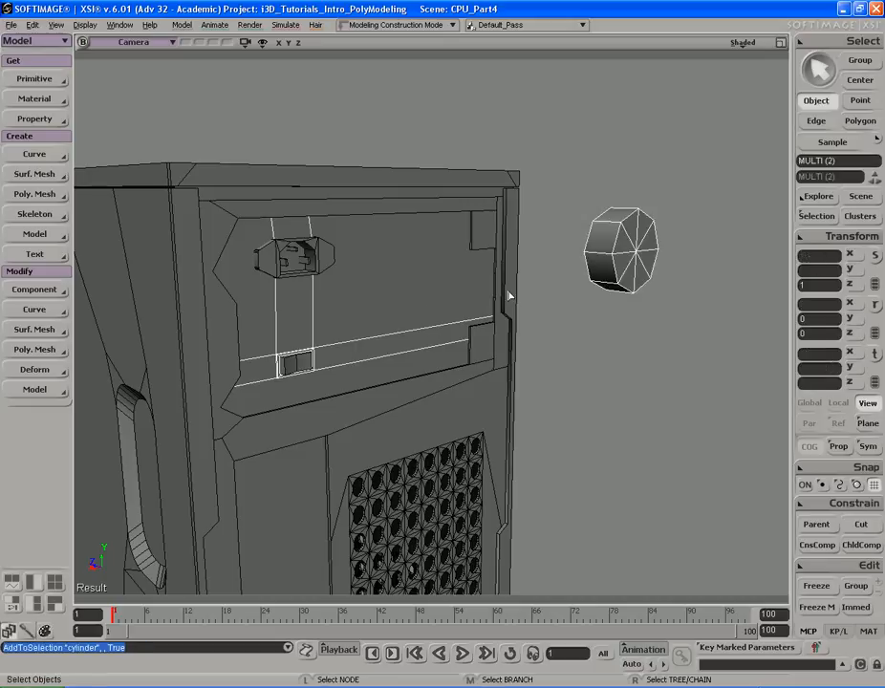
left_click(244, 42)
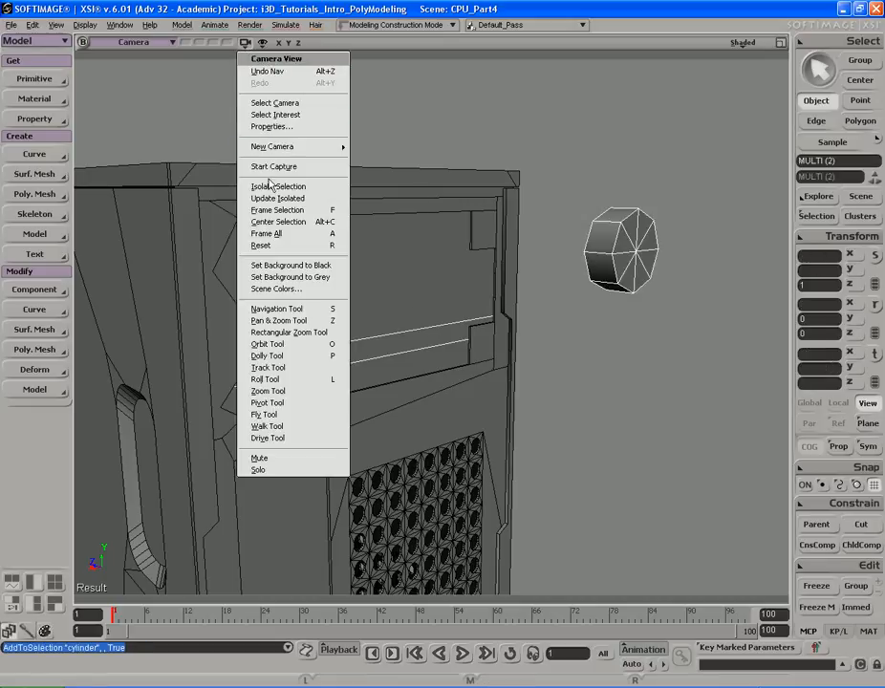
left_click(277, 130)
- Select the top and bottom edges of the panel and subdivide them with Connect to add a vertical edge
key("s")
middle_click_drag(591, 226, 494, 233)
right_click_drag(494, 233, 433, 215)
left_click(419, 233)
key("s")
key("i")
key("e")
left_click(421, 366)
left_click_drag(373, 144, 425, 465)
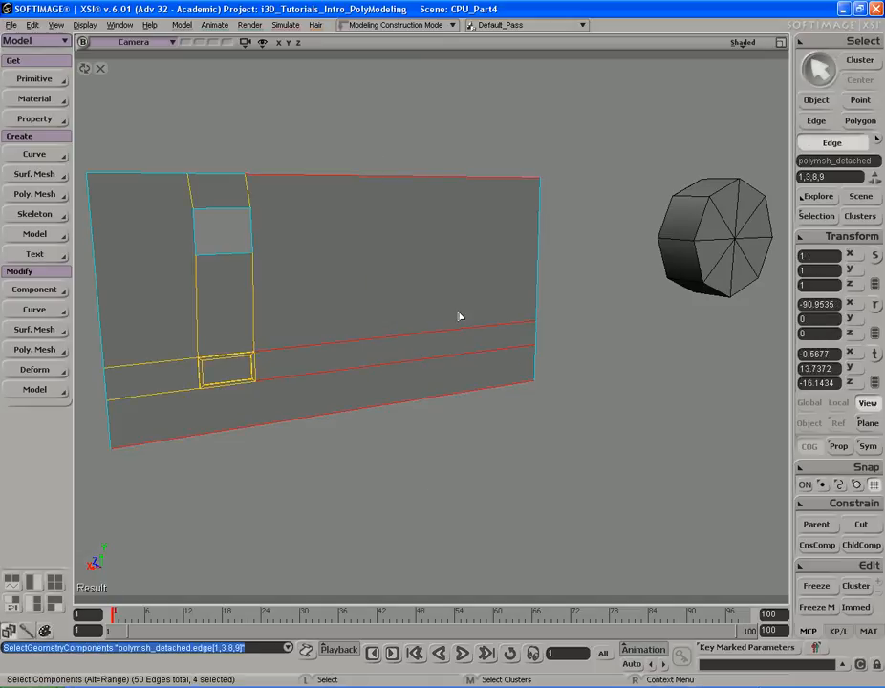
key("shift+d")
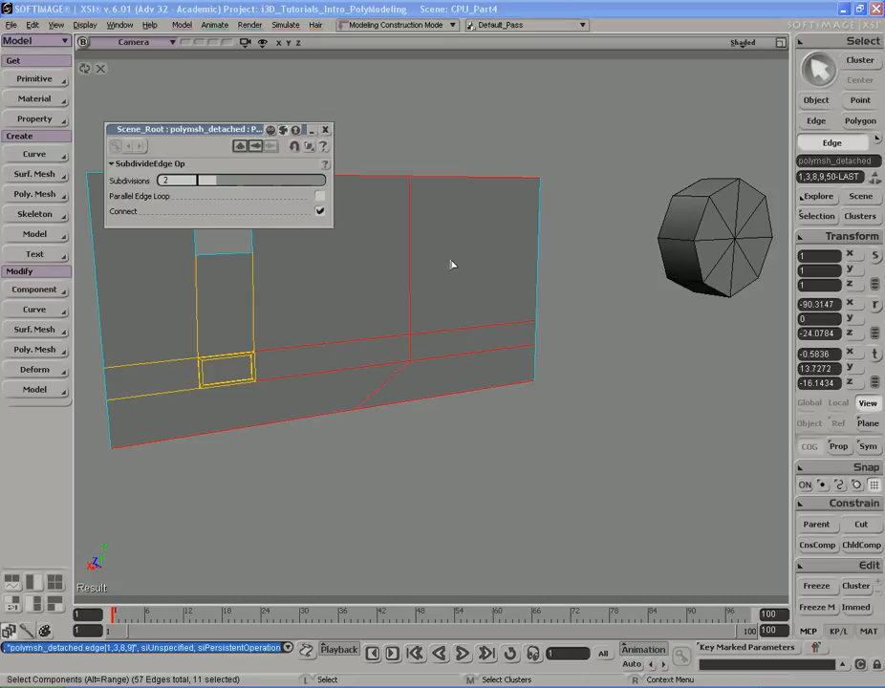
left_click(326, 129)
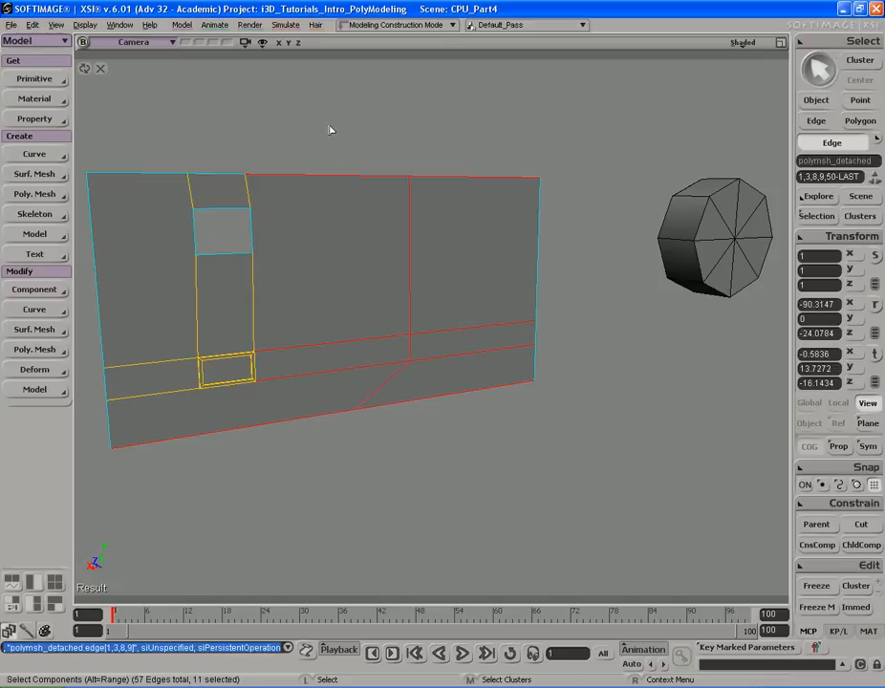
- Delete the stray diagonal edge and the short edge segment left below the new vertical edge
left_click(383, 378)
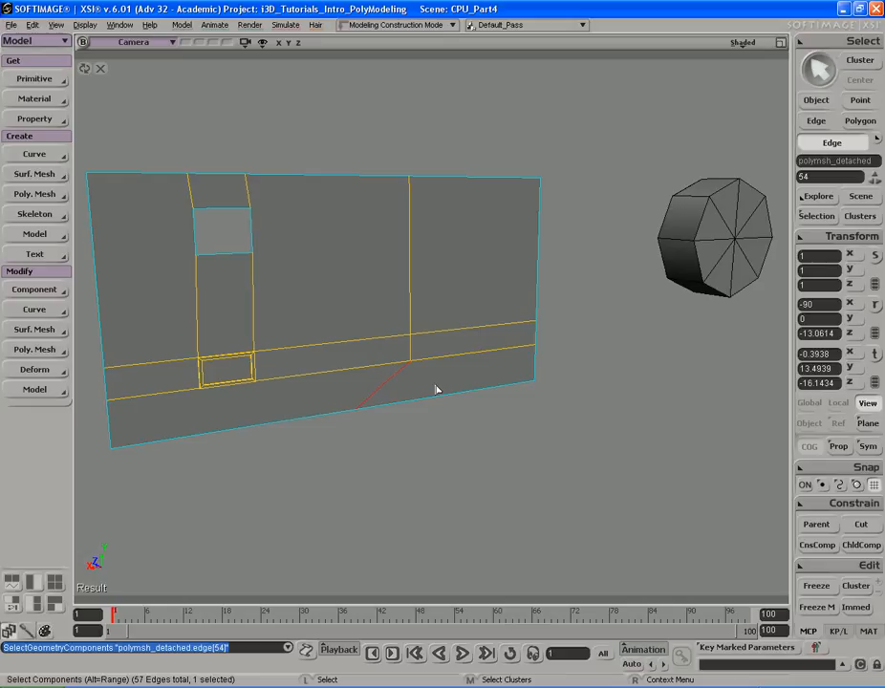
key("Delete")
key("s")
middle_click_drag(437, 386, 446, 300)
left_click_drag(446, 301, 433, 308)
key("s")
right_click_drag(469, 311, 472, 308)
middle_click_drag(425, 303, 393, 298)
left_click_drag(393, 299, 432, 295)
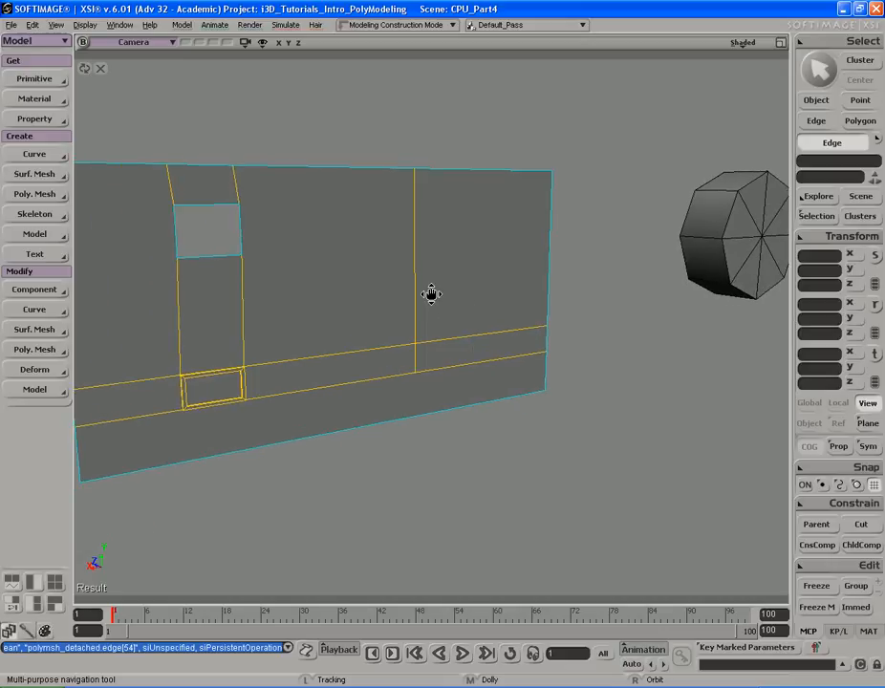
key("space")
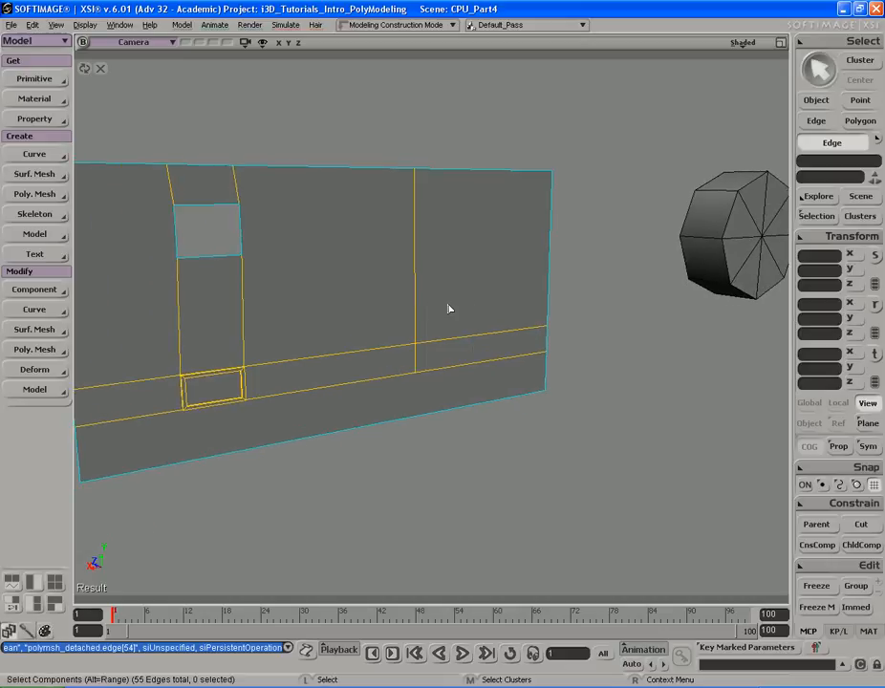
left_click(417, 360)
key("Delete")
- Translate the new vertical edge sideways toward the handle
key("s")
right_click_drag(411, 355, 480, 334)
key("i")
left_click(414, 222)
key("s")
right_click_drag(420, 225, 515, 229)
right_click_drag(457, 230, 516, 231)
key("v")
left_click_drag(556, 229, 480, 229)
key("s")
right_click_drag(462, 229, 486, 231)
left_click_drag(486, 231, 486, 224)
key("Escape")
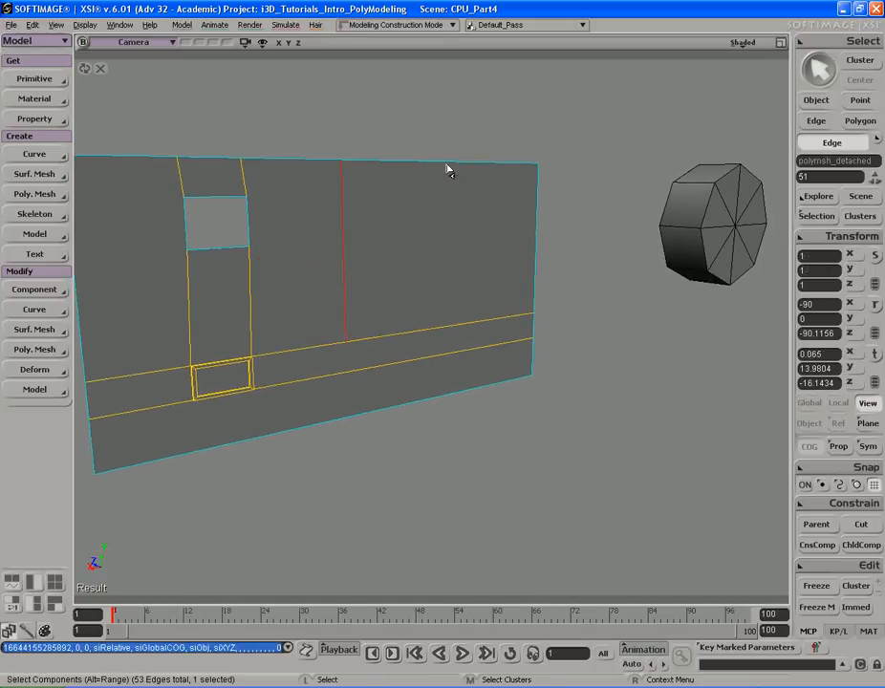
- Subdivide the top and bottom edges right of it to add a second vertical edge
left_click_drag(464, 338, 455, 138)
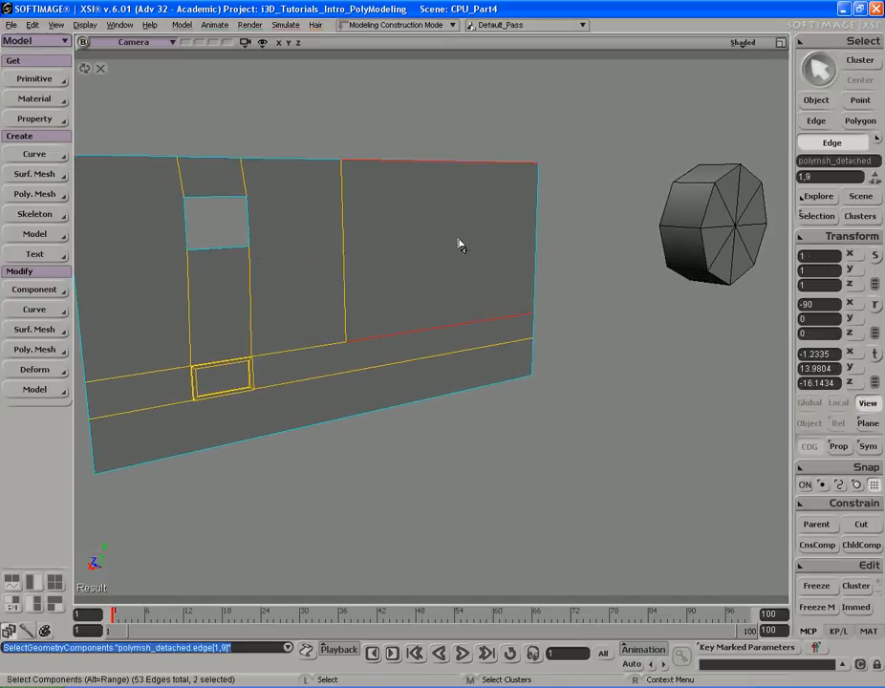
key("period")
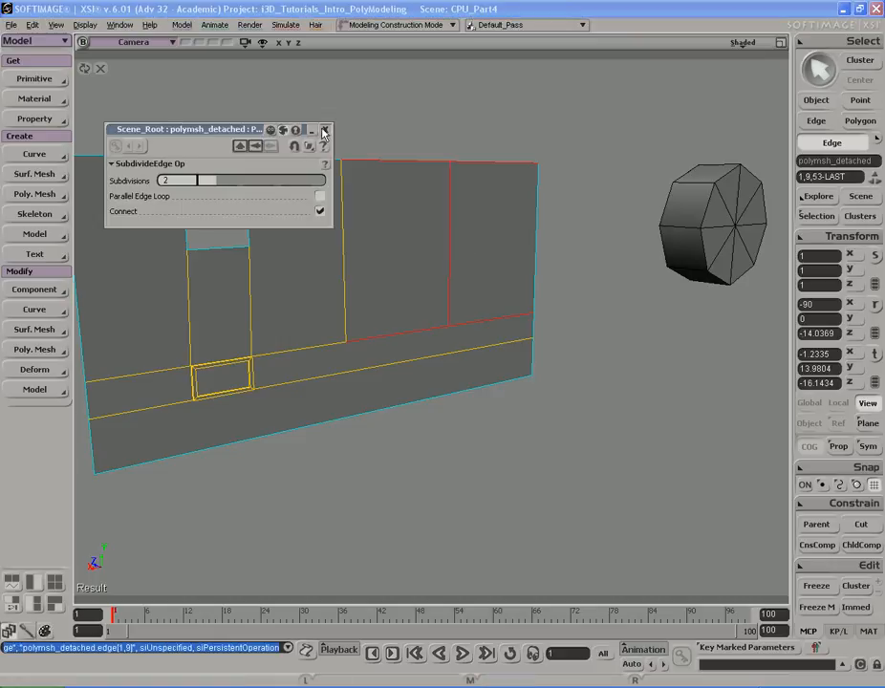
left_click(324, 130)
- Reposition the second vertical edge to set the width of the new panel section
left_click_drag(424, 235, 485, 220)
key("s")
key("v")
right_click_drag(488, 219, 439, 219)
key("s")
middle_click_drag(361, 210, 403, 208)
key("s")
mouse_move(390, 209)
right_mouse_down()
mouse_move(411, 203)
mouse_move(397, 206)
right_mouse_up()
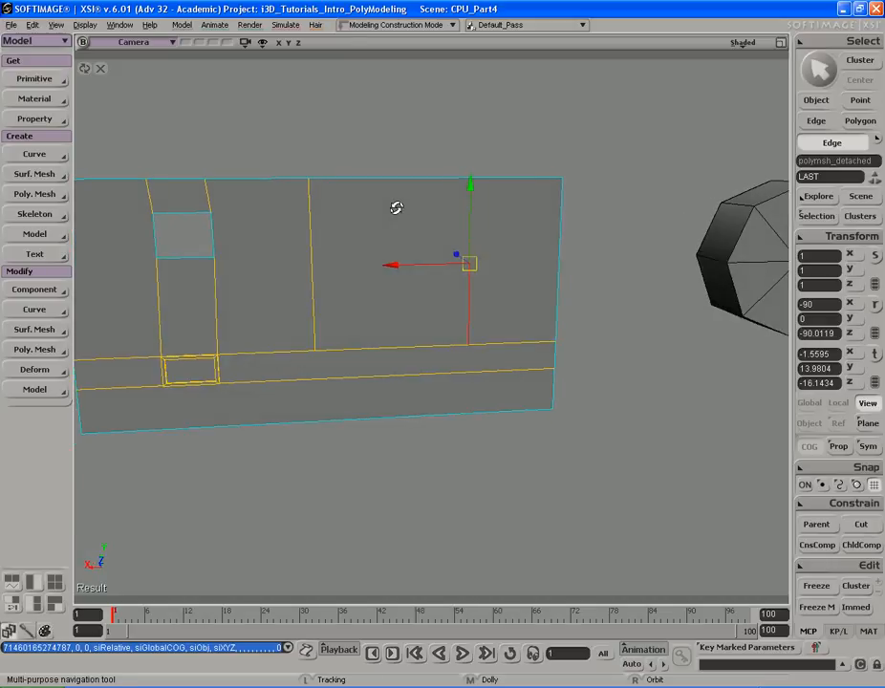
key("v")
key("s")
right_click_drag(468, 210, 440, 234)
key("v")
key("ctrl+z")
key("s")
key("v")
- Select the polygon between the two vertical edges, duplicate it and scale it inward to form an inset border
key("u")
left_click(457, 196)
key("s")
mouse_move(440, 234)
middle_mouse_down()
mouse_move(541, 228)
mouse_move(421, 233)
mouse_move(465, 219)
mouse_move(433, 215)
middle_mouse_up()
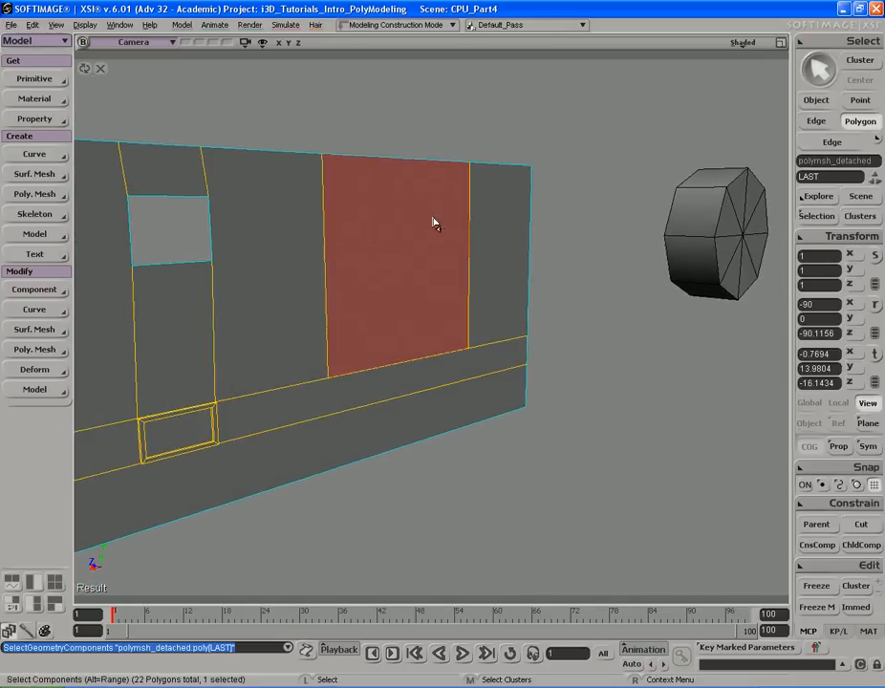
key("ctrl+d")
key("x")
left_click_drag(533, 183, 546, 170)
key("s")
mouse_move(546, 170)
right_mouse_down()
mouse_move(517, 160)
mouse_move(540, 157)
right_mouse_up()
middle_click_drag(569, 160, 510, 155)
right_click_drag(509, 156, 482, 174)
left_click_drag(494, 188, 517, 174)
key("x")
- Subdivide the inset polygon with Type Plus and 3 iterations to make a grid
key("ctrl+d")
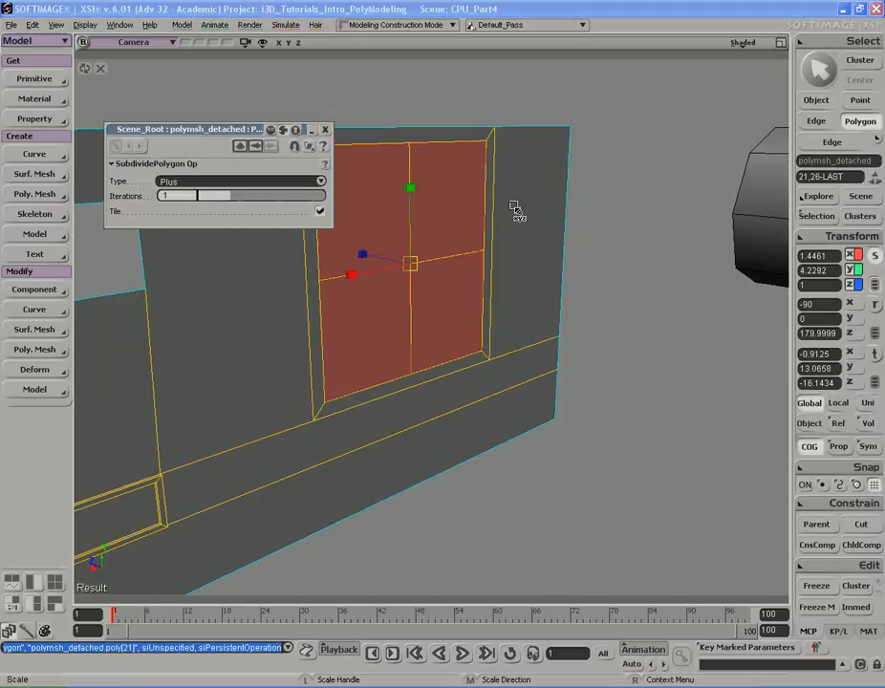
key("s")
left_click_drag(399, 196, 458, 194)
key("x")
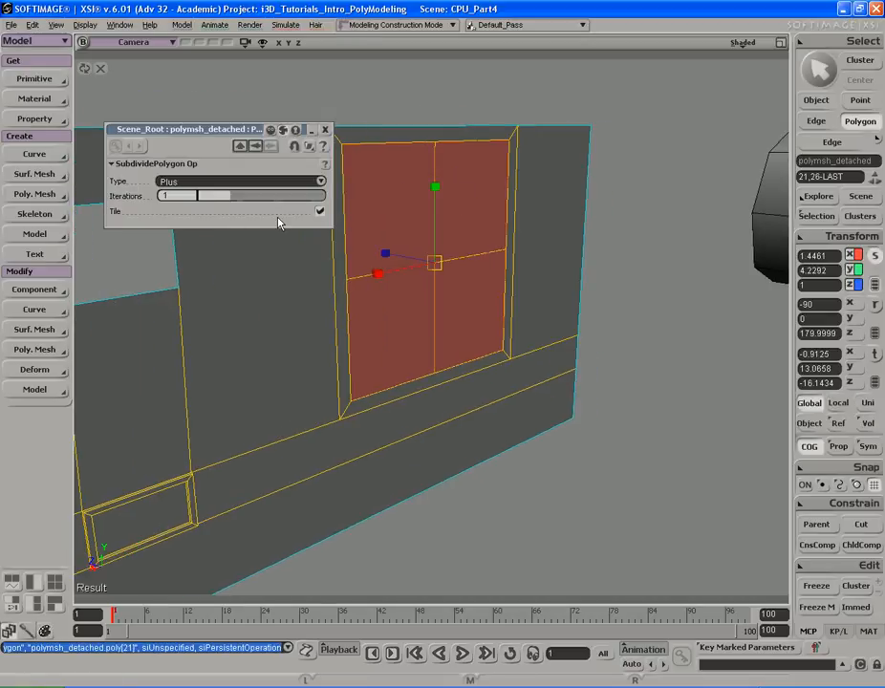
left_click_drag(235, 201, 256, 199)
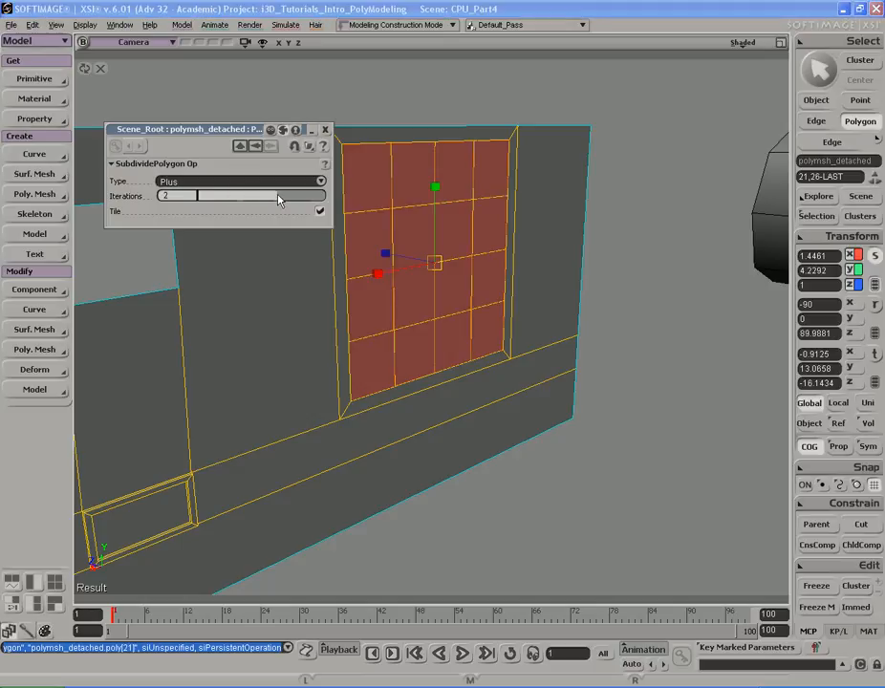
left_click_drag(276, 199, 285, 199)
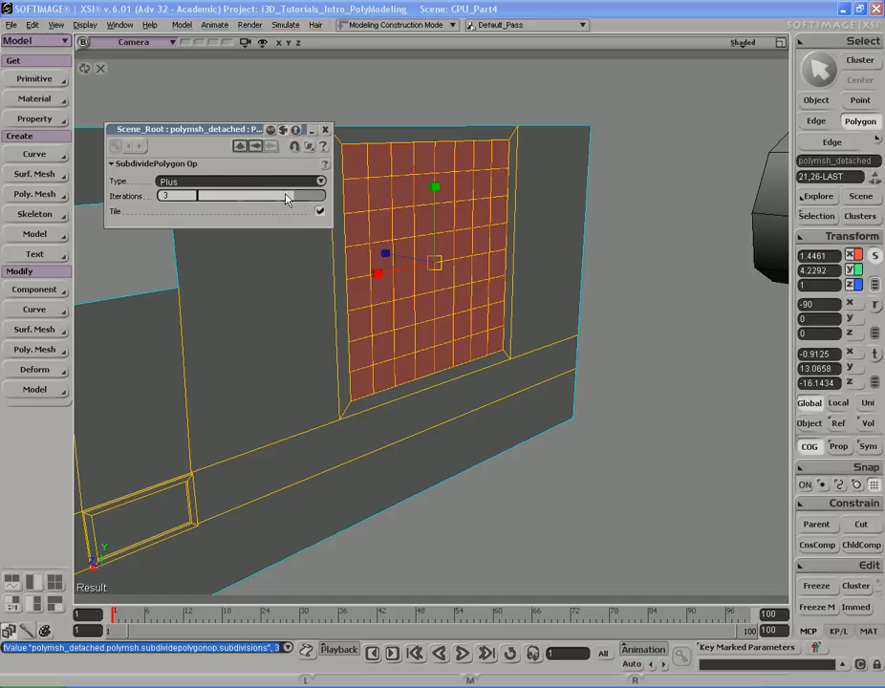
left_click(325, 129)
- Select the cylinder and move it over the subdivided grid in the front view
key("space")
key("s")
right_click_drag(498, 276, 481, 245)
left_click(678, 269)
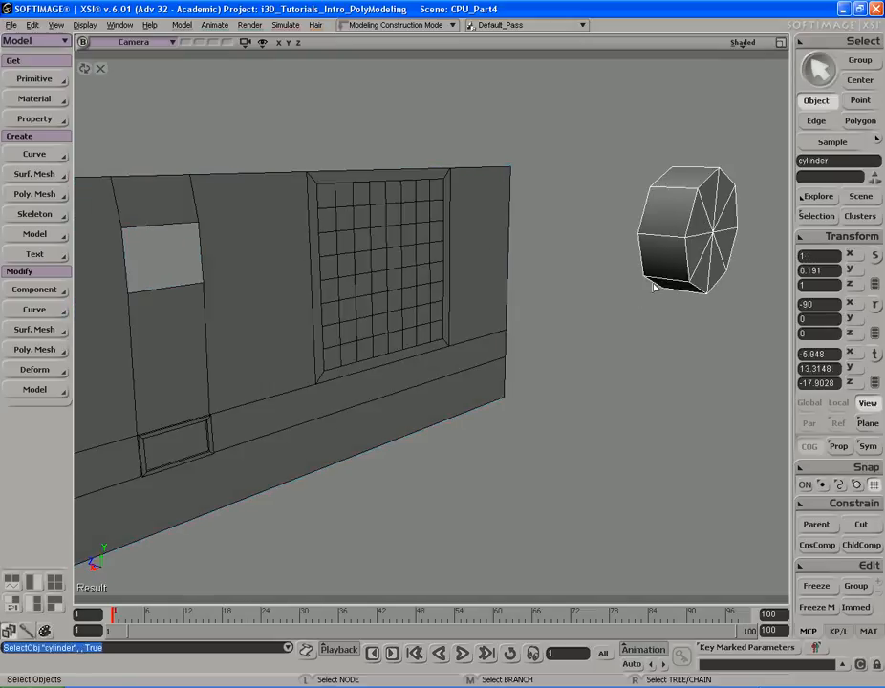
key("s")
right_click_drag(583, 283, 675, 236)
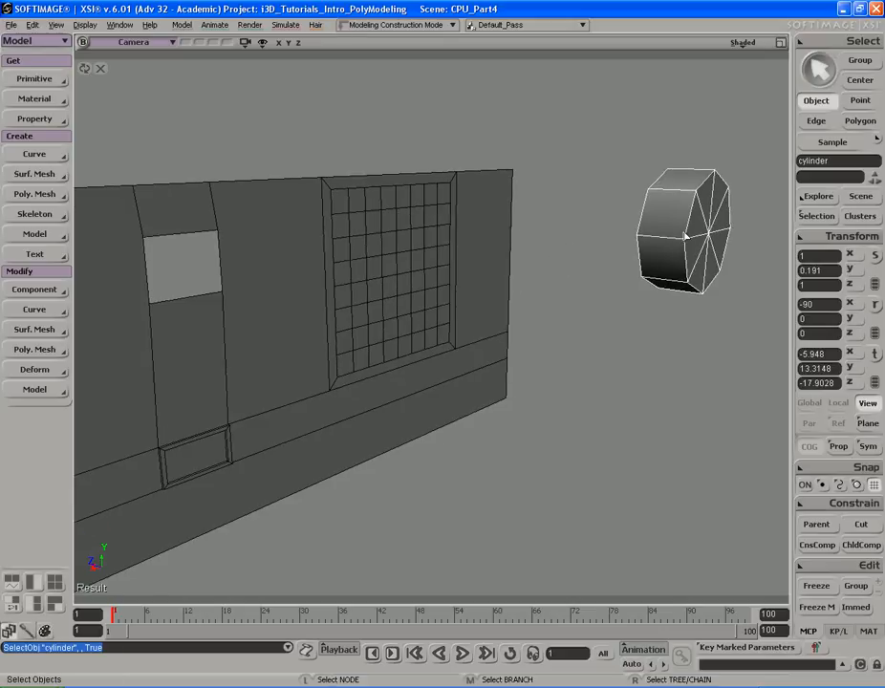
key("F12")
key("F12")
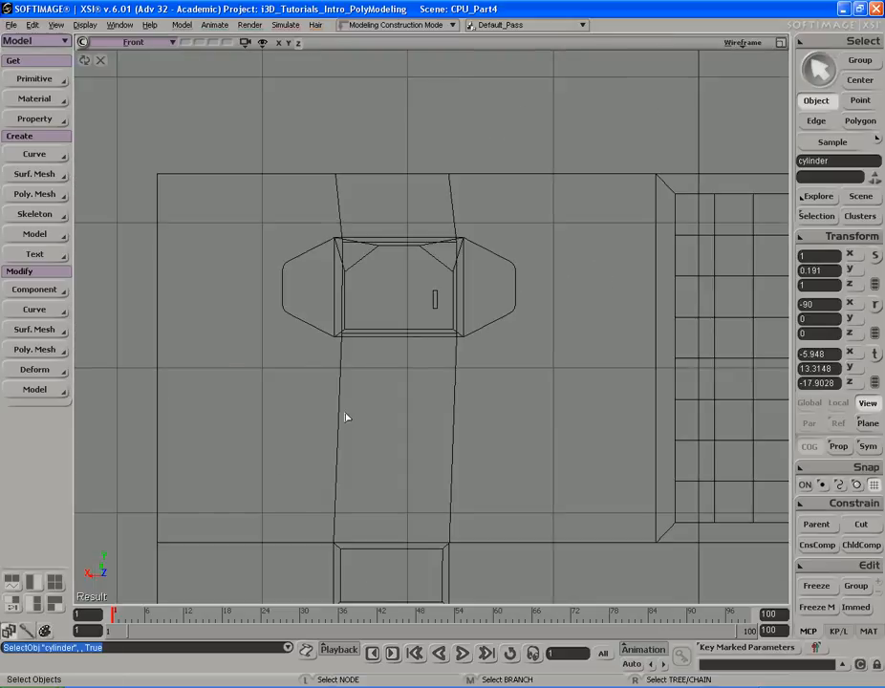
key("a")
key("s")
middle_click_drag(481, 368, 418, 376)
mouse_move(418, 376)
left_mouse_down()
mouse_move(437, 367)
mouse_move(426, 371)
left_mouse_up()
middle_click_drag(426, 371, 458, 353)
left_click_drag(458, 354, 448, 362)
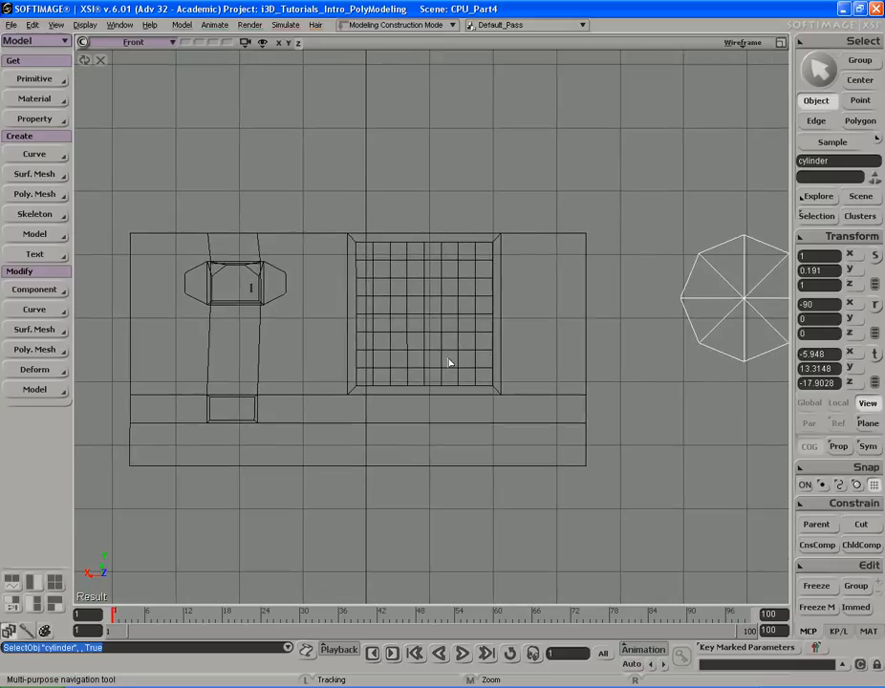
middle_click(739, 44)
key("v")
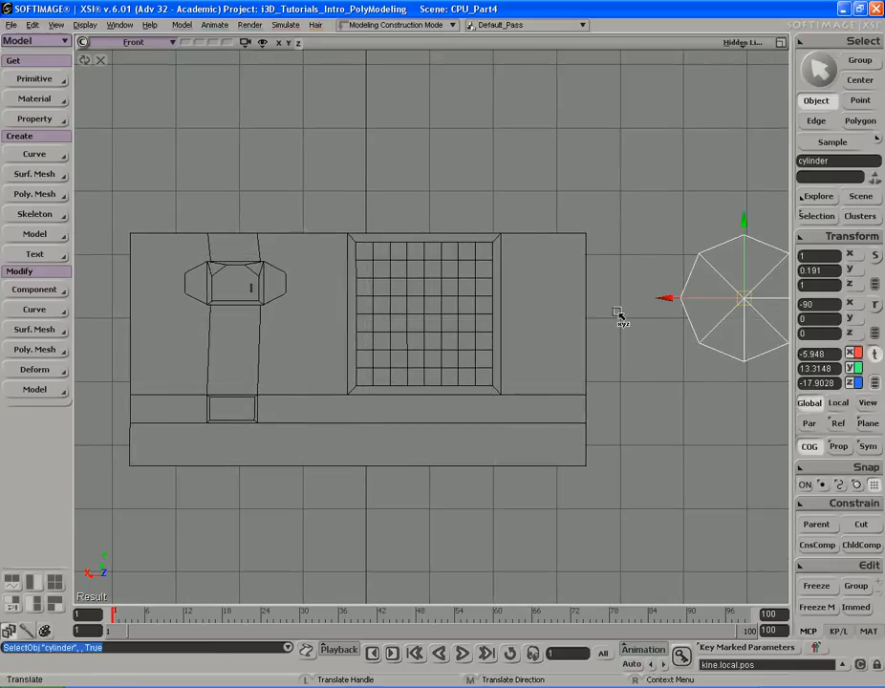
left_click_drag(644, 266, 336, 275)
middle_click_drag(336, 275, 418, 272)
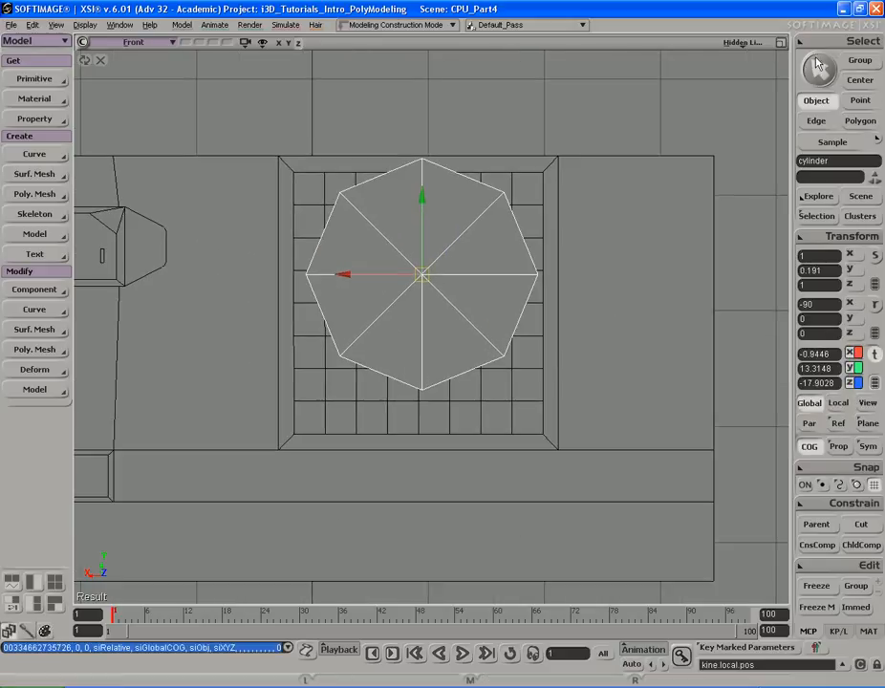
- Turn on point snapping and snap the cylinder's center to the grid's central point
middle_click(739, 44)
middle_click_drag(661, 168, 584, 153)
key("v")
left_click_drag(485, 247, 505, 272)
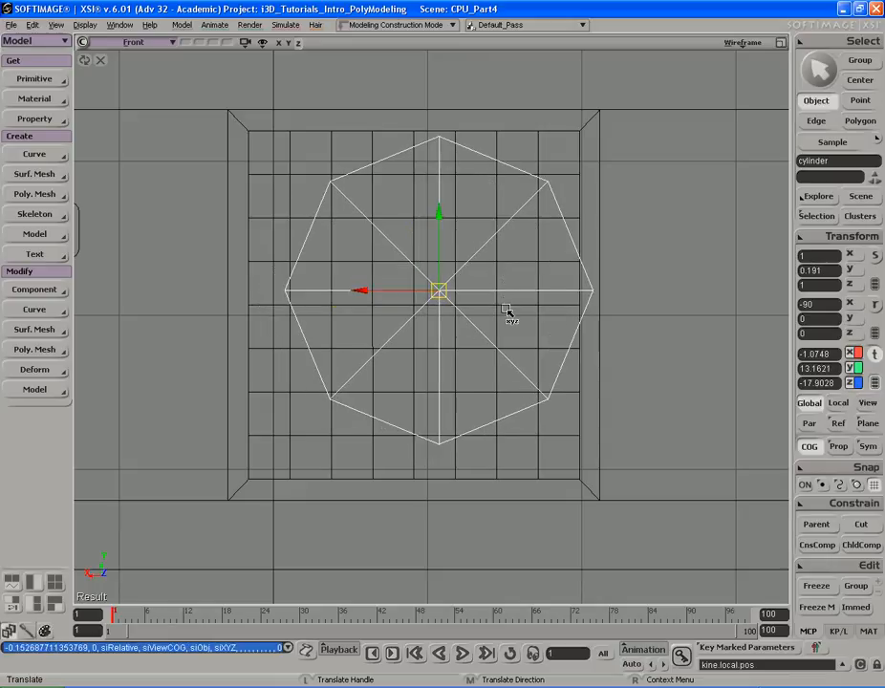
left_click(822, 486)
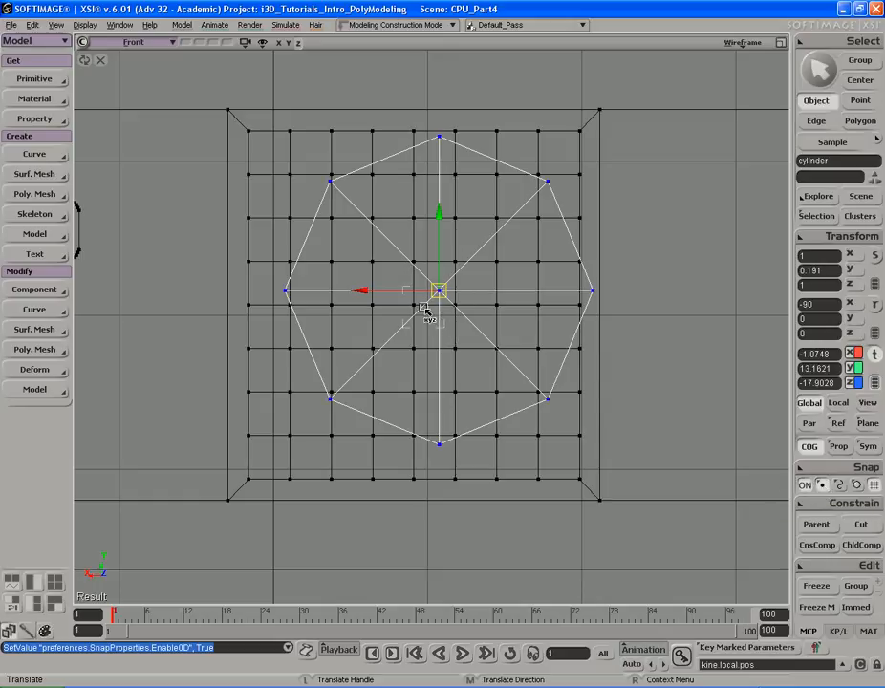
mouse_move(425, 306)
left_mouse_down()
mouse_move(411, 319)
mouse_move(417, 306)
left_mouse_up()
key("s")
middle_click_drag(306, 304, 416, 306)
left_click_drag(468, 291, 473, 289)
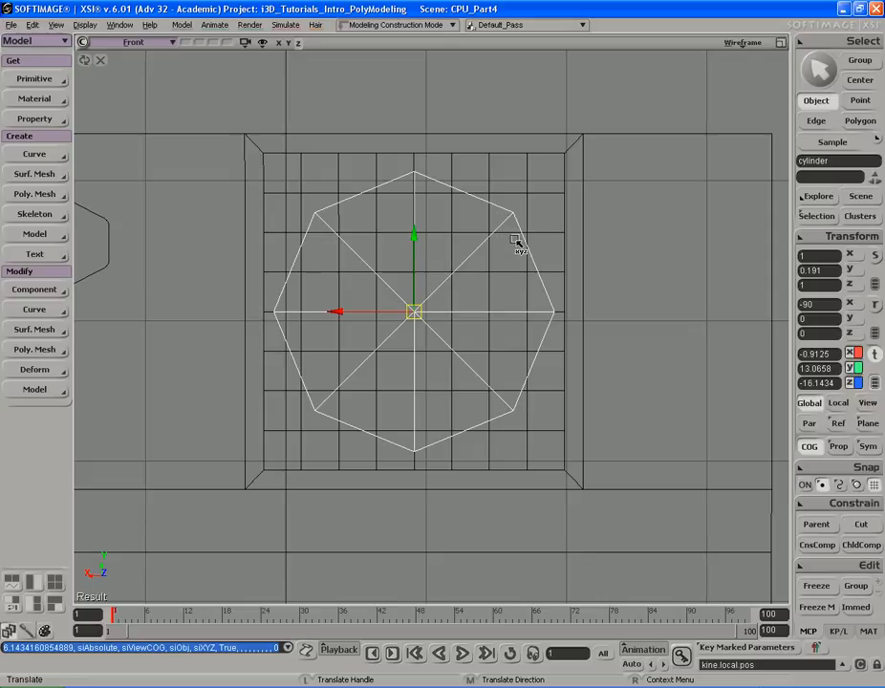
- Move the cylinder forward out of the panel along its depth axis
middle_click(746, 45)
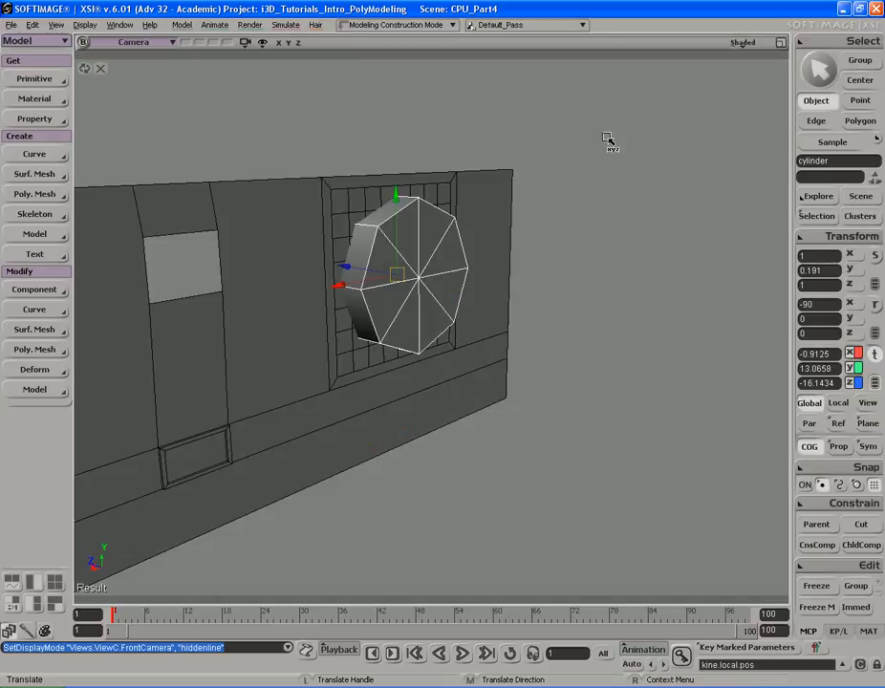
middle_click_drag(545, 203, 364, 266)
left_click_drag(361, 268, 547, 296)
key("s")
middle_click_drag(548, 294, 500, 232)
right_click_drag(500, 232, 504, 239)
middle_click_drag(504, 239, 486, 241)
right_click_drag(494, 240, 488, 245)
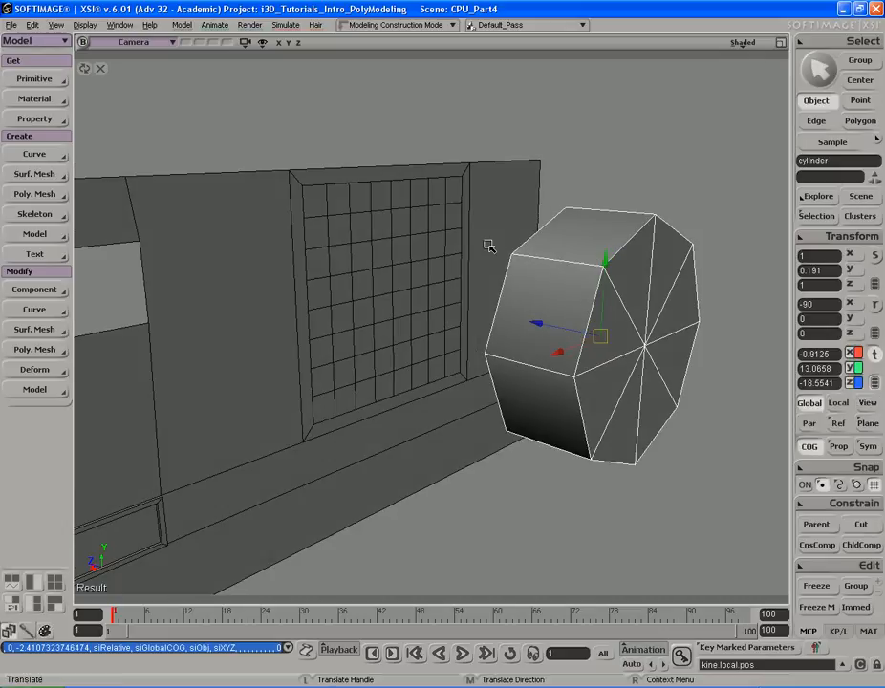
- Select the panel mesh's grid polygons in the maximized front view and switch that view to wireframe display
key("space")
left_click(393, 281)
key("s")
right_click_drag(431, 273, 459, 263)
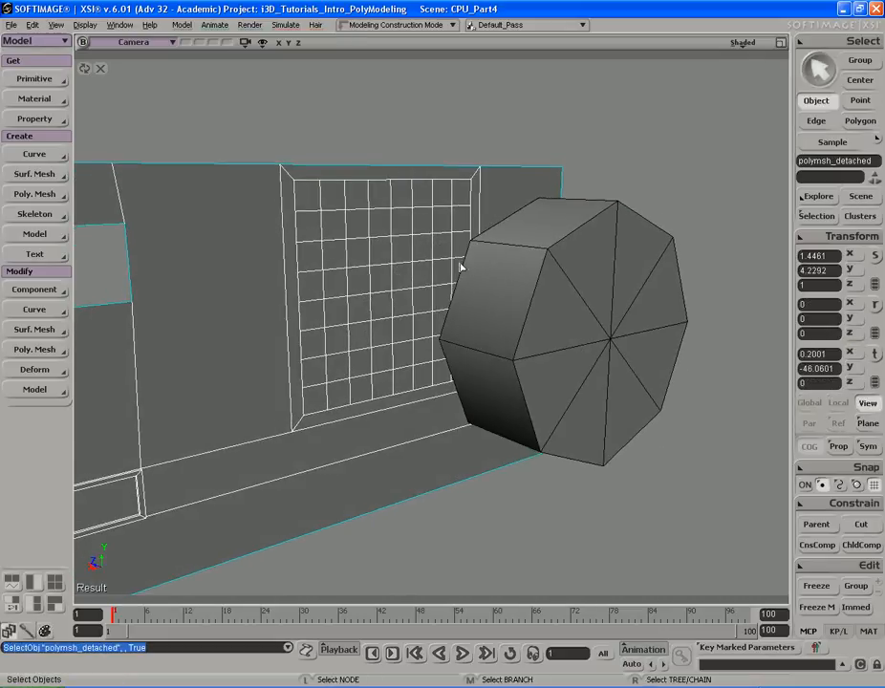
key("F12")
key("F12")
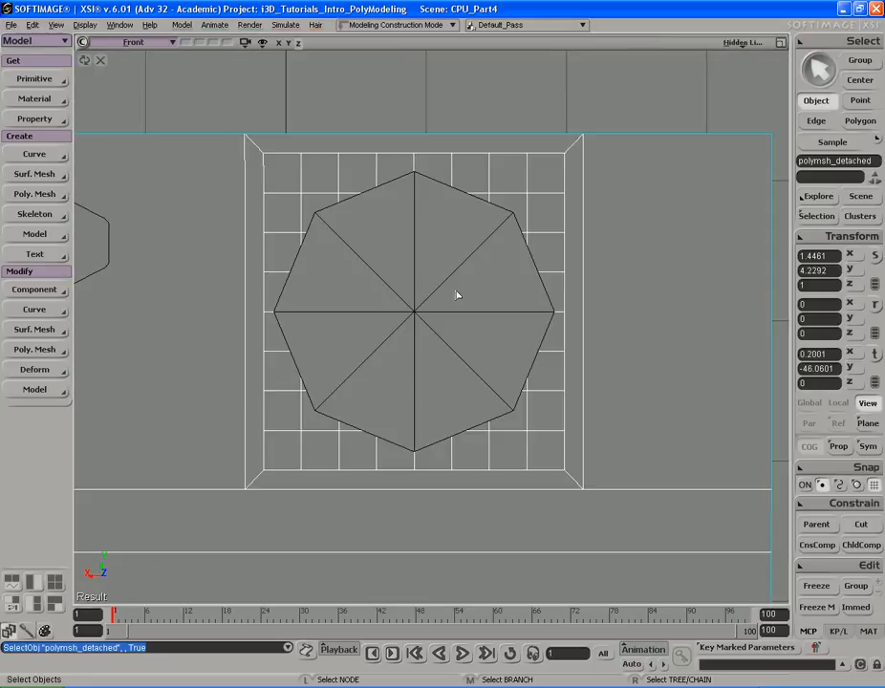
key("u")
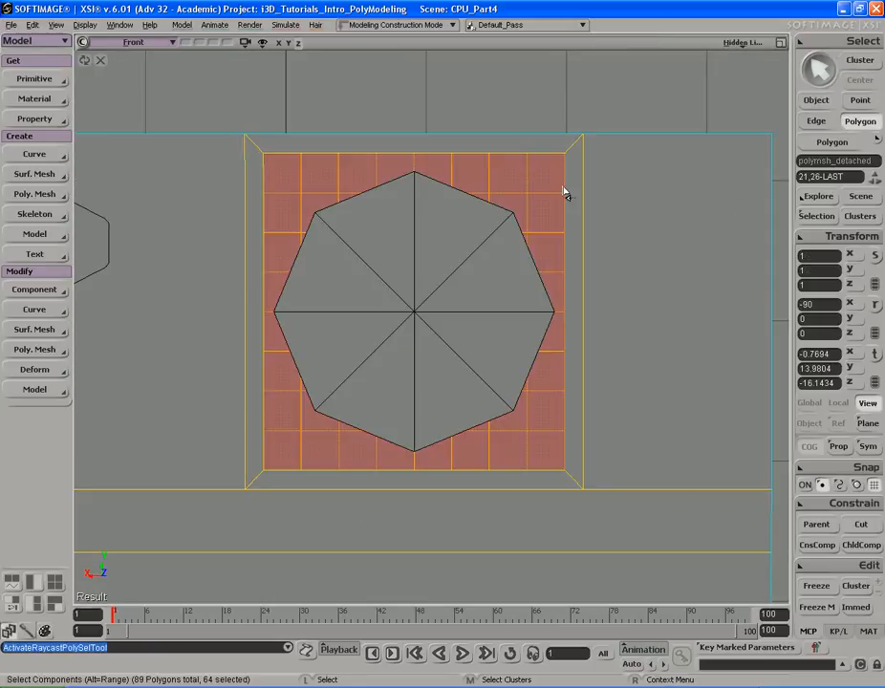
middle_click(738, 45)
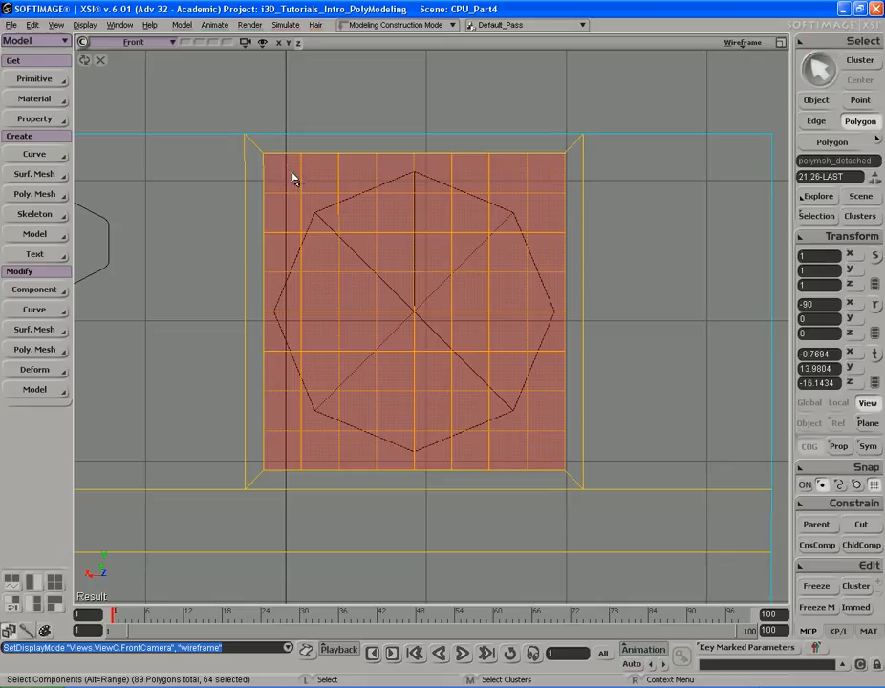
- Examine the grid's border edges one by one in edge selection mode
key("e")
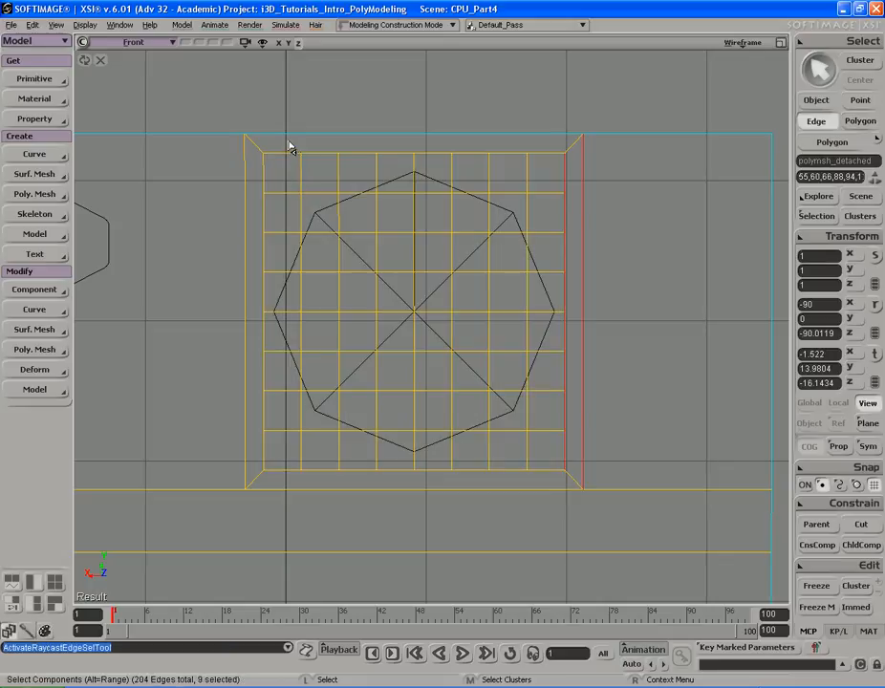
left_click(283, 153)
left_click(320, 153)
left_click(395, 153)
left_click(433, 153)
left_click(472, 152)
left_click(508, 154)
left_click(545, 153)
left_click(260, 178)
left_click(260, 217)
left_click(259, 250)
left_click(263, 291)
left_click(268, 335)
left_click(277, 373)
left_click(284, 416)
left_click(276, 455)
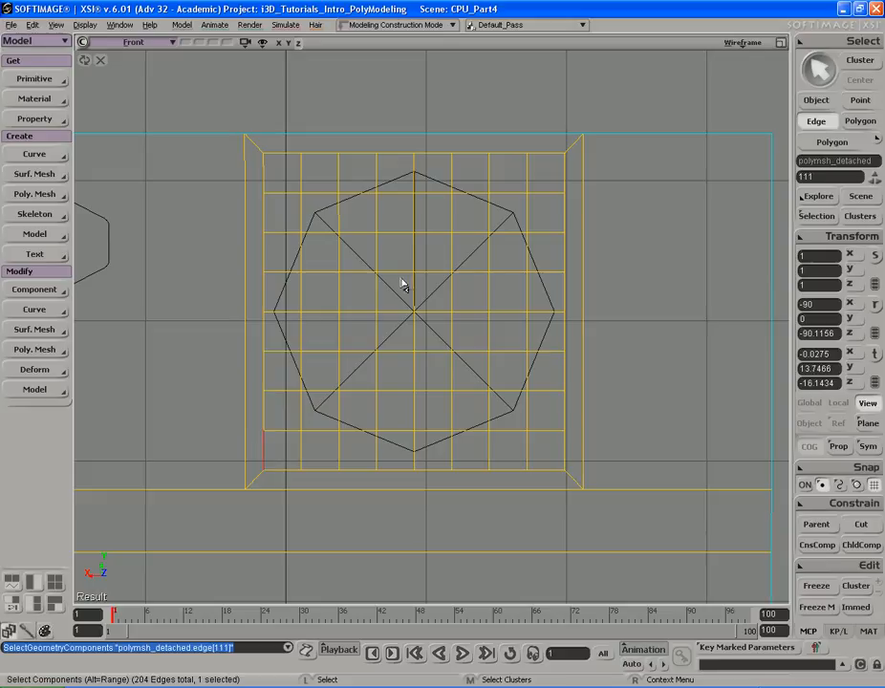
left_click(293, 152)
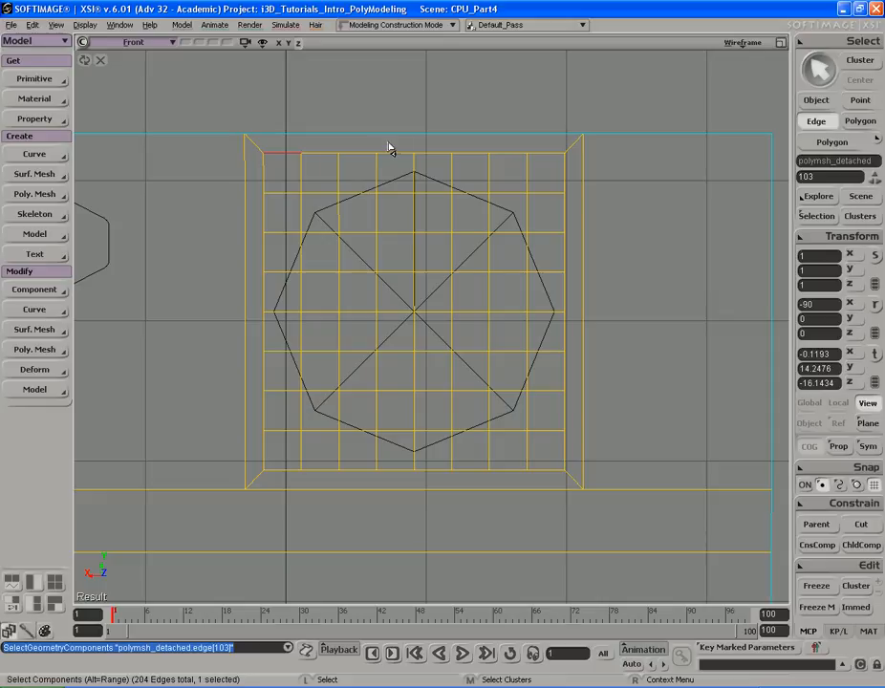
- Select the cylinder and set its U subdivisions to 32
key("space")
left_click(506, 224)
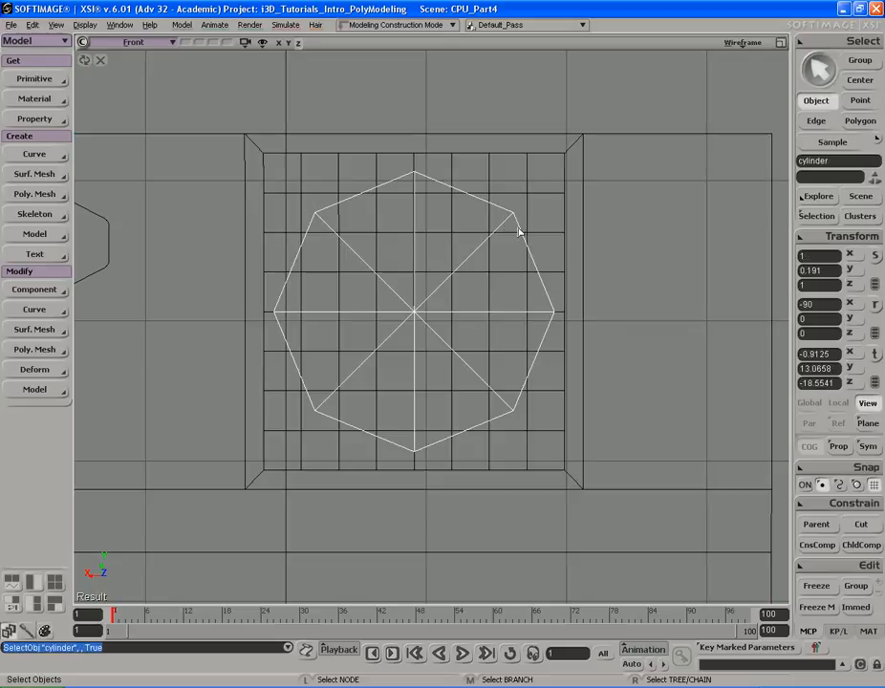
key("Return")
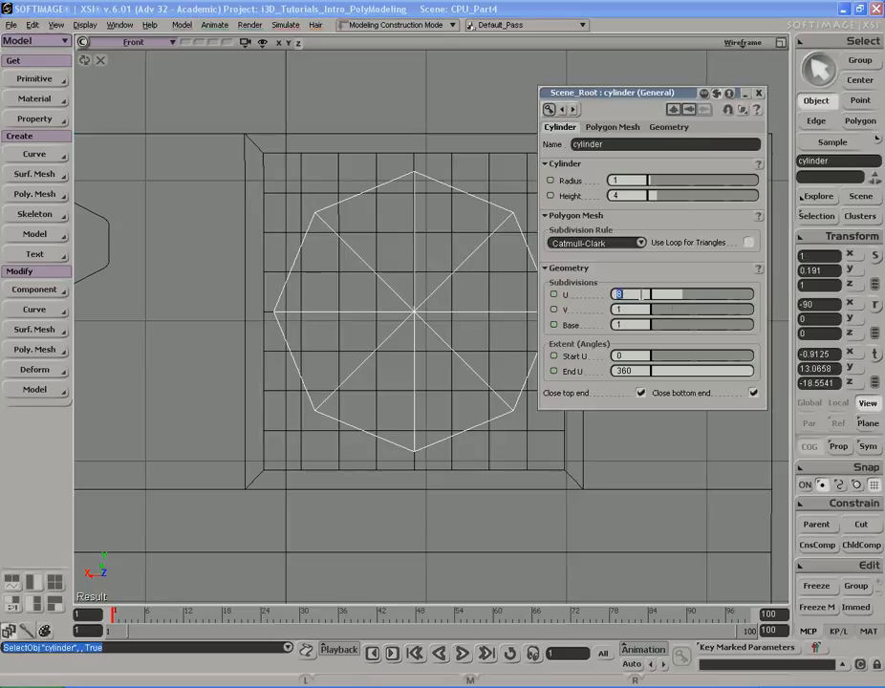
type("32")
key("Return")
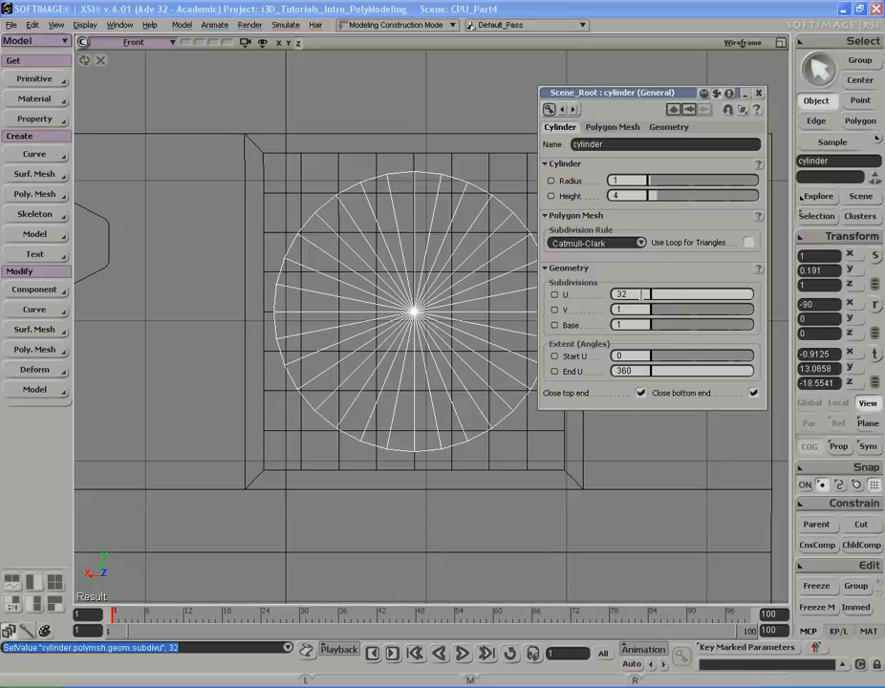
left_click(758, 94)
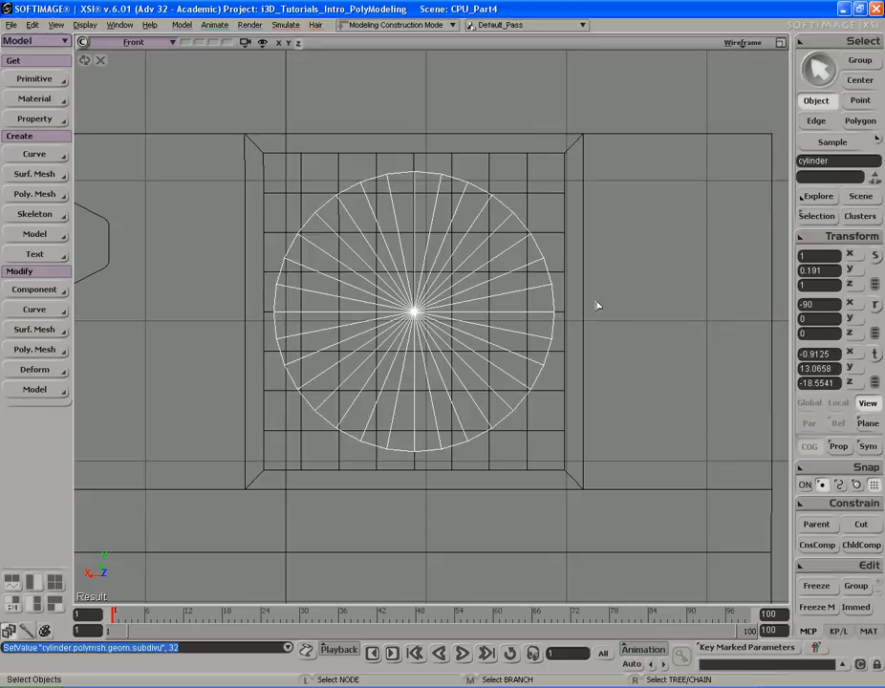
- Scale the panel's grid polygons down uniformly so they fit inside the cylinder's outline
key("s")
middle_click_drag(577, 306, 557, 297)
left_click_drag(543, 274, 560, 276)
middle_click_drag(560, 276, 576, 275)
left_click_drag(576, 276, 539, 256)
key("s")
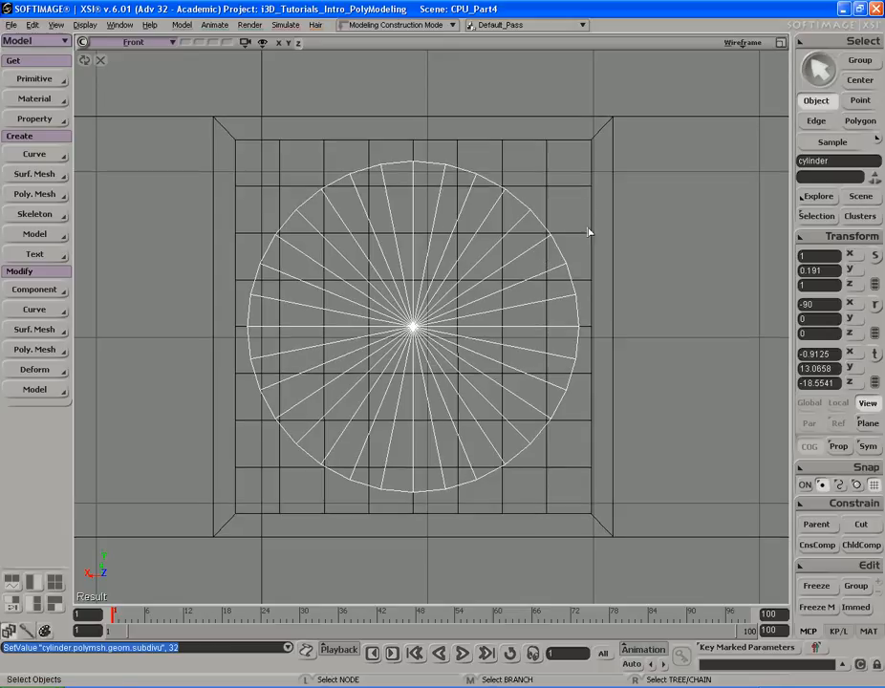
left_click(589, 192)
key("u")
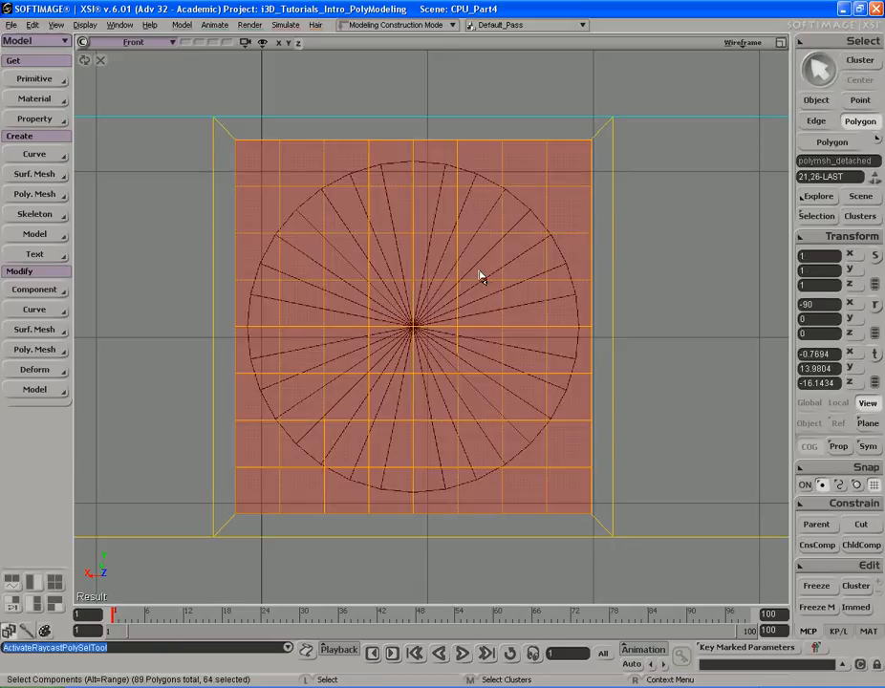
key("c")
key("x")
left_click_drag(508, 243, 473, 244)
key("space")
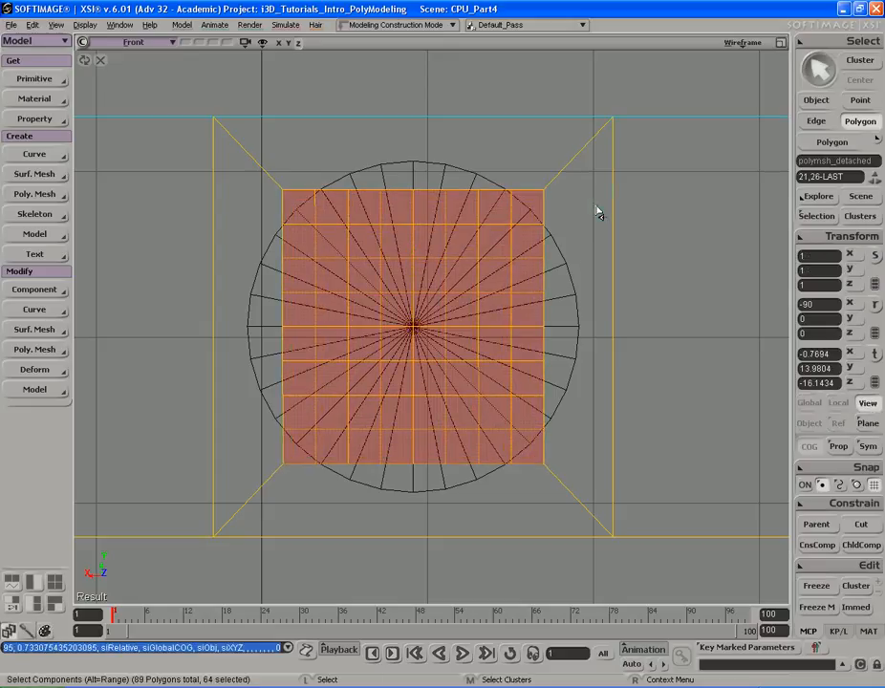
- Move the cylinder back toward the panel along its depth axis so it meets the grid
left_click(590, 225)
key("F12")
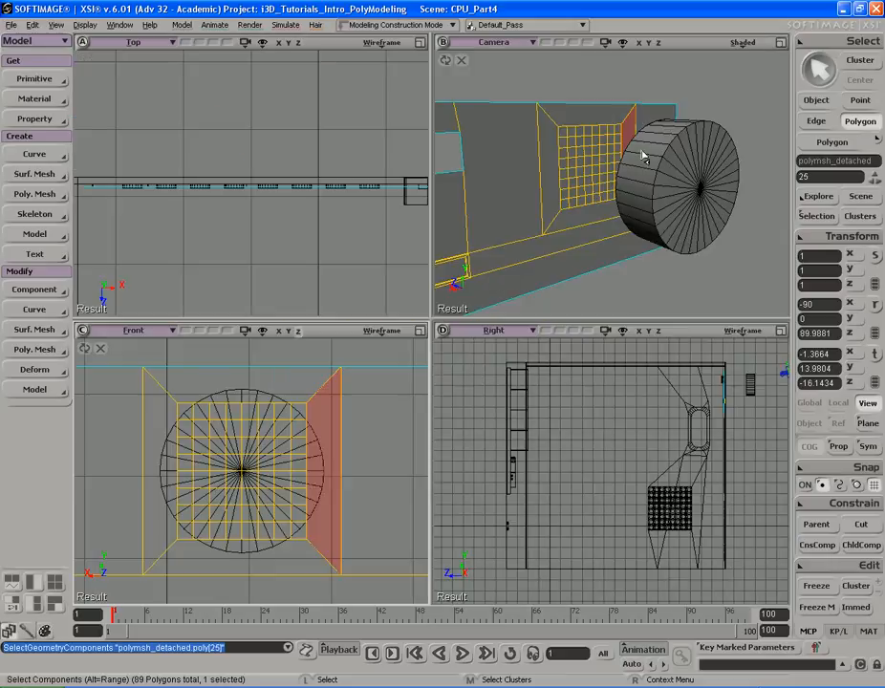
key("F12")
key("s")
right_click_drag(507, 284, 601, 310)
key("space")
left_click(603, 312)
key("v")
left_click_drag(602, 343, 351, 307)
key("s")
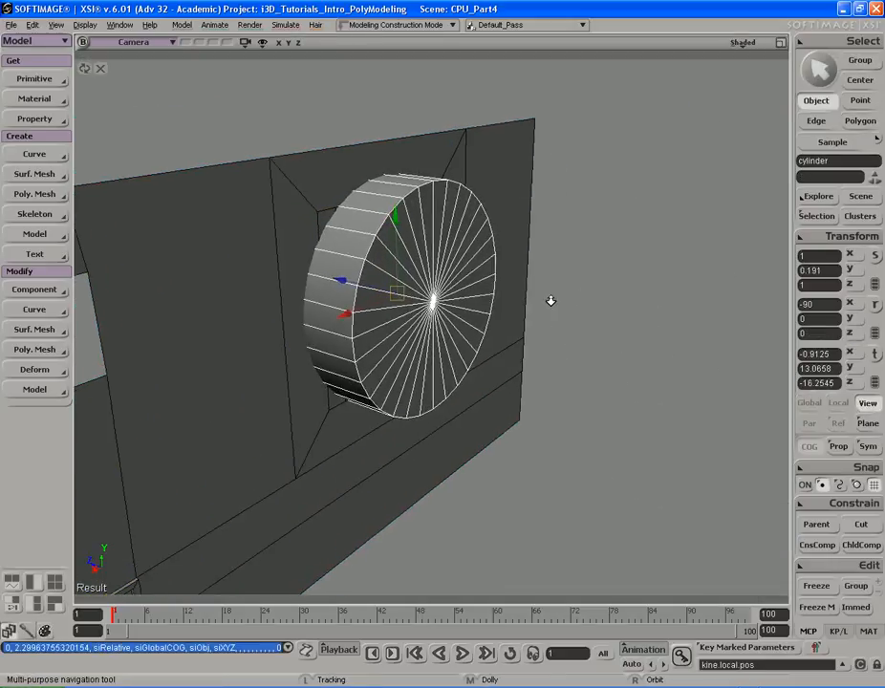
right_click_drag(579, 299, 535, 290)
key("s")
left_click_drag(534, 281, 546, 304)
mouse_move(546, 304)
right_mouse_down()
mouse_move(561, 300)
mouse_move(561, 308)
right_mouse_up()
key("v")
left_click_drag(403, 323, 413, 325)
- Select the cylinder's front cap polygons and extract them as a separate mesh, deleting them from the cylinder
key("s")
mouse_move(507, 313)
right_mouse_down()
mouse_move(530, 316)
mouse_move(521, 316)
right_mouse_up()
key("u")
mouse_move(441, 337)
left_mouse_down()
mouse_move(519, 316)
mouse_move(472, 324)
mouse_move(475, 313)
left_mouse_up()
right_click(517, 287)
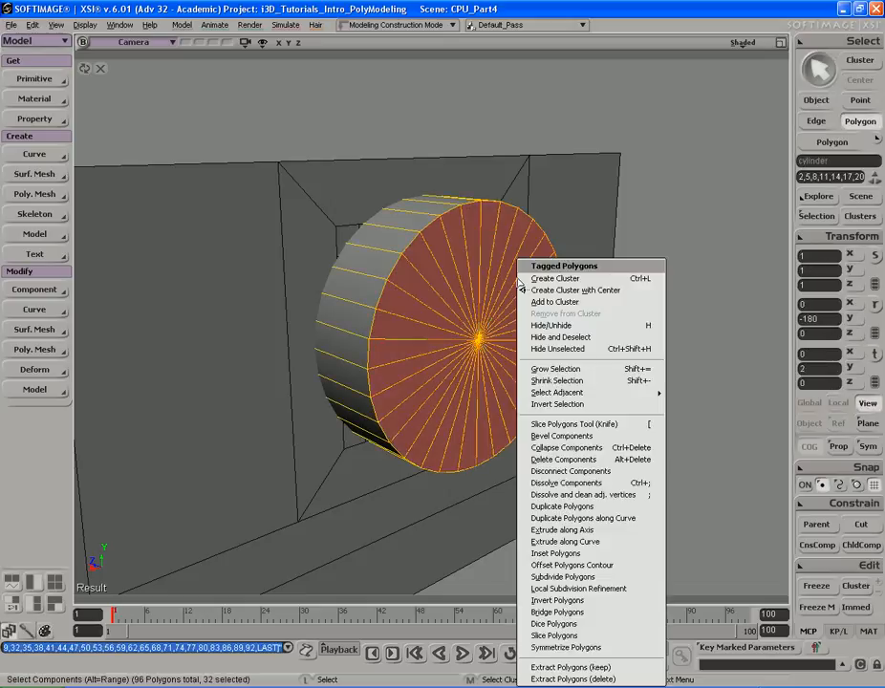
left_click(602, 674)
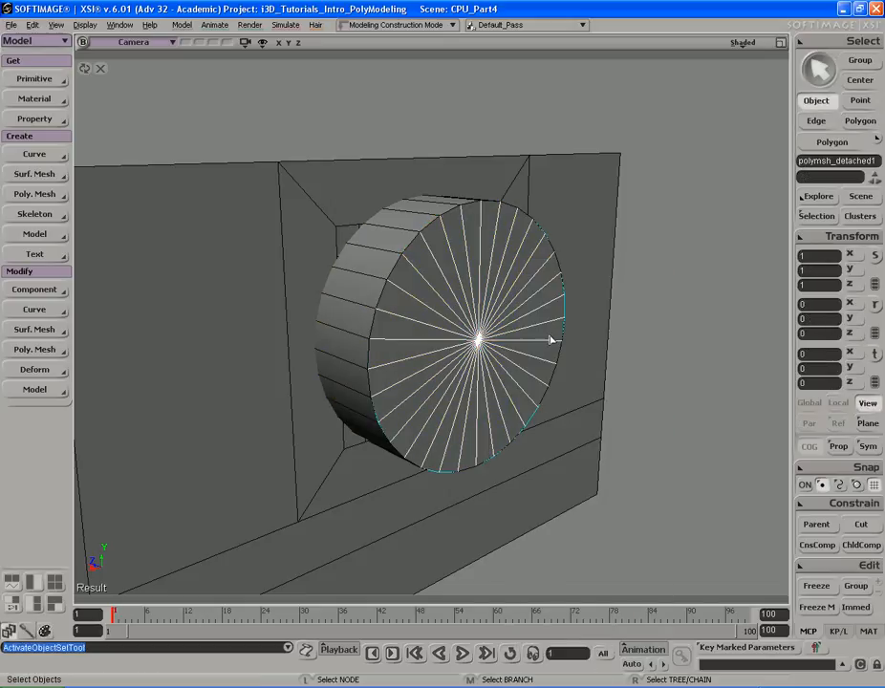
- Freeze the extracted cap mesh's modeling history and delete the original cylinder
left_click(370, 300)
left_click(491, 350)
left_click(810, 607)
left_click(360, 276)
key("Delete")
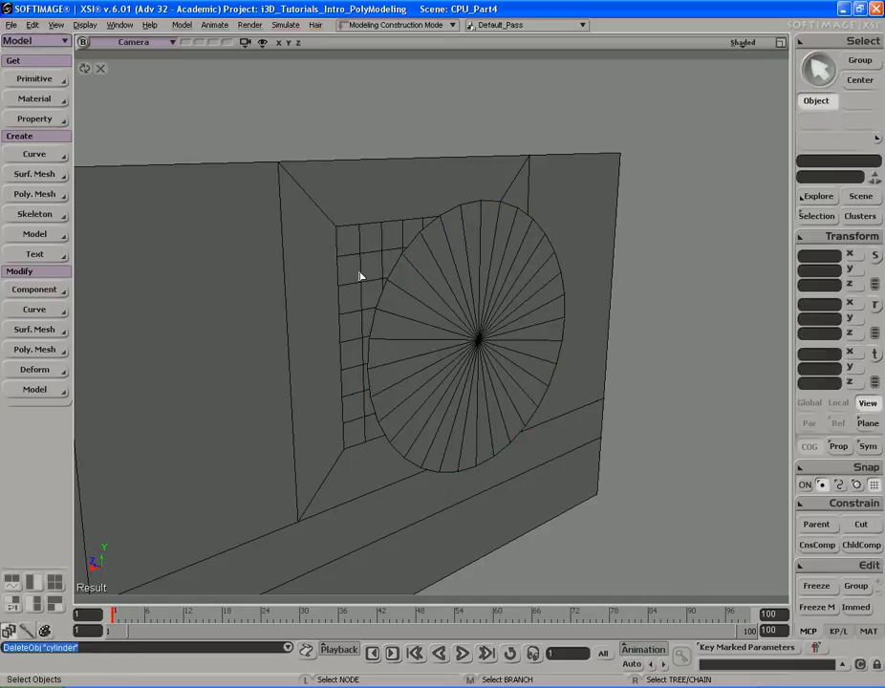
- Move the extracted cap mesh with snapping onto the panel's grid area
left_click(500, 292)
key("s")
right_click_drag(500, 293, 539, 292)
key("v")
key("ctrl")
key("s")
right_click_drag(447, 369, 486, 340)
key("ctrl")
left_click_drag(419, 321, 421, 317, "ctrl")
key("s")
right_click_drag(422, 317, 466, 292)
key("v")
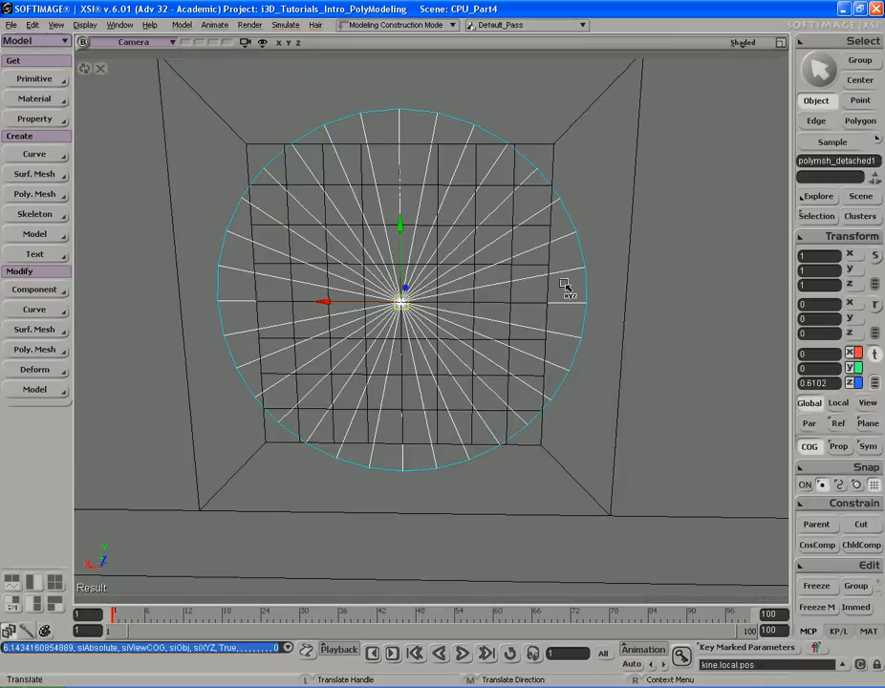
- Turn off grid snapping and tweak the grid's top and right border points outward onto the circular cap outline
key("F12")
key("F12")
key("s")
middle_click_drag(639, 274, 527, 242)
left_click_drag(528, 242, 552, 294)
key("space")
key("s")
middle_click_drag(556, 298, 519, 304)
left_click_drag(567, 319, 550, 294)
middle_click_drag(465, 278, 575, 205)
key("s")
left_click_drag(580, 201, 589, 216)
key("m")
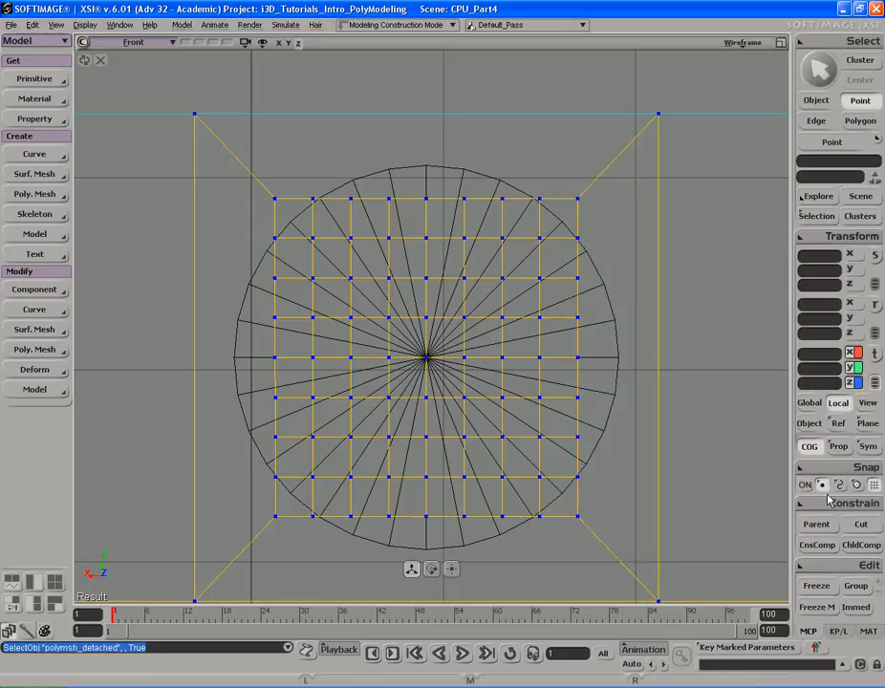
key("s")
left_click_drag(609, 280, 609, 297)
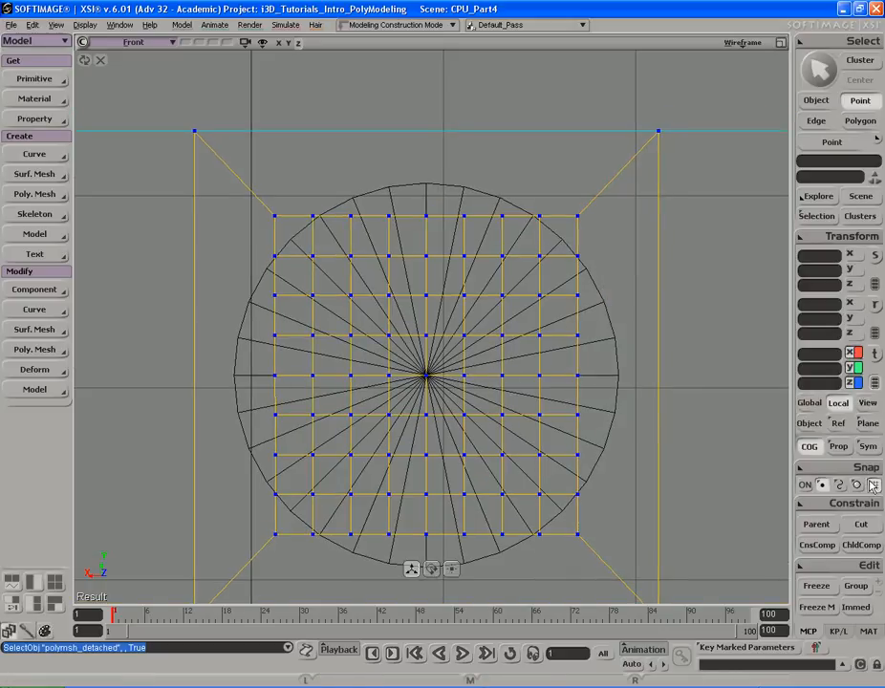
left_click(872, 487)
key("s")
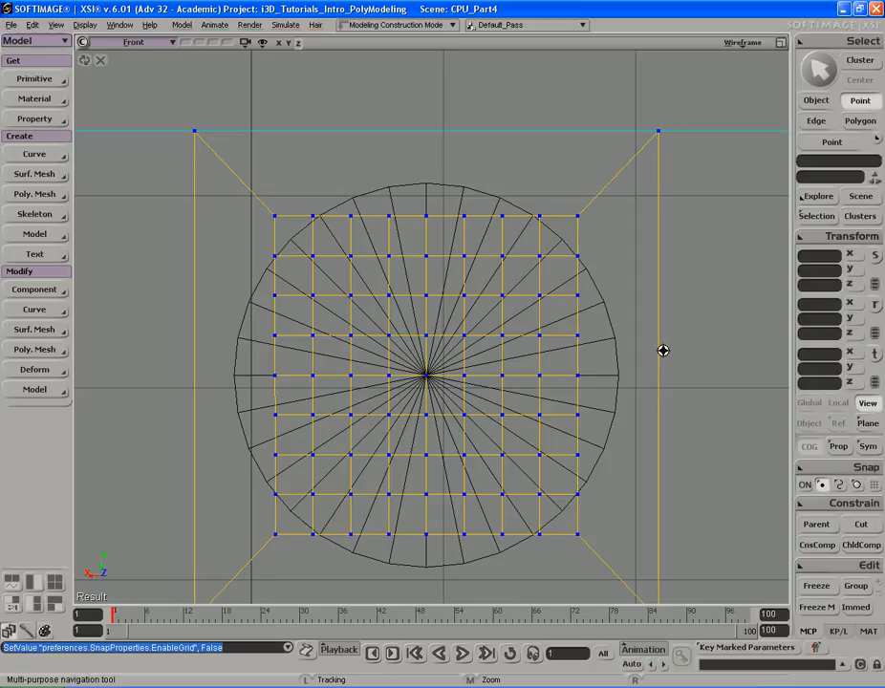
left_click_drag(664, 351, 660, 354)
key("m")
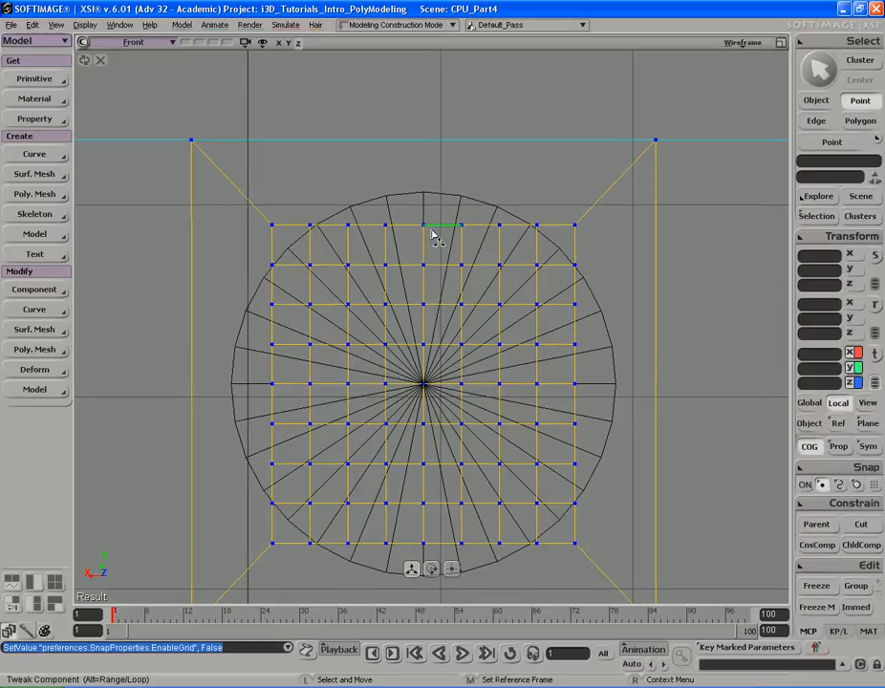
left_click_drag(426, 226, 425, 193)
left_click_drag(460, 226, 494, 210)
left_click(578, 225)
left_click_drag(578, 225, 612, 346)
left_click_drag(576, 385, 627, 387)
left_click_drag(576, 426, 614, 425)
left_click_drag(575, 465, 603, 460)
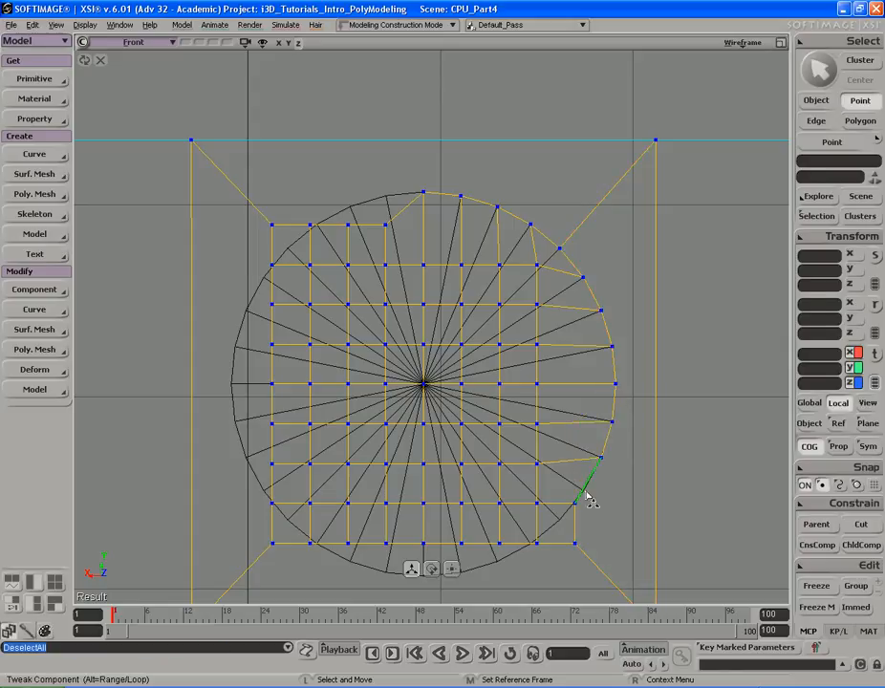
left_click_drag(578, 513, 585, 501)
left_click_drag(579, 550, 463, 573)
- Tweak the remaining grid border points outward so the grid conforms to the circular outline
key("s")
left_click_drag(526, 528, 524, 454)
left_click_drag(426, 415, 426, 446)
left_click_drag(388, 416, 388, 447)
left_click_drag(347, 414, 235, 291)
left_click_drag(273, 253, 233, 255)
left_click_drag(338, 253, 364, 402)
left_click_drag(297, 361, 263, 365)
left_click_drag(294, 324, 281, 327)
left_click_drag(297, 285, 291, 293)
left_click_drag(299, 244, 414, 216)
key("s")
middle_click_drag(467, 363, 436, 363)
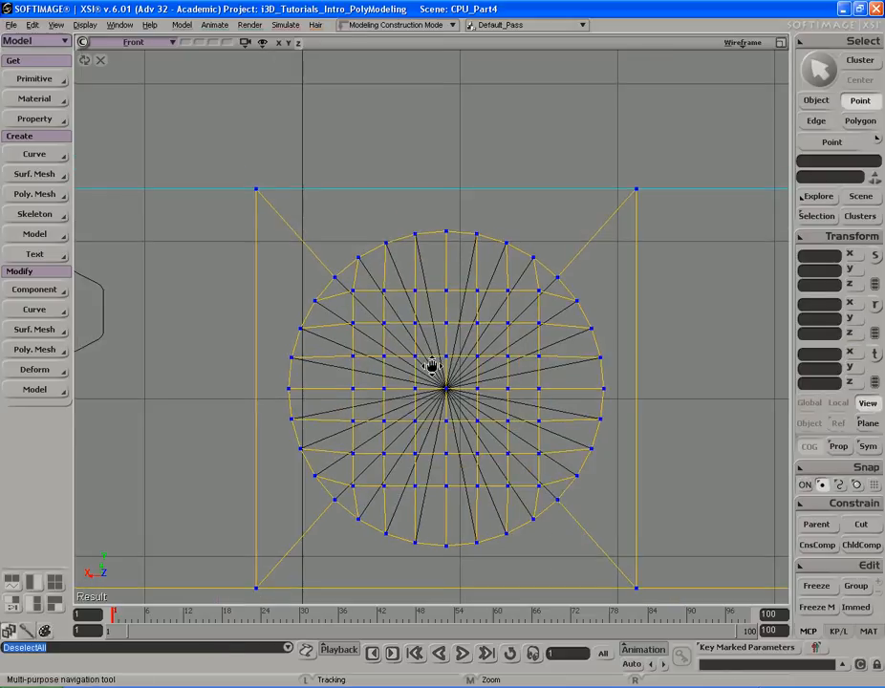
left_click_drag(436, 364, 431, 364)
key("m")
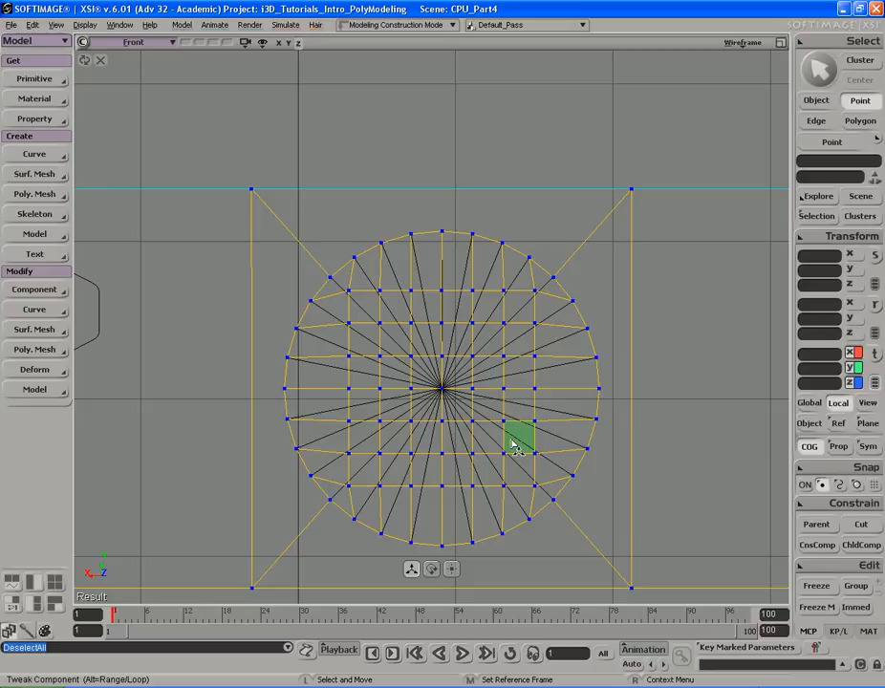
- Delete the leftover radial cap mesh, keeping the fitted grid on the panel
key("s")
mouse_move(500, 394)
middle_mouse_down()
mouse_move(517, 389)
mouse_move(509, 412)
middle_mouse_up()
left_click_drag(509, 412, 499, 393)
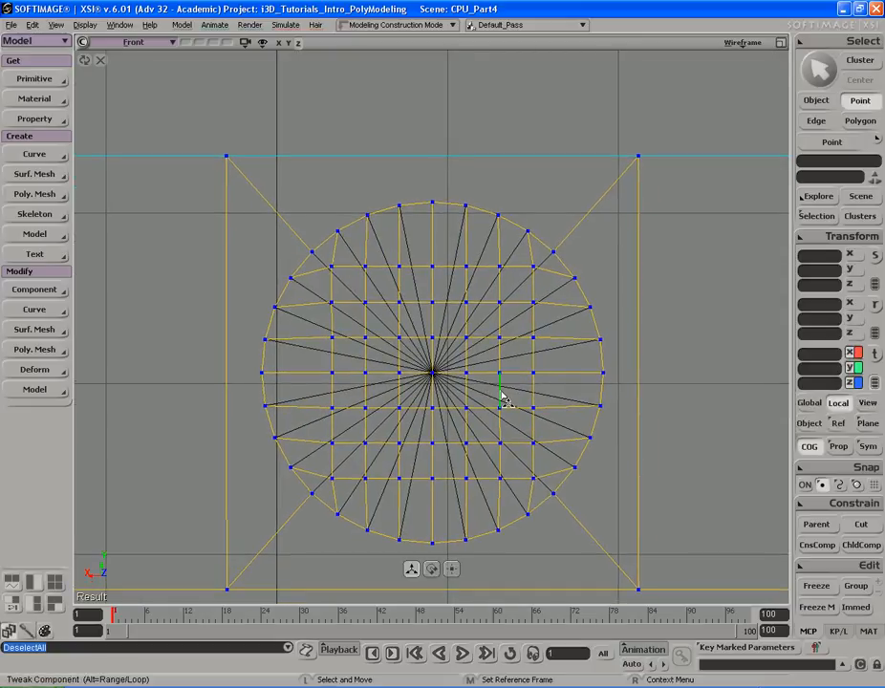
key("F12")
key("F12")
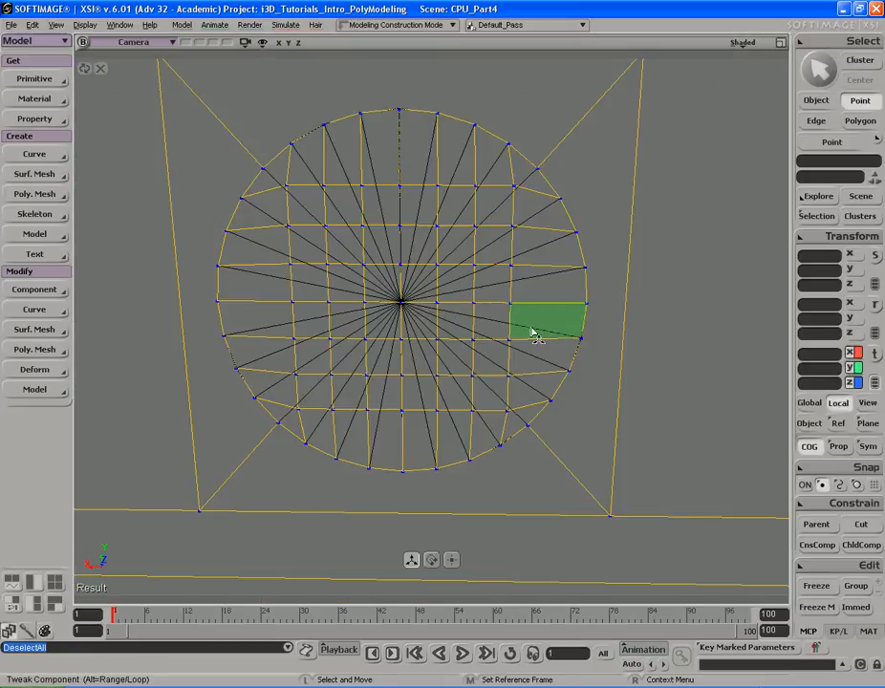
key("s")
right_click_drag(544, 329, 457, 320)
key("space")
key("s")
middle_click_drag(457, 320, 541, 324)
left_click_drag(540, 324, 564, 355)
right_click_drag(565, 354, 534, 333)
left_click(534, 333)
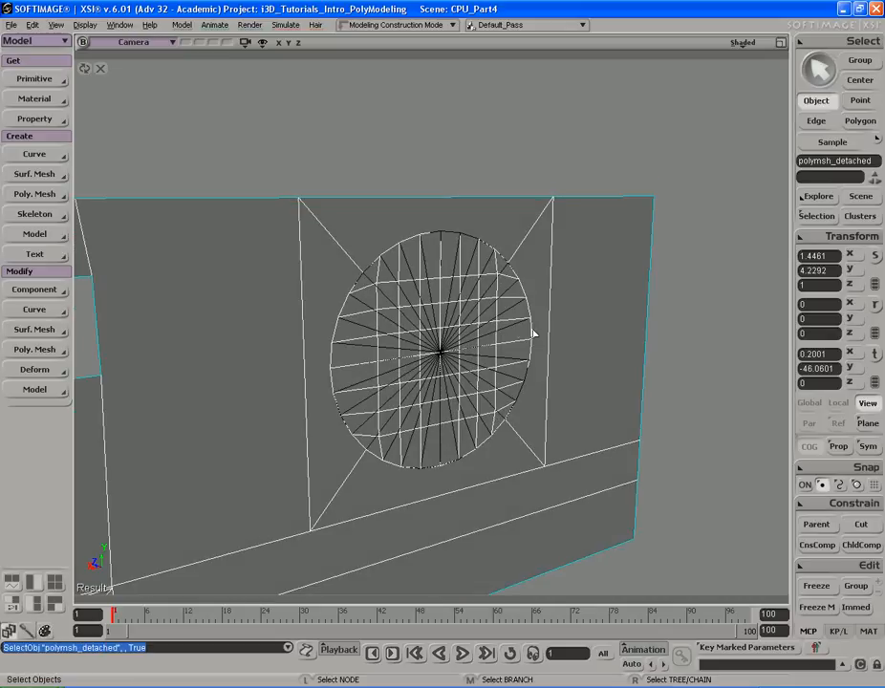
left_click_drag(522, 330, 519, 333)
left_click(587, 306, "ctrl")
key("s")
right_click_drag(525, 326, 500, 336)
key("Delete")
key("s")
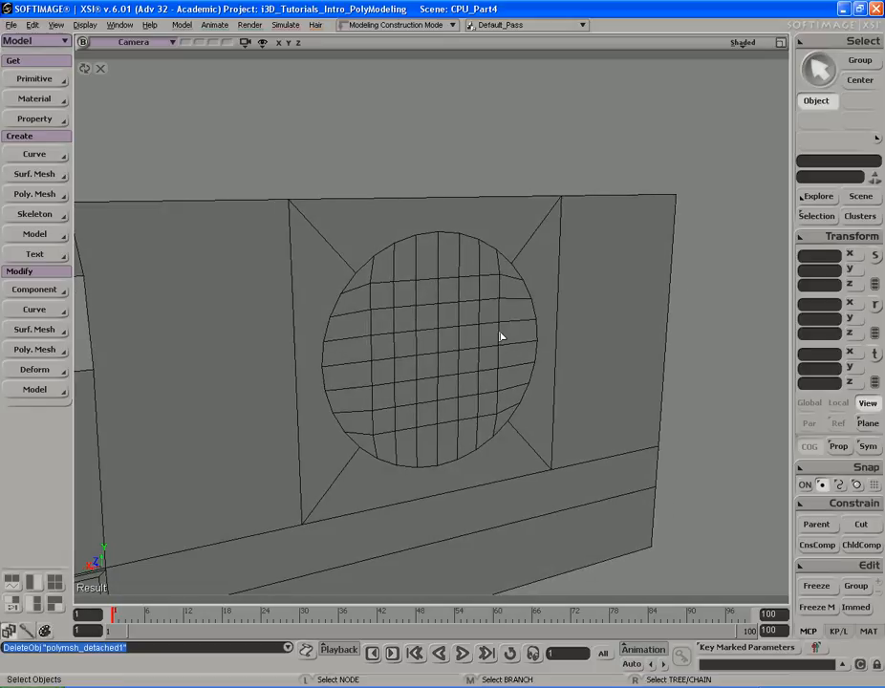
- Select the grid polygons inside the circular cap and save the scene
key("s")
middle_click_drag(450, 330, 496, 328)
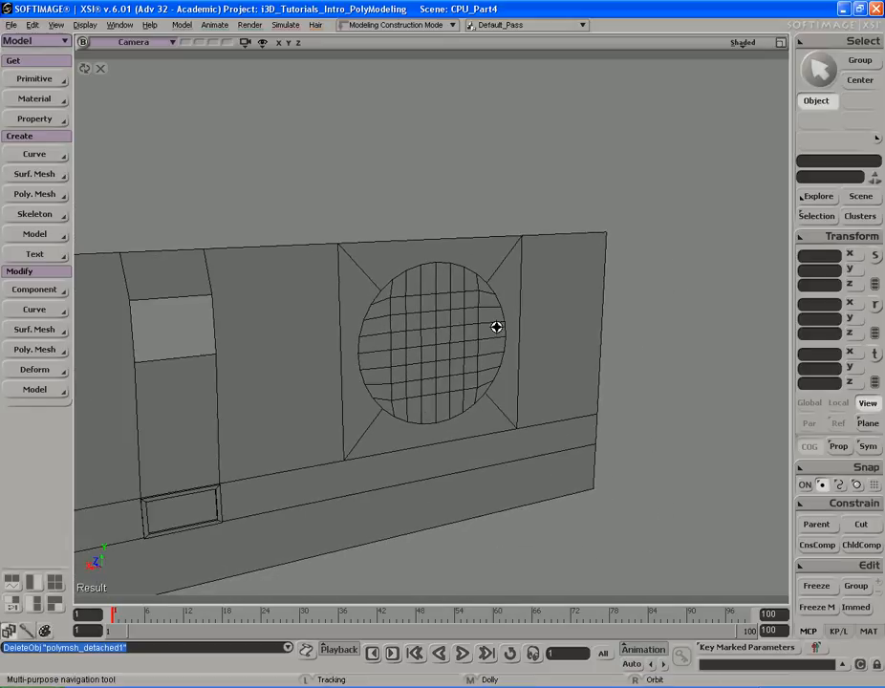
left_click_drag(506, 335, 513, 326)
middle_click_drag(514, 326, 505, 335)
key("u")
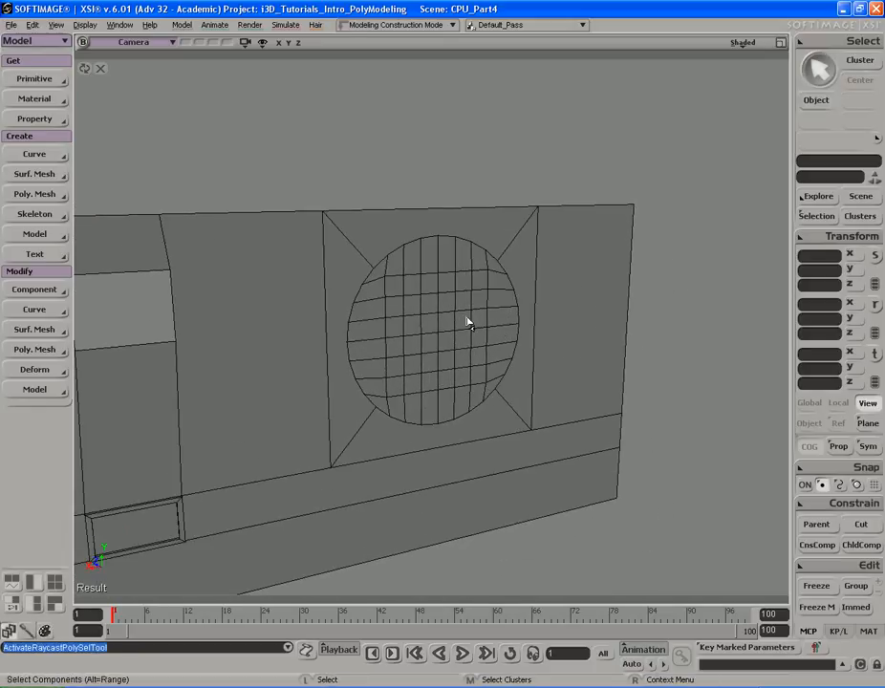
key("space")
left_click(468, 322)
key("u")
key("s")
right_click_drag(488, 319, 445, 314)
mouse_move(476, 295)
left_mouse_down()
mouse_move(437, 272)
mouse_move(411, 368)
mouse_move(393, 368)
mouse_move(435, 314)
mouse_move(394, 277)
mouse_move(411, 421)
left_mouse_up()
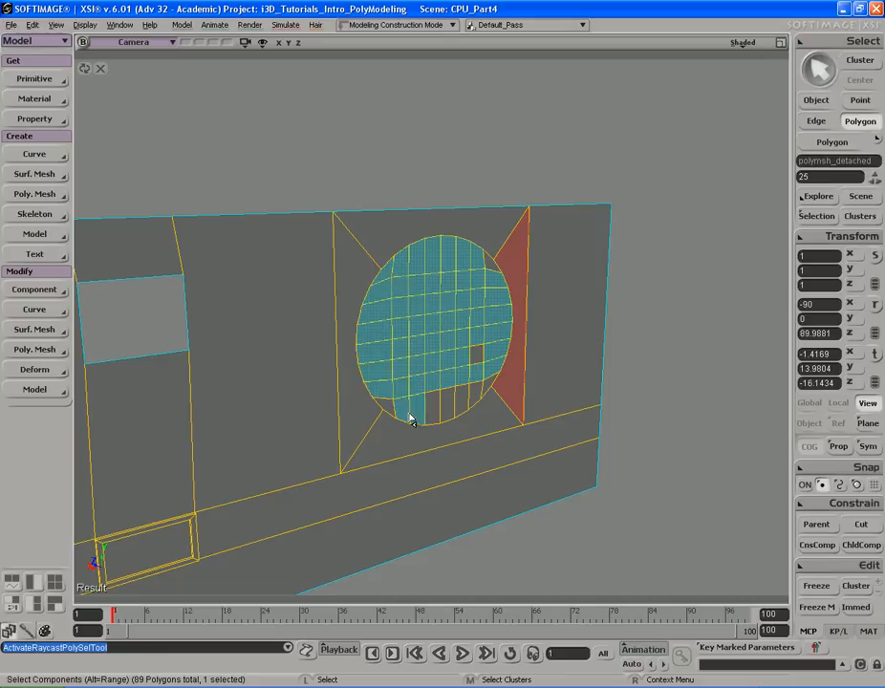
mouse_move(484, 384)
left_mouse_down()
mouse_move(489, 257)
mouse_move(525, 237)
left_mouse_up()
key("s")
mouse_move(510, 317)
right_mouse_down()
mouse_move(378, 308)
mouse_move(480, 310)
mouse_move(466, 310)
mouse_move(487, 313)
mouse_move(490, 325)
right_mouse_up()
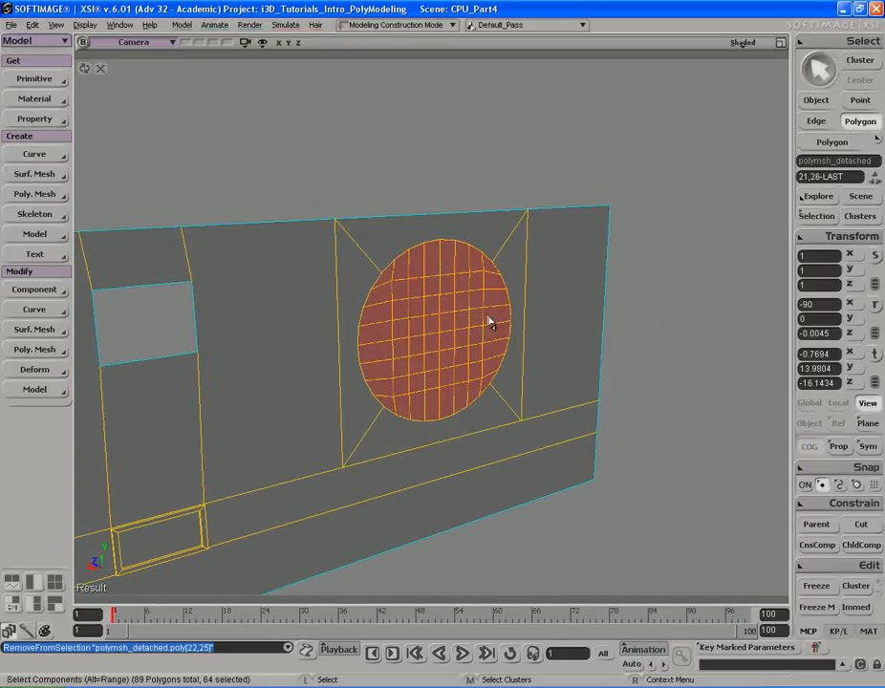
left_click(760, 662)
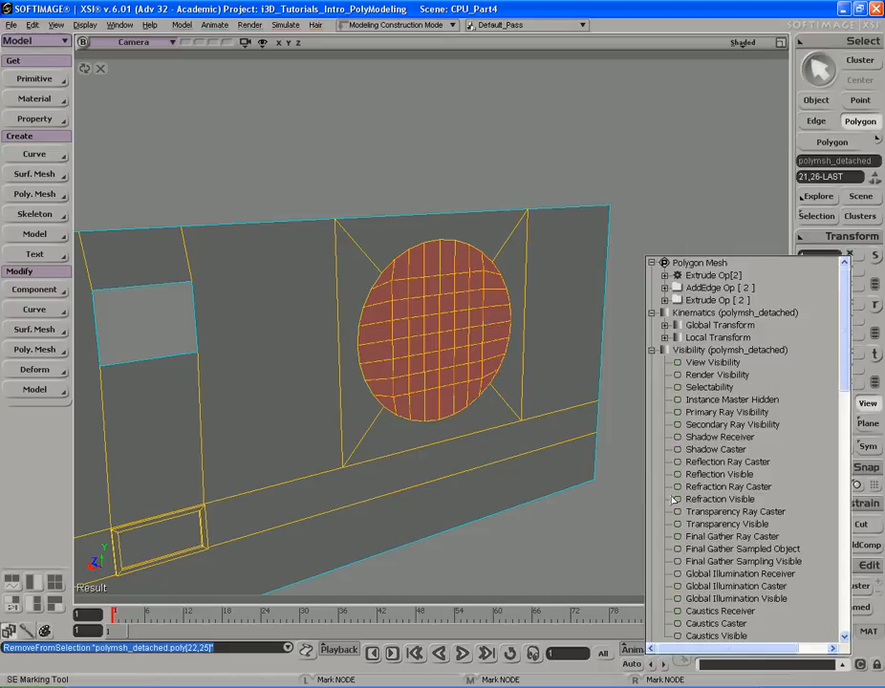
key("s")
right_click_drag(637, 300, 634, 315)
key("ctrl+s")
key("s")
right_click_drag(636, 313, 642, 270)
middle_click_drag(643, 270, 591, 270)
right_click_drag(591, 271, 609, 269)
key("x")
key("s")
mouse_move(609, 265)
left_mouse_down()
mouse_move(602, 251)
mouse_move(616, 250)
left_mouse_up()
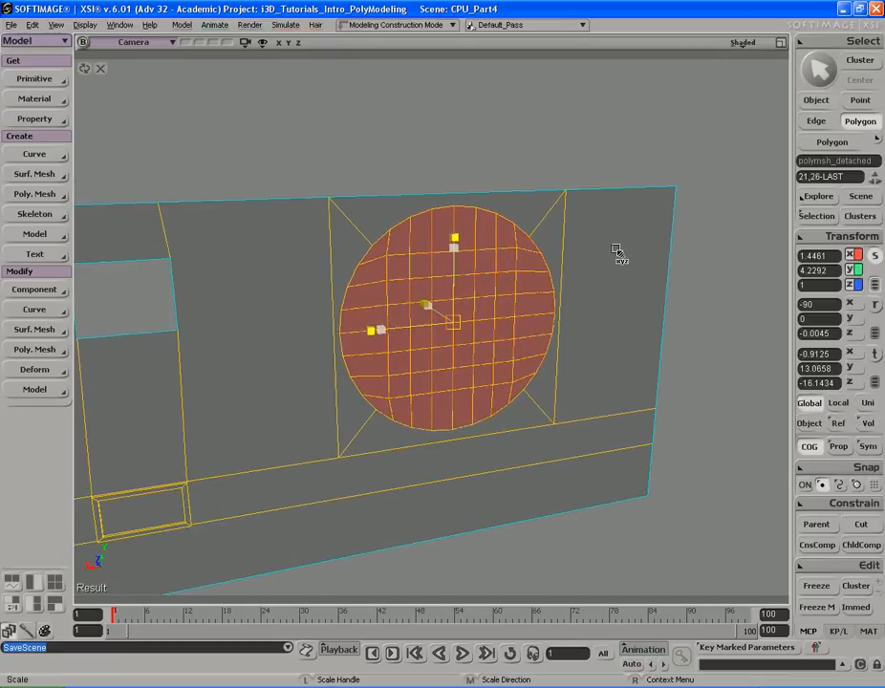
- Reselect all the grid polygons inside the circular cap
key("s")
middle_click_drag(617, 249, 563, 237)
right_click_drag(563, 237, 585, 231)
key("s")
left_click_drag(574, 260, 584, 256)
key("space")
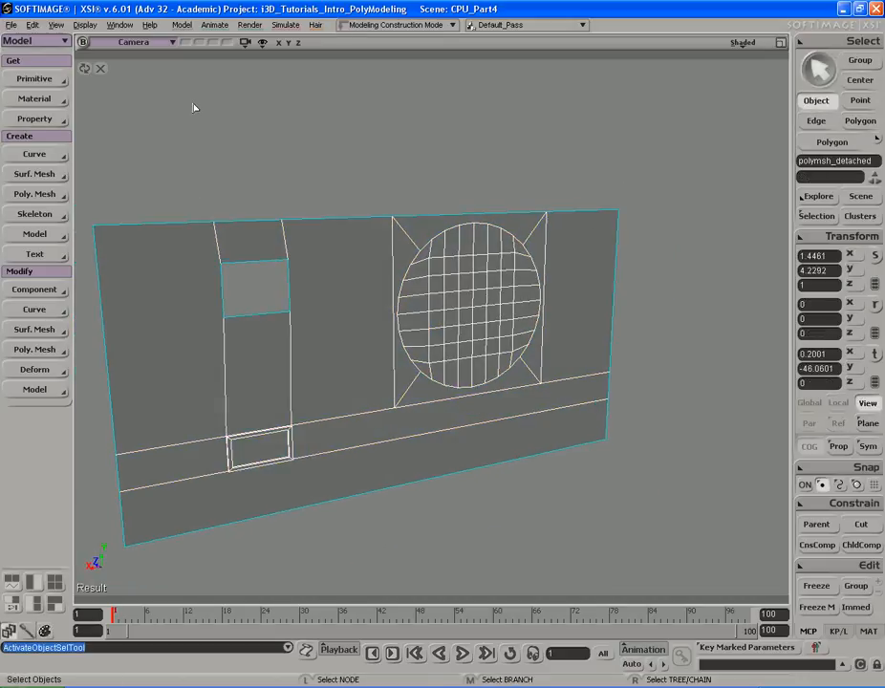
left_click(85, 67)
key("s")
mouse_move(474, 260)
middle_mouse_down()
mouse_move(496, 246)
mouse_move(483, 244)
middle_mouse_up()
left_click_drag(483, 243, 468, 230)
key("u")
key("s")
right_click_drag(468, 237, 501, 250)
middle_click_drag(501, 251, 456, 244)
left_click_drag(456, 244, 472, 215)
middle_click_drag(537, 237, 487, 243)
left_click_drag(487, 243, 486, 229)
right_click_drag(485, 229, 468, 226)
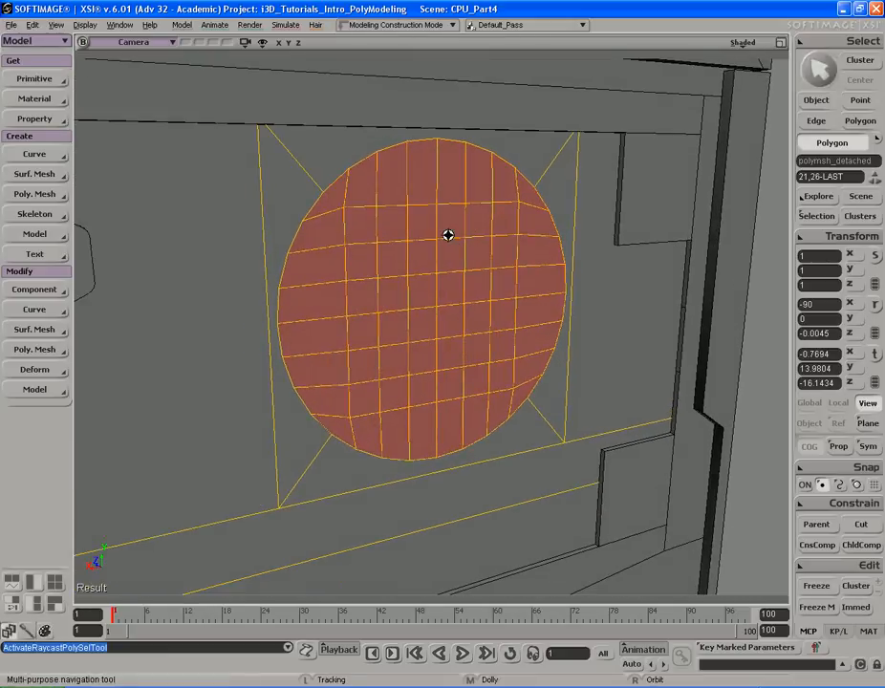
- Duplicate the selected circle polygons repeatedly, scaling each copy inward to build concentric rings around the vent
key("s")
right_click_drag(453, 249, 450, 239)
key("ctrl+d")
key("c")
key("x")
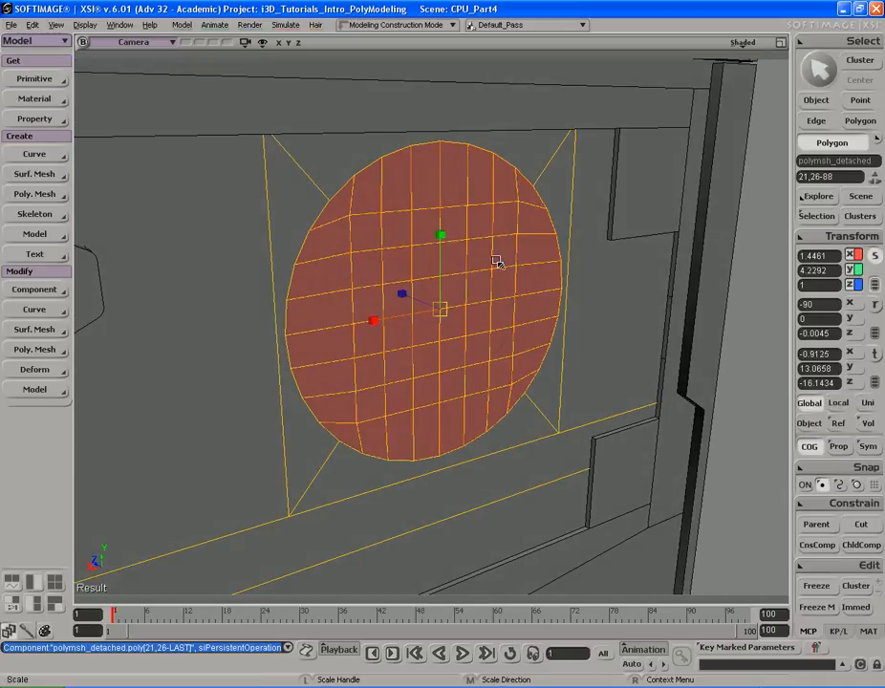
left_click_drag(558, 219, 540, 221)
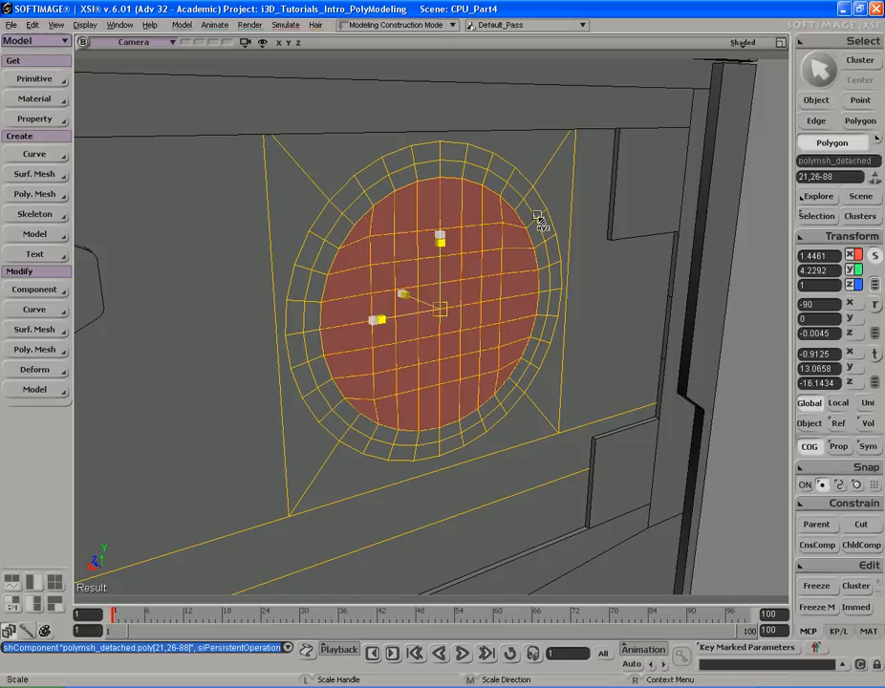
left_click_drag(539, 218, 585, 191)
scroll(510, 221, "up", 5)
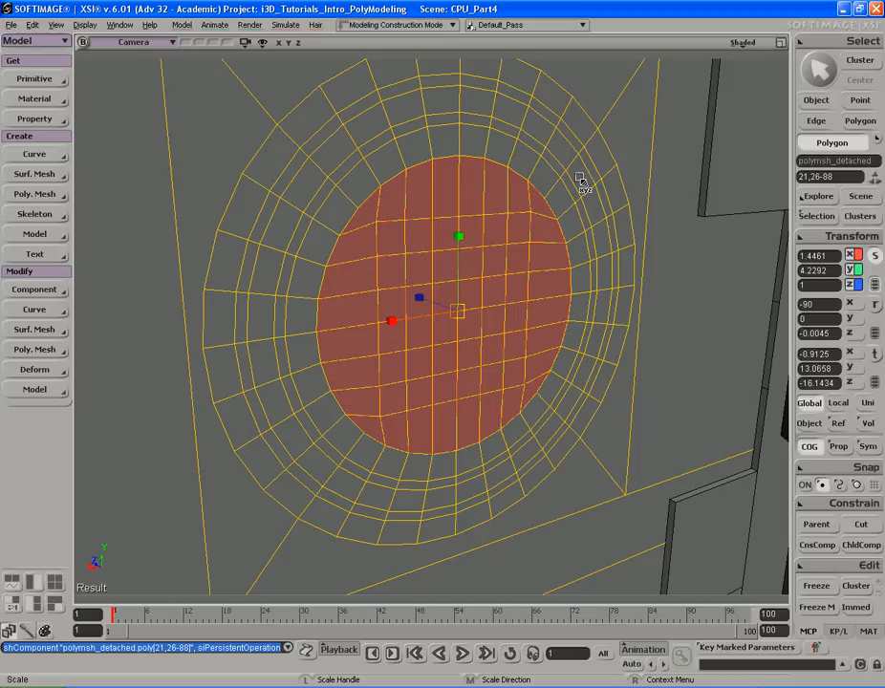
left_click_drag(580, 180, 551, 184)
key("s")
middle_click_drag(306, 197, 476, 191)
right_click_drag(476, 192, 457, 207)
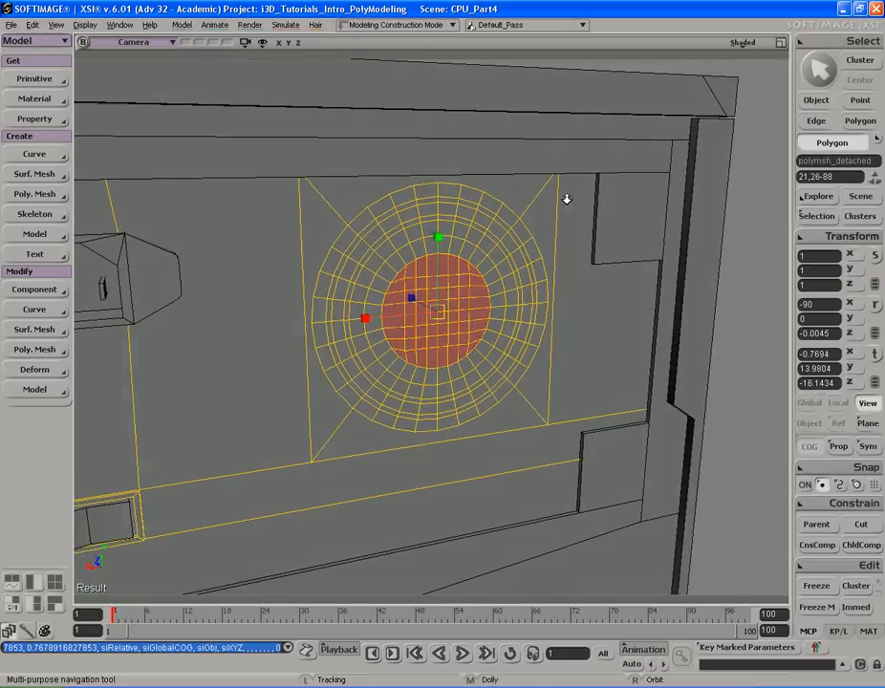
middle_click_drag(567, 198, 456, 200)
left_click_drag(456, 199, 462, 196)
right_click_drag(461, 190, 460, 192)
middle_click_drag(526, 188, 516, 188)
right_click_drag(516, 188, 354, 200)
- Switch to the CPU4.jpg reference photo to study the rear fan grille, then return to the vent model
key("x")
key("u")
key("s")
middle_click_drag(353, 199, 417, 194)
right_click_drag(417, 194, 426, 196)
middle_click_drag(427, 196, 448, 182)
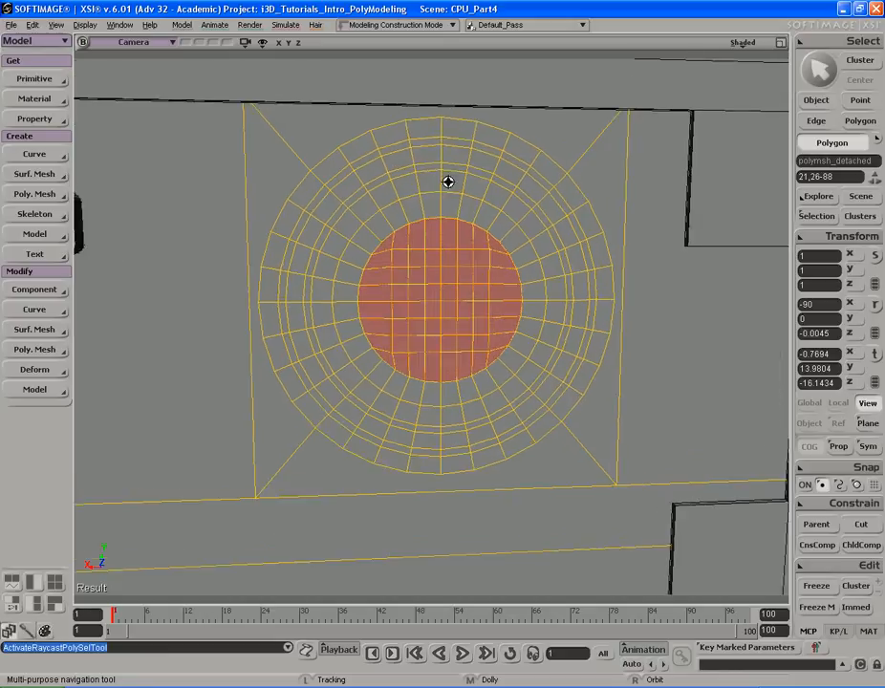
right_click_drag(448, 181, 459, 187)
left_click_drag(459, 188, 449, 190)
key("s")
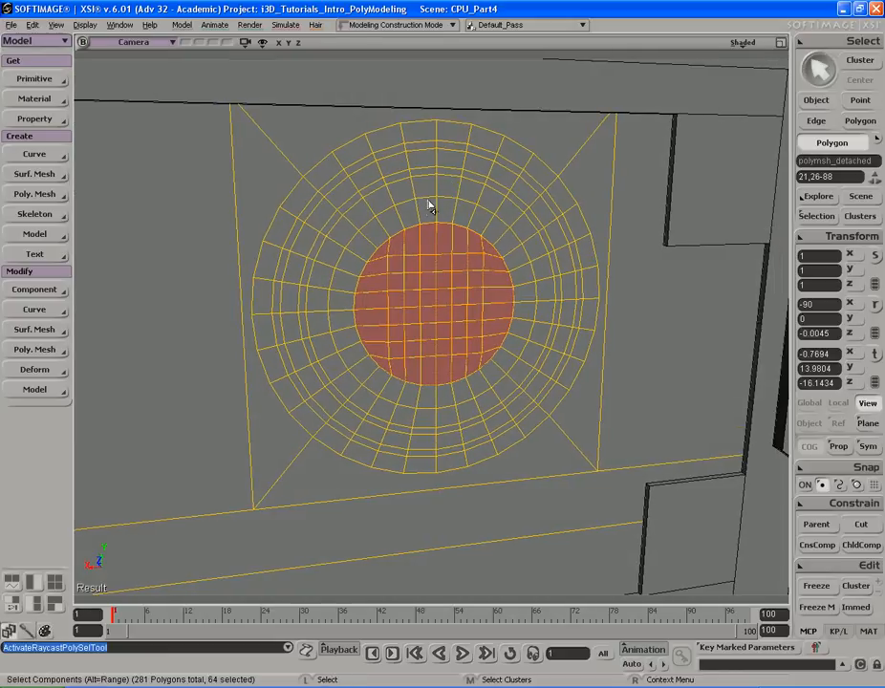
key("alt+Tab")
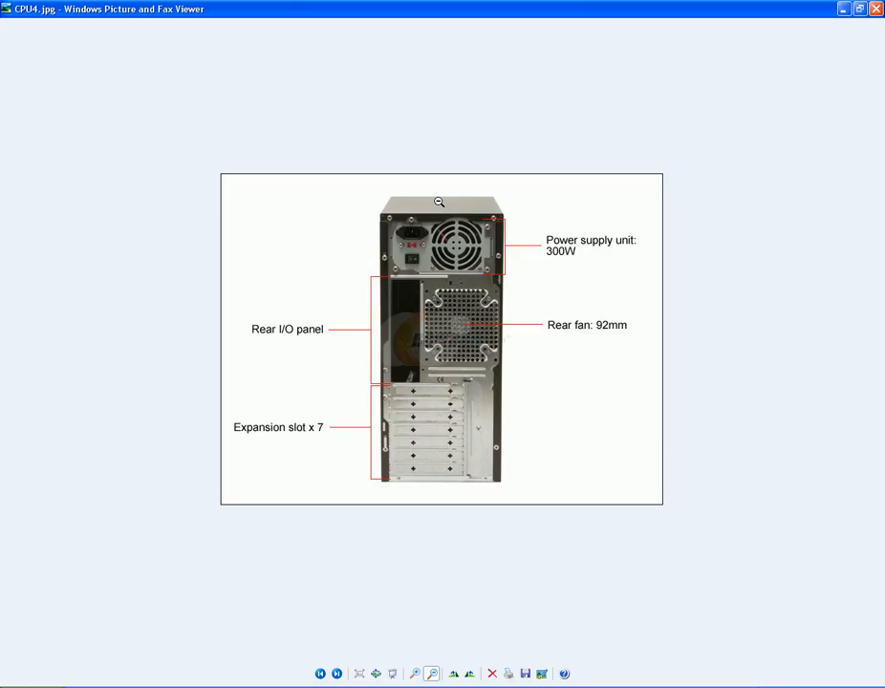
key("alt+Tab")
key("s")
right_click_drag(439, 203, 466, 180)
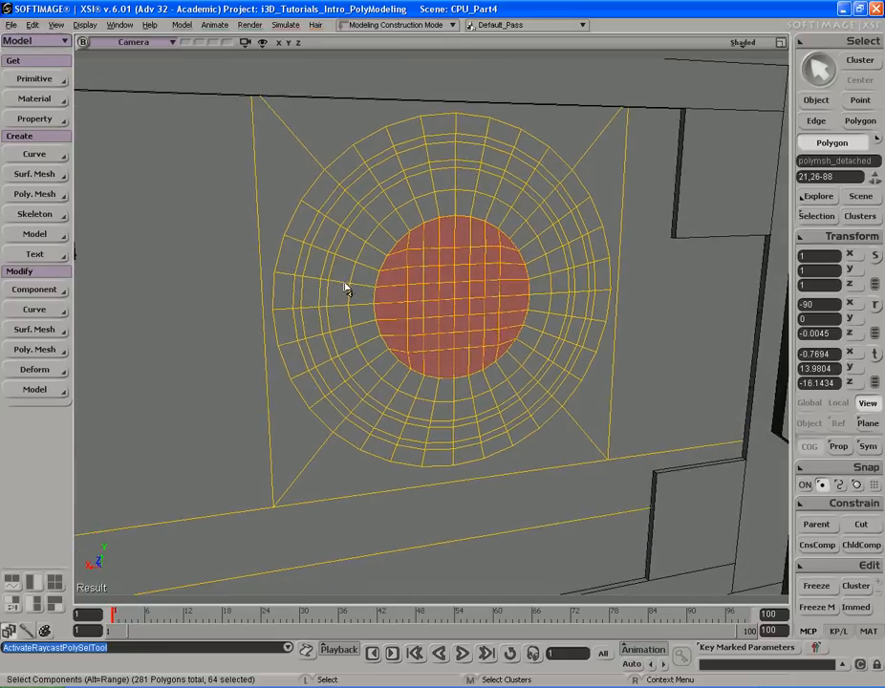
- Select alternating outer-ring polygon segments around the upper and right parts of the vent
left_click(285, 291)
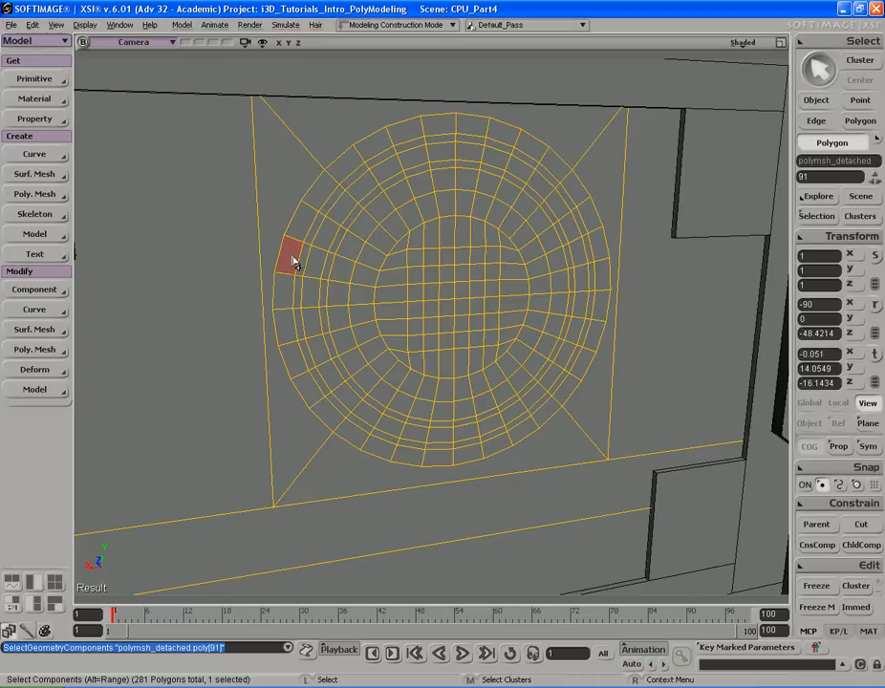
right_click_drag(463, 144, 432, 76)
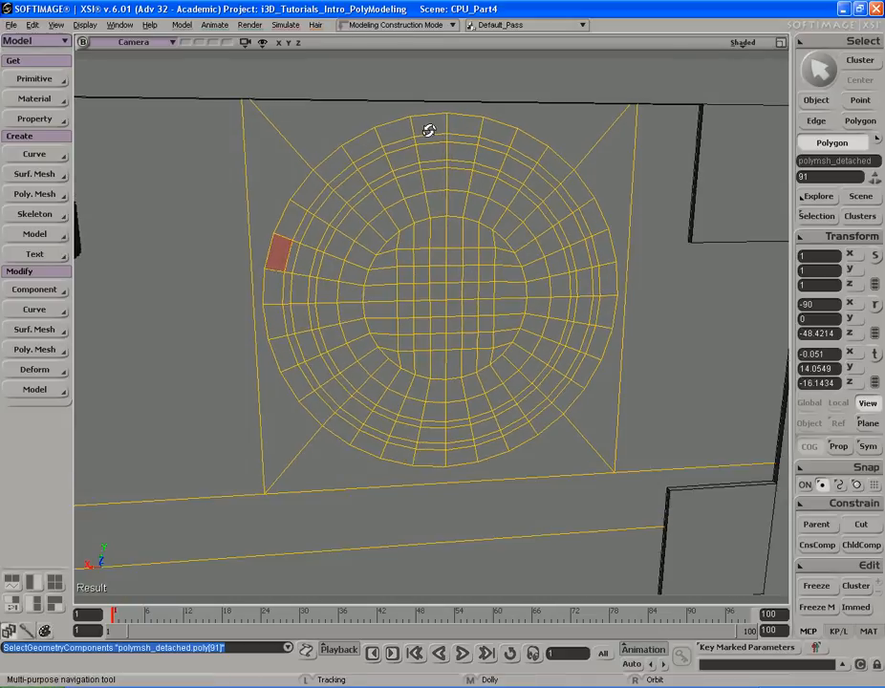
left_click(398, 138, "alt")
right_click_drag(398, 139, 460, 180)
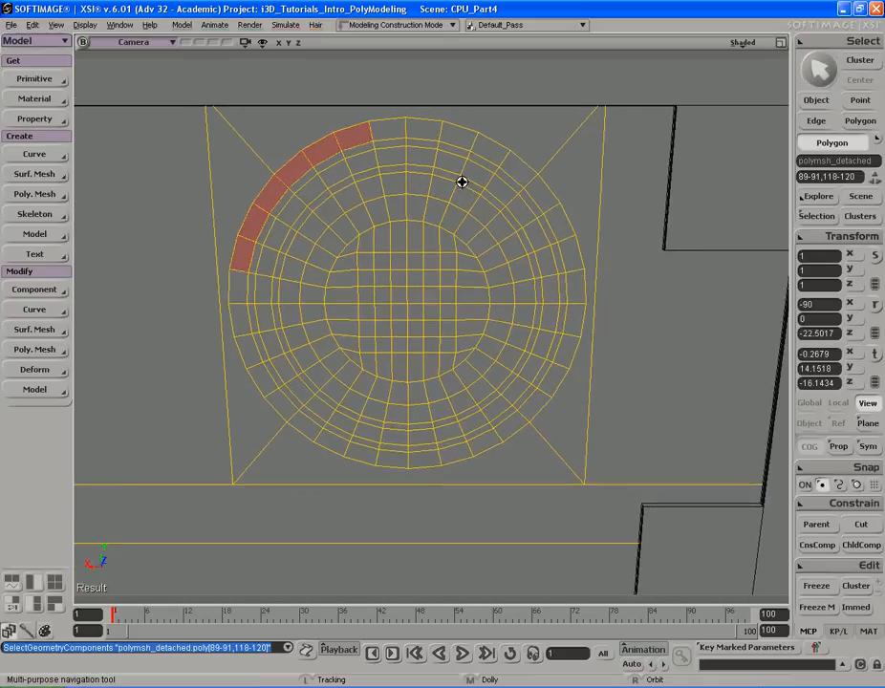
left_click(458, 141, "shift")
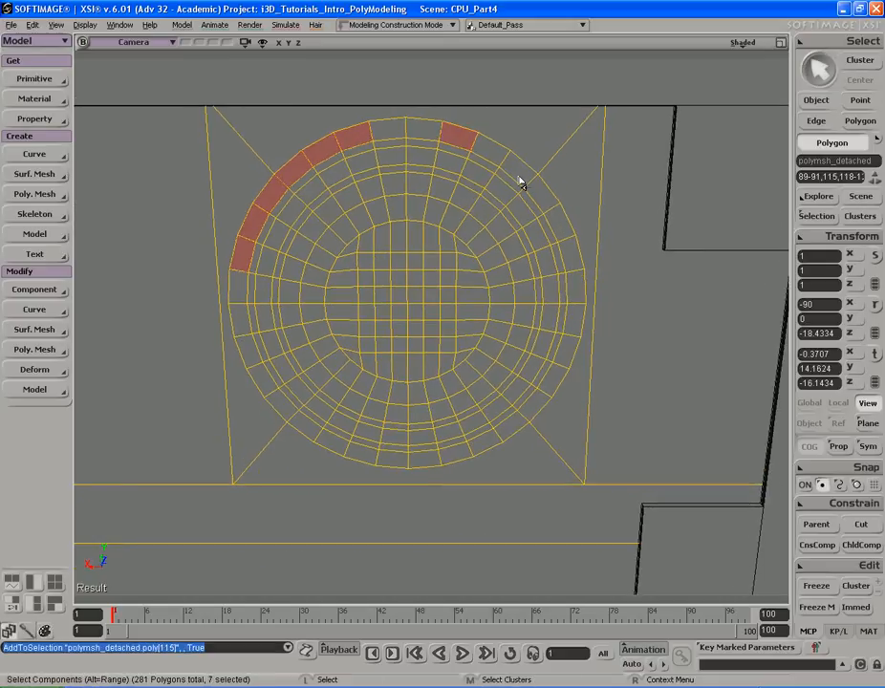
left_click(577, 272, "alt+shift")
right_click_drag(576, 263, 571, 326)
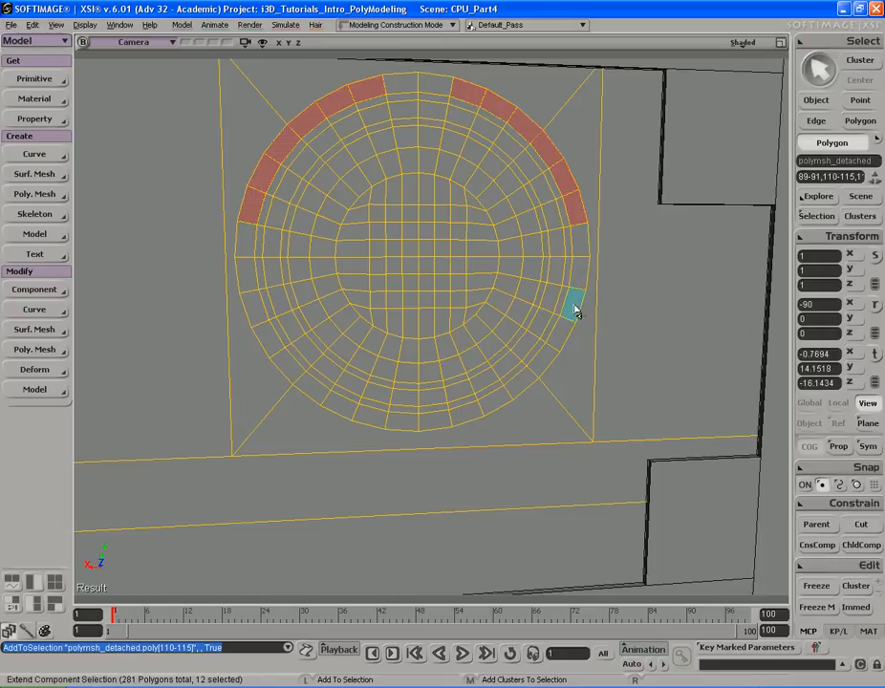
left_click(574, 306, "shift")
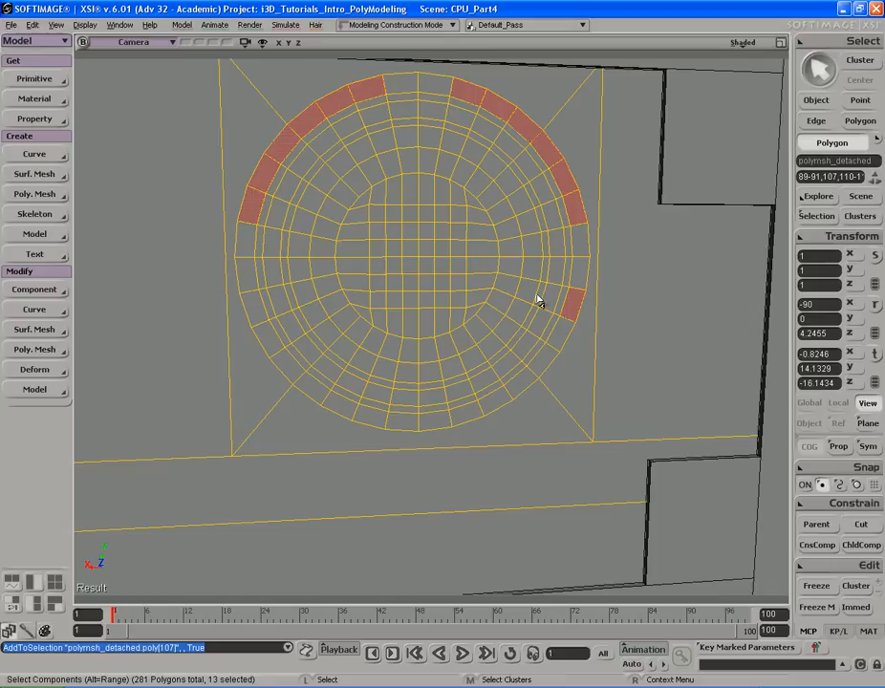
key("s")
left_click_drag(535, 295, 540, 319)
right_click_drag(540, 318, 597, 317)
middle_click_drag(596, 317, 585, 340)
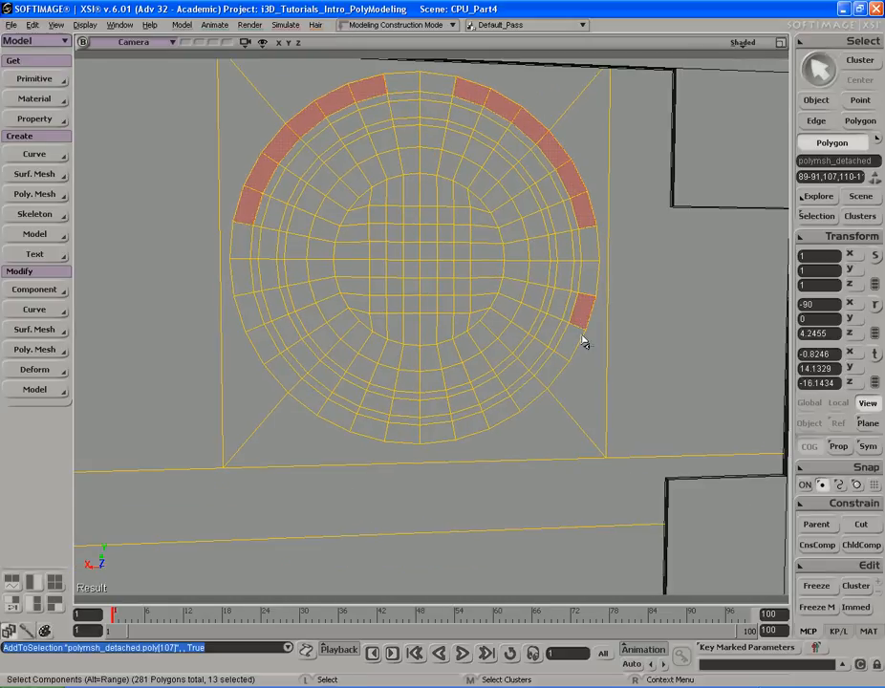
key("s")
right_click_drag(564, 374, 567, 363)
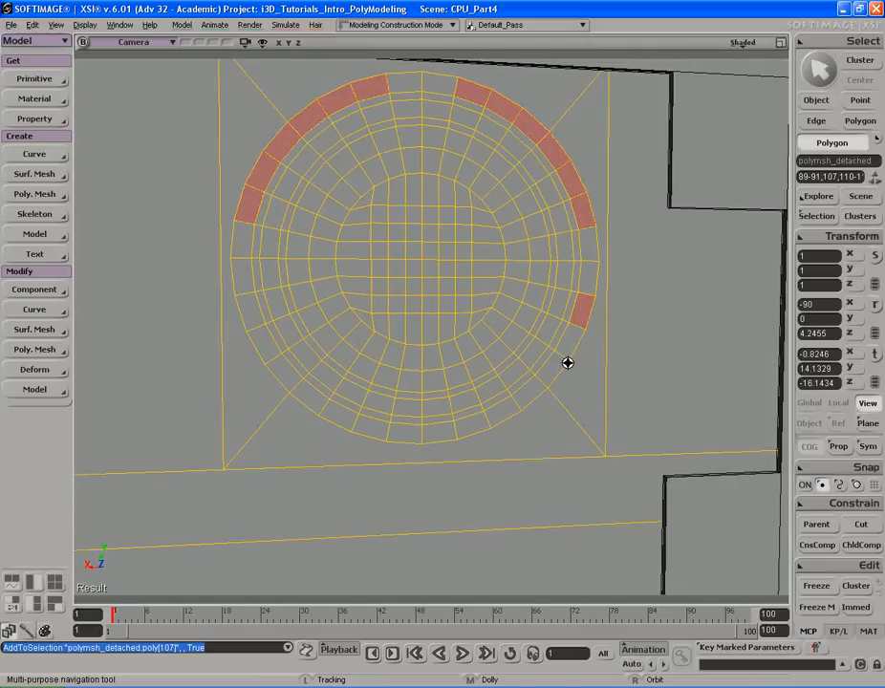
- Extend the selection with alternating outer-ring segments around the lower and left parts of the vent
left_click(478, 430, "alt+shift")
key("s")
right_click_drag(378, 367, 350, 361)
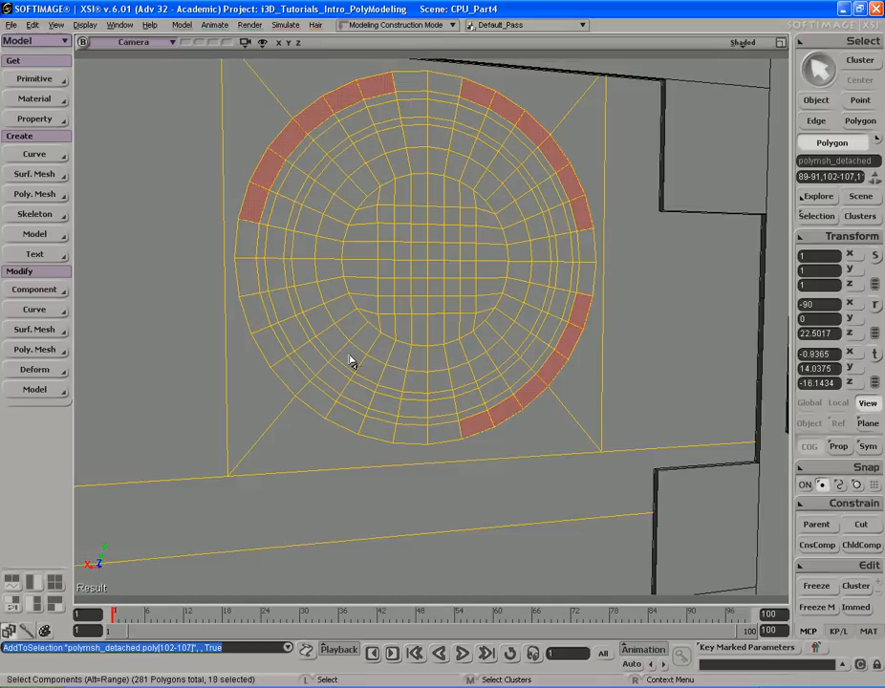
left_click(256, 319, "shift")
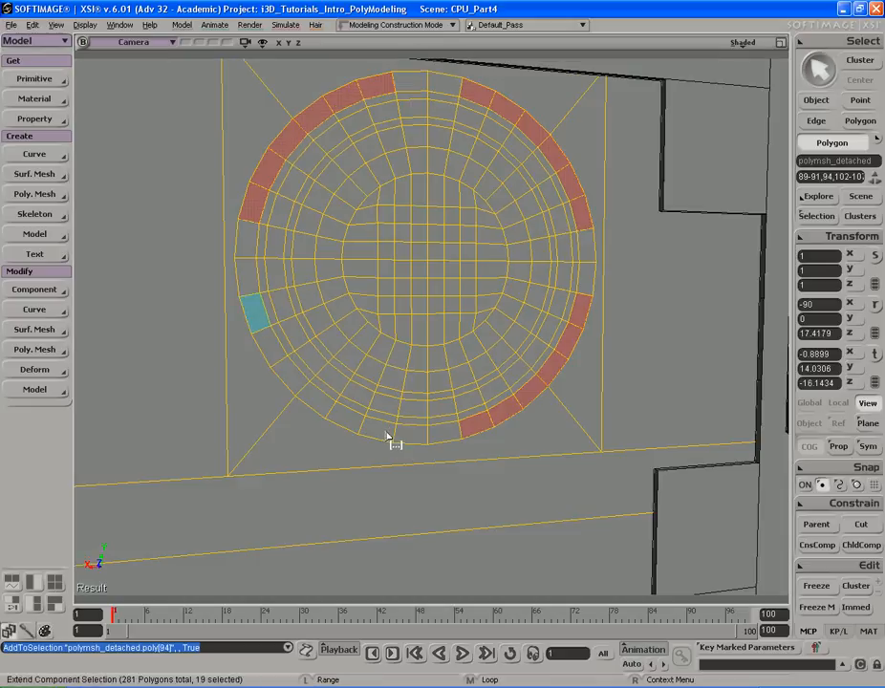
left_click(387, 435, "alt+shift")
key("s")
right_click_drag(452, 405, 486, 355)
key("s")
mouse_move(537, 273)
right_mouse_down()
mouse_move(496, 262)
mouse_move(554, 269)
right_mouse_up()
middle_click_drag(553, 269, 469, 263)
right_click_drag(468, 263, 431, 275)
left_click(266, 301, "shift")
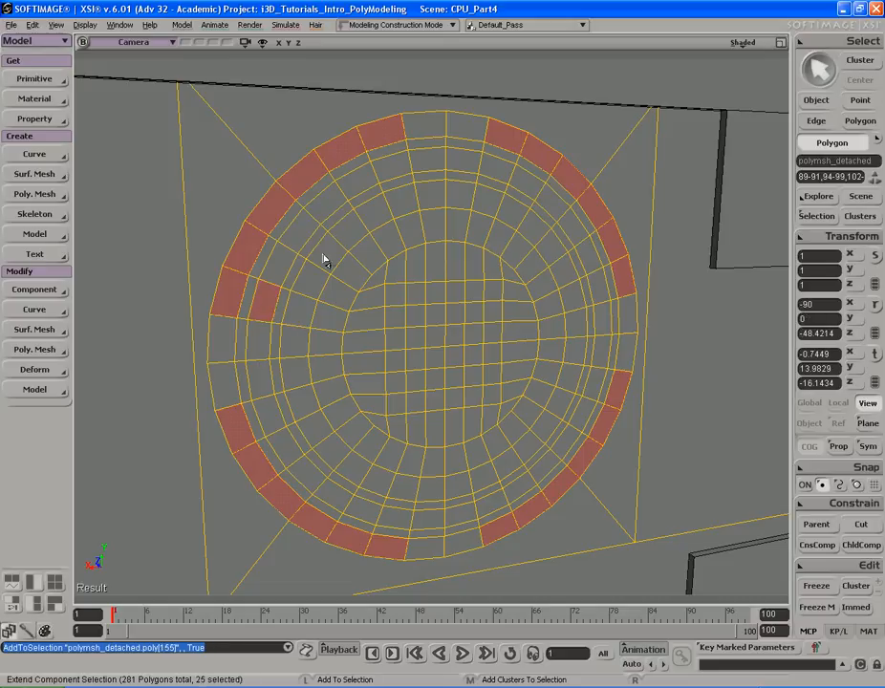
- Extend the selection with alternating segments of the second ring all the way around the vent
left_click(392, 167, "alt+shift")
left_click(498, 169, "shift")
left_click(603, 292, "alt+shift")
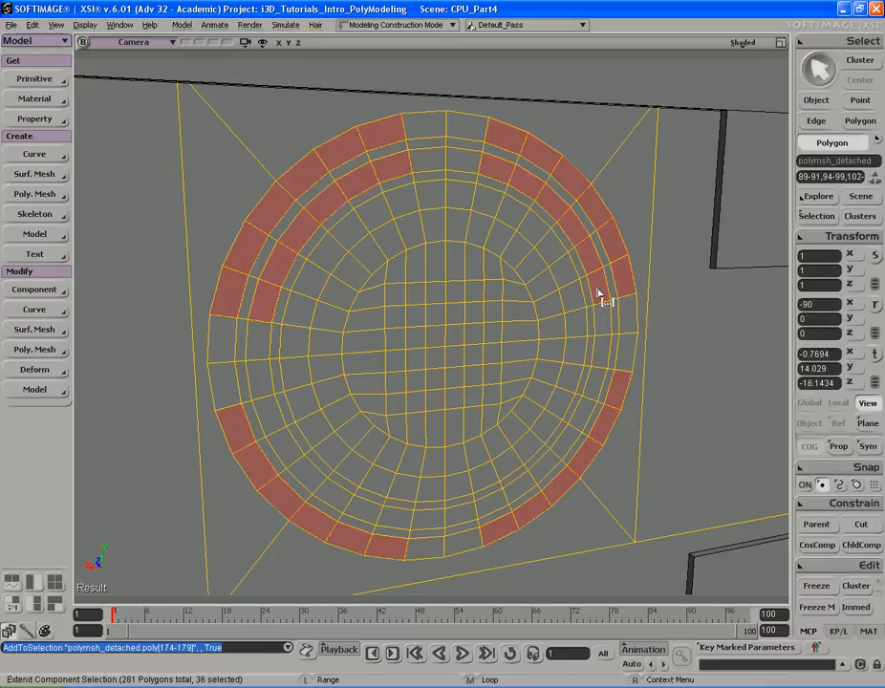
left_click(600, 384, "shift")
left_click(497, 512, "alt+shift")
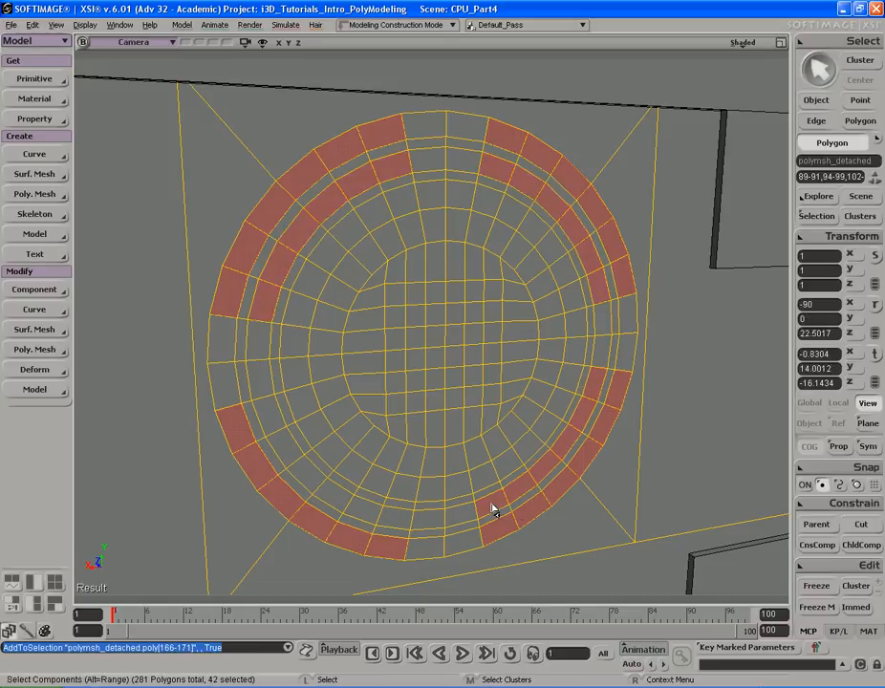
left_click(397, 522, "shift")
left_click(268, 427, "alt+shift")
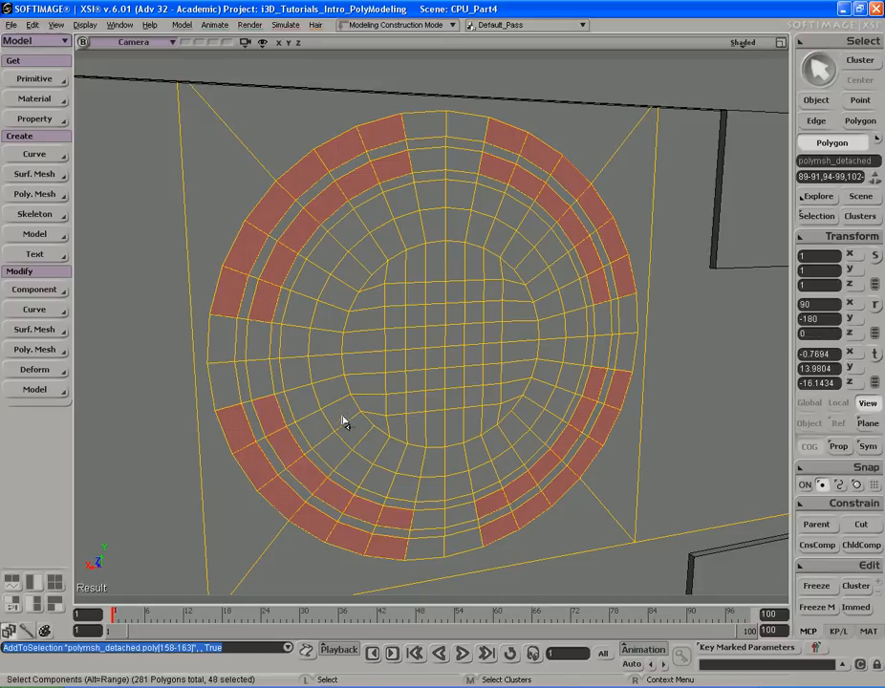
- Add alternating segments of the third ring around the vent to the selection
left_click(300, 308, "shift")
left_click(407, 203, "alt+shift")
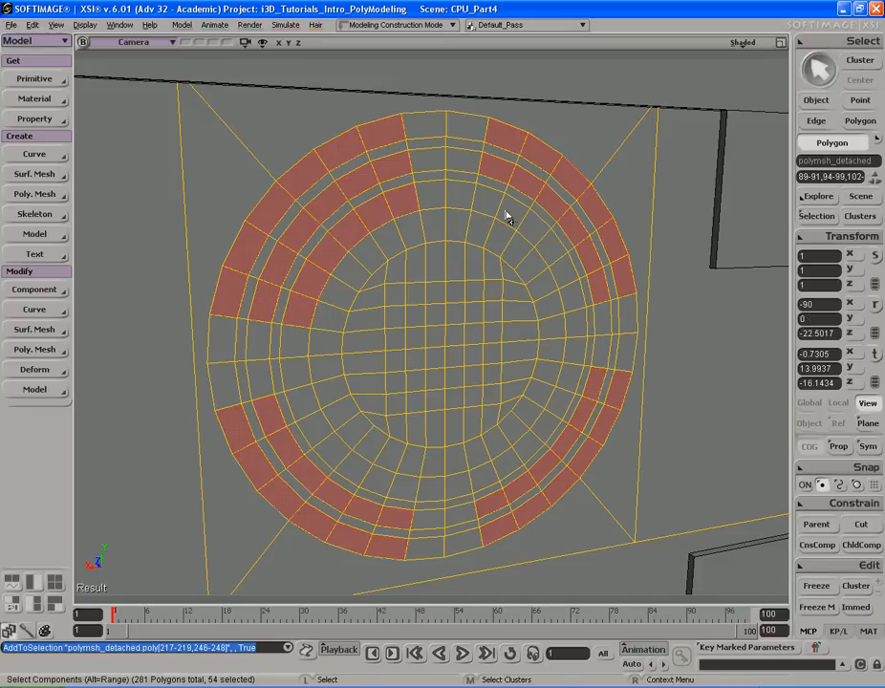
left_click(495, 203, "shift")
left_click(576, 299, "alt+shift")
left_click(567, 384, "shift")
left_click(486, 482, "alt+shift")
left_click(402, 492, "shift")
left_click(303, 405, "alt+shift")
- Duplicate the selected ring segments, push them inward and delete them to open the vent's grille slots
key("s")
right_click_drag(304, 406, 361, 405)
middle_click_drag(362, 405, 359, 381)
left_click_drag(359, 380, 347, 397)
scroll(348, 397, "up", 3)
scroll(389, 400, "up", 3)
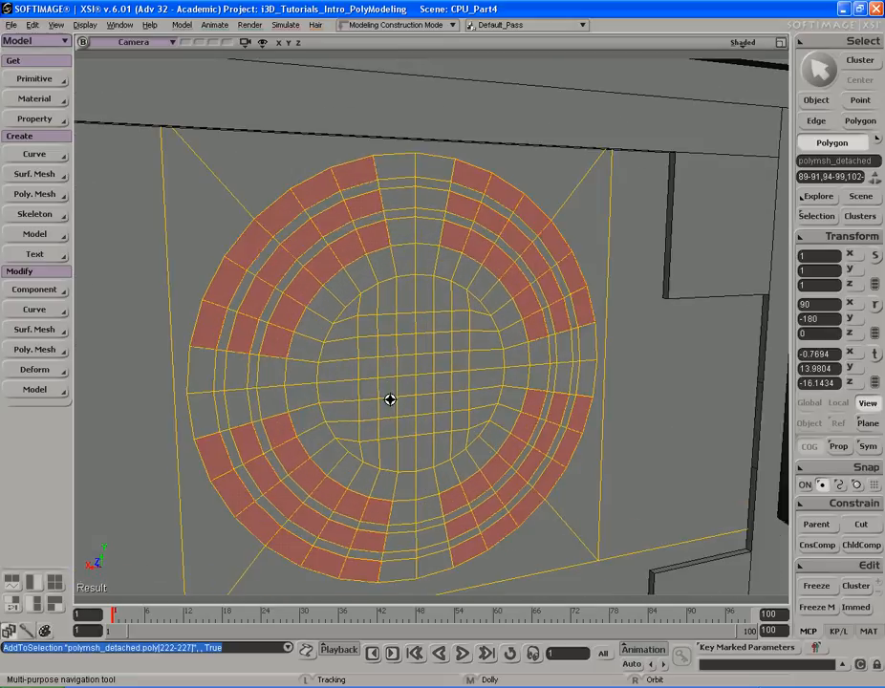
key("s")
key("s")
right_click_drag(389, 389, 408, 362)
right_click_drag(421, 359, 400, 347)
key("ctrl+d")
key("v")
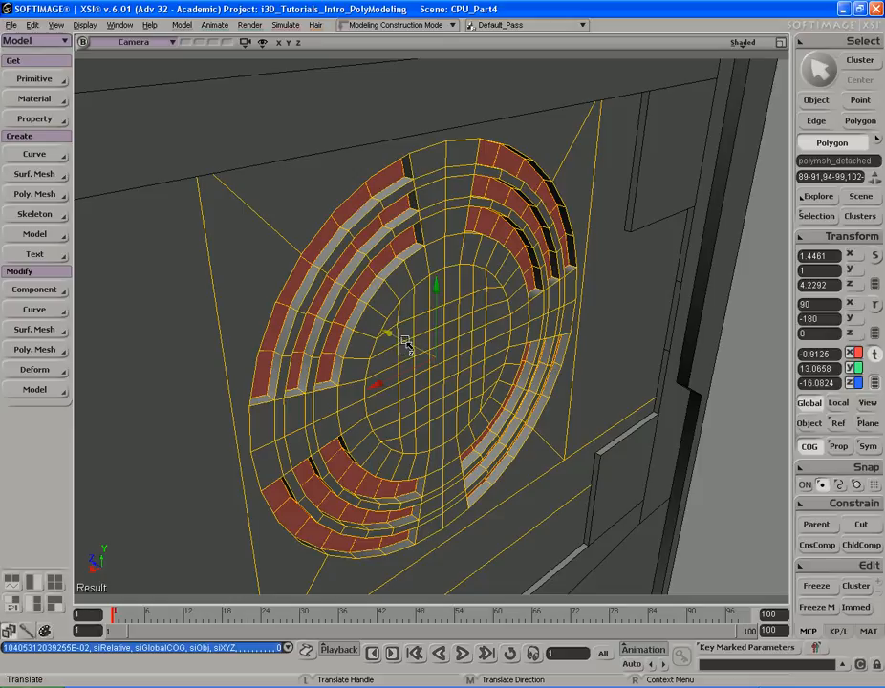
right_click_drag(405, 342, 435, 346)
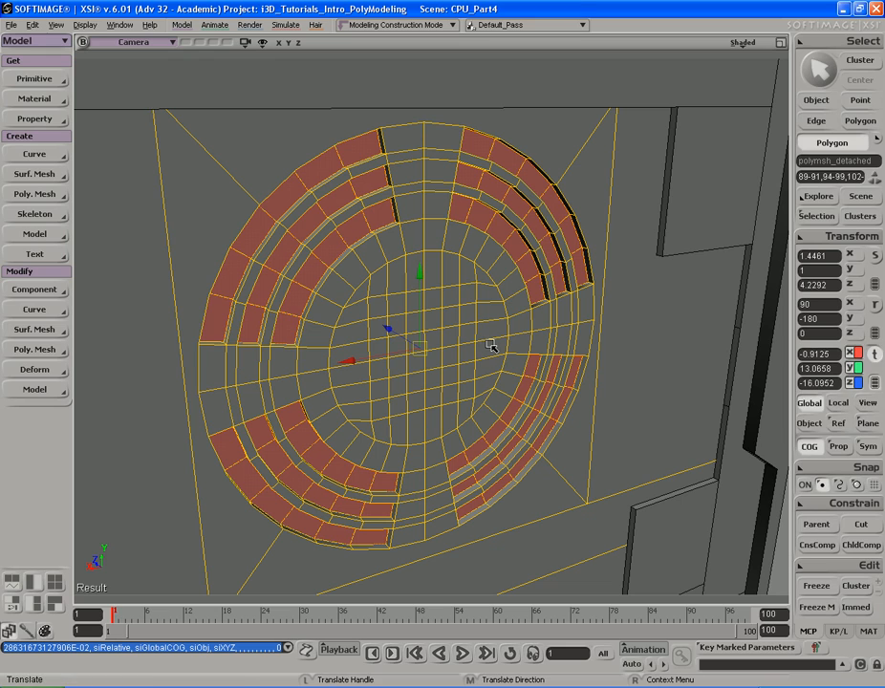
key("Delete")
- Inspect the slotted vent from several angles and compare it with the CPU4.jpg reference photo
key("s")
right_click_drag(488, 345, 329, 310)
middle_click_drag(330, 311, 568, 368)
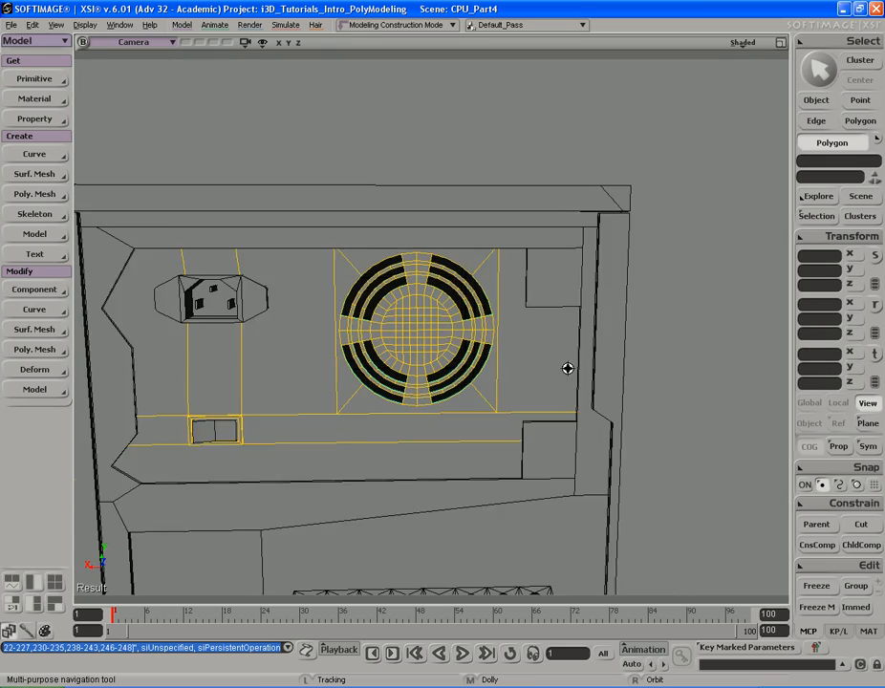
right_click_drag(568, 368, 579, 374)
middle_click_drag(579, 374, 505, 357)
right_click_drag(505, 357, 459, 350)
middle_click_drag(239, 356, 483, 322)
key("space")
left_click(699, 302)
key("s")
right_click_drag(585, 359, 566, 366)
middle_click_drag(617, 361, 480, 368)
left_click_drag(480, 368, 512, 353)
right_click_drag(545, 348, 486, 334)
middle_click_drag(345, 322, 451, 324)
right_click_drag(453, 325, 429, 326)
key("alt+Tab")
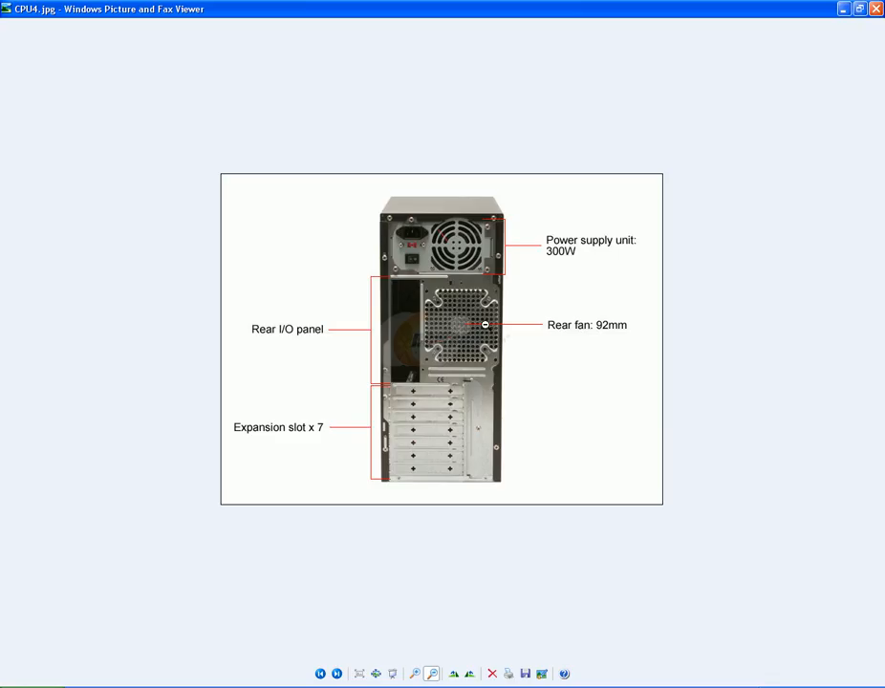
key("alt+Tab")
- Select four small polygons around the vent's centre and delete them to open four small holes
middle_click_drag(485, 322, 441, 346)
key("space")
mouse_move(441, 346)
right_mouse_down()
mouse_move(443, 333)
mouse_move(451, 348)
right_mouse_up()
left_click(443, 335)
key("u")
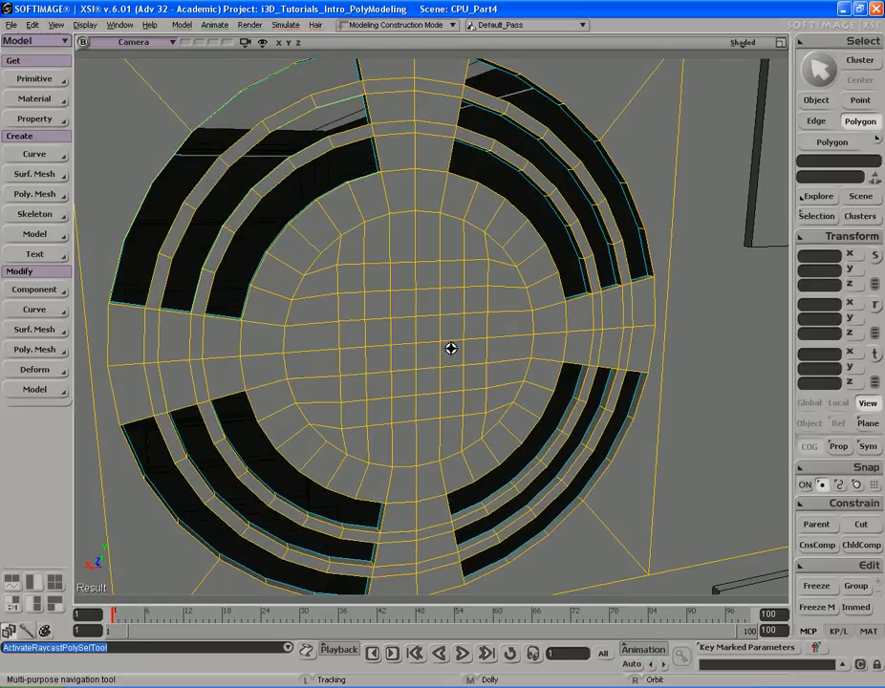
left_click(380, 312)
left_click(452, 303, "shift")
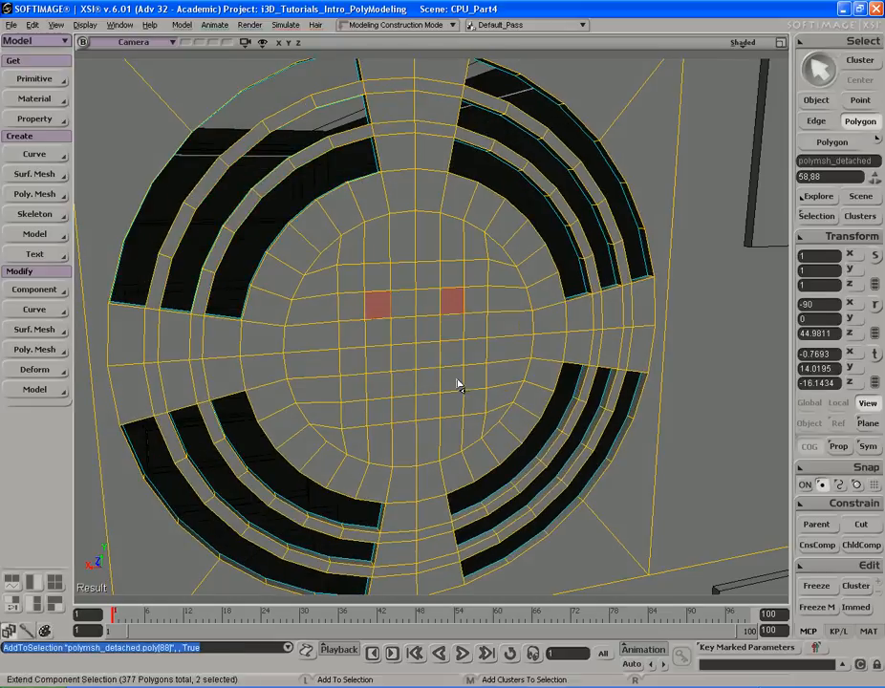
left_click(378, 389, "shift")
key("s")
right_click_drag(453, 376, 470, 375)
middle_click_drag(471, 375, 457, 371)
right_click_drag(457, 371, 480, 370)
key("v")
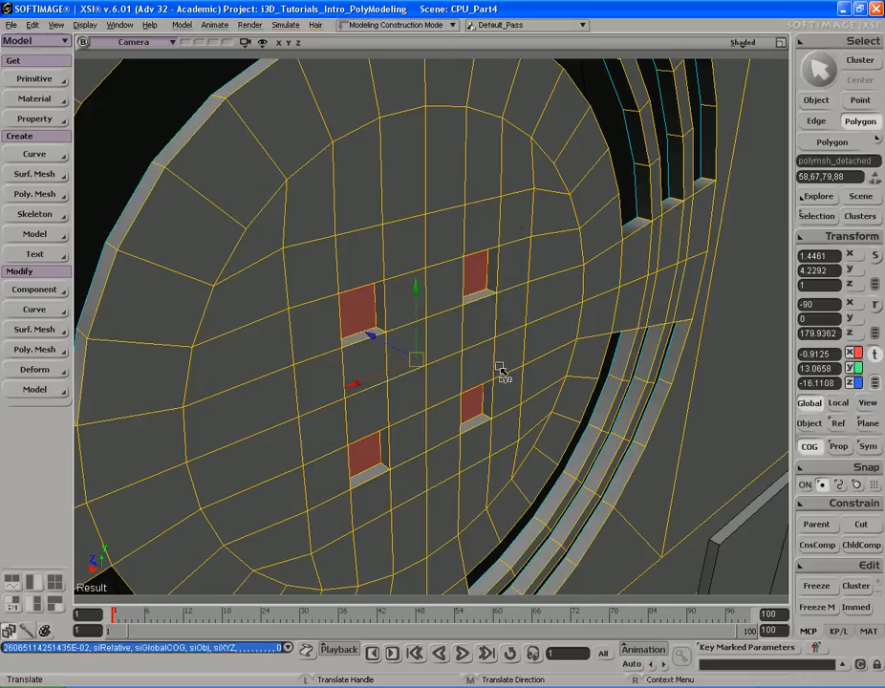
key("Delete")
- Select the edge loops around the four small central holes
key("s")
right_click_drag(499, 373, 463, 339)
middle_click_drag(552, 339, 484, 336)
left_click_drag(482, 335, 495, 357)
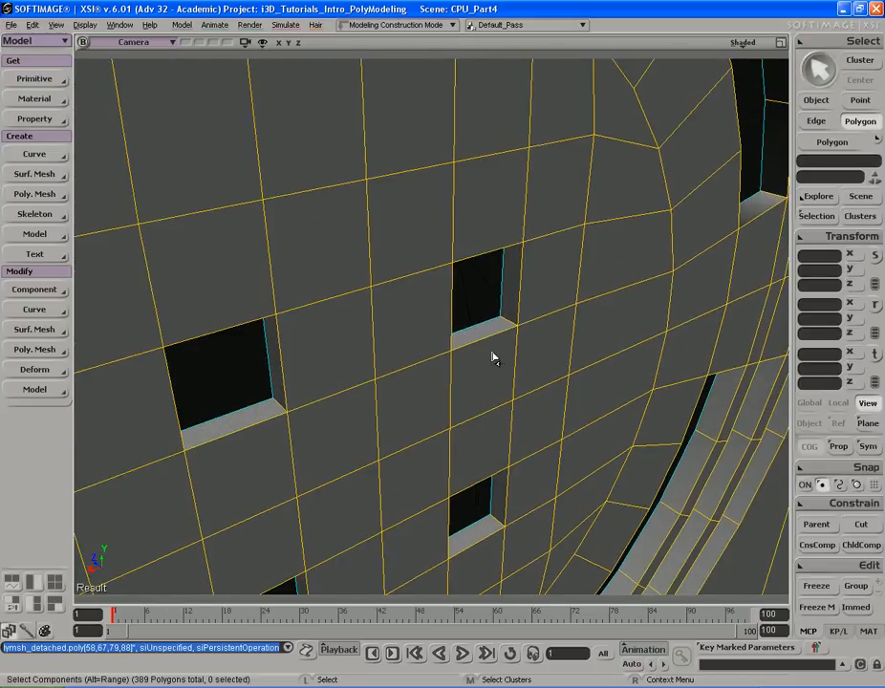
key("e")
left_click(509, 328)
right_click_drag(509, 328, 442, 326)
key("f")
middle_click_drag(442, 326, 181, 318)
middle_click_drag(474, 317, 365, 314)
left_click_drag(365, 314, 467, 315)
right_click_drag(466, 314, 506, 319)
middle_click(453, 329, "alt")
key("s")
left_click_drag(505, 318, 490, 268)
right_click_drag(490, 267, 435, 456)
left_click(443, 435, "shift")
key("s")
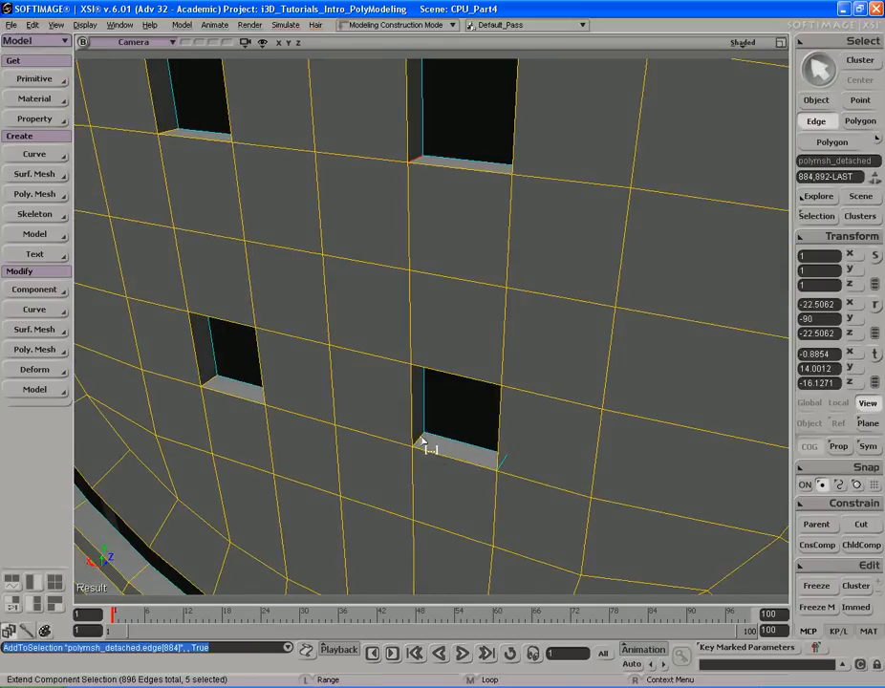
middle_click(418, 436, "alt+shift")
key("s")
right_click_drag(343, 406, 443, 313)
key("s")
left_click(450, 413, "shift")
key("s")
left_click(461, 310, "shift")
key("s")
middle_click(448, 303, "alt+shift")
key("s")
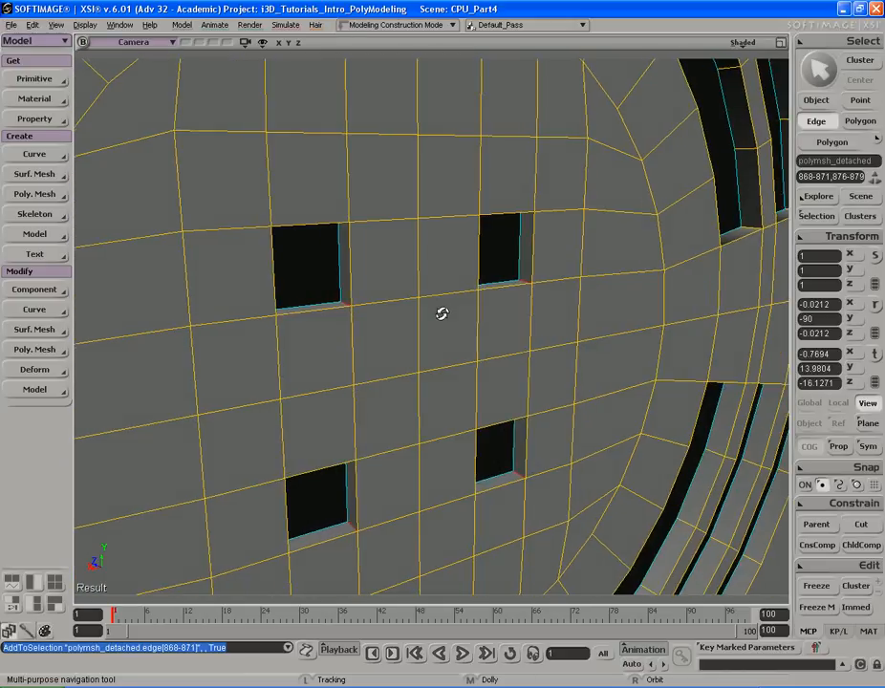
- Bevel the selected hole edges with a distance of 2 and 3 rounding subdivisions
right_click(460, 252)
left_click(504, 424)
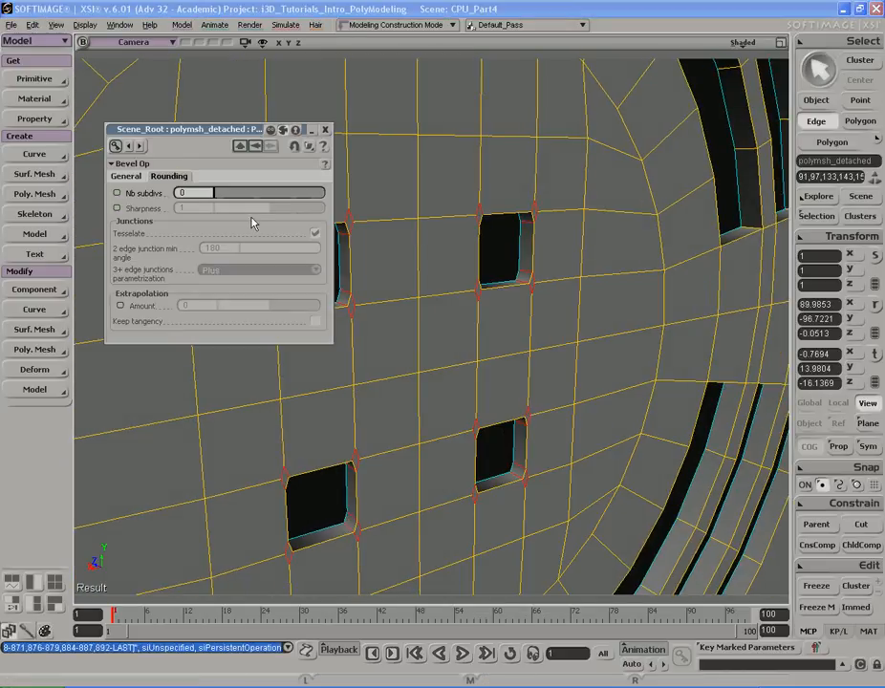
left_click(136, 178)
left_click_drag(251, 193, 368, 194)
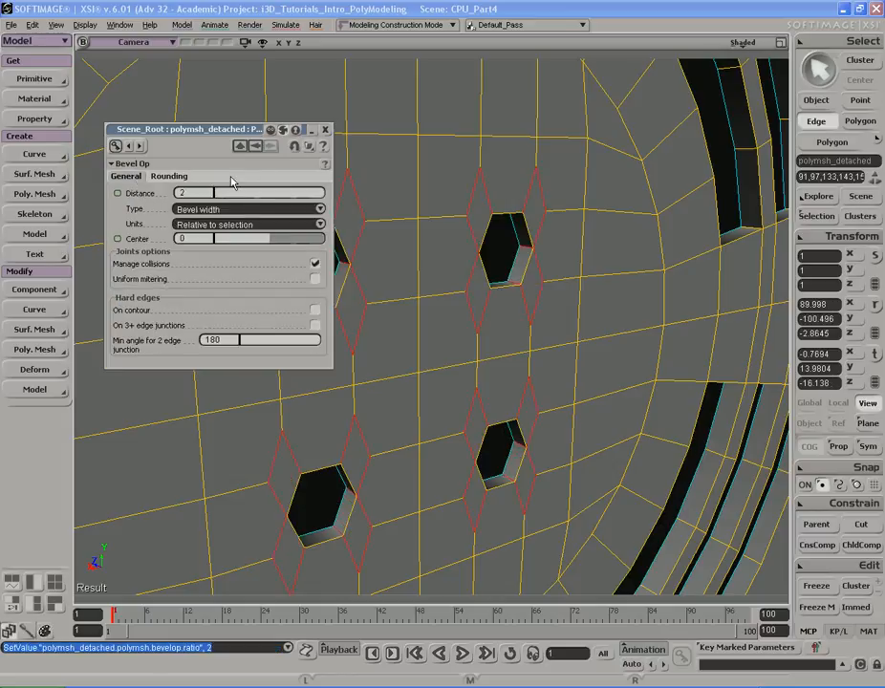
left_click(179, 178)
left_click_drag(230, 196, 246, 196)
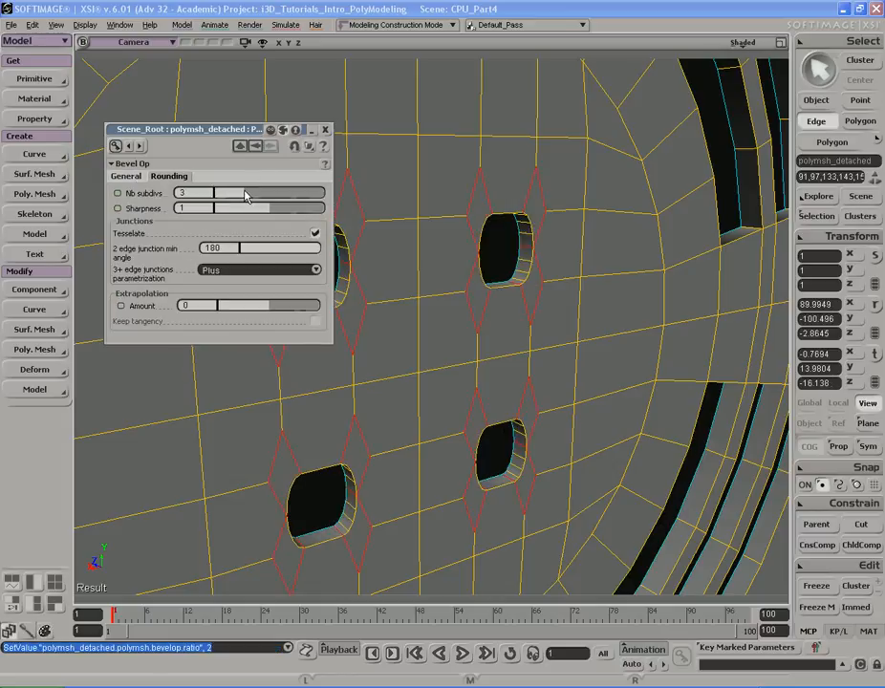
key("s")
mouse_move(521, 277)
right_mouse_down()
mouse_move(495, 256)
mouse_move(525, 281)
right_mouse_up()
middle_click_drag(492, 283, 517, 231)
left_click(326, 130)
- Draw a preview render region around the rear fan vent, then toggle the region off
key("space")
key("s")
middle_click_drag(675, 206, 547, 211)
left_click(589, 210)
key("s")
right_click_drag(589, 210, 567, 199)
key("q")
left_click_drag(342, 136, 508, 308)
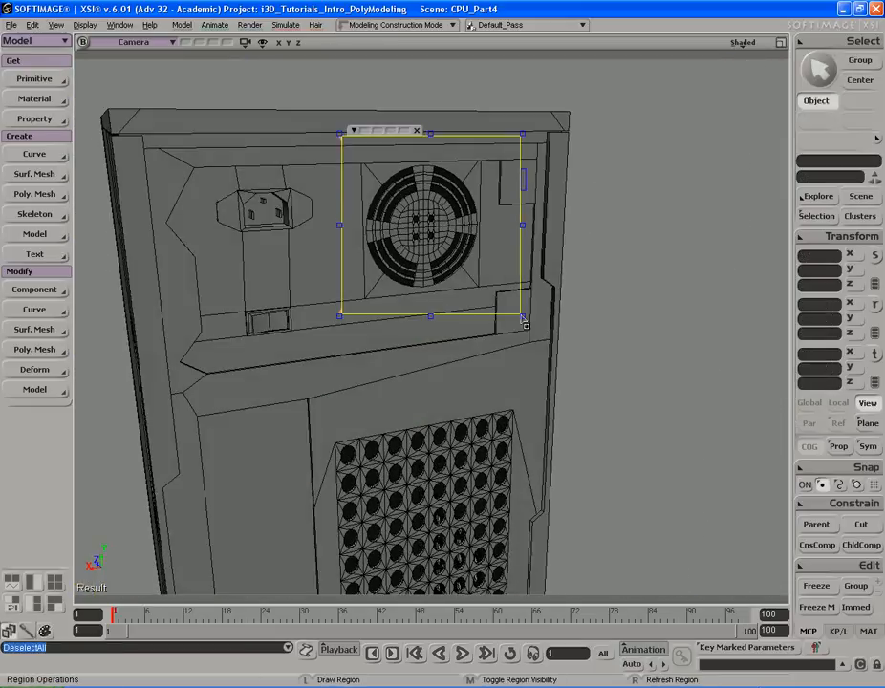
middle_click(660, 187)
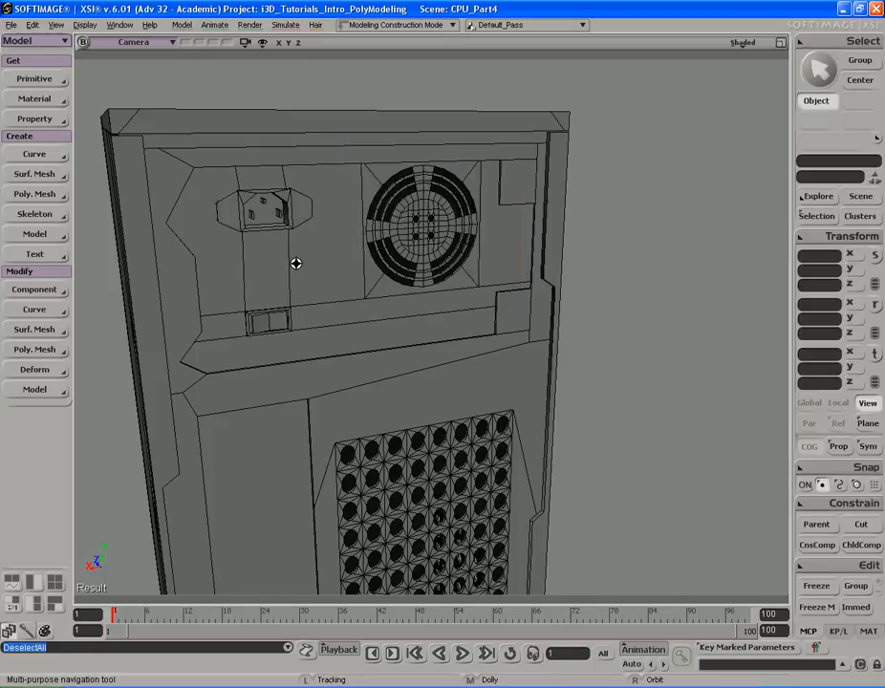
- Orbit down to the lower rear panel and compare it with the CPU4.jpg reference photo
key("s")
middle_click_drag(659, 188, 433, 253)
right_click_drag(433, 253, 495, 205)
key("space")
left_click(592, 230)
key("s")
right_click_drag(593, 227, 550, 224)
key("alt+Tab")
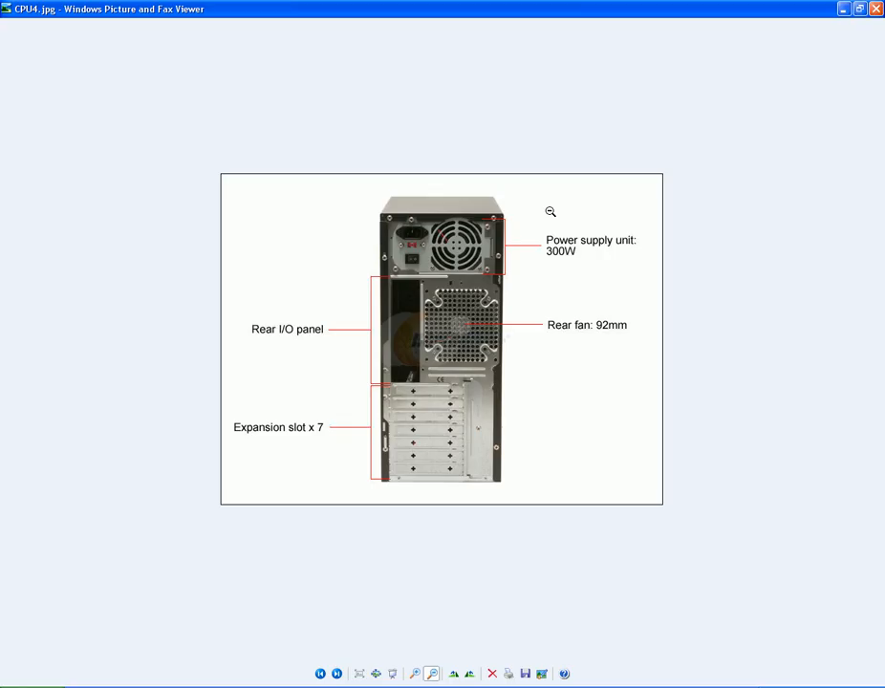
key("alt+Tab")
left_click_drag(550, 210, 550, 197)
right_click_drag(592, 205, 578, 217)
key("space")
left_click(370, 277)
key("s")
left_click_drag(447, 223, 450, 280)
middle_click_drag(450, 281, 399, 274)
left_click_drag(399, 273, 428, 249)
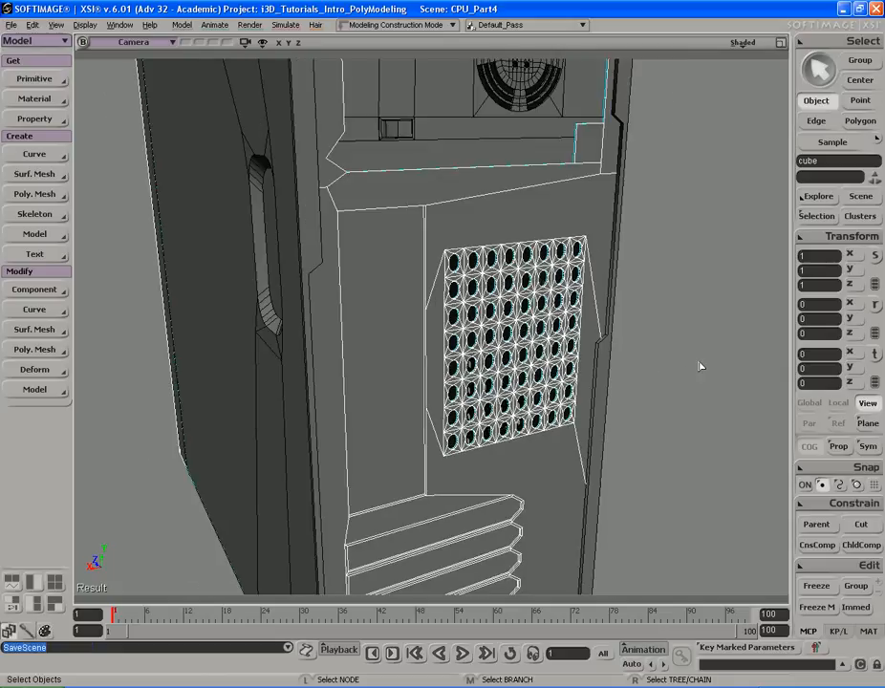
- Save the scene
key("s")
right_click_drag(701, 366, 639, 374)
key("ctrl+s")
- Examine the lower rear panel and the 83-114-030-08.jpg reference photo of the case back
key("s")
left_click_drag(623, 402, 673, 369)
middle_click_drag(673, 369, 587, 363)
right_click_drag(587, 363, 459, 302)
key("s")
left_click(459, 302)
key("s")
left_click_drag(608, 332, 531, 334)
right_click_drag(532, 334, 530, 330)
key("alt+Tab")
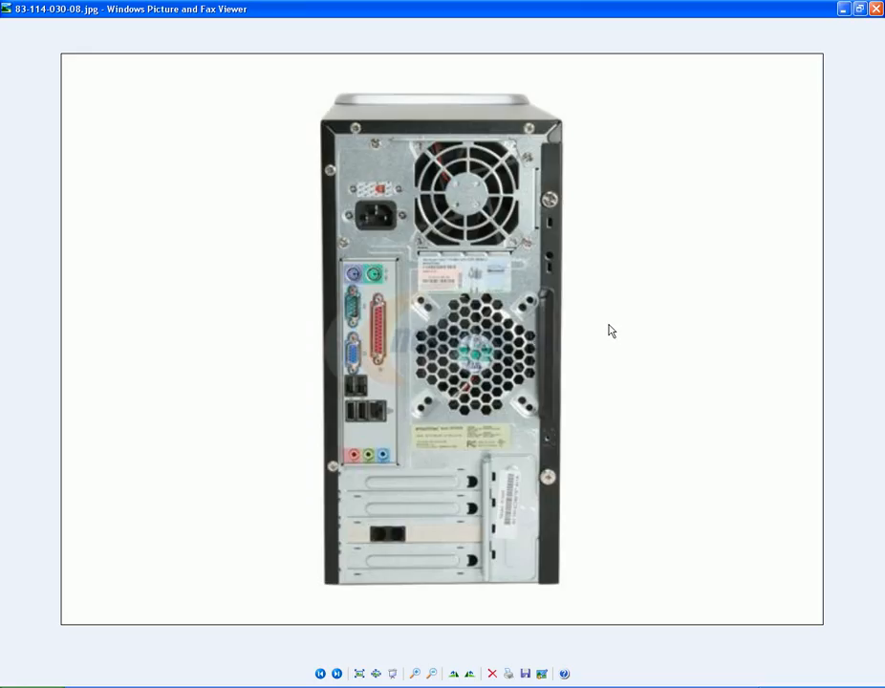
key("alt+Tab")
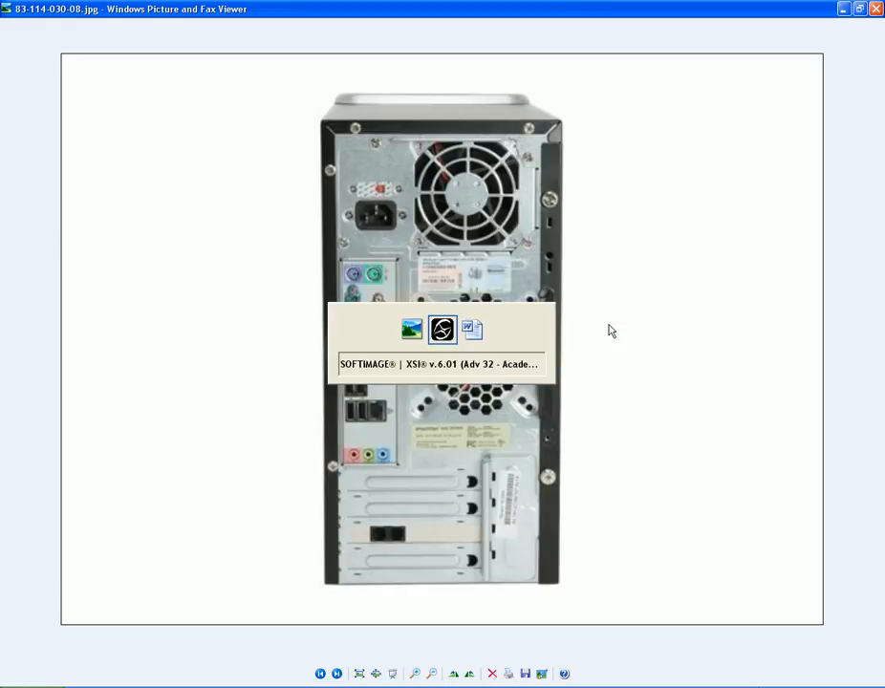
left_click_drag(613, 330, 488, 359)
key("alt+Tab")
key("alt+Tab")
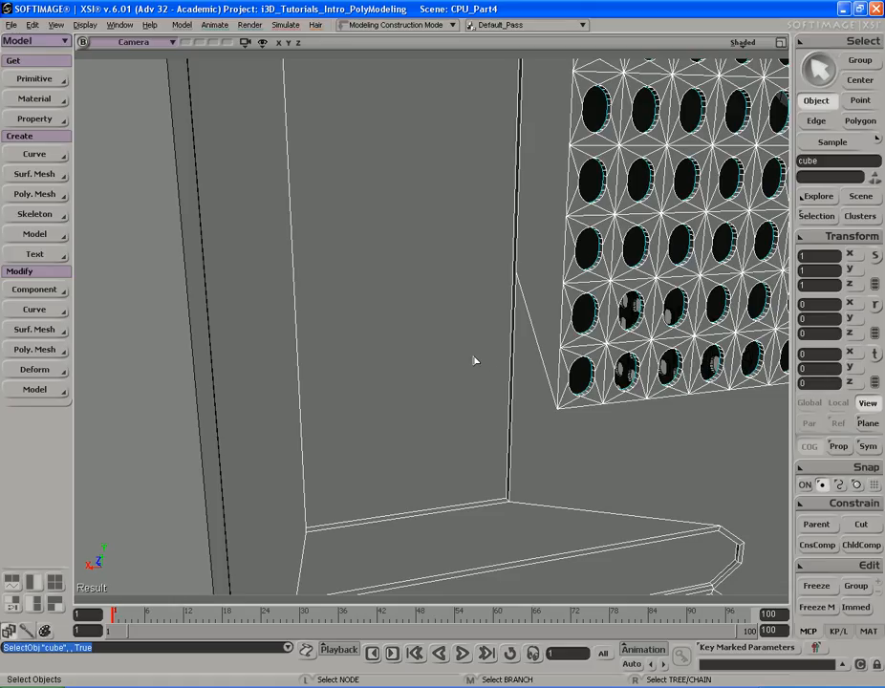
key("f")
key("s")
right_click_drag(399, 326, 604, 334)
middle_click_drag(604, 334, 568, 287)
left_click_drag(568, 287, 529, 338)
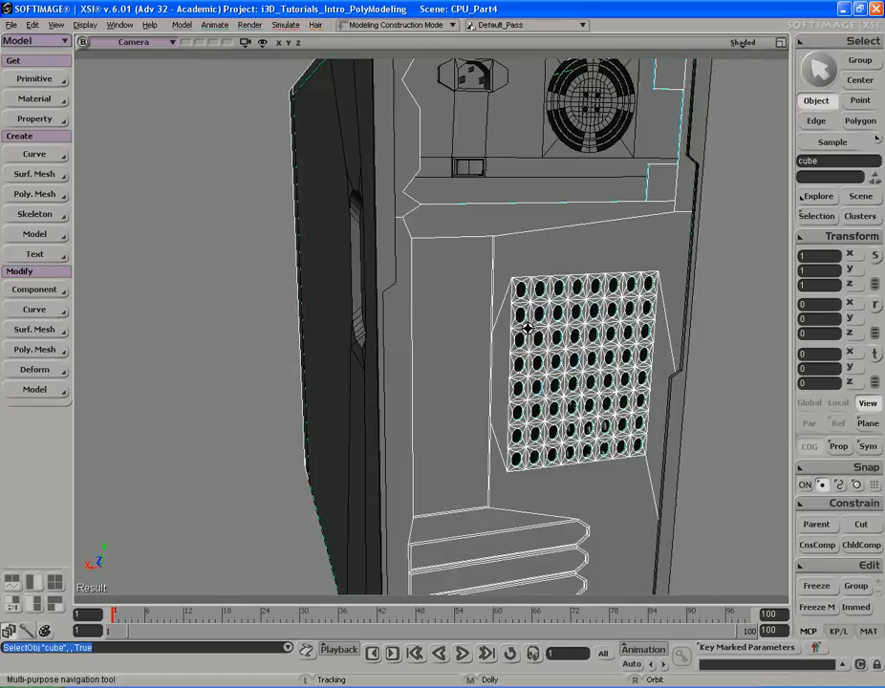
- Extract the tall panel polygon beside the lower grille into a separate object, deleting it from the case
key("u")
left_click(461, 362)
key("s")
middle_click_drag(460, 362, 540, 416)
left_click_drag(541, 416, 517, 354)
right_click_drag(517, 354, 552, 339)
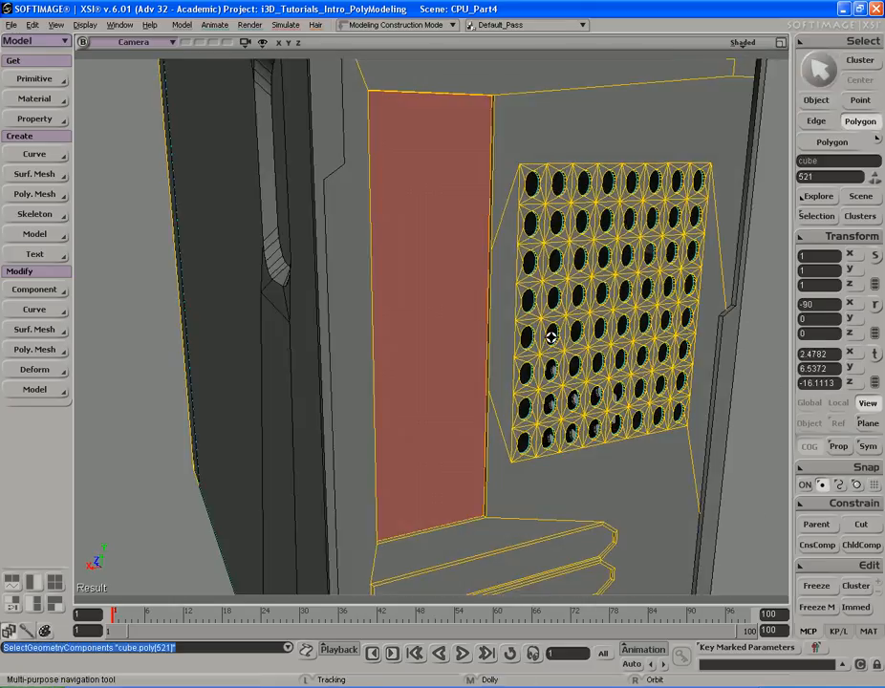
middle_click_drag(552, 339, 568, 343)
right_click(433, 237)
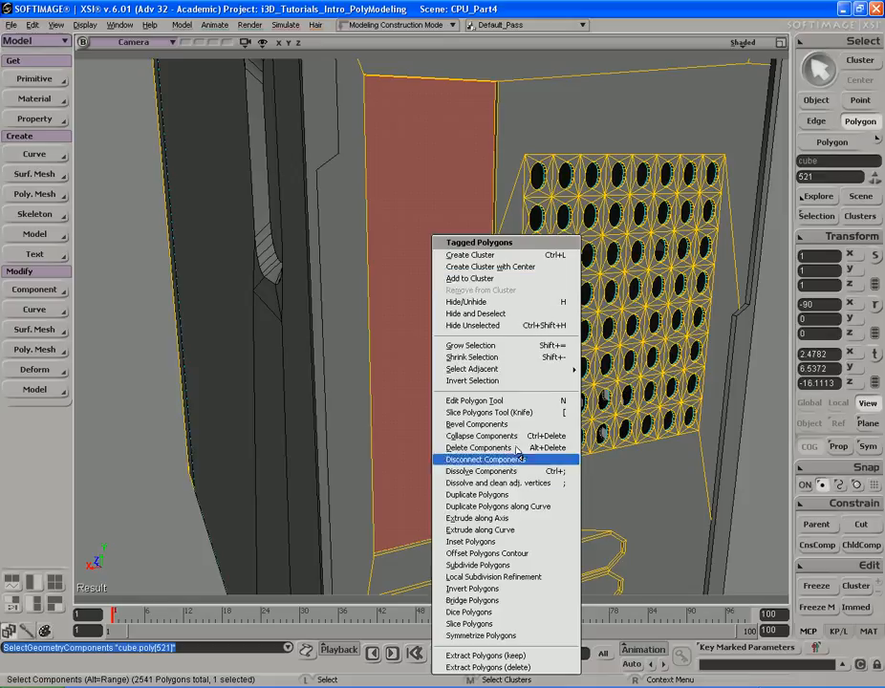
left_click(532, 668)
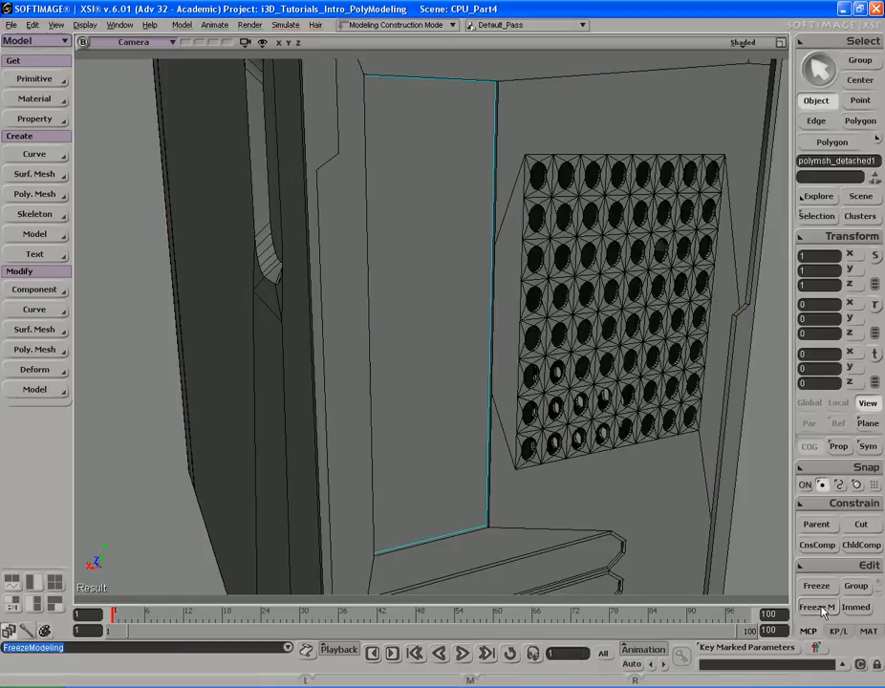
- Switch to the 83-114-030-08.jpg reference photo
key("alt+Tab")
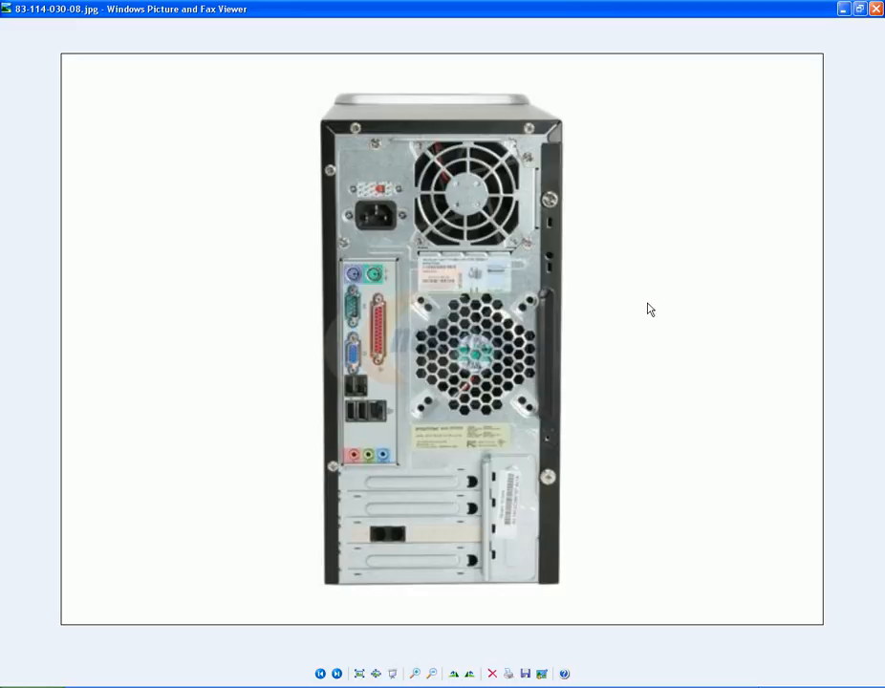
- Subdivide the extracted panel's two long side edges with 5 connected subdivisions, adding horizontal edge loops
key("alt+Tab")
key("s")
right_click_drag(564, 227, 487, 222)
key("i")
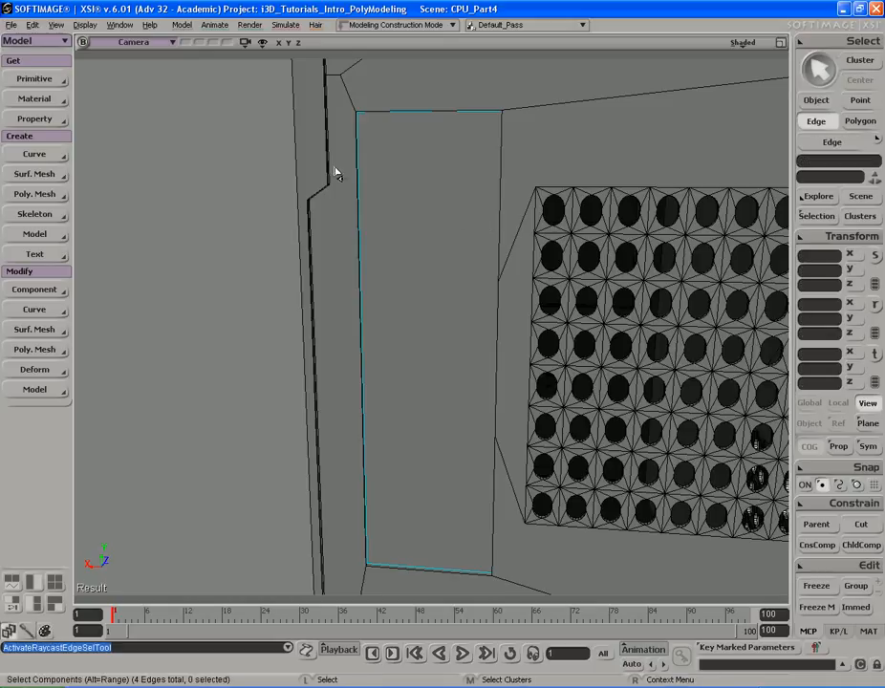
left_click(376, 179)
key("s")
right_click_drag(409, 173, 548, 184)
left_click(504, 176, "shift")
key("s")
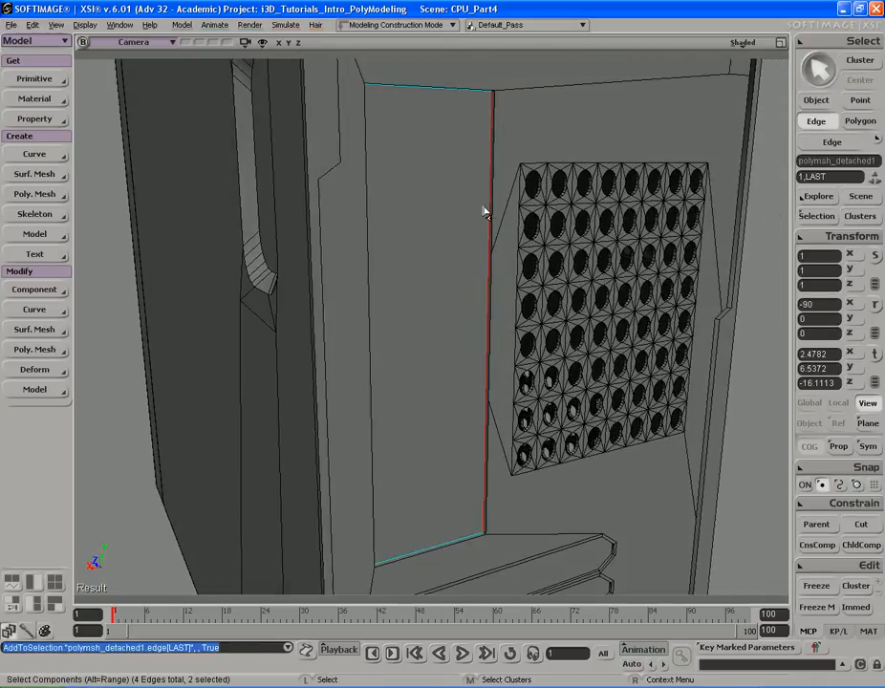
key("ctrl+d")
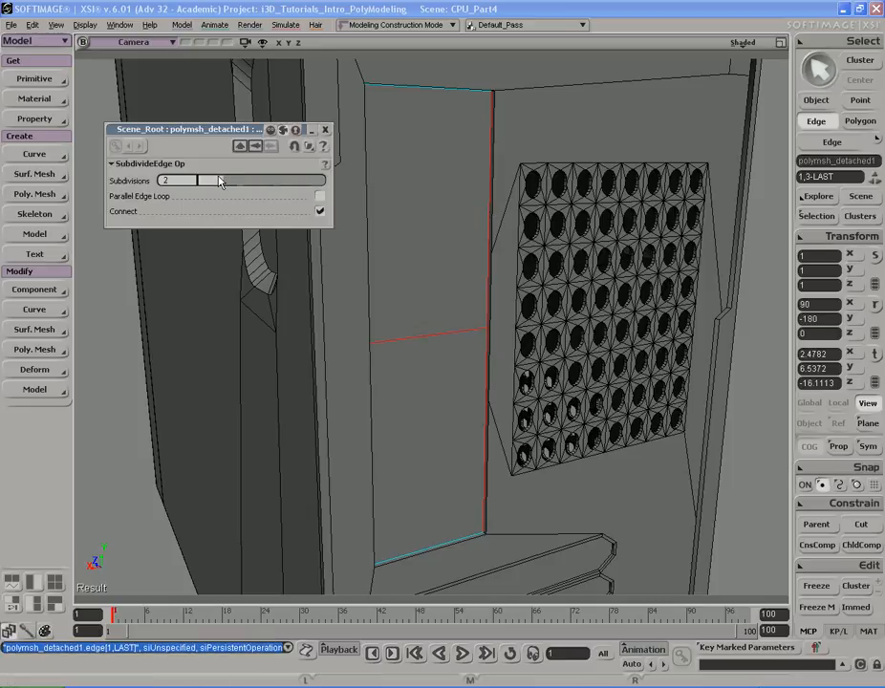
left_click_drag(218, 182, 316, 181)
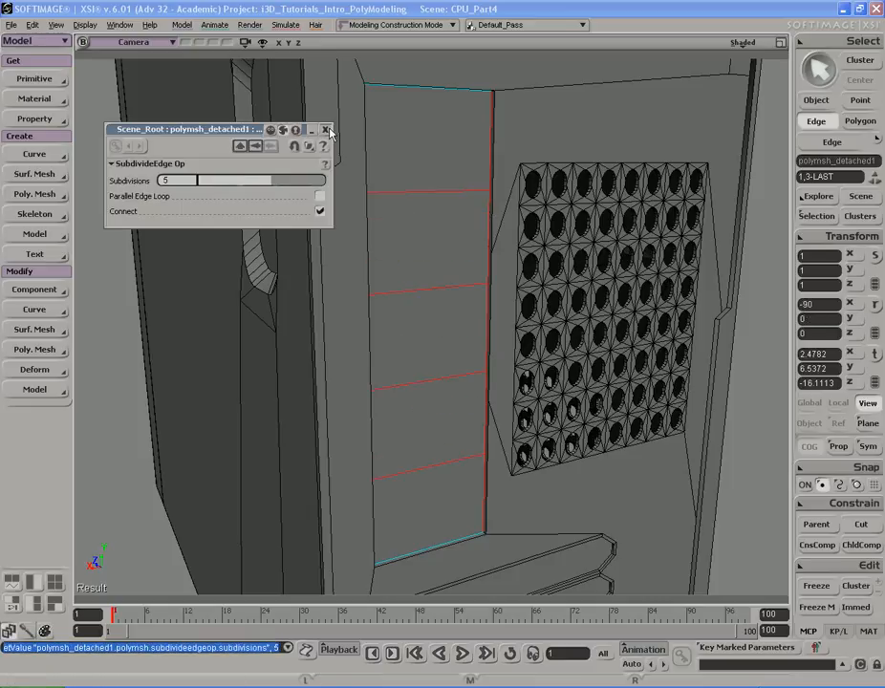
left_click(326, 130)
- Slide the upper new horizontal edges up toward the panel's top edge
left_click(446, 193)
right_click_drag(452, 233, 444, 275)
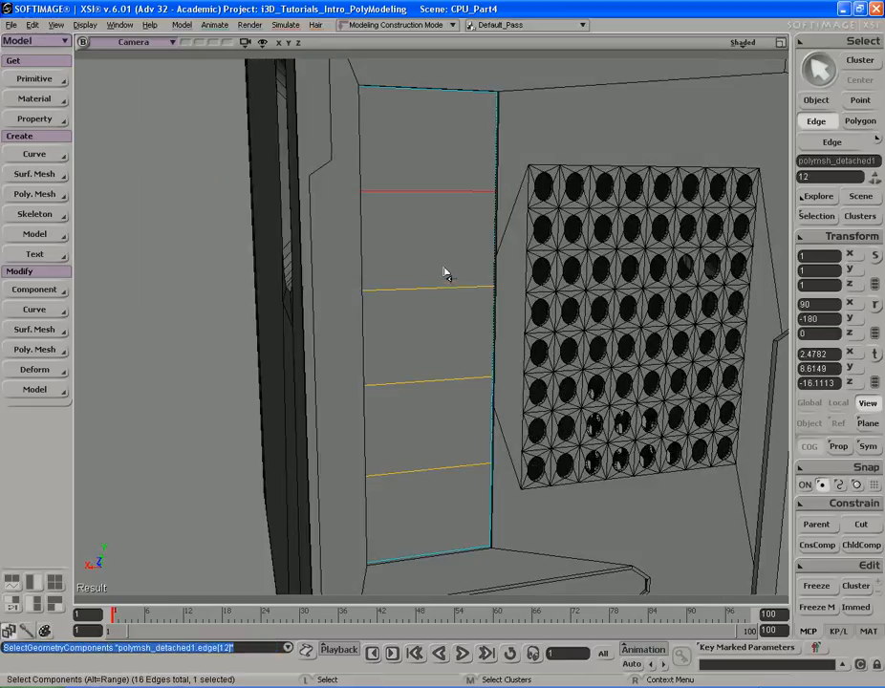
key("v")
key("alt+Tab")
key("alt+Tab")
middle_click_drag(443, 290, 444, 281)
left_click(445, 286)
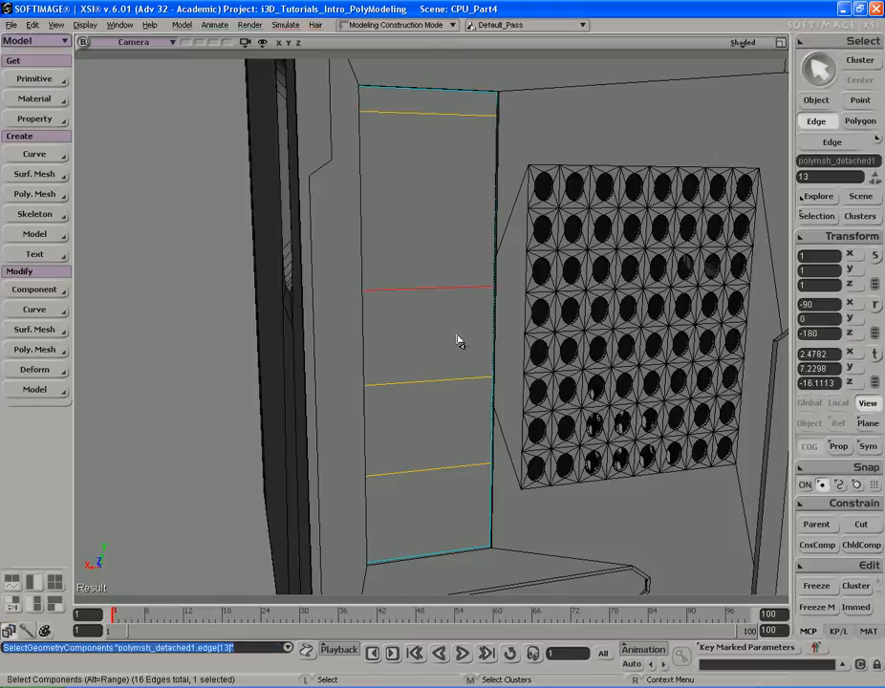
middle_click_drag(450, 206, 449, 211)
- Compare the panel's upper area with the 83-114-030-08.jpg reference photo
key("alt+Tab")
key("alt+Tab")
key("s")
left_click_drag(449, 320, 446, 255)
key("alt+Tab")
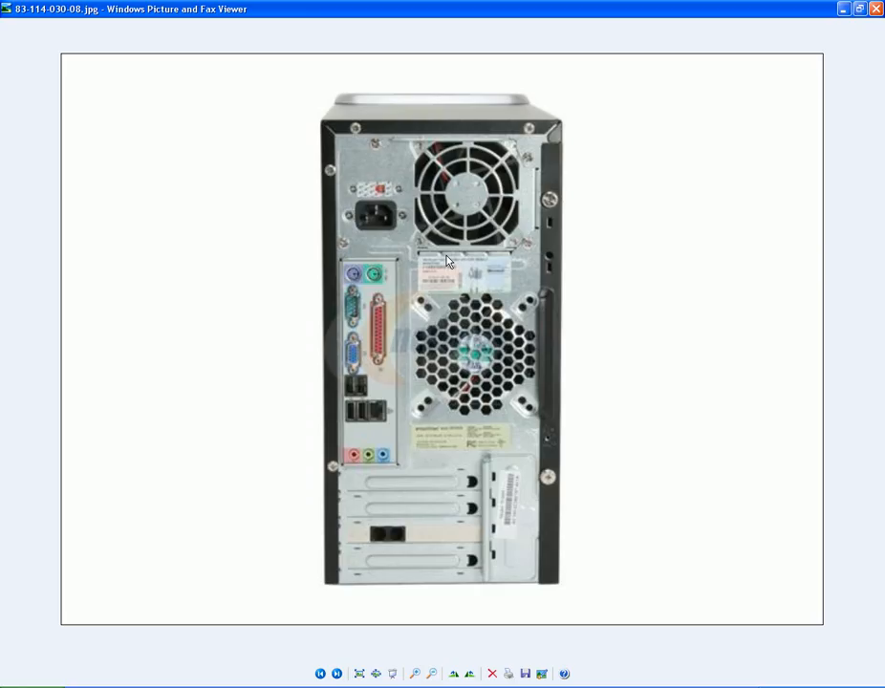
key("alt+Tab")
key("s")
right_click_drag(471, 295, 484, 261)
- Slide the lower horizontal edges down close to the panel's bottom edge
key("v")
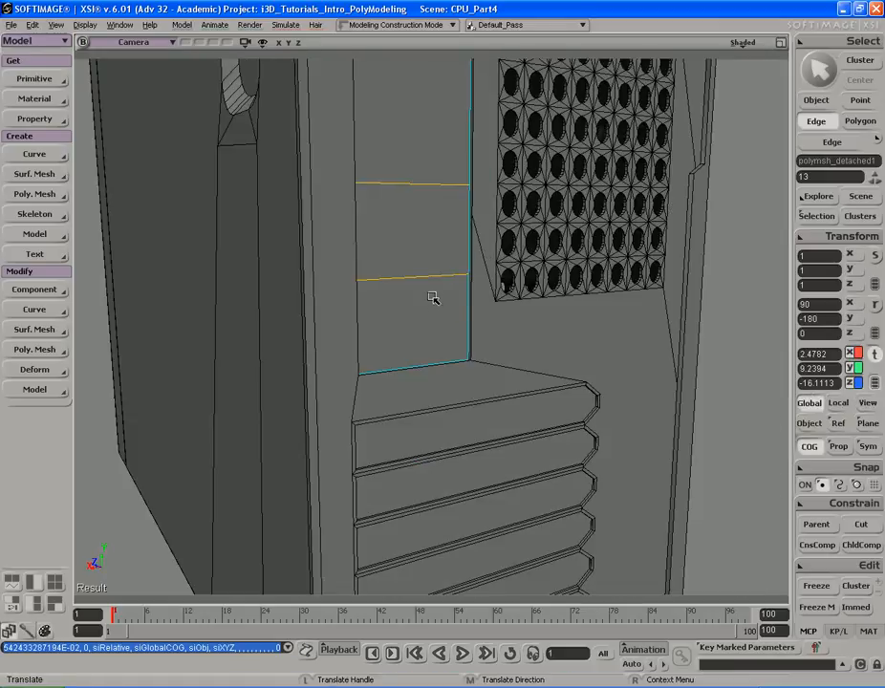
key("space")
left_click(426, 287)
key("v")
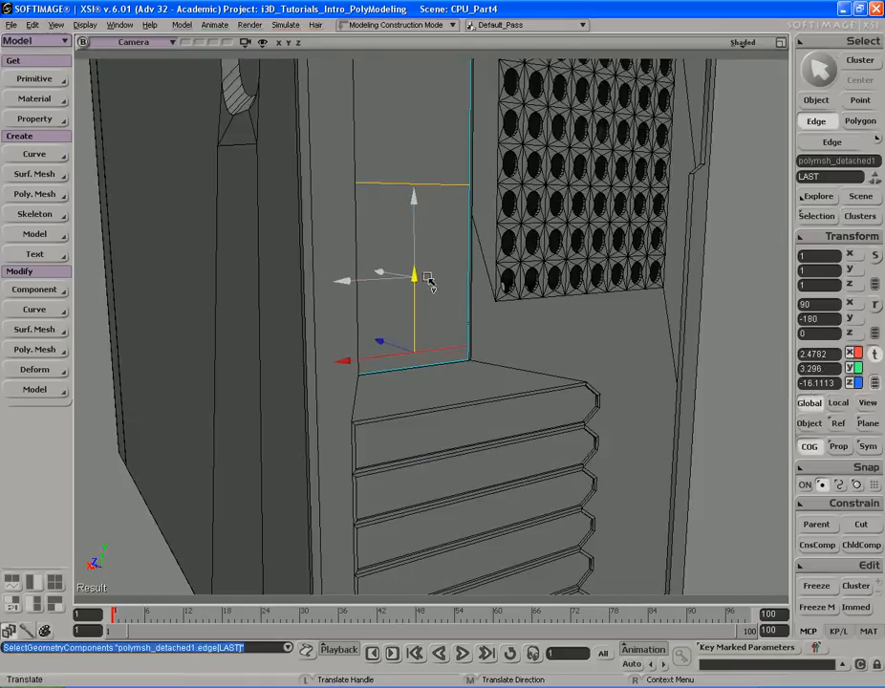
key("space")
left_click(438, 184)
key("v")
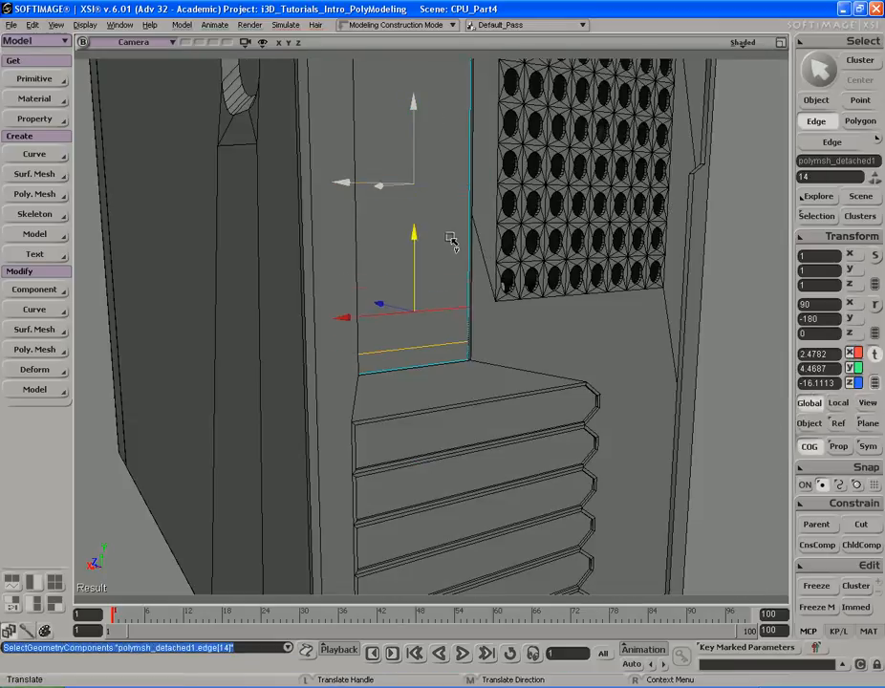
left_click_drag(450, 249, 450, 249)
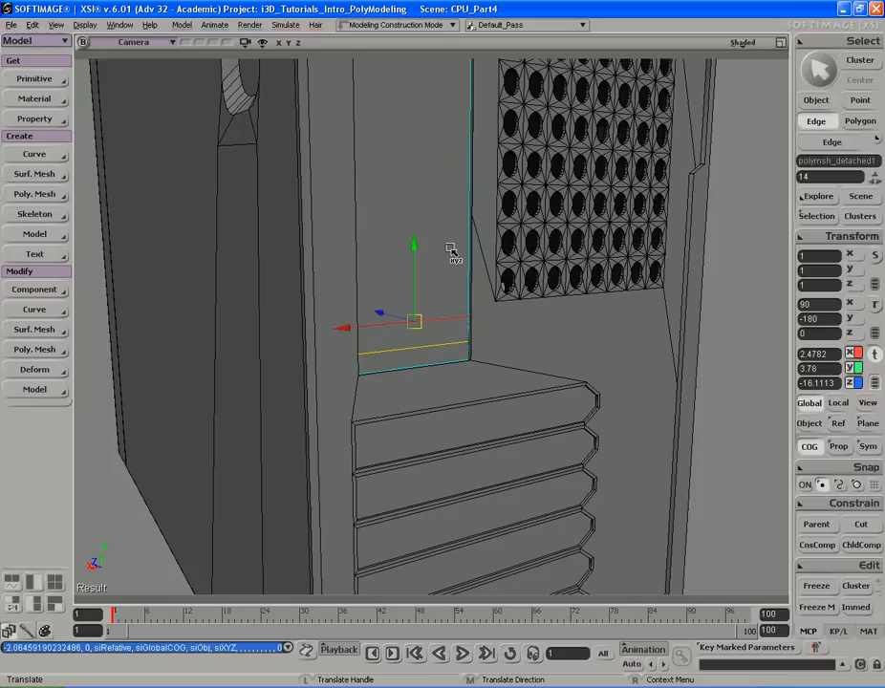
key("s")
right_click_drag(450, 242, 467, 204)
key("v")
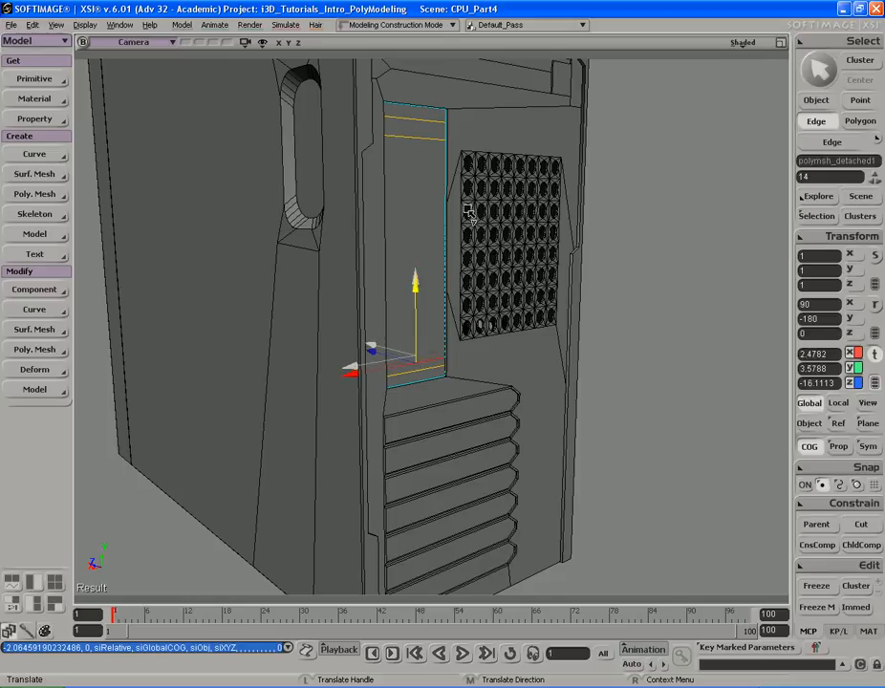
left_click_drag(470, 209, 471, 211)
key("s")
- Fine-tune the position of the horizontal edge pair near the panel's top
key("alt+Tab")
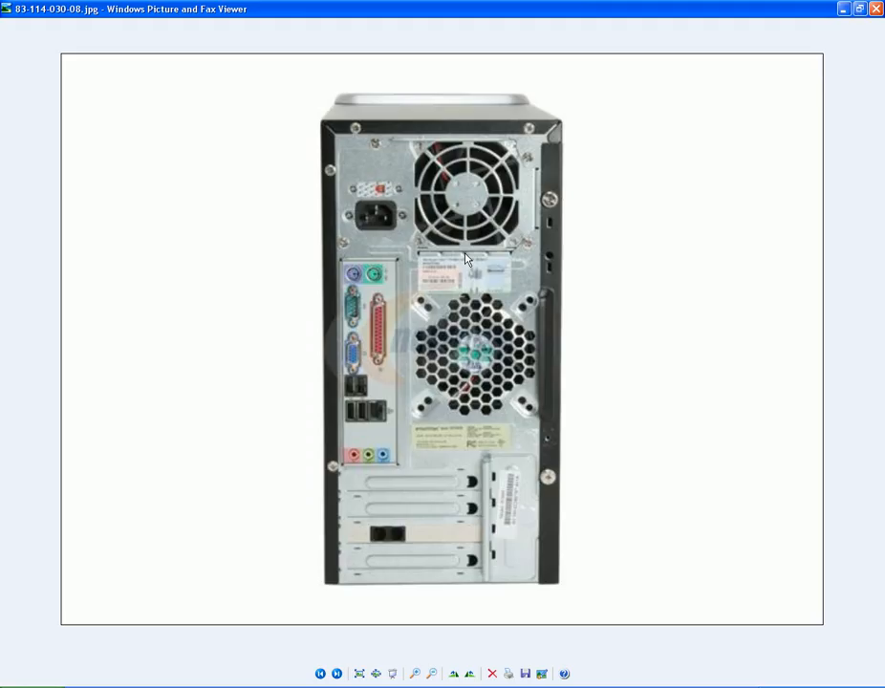
key("alt+Tab")
key("s")
right_click_drag(465, 256, 465, 248)
key("s")
left_click_drag(446, 163, 432, 239)
key("e")
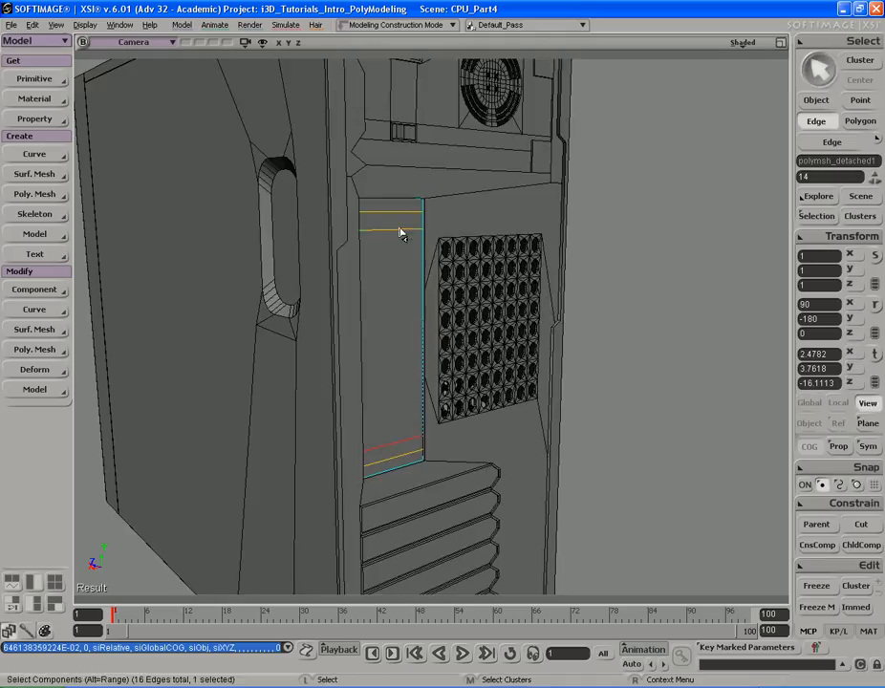
left_click(402, 230)
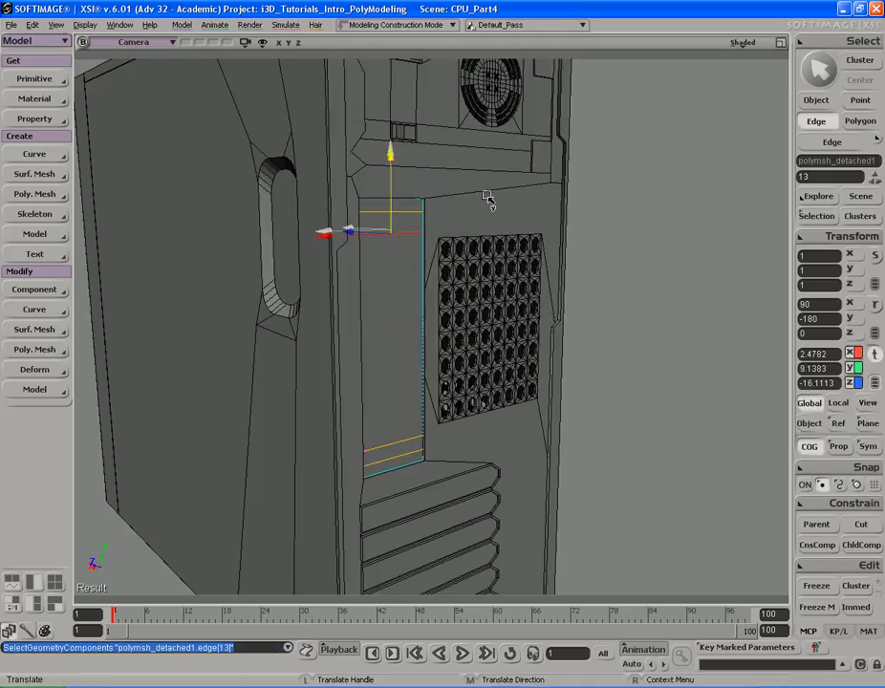
left_click(488, 199)
key("e")
middle_click_drag(487, 197, 411, 176)
- Subdivide the two upper horizontal edges with 3 connected subdivisions
key("s")
right_click_drag(411, 176, 435, 225)
left_click_drag(435, 226, 497, 224)
middle_click_drag(497, 224, 442, 186)
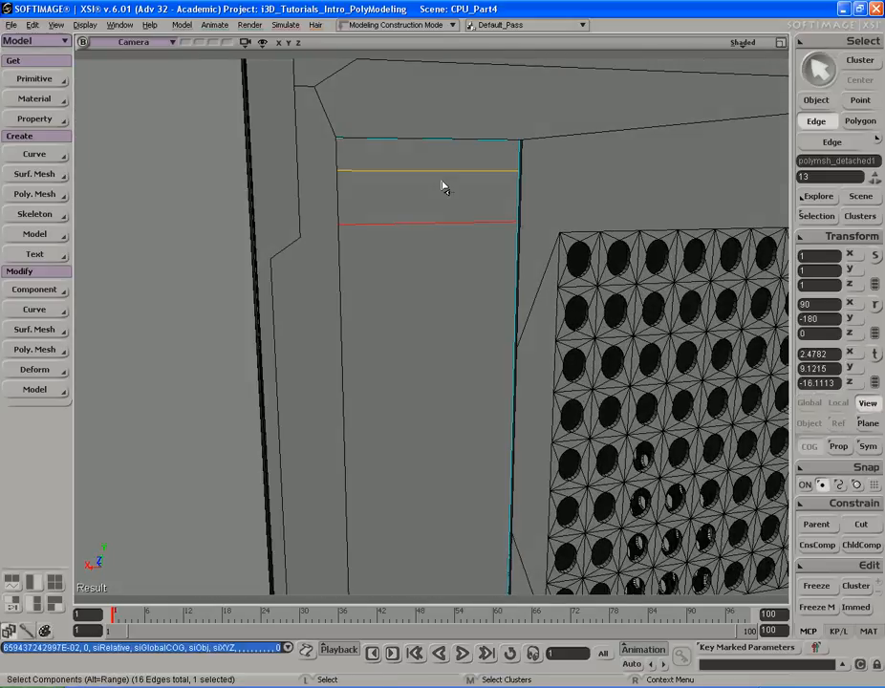
left_click(436, 176, "shift")
key("s")
right_click_drag(437, 182, 467, 235)
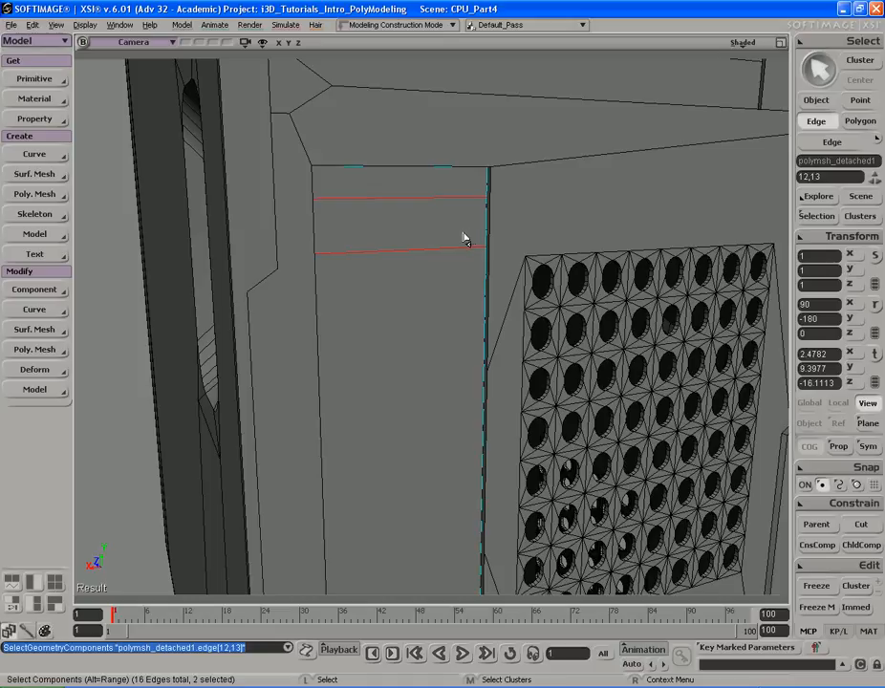
key("shift+d")
key("s")
middle_click_drag(466, 238, 477, 226)
left_click_drag(209, 179, 234, 184)
left_click(326, 130)
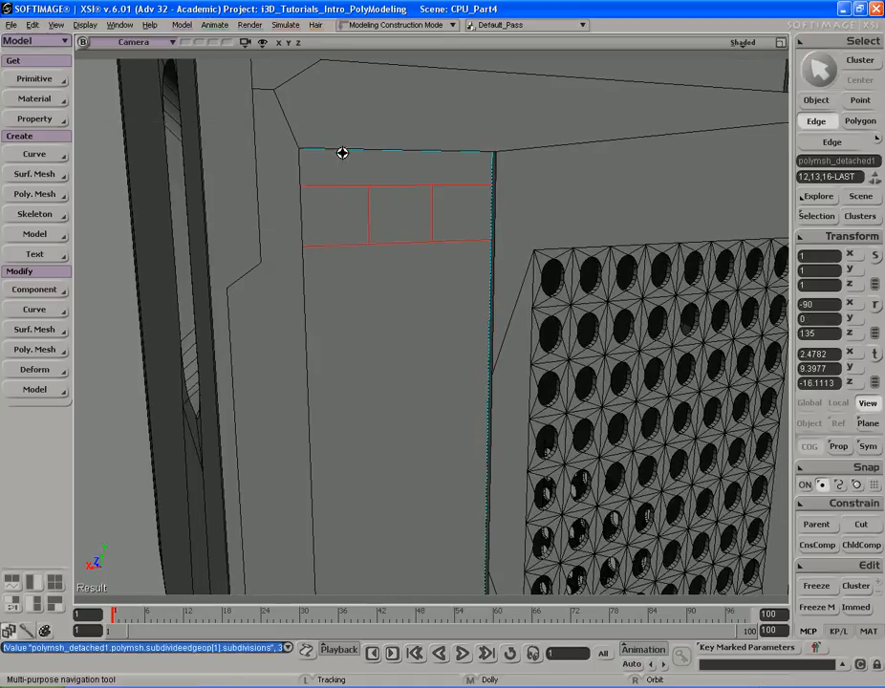
- Undo the subdivision of the two upper horizontal edges
key("s")
left_click_drag(456, 159, 492, 203)
middle_click_drag(493, 204, 437, 198)
mouse_move(437, 198)
right_mouse_down()
mouse_move(429, 200)
mouse_move(442, 202)
right_mouse_up()
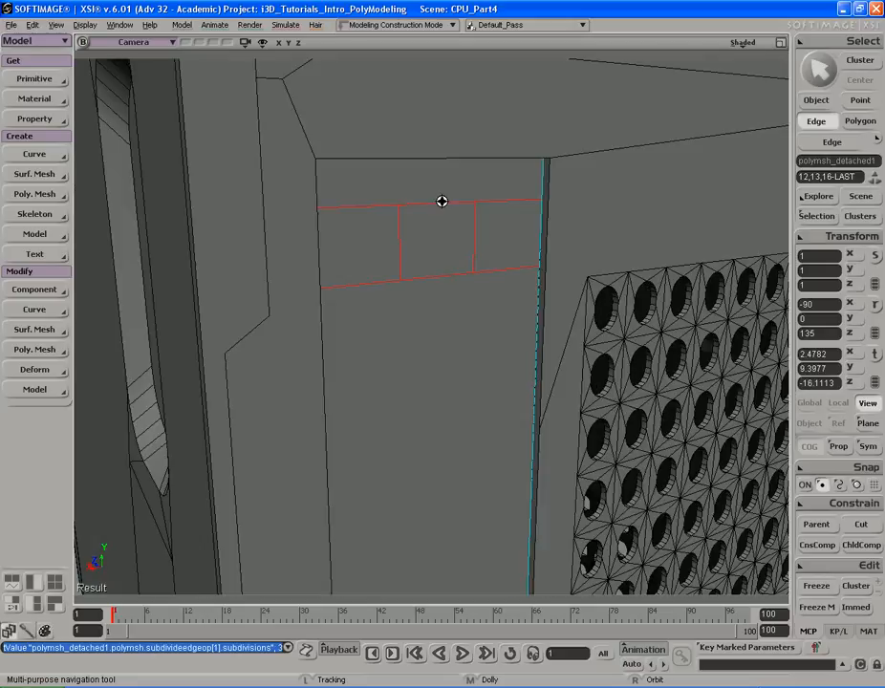
left_click_drag(443, 202, 424, 190)
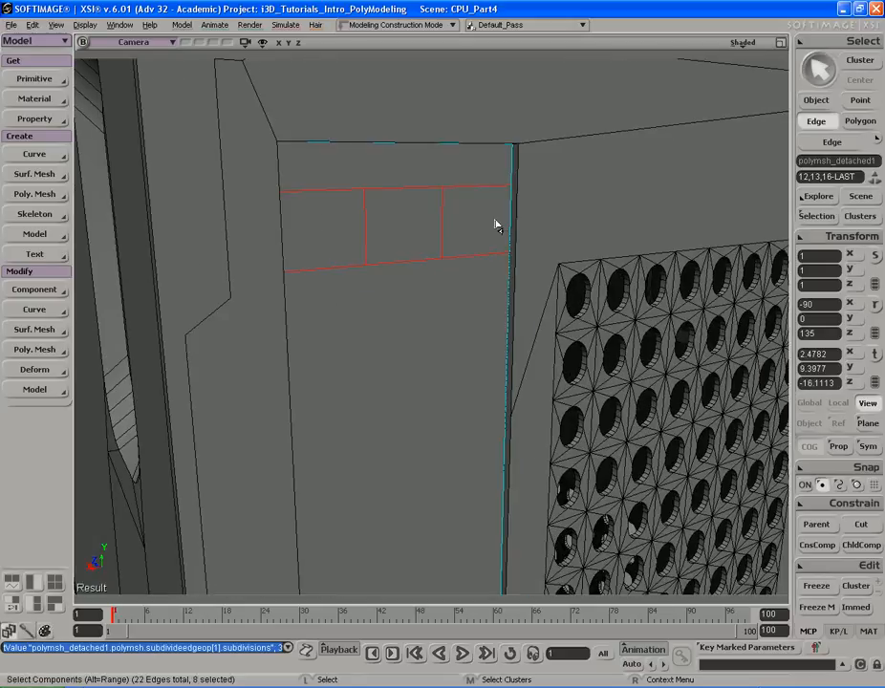
key("ctrl+z")
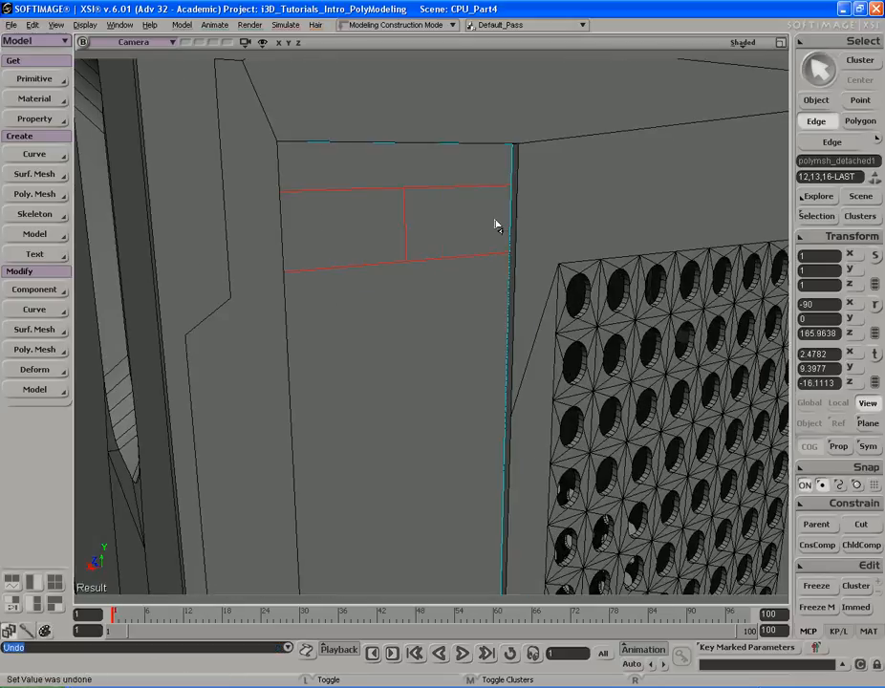
left_click_drag(416, 266, 421, 290)
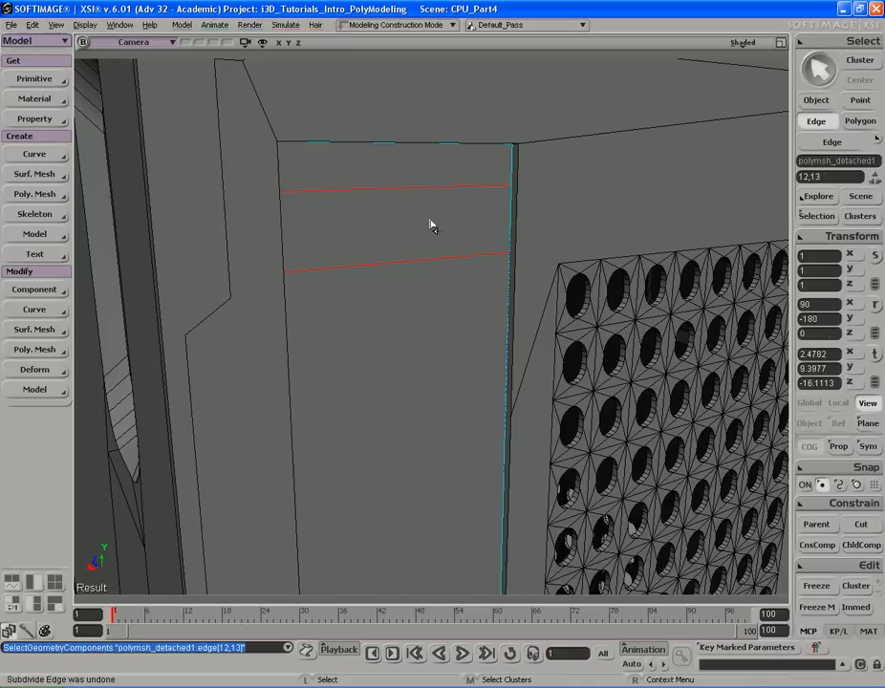
- Subdivide the two upper horizontal edges with 5 connected subdivisions to form a row of slot cells
key("shift+d")
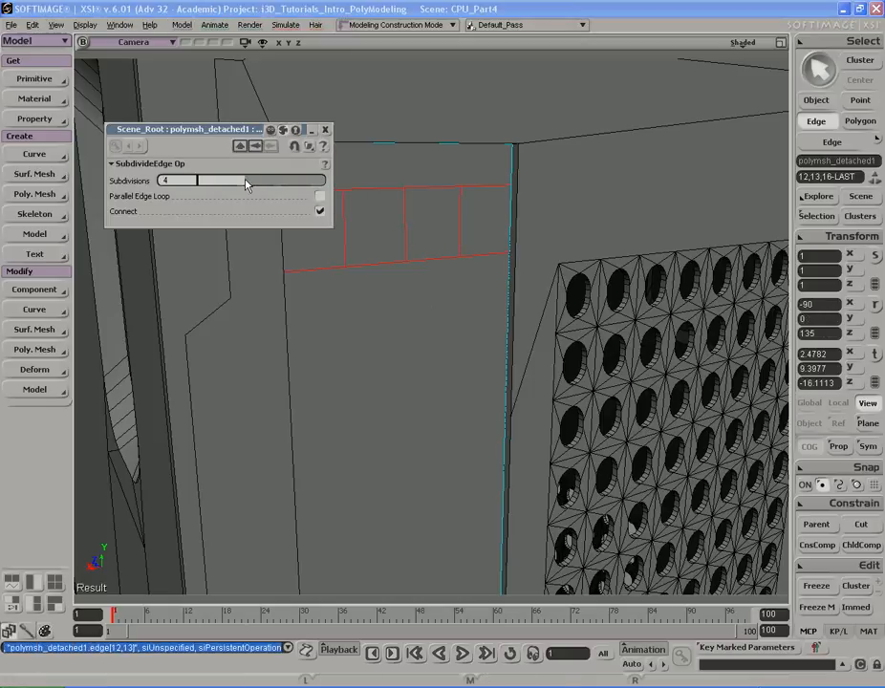
left_click_drag(246, 184, 270, 184)
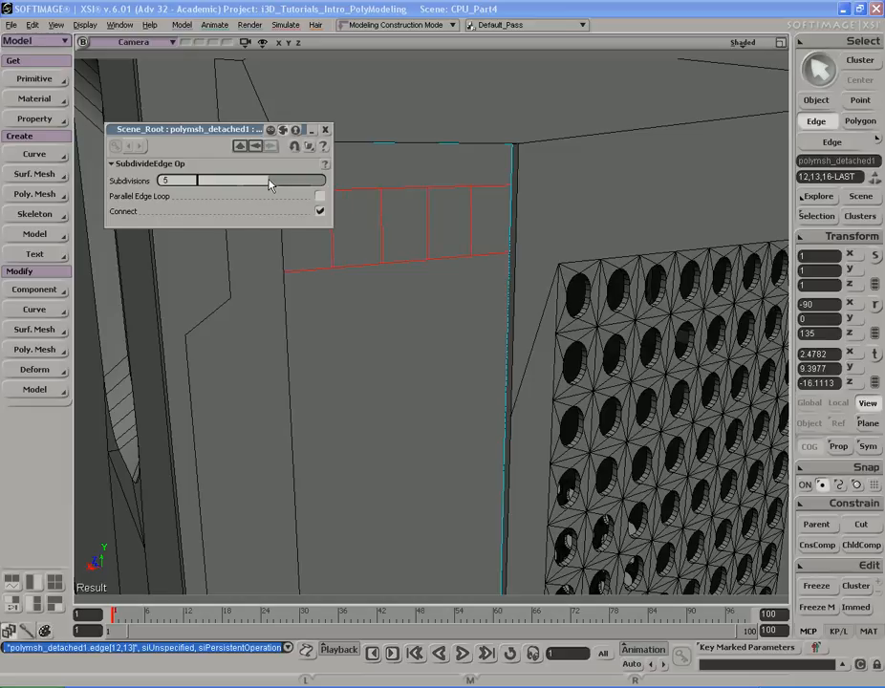
key("alt+Tab")
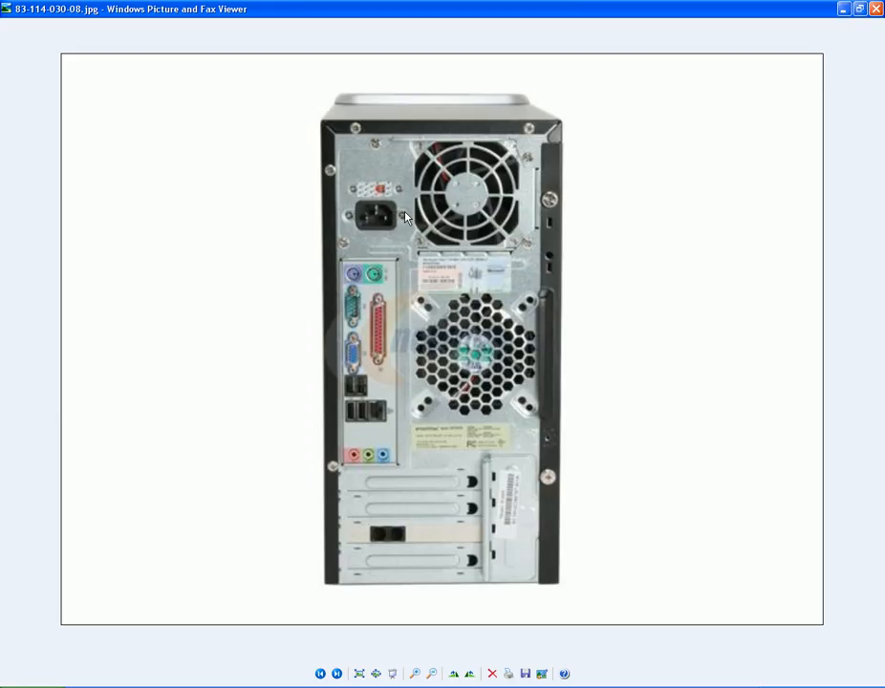
key("alt+Tab")
- Reposition one of the new vertical edges within the slot row
key("s")
mouse_move(395, 202)
middle_mouse_down()
mouse_move(437, 198)
mouse_move(409, 209)
middle_mouse_up()
right_click_drag(410, 210, 394, 208)
middle_click_drag(397, 207, 403, 215)
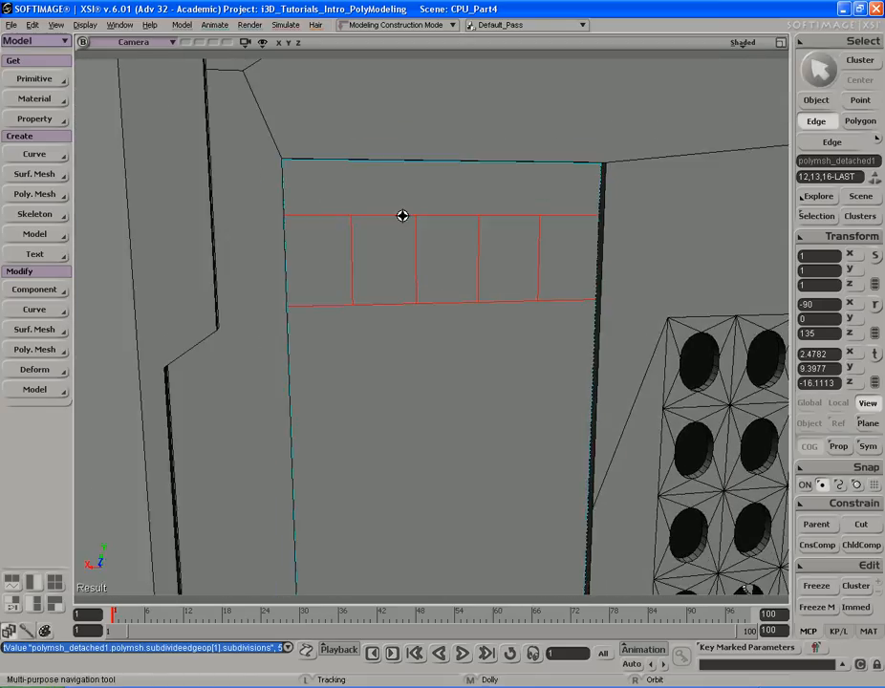
left_click_drag(403, 215, 381, 199)
left_click(348, 244)
key("s")
right_click_drag(397, 231, 399, 236)
key("v")
middle_click_drag(492, 210, 473, 208)
key("s")
right_click_drag(474, 208, 589, 200)
- Duplicate the second cell polygon of the row and push it into the panel to recess a slot
key("y")
left_click(411, 257)
key("s")
key("s")
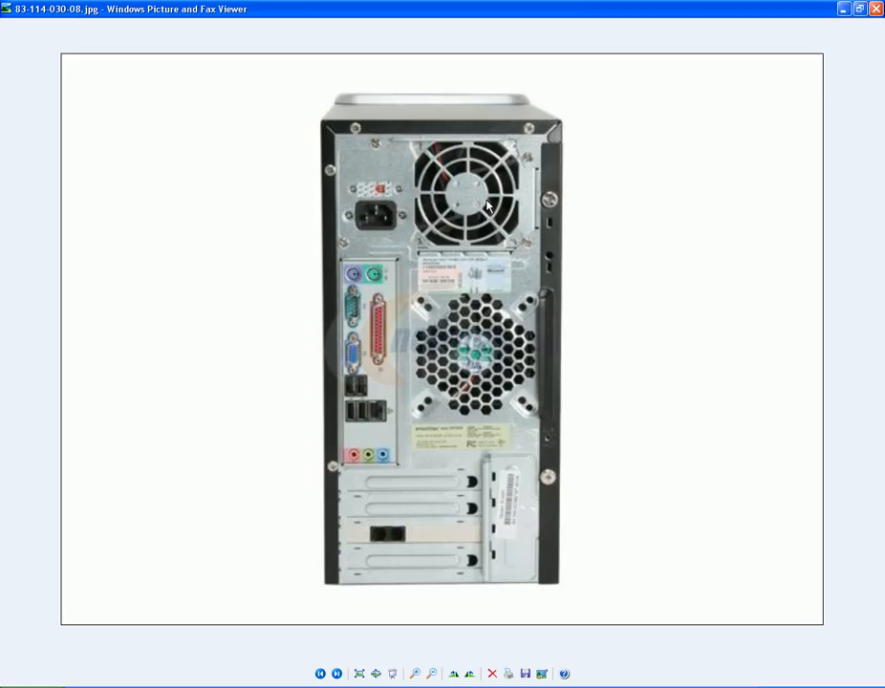
key("alt+Tab")
right_click_drag(456, 223, 467, 213)
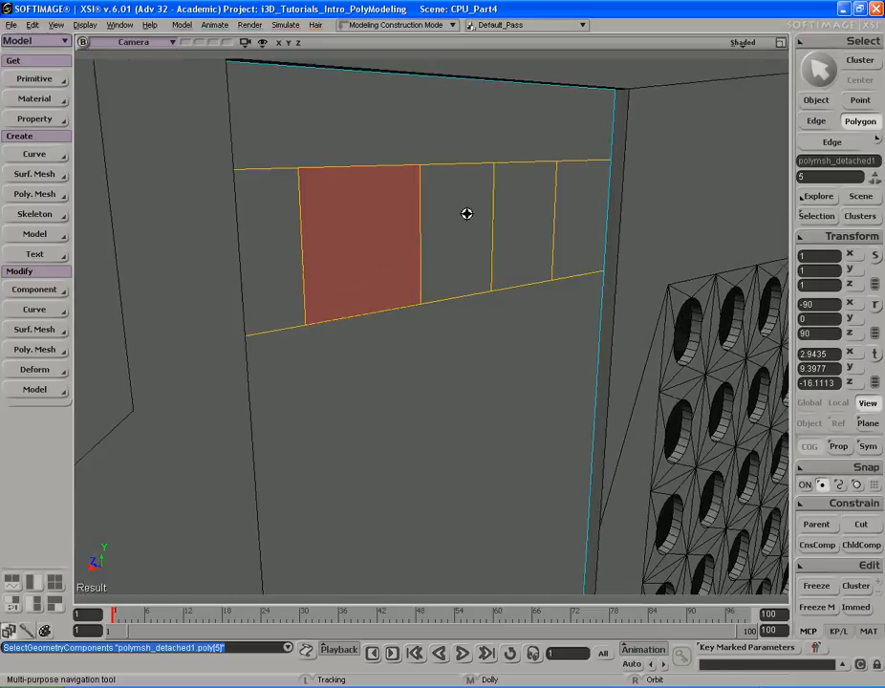
key("alt+Tab")
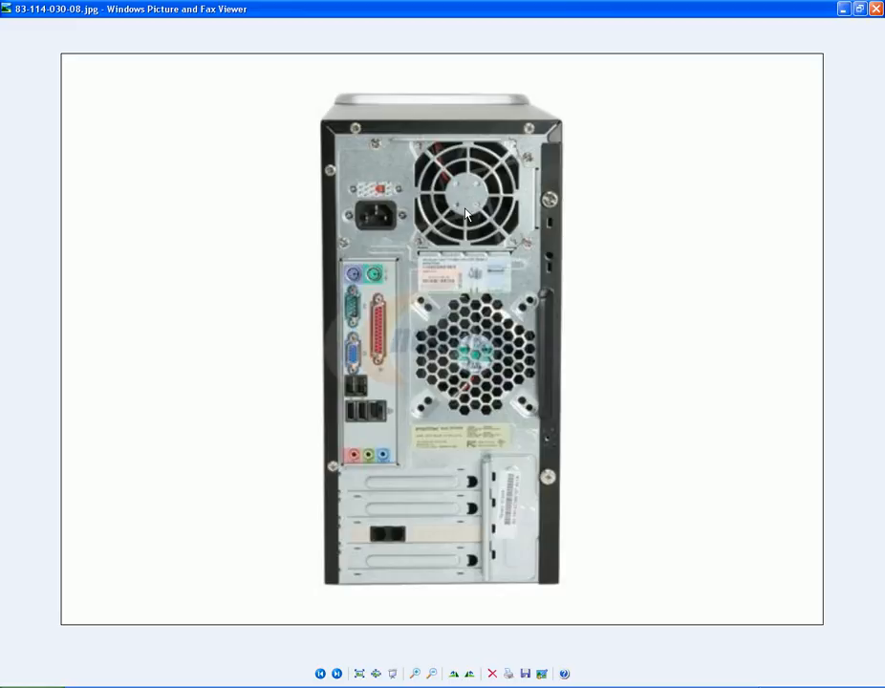
key("alt+Tab")
right_click_drag(459, 211, 459, 223)
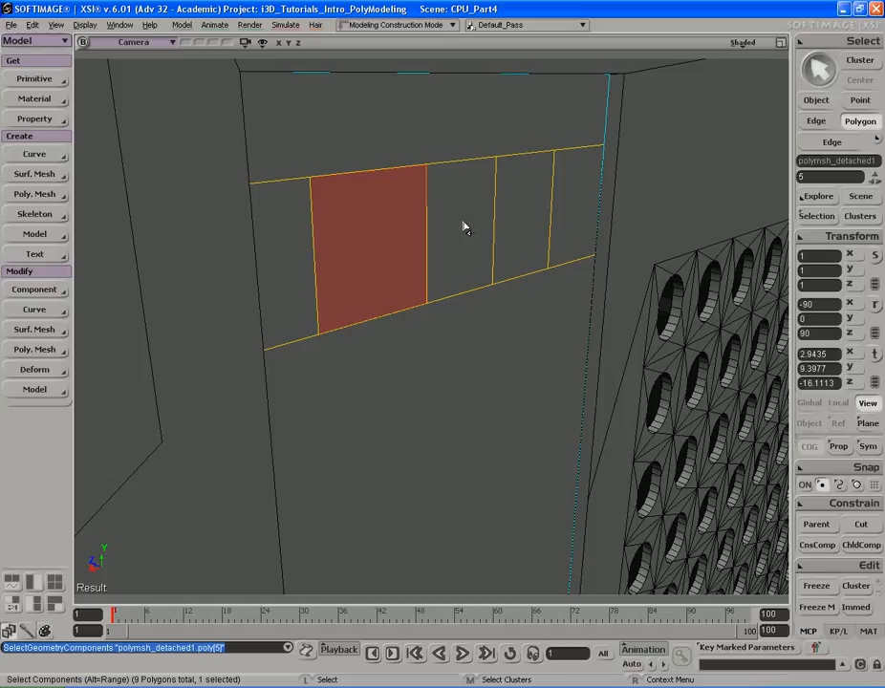
key("shift")
key("ctrl+d")
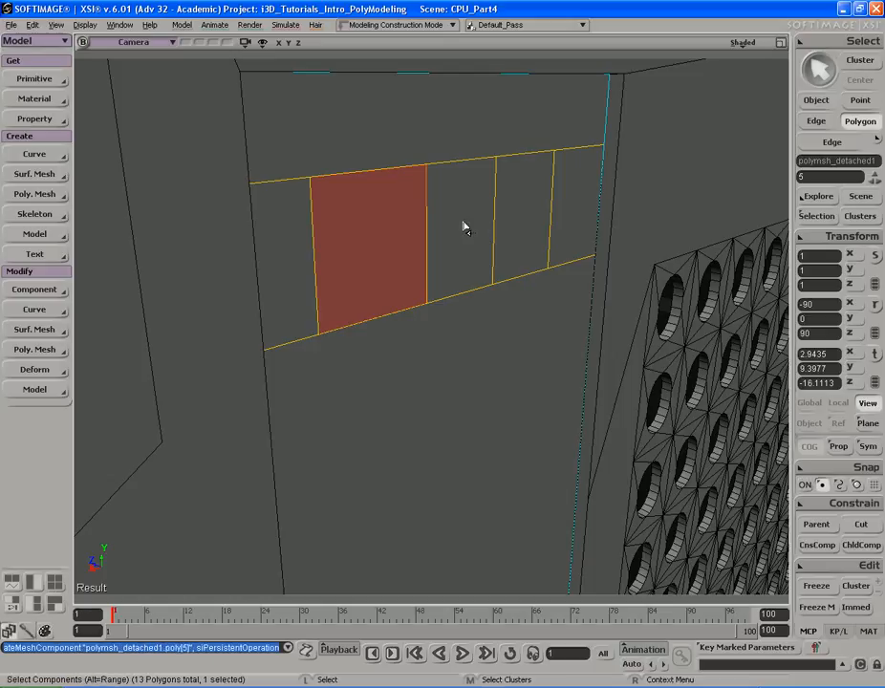
key("alt+Tab")
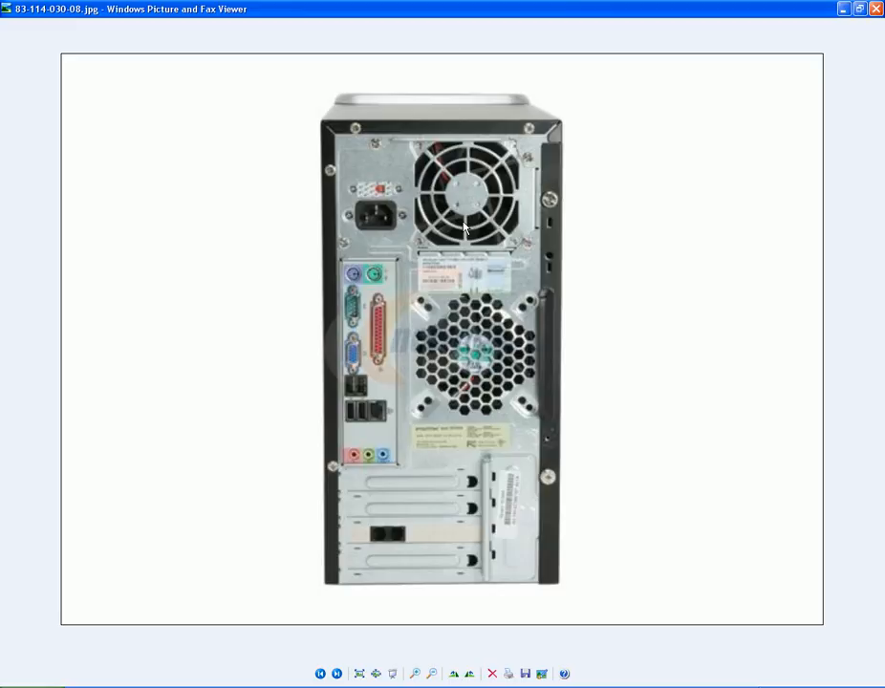
key("alt+Tab")
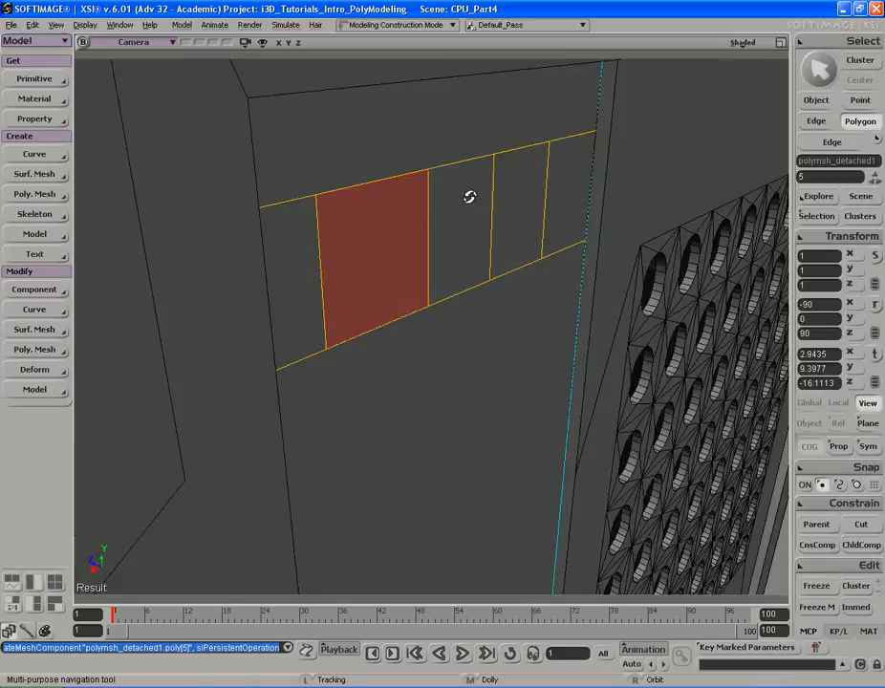
left_click_drag(357, 259, 298, 232)
right_click_drag(298, 232, 464, 259)
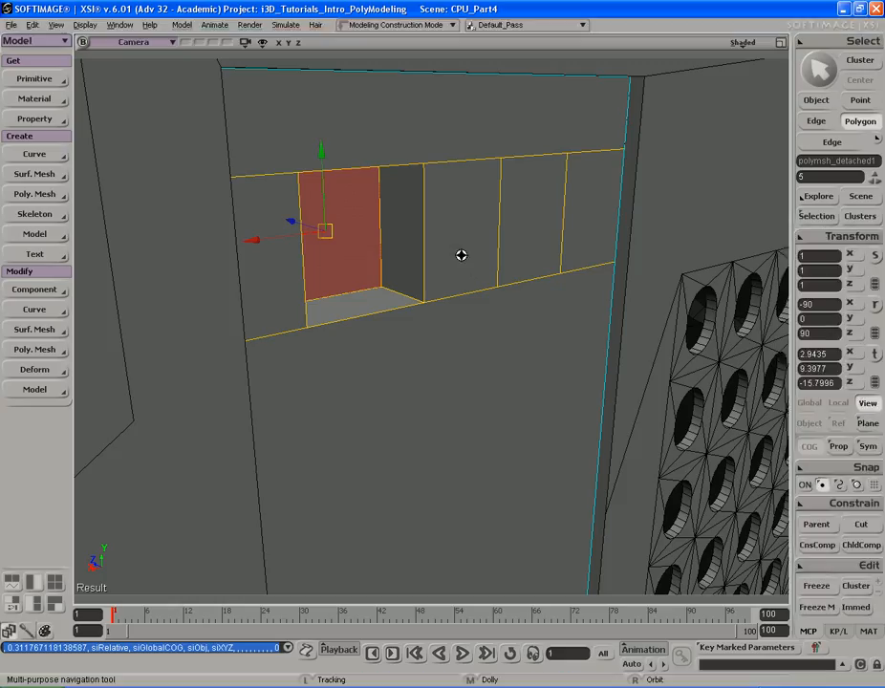
right_click_drag(461, 253, 535, 257)
middle_click_drag(535, 257, 494, 262)
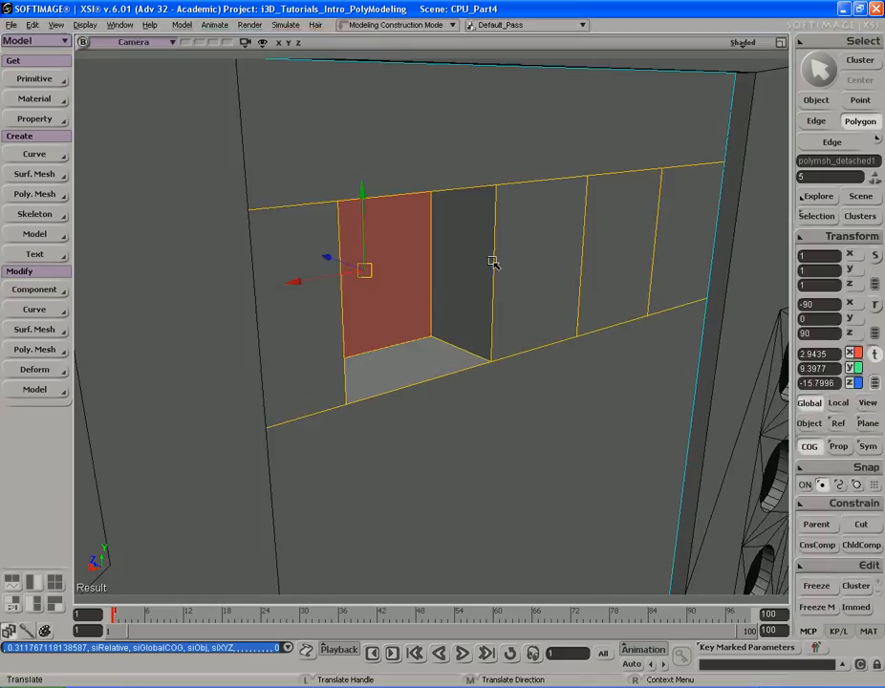
- Select the four edges around the recessed slot cell and apply Bevel Components to them
key("e")
left_click(463, 349)
right_click_drag(463, 349, 322, 346)
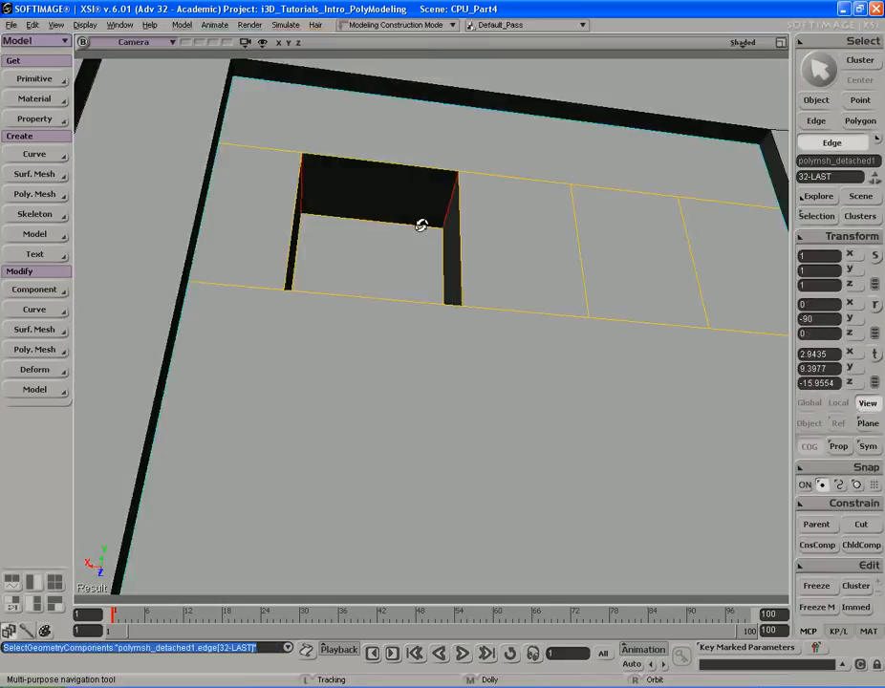
right_click_drag(420, 224, 448, 291)
right_click(481, 233)
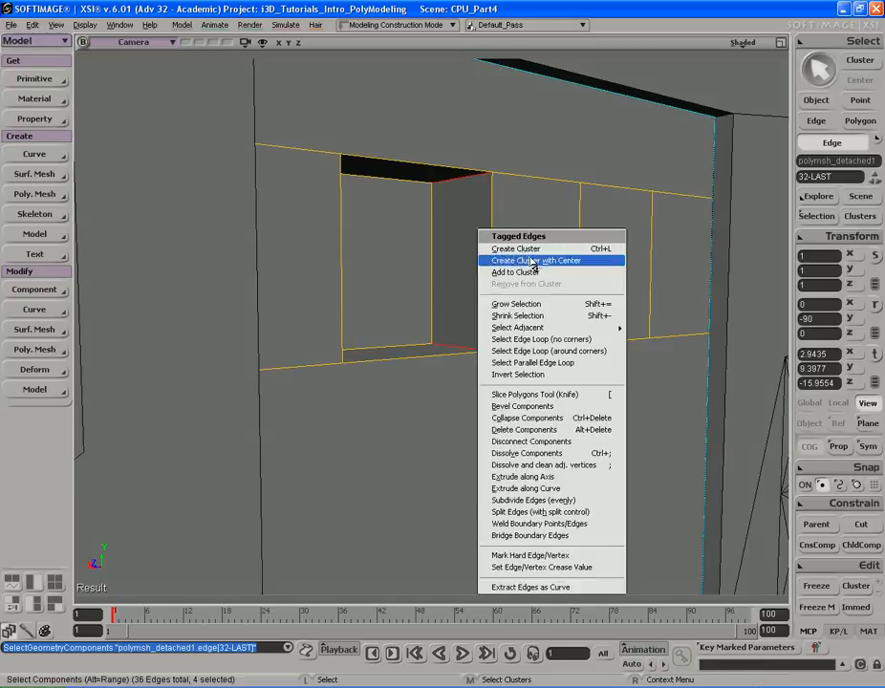
left_click(578, 410)
- Adjust the bevel distance and set its rounding to 4 subdivisions so the recessed slot becomes a round hole
left_click(146, 174)
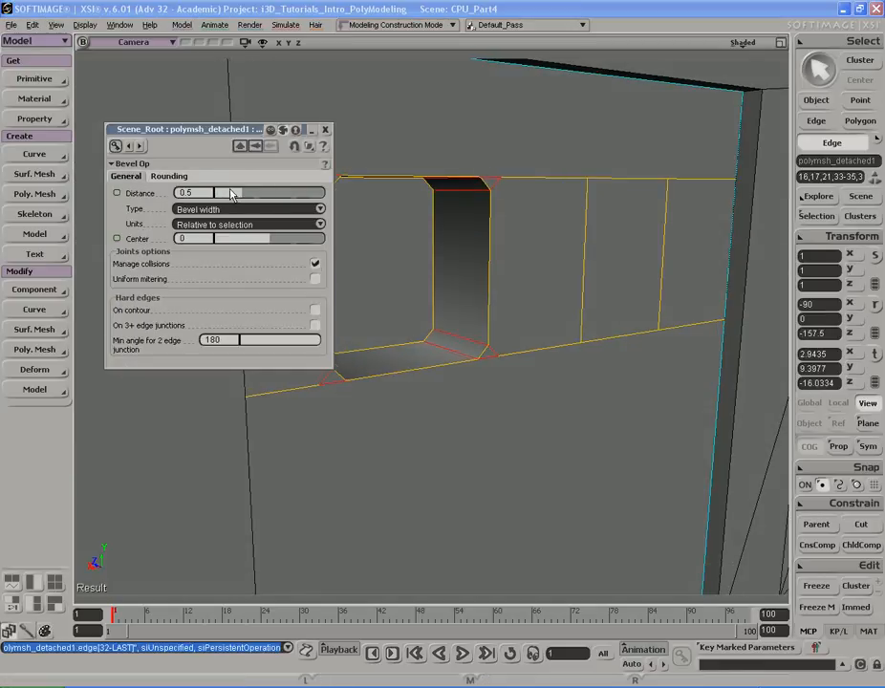
left_click_drag(228, 193, 351, 195)
left_click(171, 176)
left_click_drag(230, 197, 243, 198)
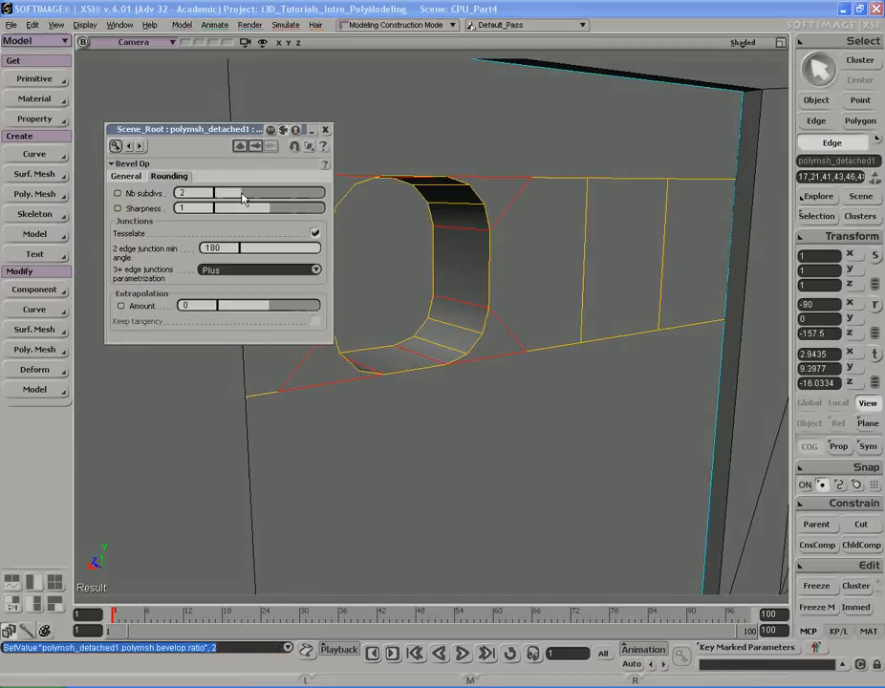
left_click(127, 177)
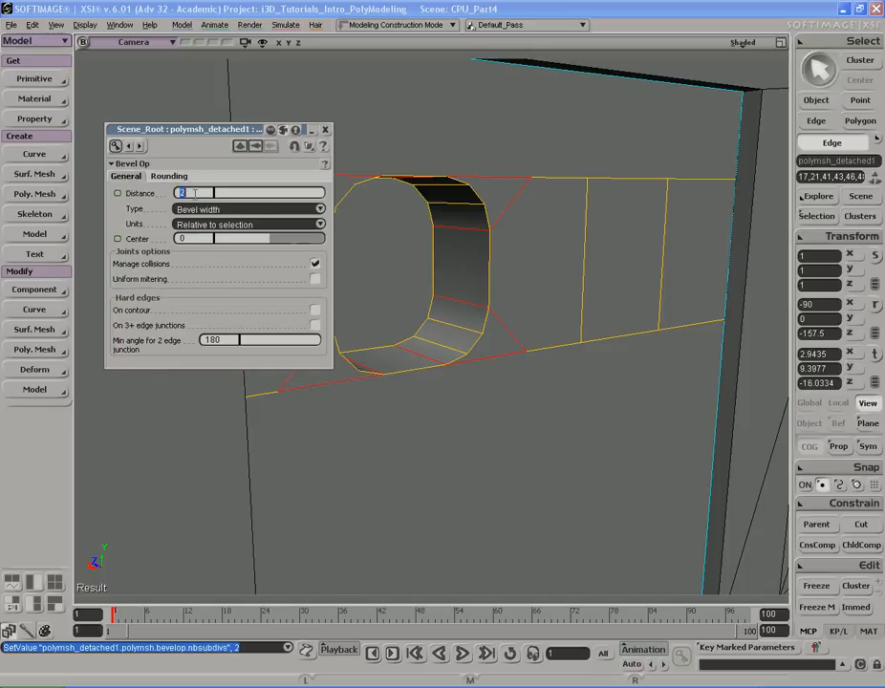
type("3")
key("Return")
key("s")
right_click_drag(566, 199, 536, 198)
left_click(169, 176)
left_click_drag(239, 197, 265, 199)
key("s")
right_click_drag(571, 200, 541, 200)
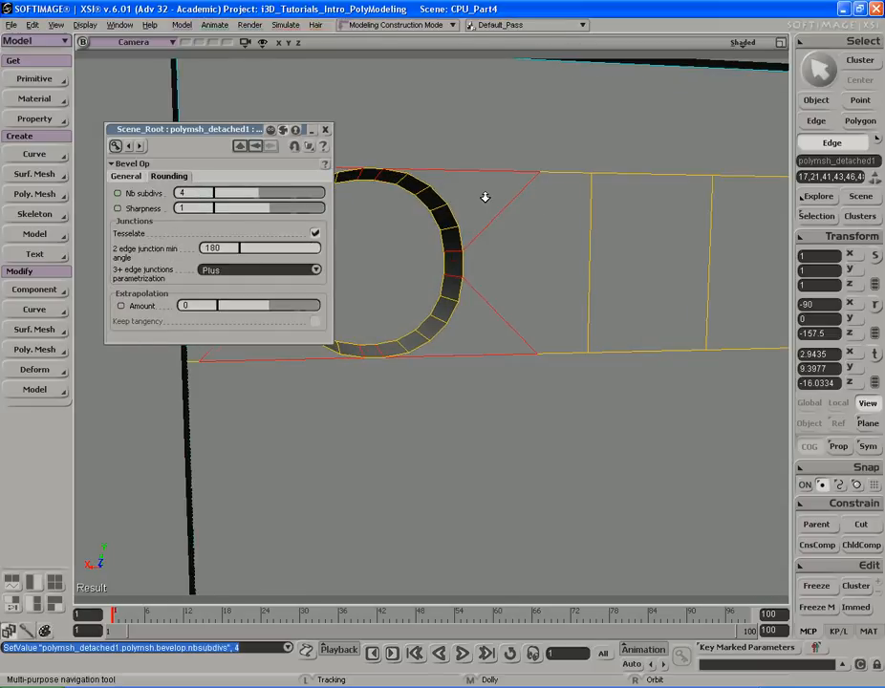
middle_click_drag(541, 200, 474, 194)
right_click_drag(457, 195, 541, 190)
middle_click_drag(541, 190, 514, 188)
right_click_drag(514, 187, 498, 190)
middle_click_drag(498, 190, 476, 193)
right_click_drag(477, 192, 468, 194)
left_click(326, 130)
- Select the hole's circular face and compare the round vent with the reference photo of the case's rear
key("s")
middle_click_drag(532, 189, 502, 188)
mouse_move(502, 188)
right_mouse_down()
mouse_move(535, 186)
mouse_move(517, 186)
right_mouse_up()
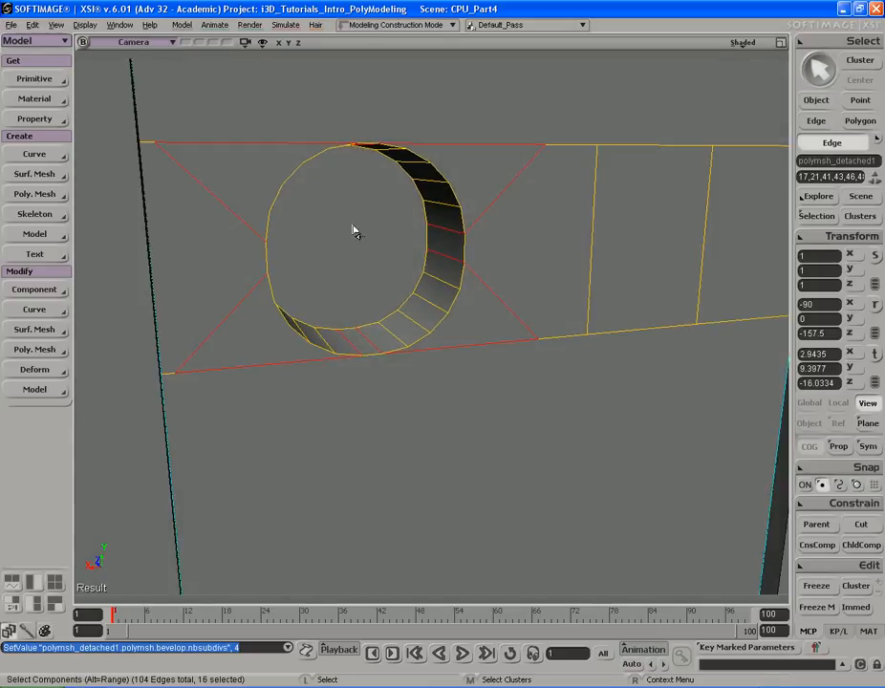
key("u")
left_click(395, 234)
key("s")
mouse_move(421, 228)
right_mouse_down()
mouse_move(405, 217)
mouse_move(413, 229)
right_mouse_up()
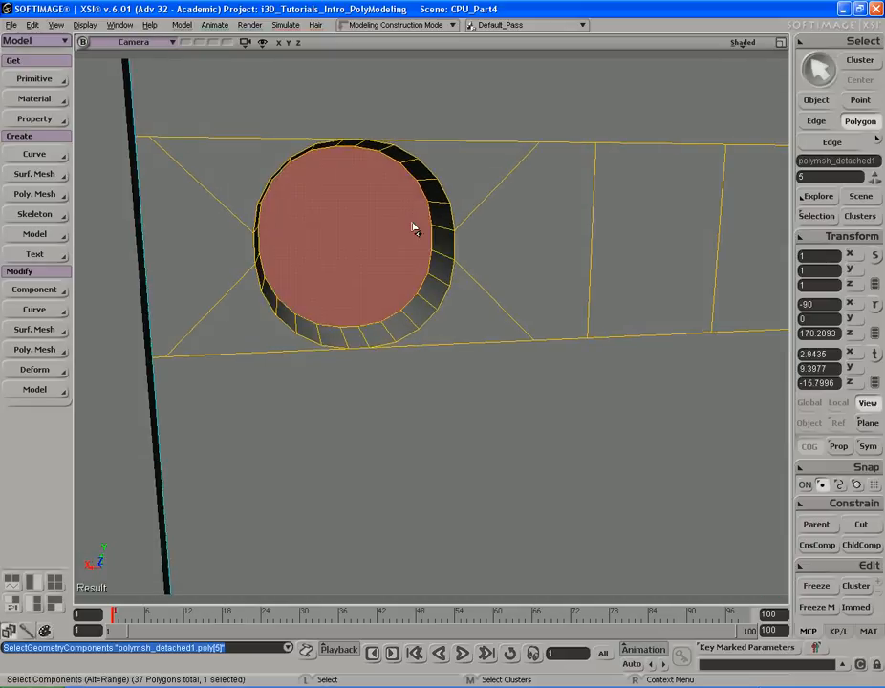
key("s")
middle_click_drag(407, 218, 418, 219)
left_click_drag(419, 219, 399, 213)
mouse_move(400, 214)
right_mouse_down()
mouse_move(374, 206)
mouse_move(401, 229)
right_mouse_up()
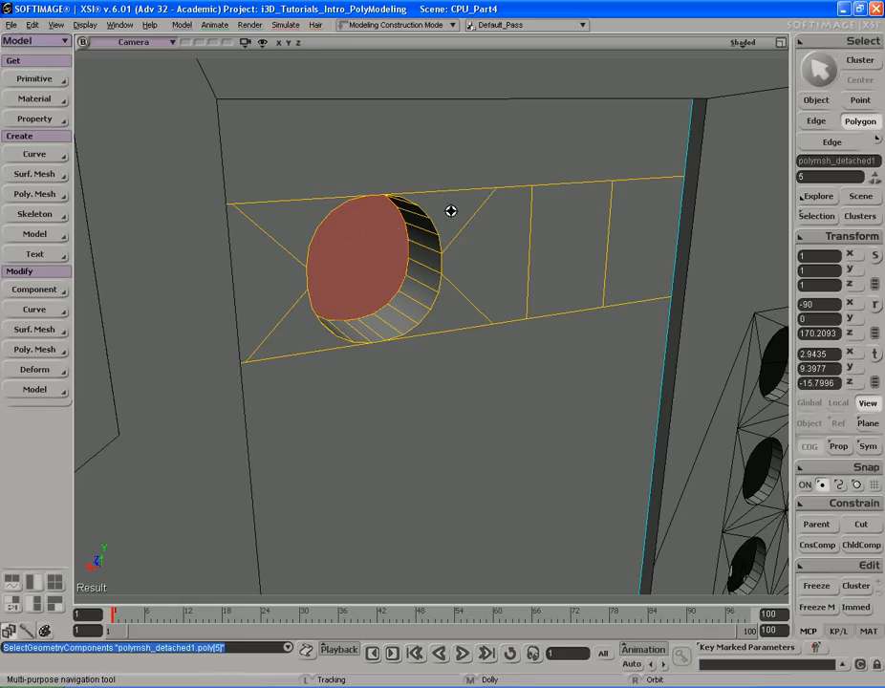
right_click_drag(395, 210, 447, 210)
key("alt+Tab")
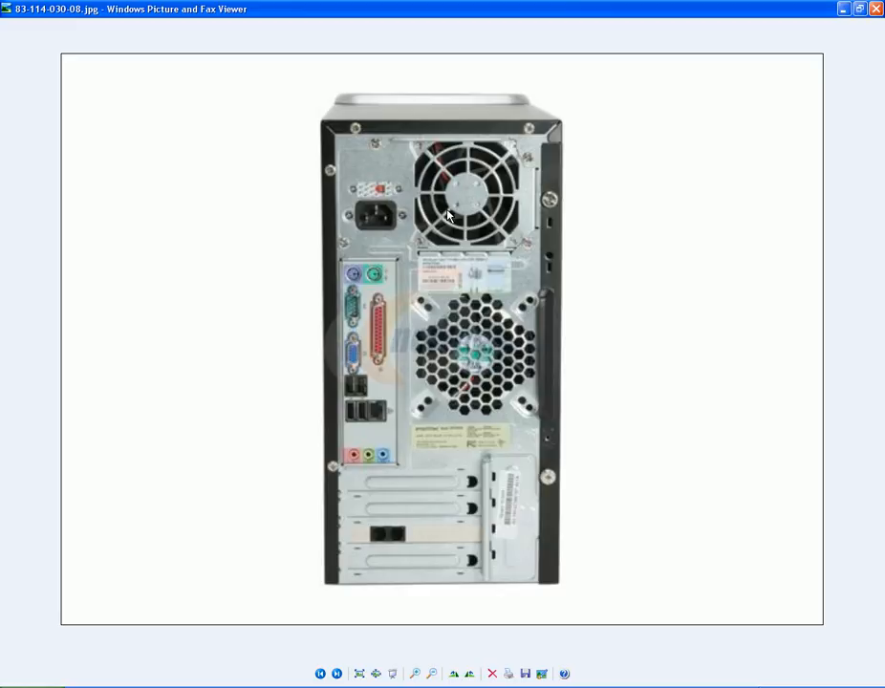
key("alt+Tab")
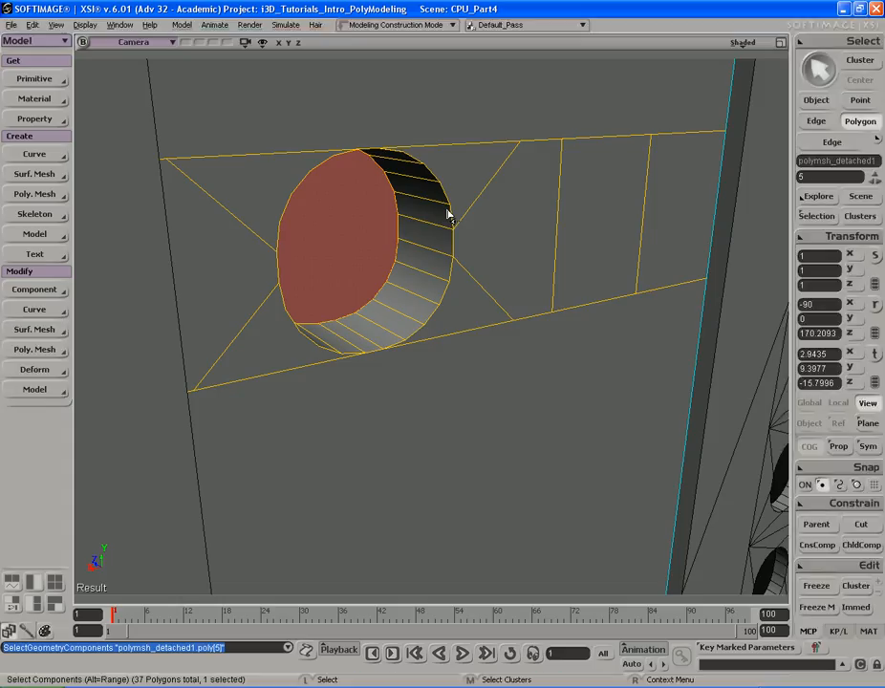
key("s")
mouse_move(463, 228)
right_mouse_down()
mouse_move(438, 213)
mouse_move(463, 216)
right_mouse_up()
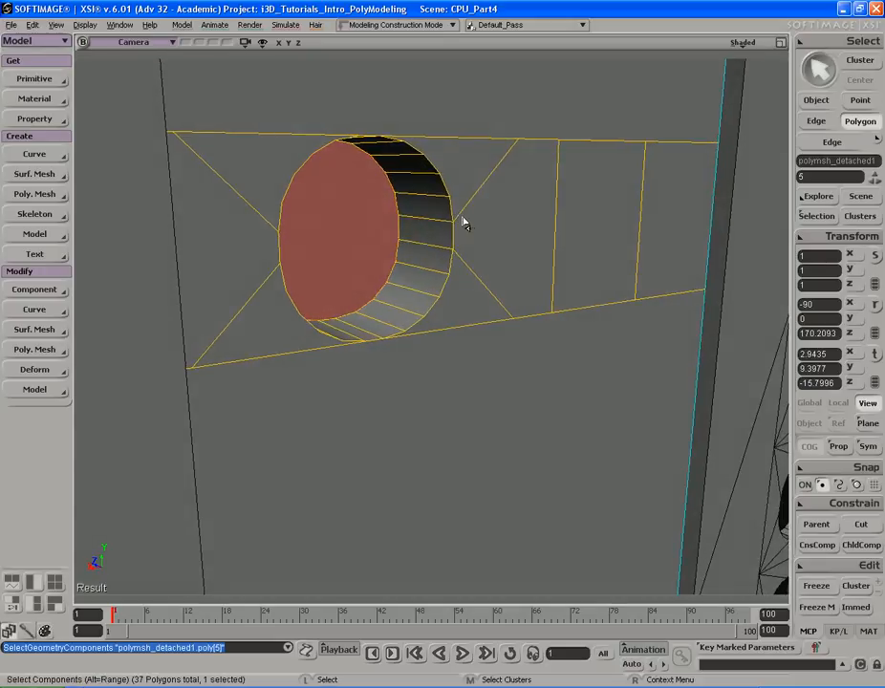
key("alt+Tab")
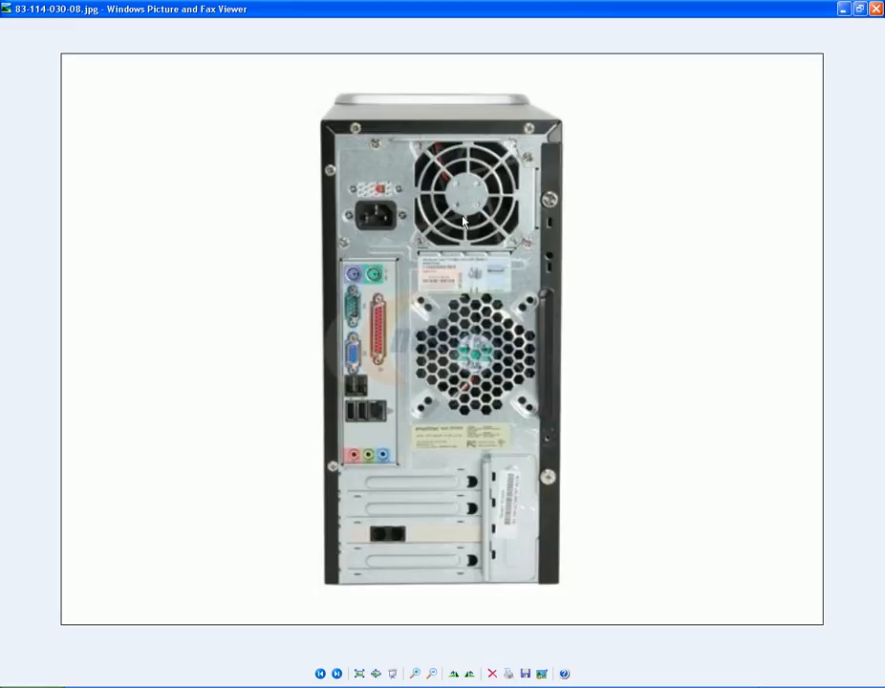
key("alt+Tab")
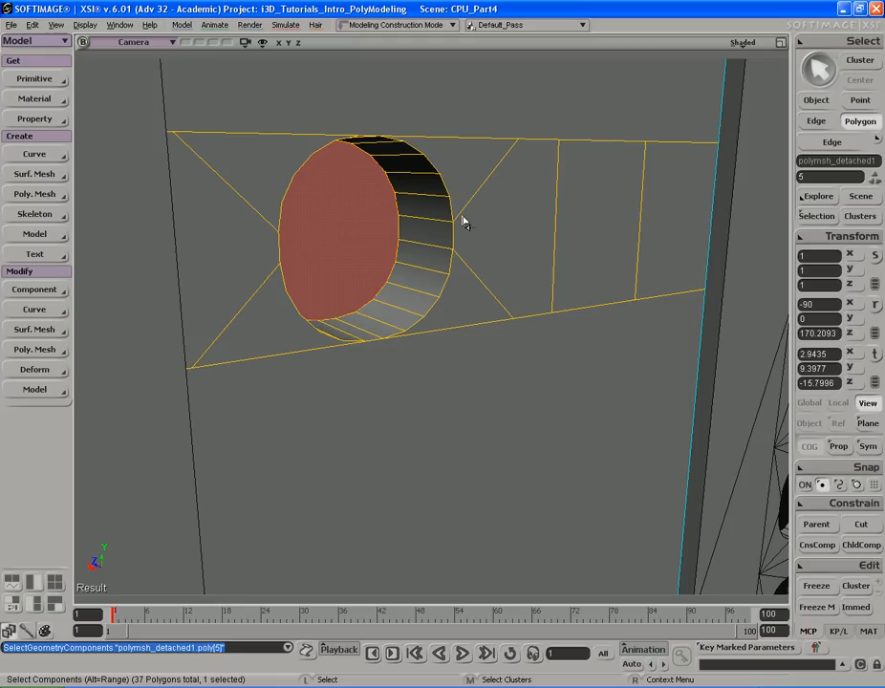
key("s")
right_click_drag(457, 203, 457, 211)
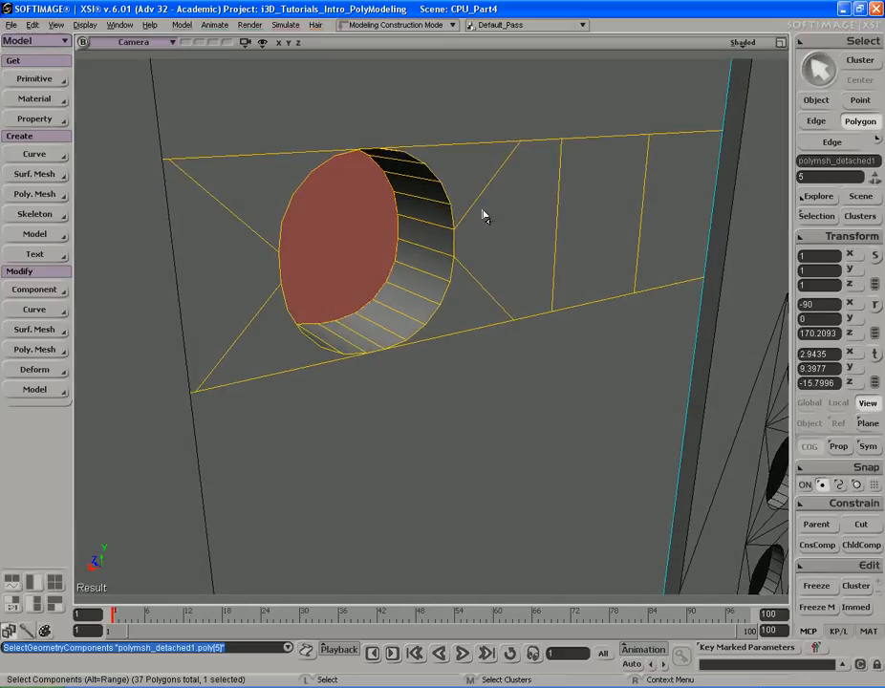
- Duplicate the circular face, scale the copy slightly, then duplicate it again and move it inward
key("ctrl+d")
key("c")
key("x")
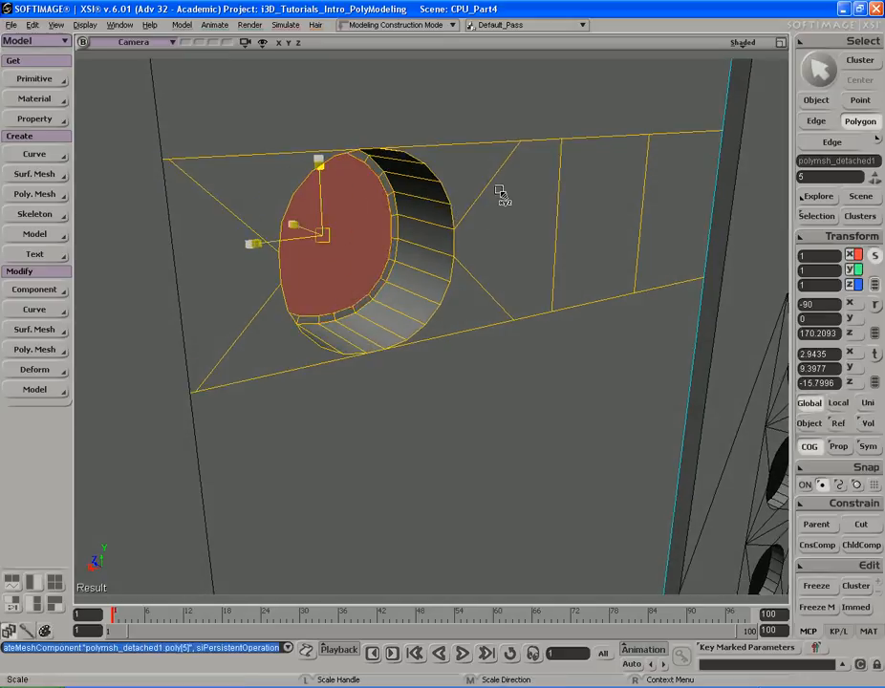
left_click_drag(501, 189, 500, 188)
key("ctrl+d")
key("v")
left_click_drag(296, 224, 344, 239)
- Add two horizontal edges across the circular face to form a bar through its middle
key("s")
right_click_drag(344, 237, 436, 202)
middle_click_drag(435, 203, 426, 228)
left_click_drag(426, 228, 476, 237)
middle_click_drag(476, 237, 454, 237)
right_click_drag(454, 237, 386, 254)
key("backslash")
key("s")
key("s")
right_click_drag(324, 246, 369, 245)
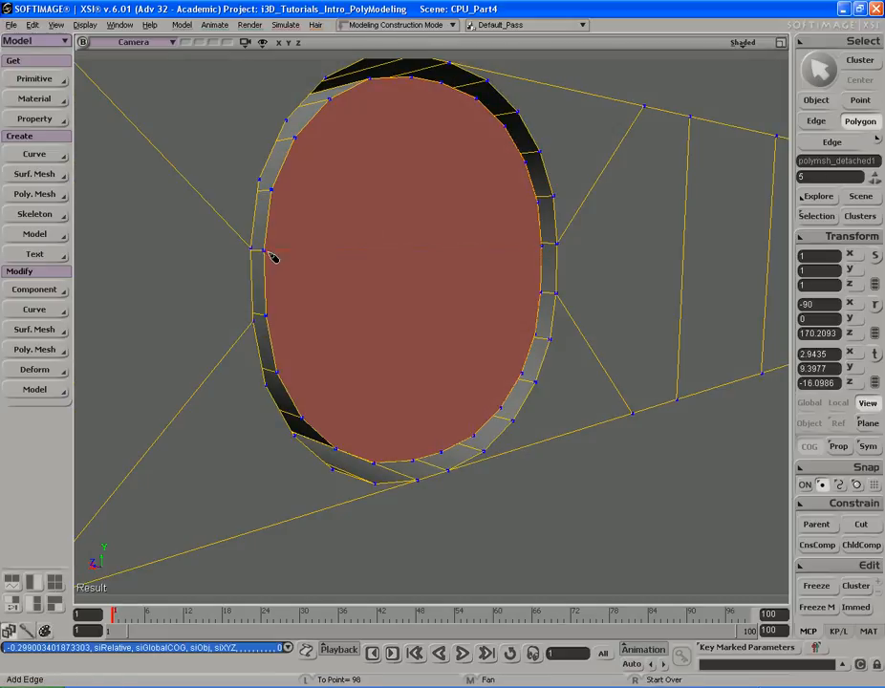
left_click(265, 251)
key("s")
mouse_move(431, 289)
right_mouse_down()
mouse_move(376, 291)
mouse_move(421, 300)
right_mouse_up()
left_click(421, 299)
key("s")
right_click_drag(358, 263, 364, 257)
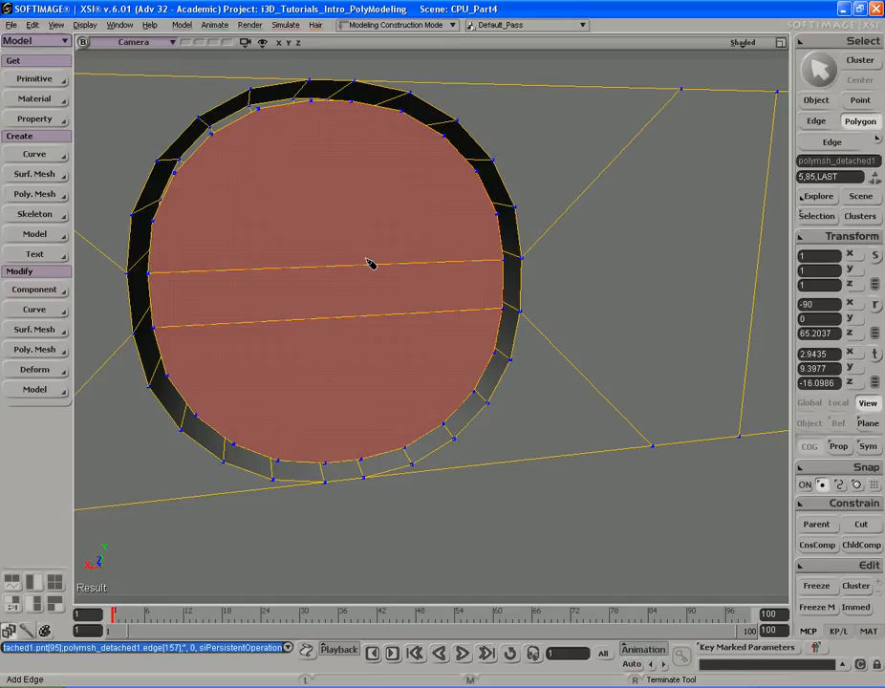
key("s")
mouse_move(364, 257)
right_mouse_down()
mouse_move(356, 235)
mouse_move(327, 239)
mouse_move(363, 233)
right_mouse_up()
key("backslash")
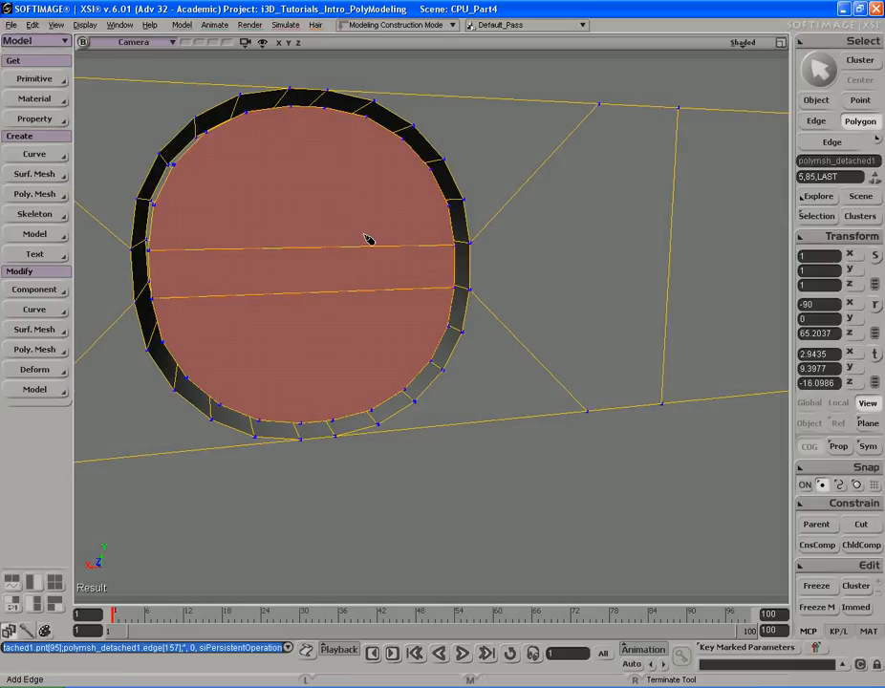
- Select the two horizontal bar edges and subdivide them
key("i")
left_click_drag(328, 240, 335, 302)
key("s")
right_click_drag(365, 251, 381, 247)
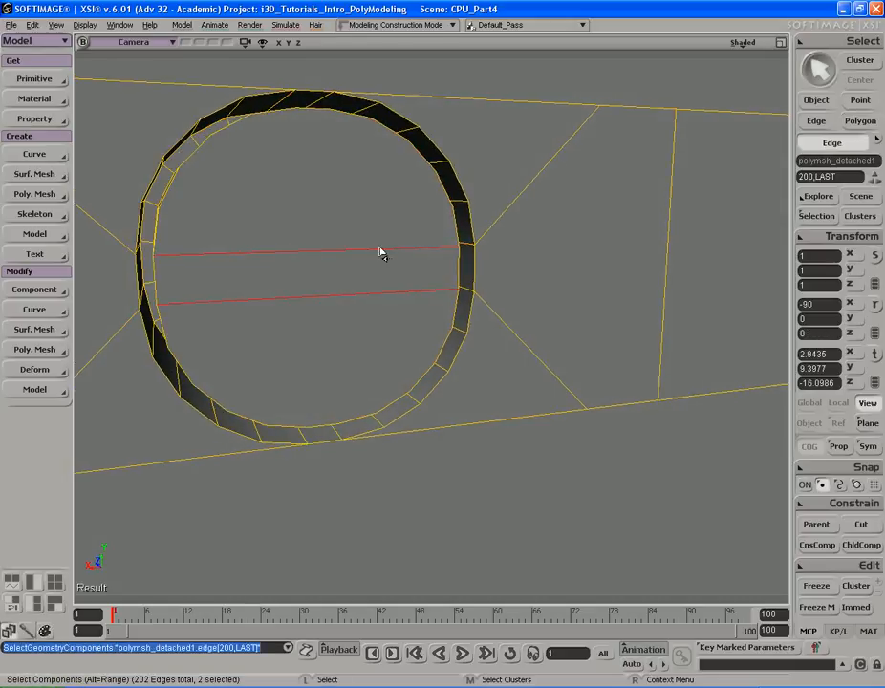
key("shift+d")
left_click(325, 130)
- Duplicate the bar's end polygons beside the ring and push them into the panel, then deselect everything
key("s")
right_click_drag(336, 151, 450, 172)
middle_click_drag(450, 172, 374, 187)
left_click_drag(374, 188, 401, 214)
middle_click_drag(440, 196, 411, 191)
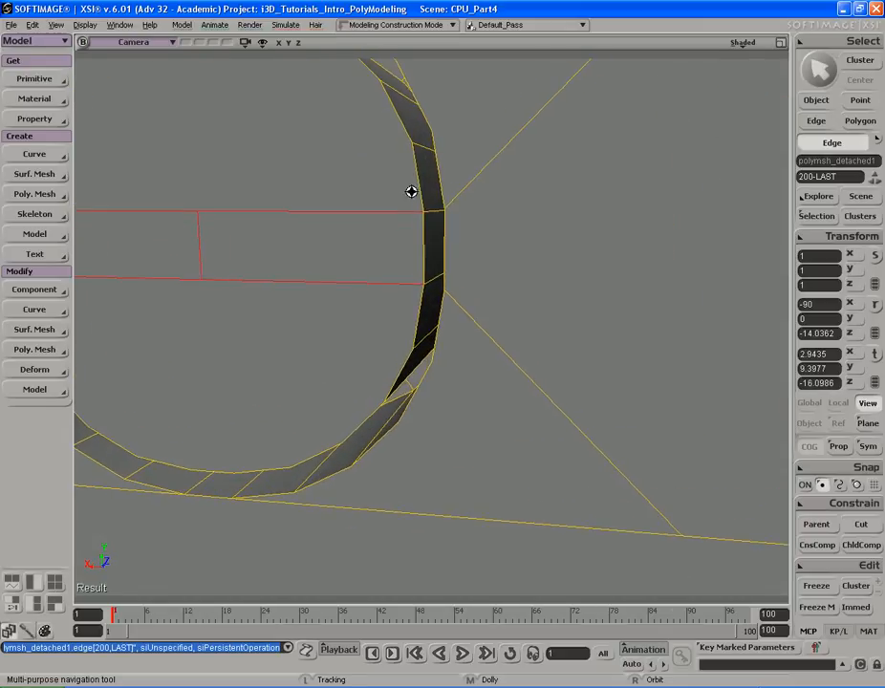
key("u")
left_click(415, 243)
left_click(434, 250, "shift")
key("s")
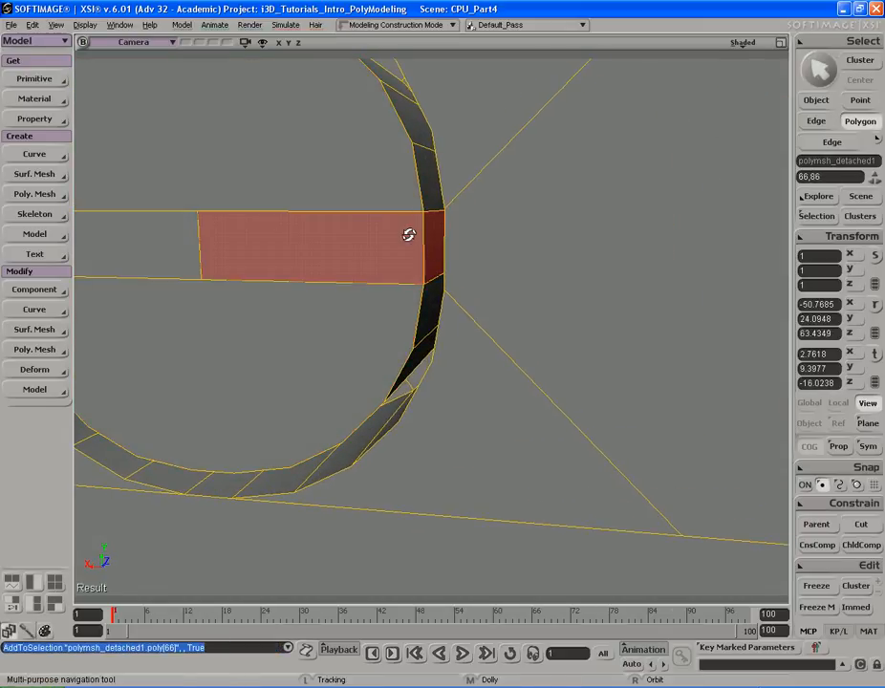
right_click_drag(414, 237, 419, 239)
key("ctrl+d")
key("v")
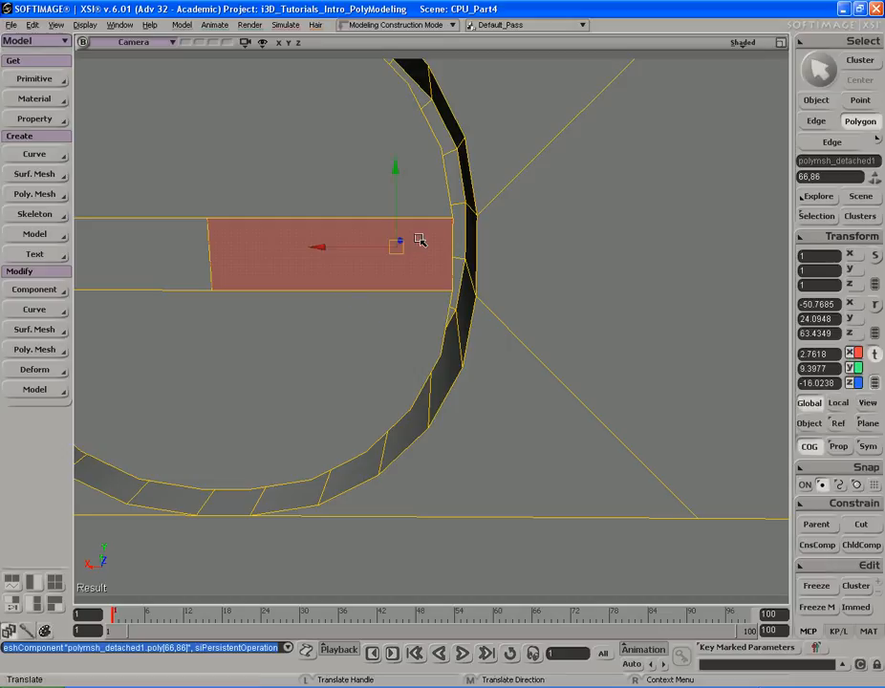
right_click(560, 181)
left_click(574, 217)
right_click(574, 212)
left_click(607, 295)
key("s")
right_click_drag(545, 234, 535, 245)
left_click_drag(474, 265, 311, 238)
key("s")
right_click_drag(312, 239, 422, 267)
middle_click_drag(228, 246, 654, 261)
key("space")
key("s")
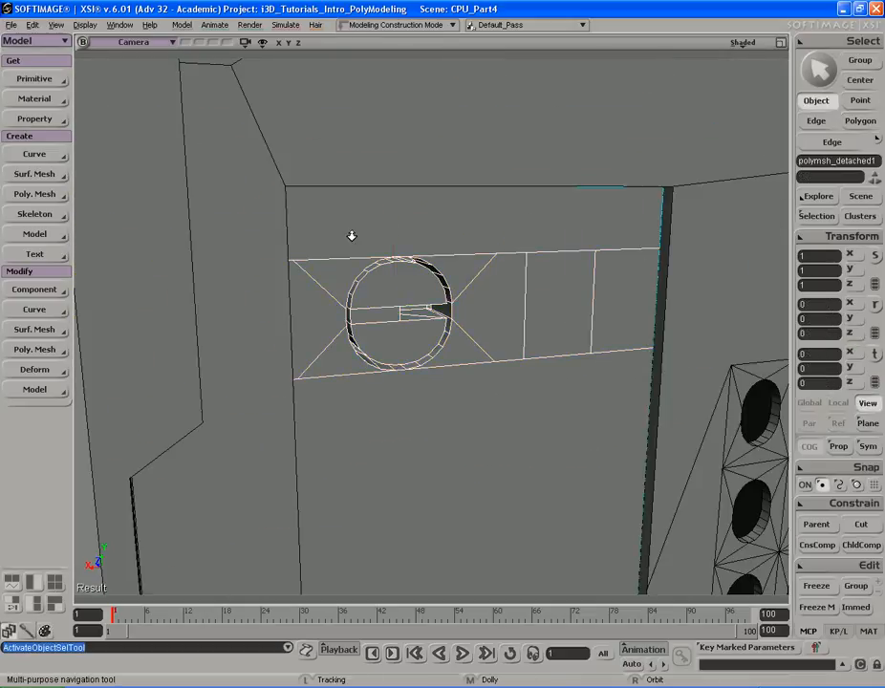
middle_click_drag(376, 238, 543, 241)
left_click_drag(543, 241, 543, 204)
left_click(248, 235)
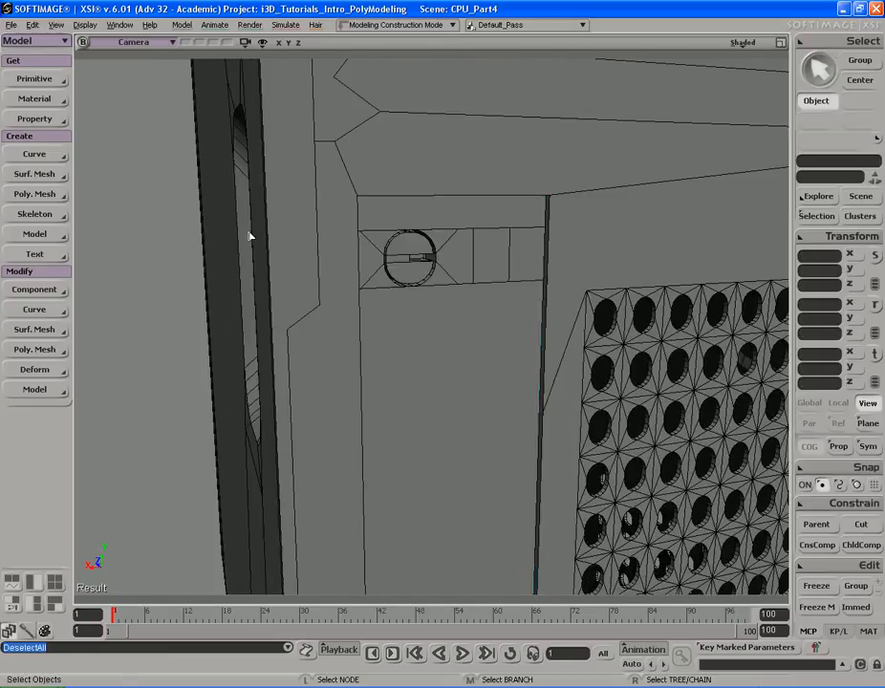
- Inspect the circular vent from several angles and compare it with the reference photo
key("s")
left_click_drag(379, 182, 318, 231)
right_click_drag(318, 232, 459, 233)
middle_click_drag(459, 233, 340, 257)
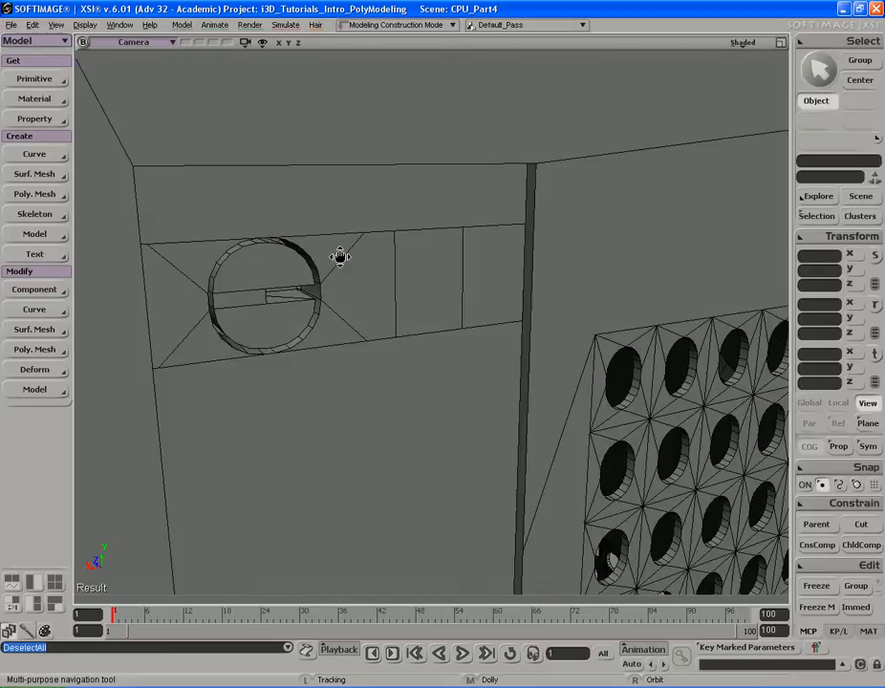
left_click_drag(341, 258, 361, 262)
right_click_drag(359, 243, 411, 250)
middle_click_drag(411, 251, 339, 267)
left_click_drag(340, 266, 417, 257)
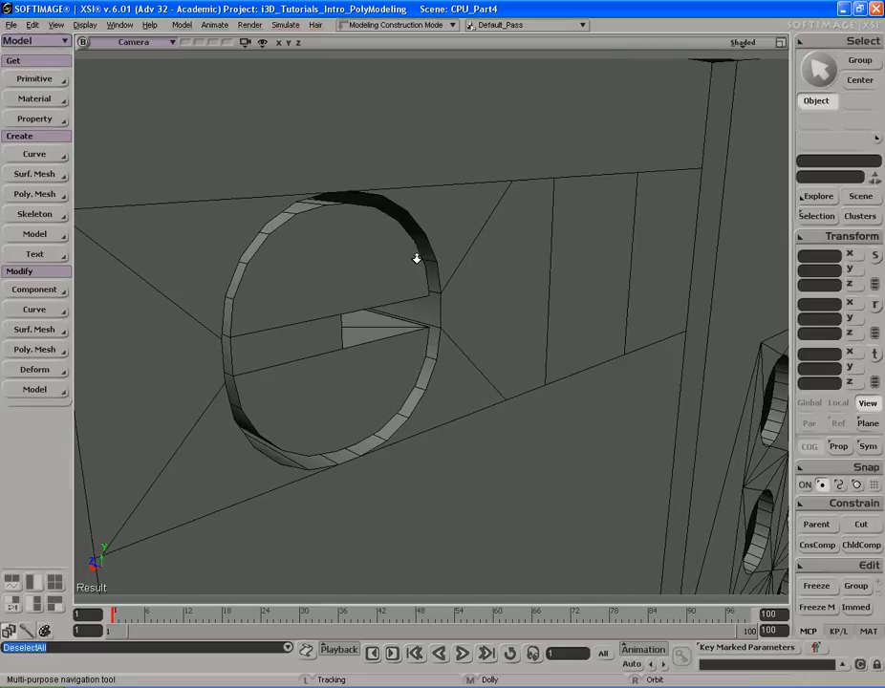
middle_click_drag(417, 257, 397, 257)
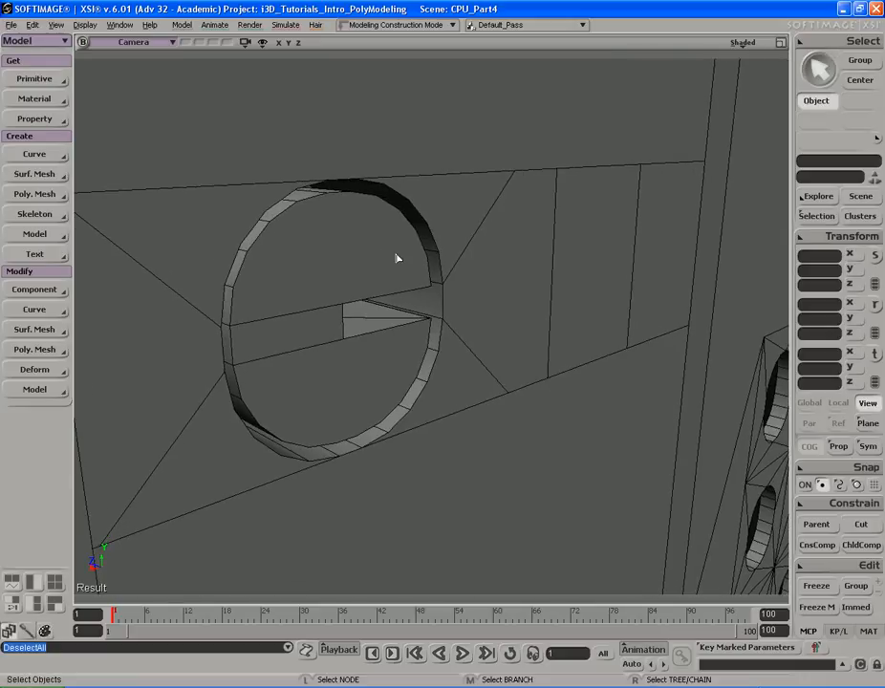
key("s")
left_click_drag(395, 253, 394, 250)
left_click(349, 251)
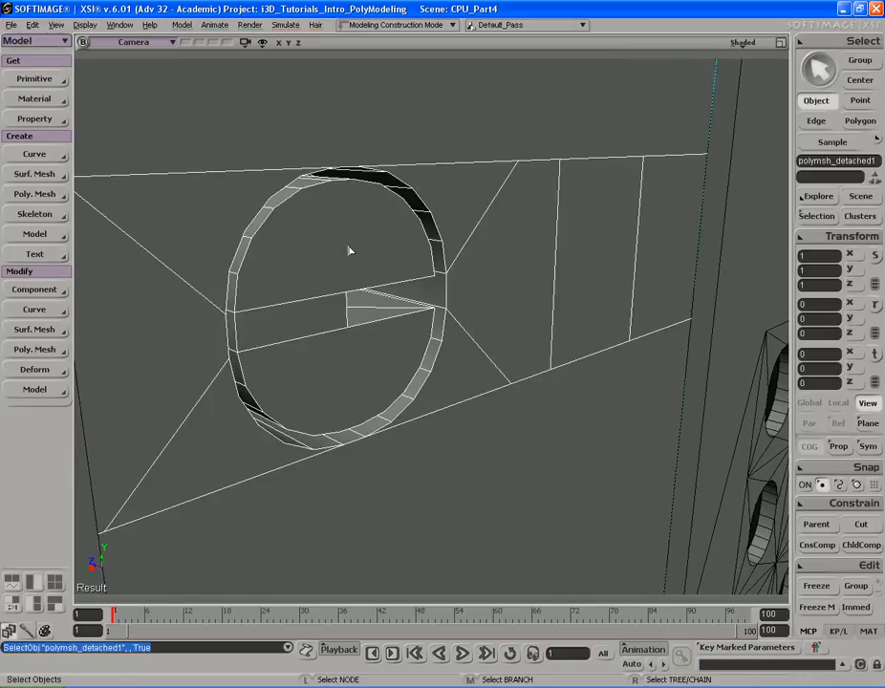
key("alt+Tab")
key("alt+Tab")
key("s")
left_click_drag(351, 249, 356, 244)
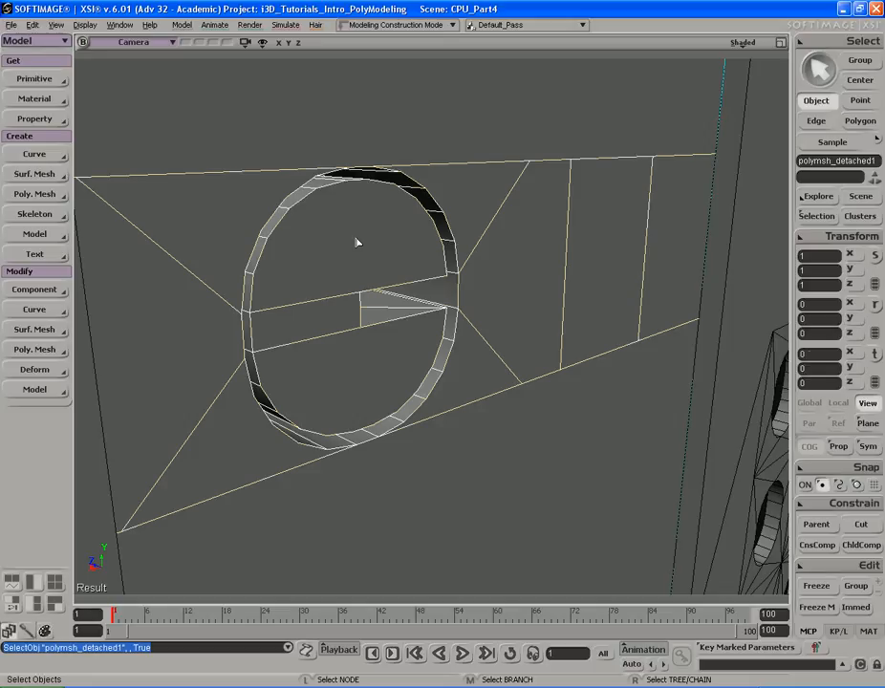
- Inset the two half-circle faces on either side of the bar by 0.034
key("u")
left_click(356, 239)
left_click(379, 350, "shift")
key("s")
middle_click_drag(379, 351, 400, 346)
mouse_move(400, 345)
right_mouse_down()
mouse_move(401, 332)
mouse_move(407, 358)
right_mouse_up()
right_click(387, 237)
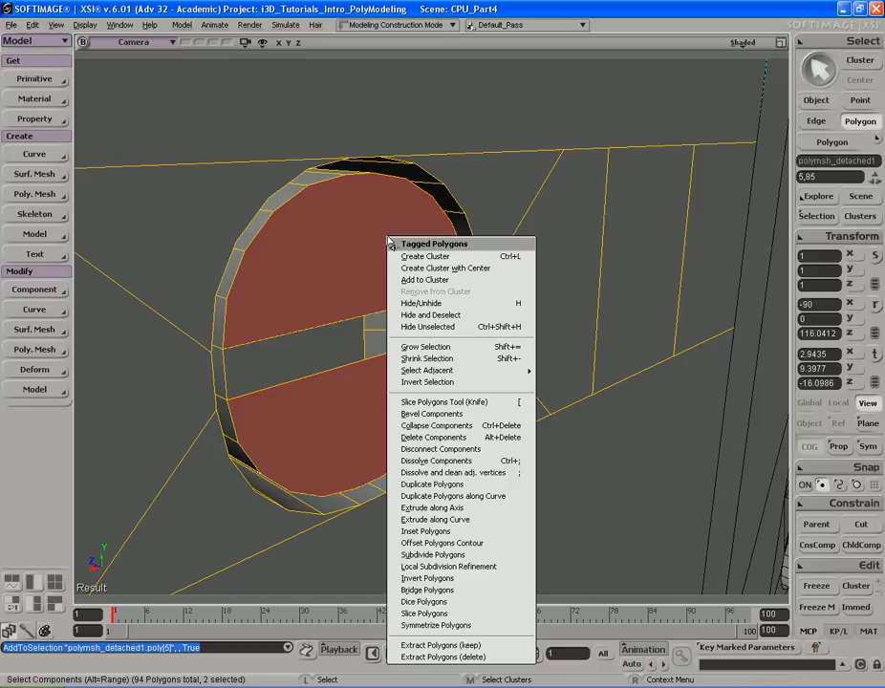
left_click(456, 536)
key("s")
left_click_drag(383, 256, 427, 264)
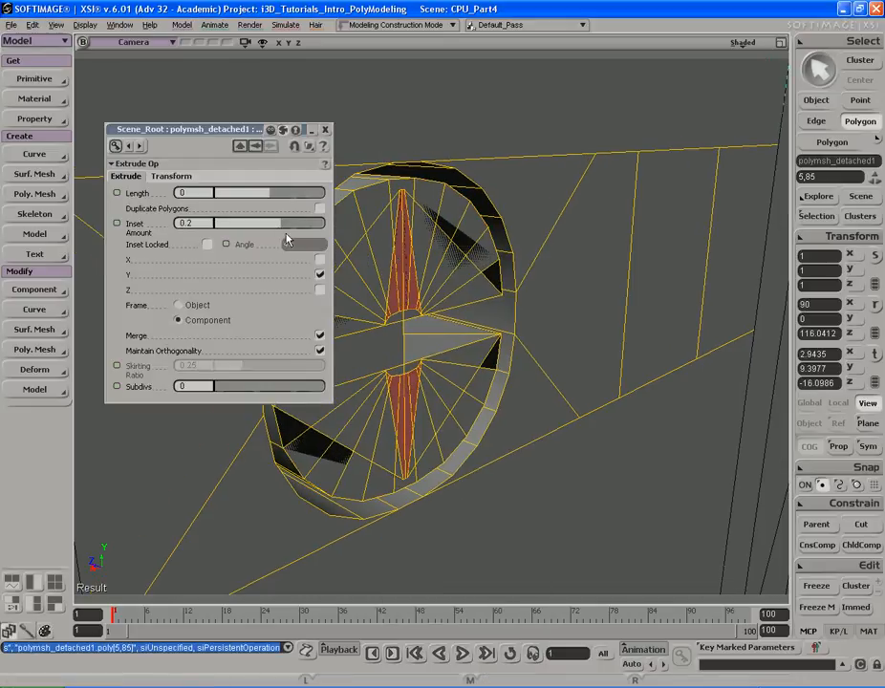
left_click_drag(331, 227, 300, 228)
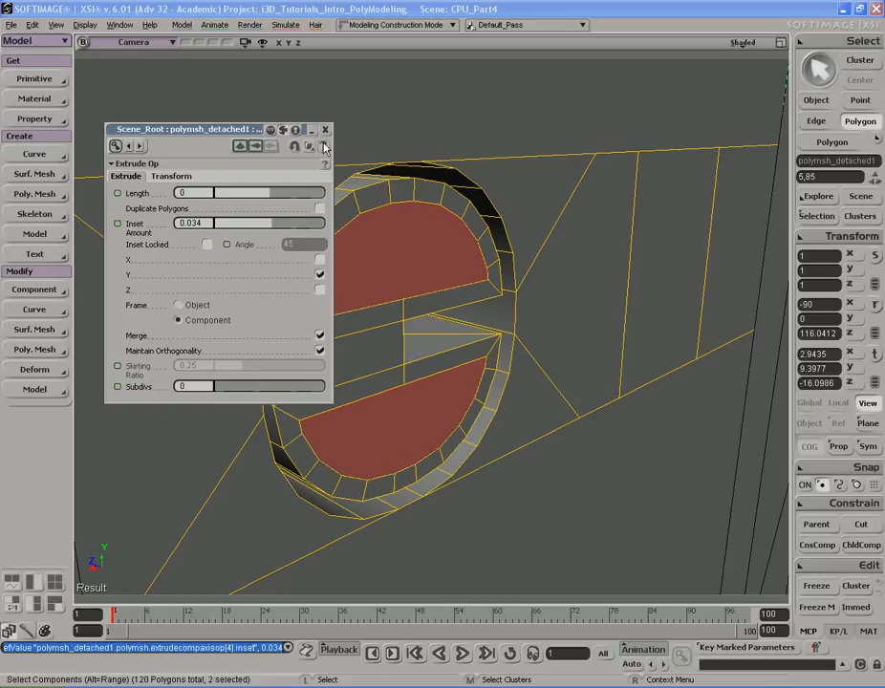
left_click(325, 130)
- Select the ring of polygons running around both halves of the circular vent and inset them by 0.008
key("s")
right_click_drag(357, 184, 359, 197)
key("u")
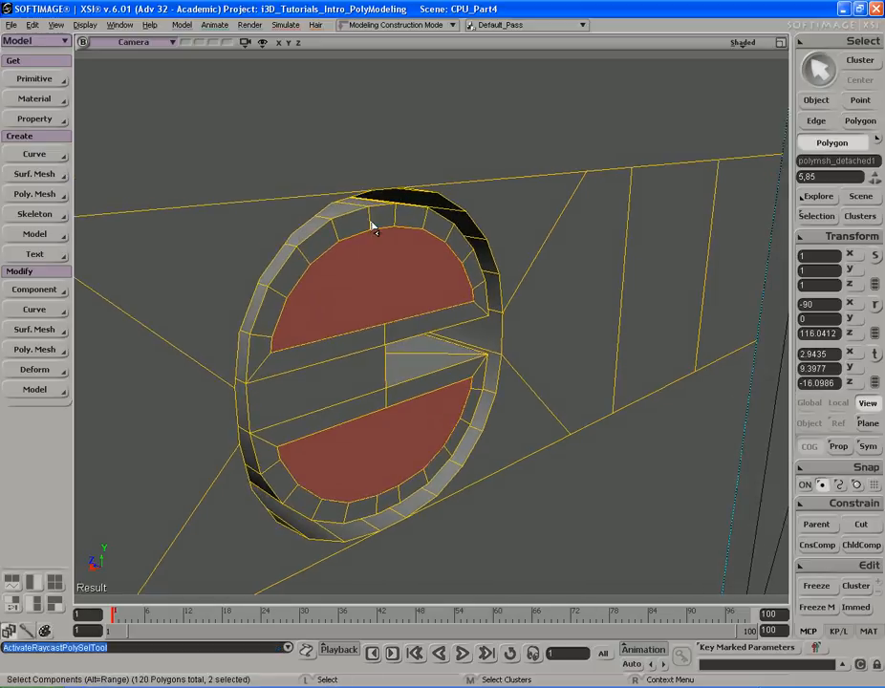
key("s")
right_click_drag(400, 276, 394, 269)
key("u")
left_click(459, 263)
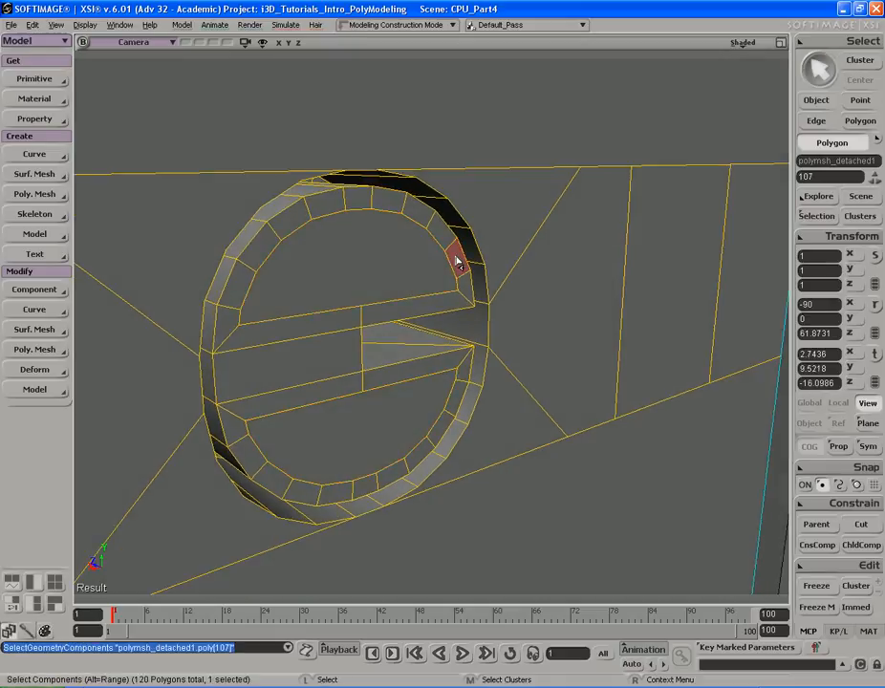
left_click(243, 290, "alt")
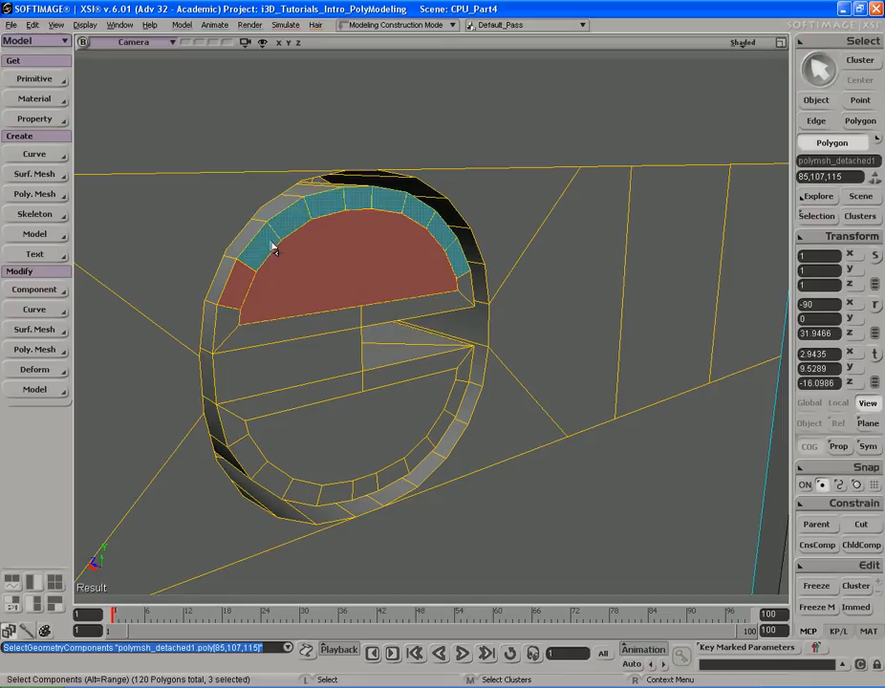
left_click(246, 274, "alt")
key("s")
right_click_drag(346, 283, 354, 258)
right_click_drag(371, 348, 346, 279)
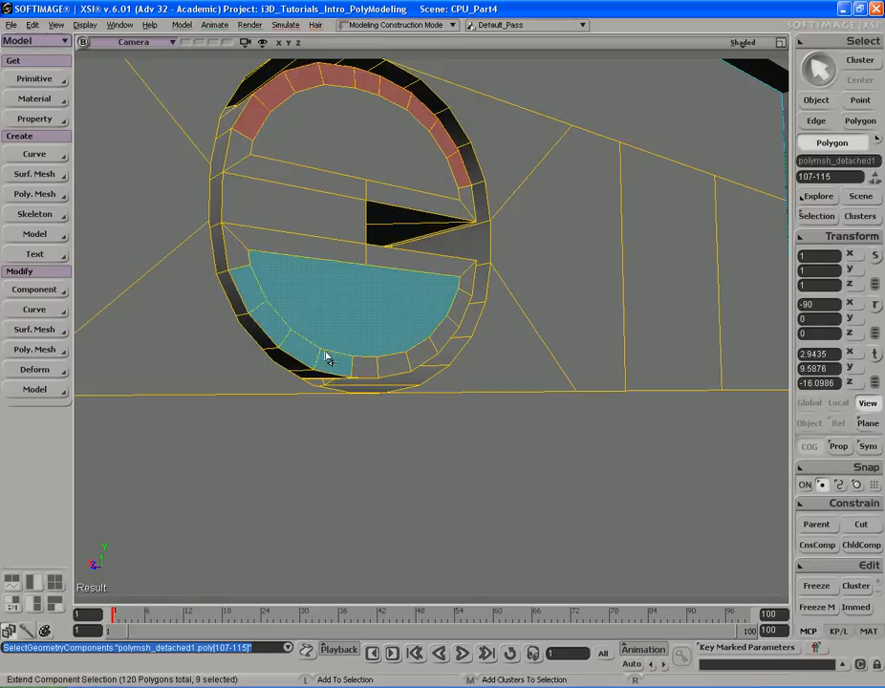
left_click(453, 328, "shift")
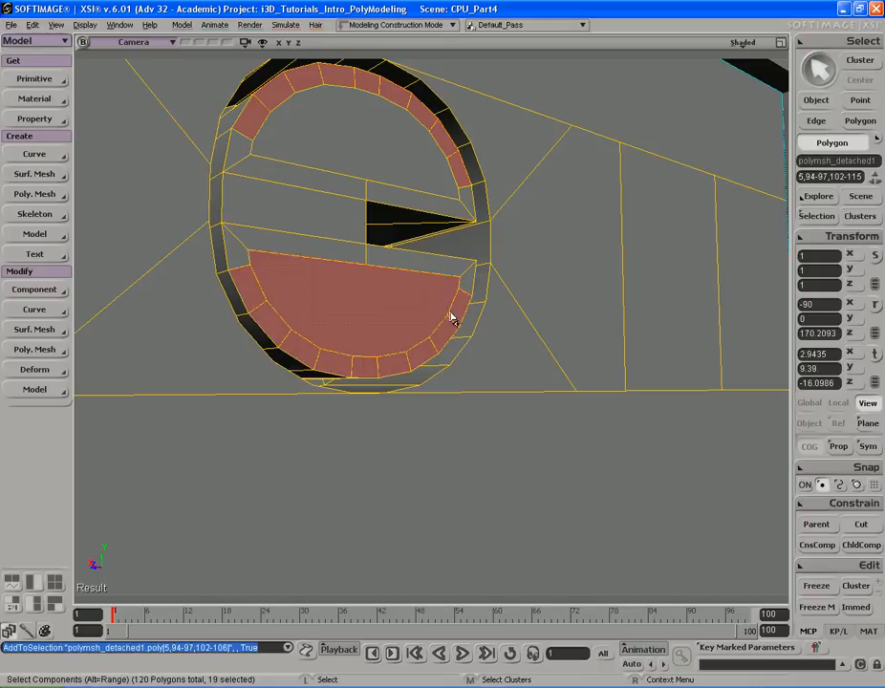
left_click(376, 319, "ctrl+shift")
key("s")
mouse_move(376, 316)
right_mouse_down()
mouse_move(328, 300)
mouse_move(365, 346)
mouse_move(354, 298)
mouse_move(389, 278)
mouse_move(373, 293)
right_mouse_up()
right_click(373, 292)
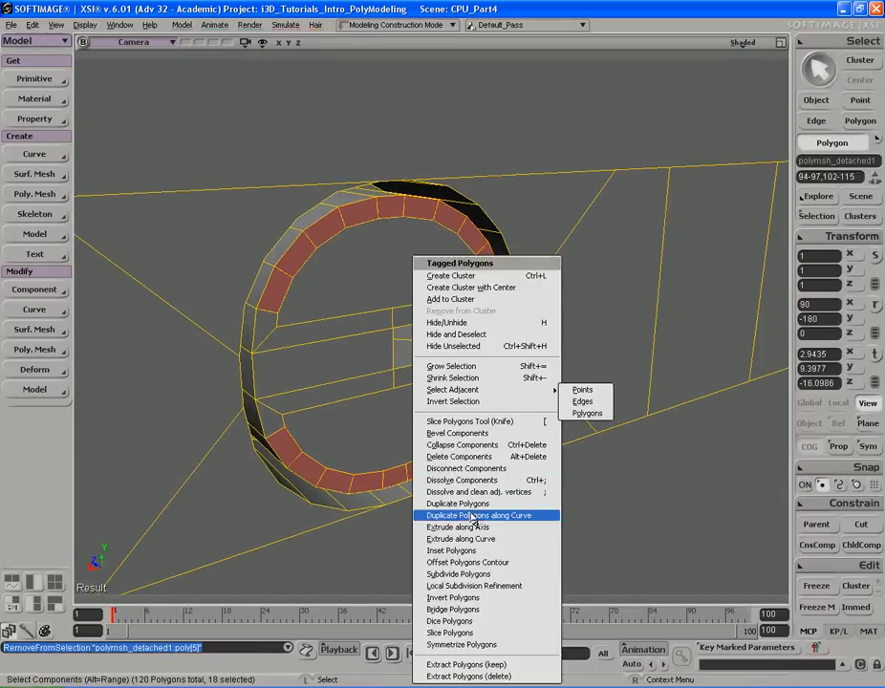
left_click(397, 547)
left_click_drag(280, 225, 133, 229, "shift")
left_click(320, 336)
left_click_drag(272, 229, 228, 227, "shift")
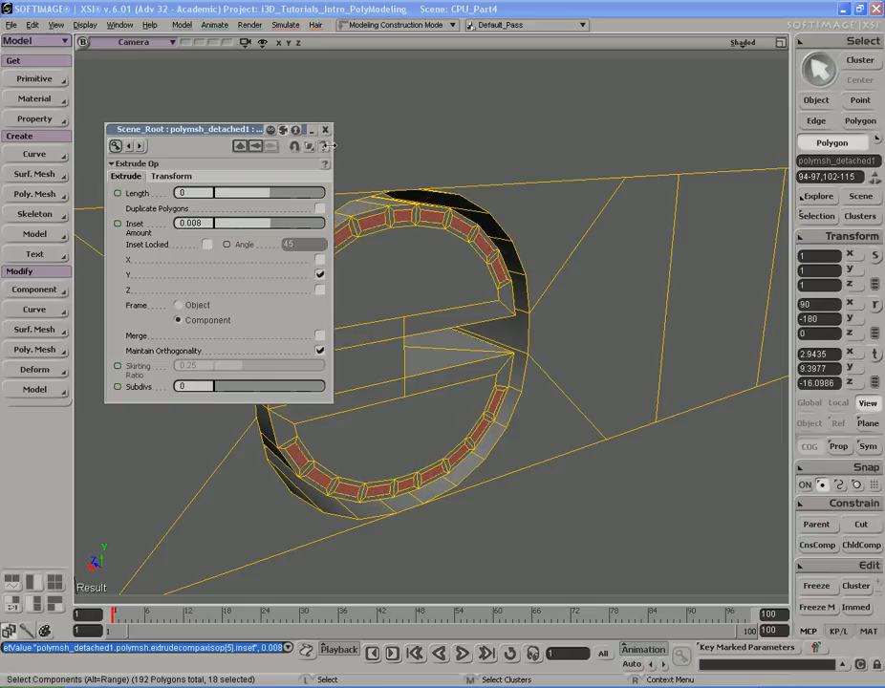
left_click(326, 130)
- Push the inset ring polygons slightly into the panel to form recessed grille slots
key("f")
key("s")
right_click_drag(376, 224, 397, 227)
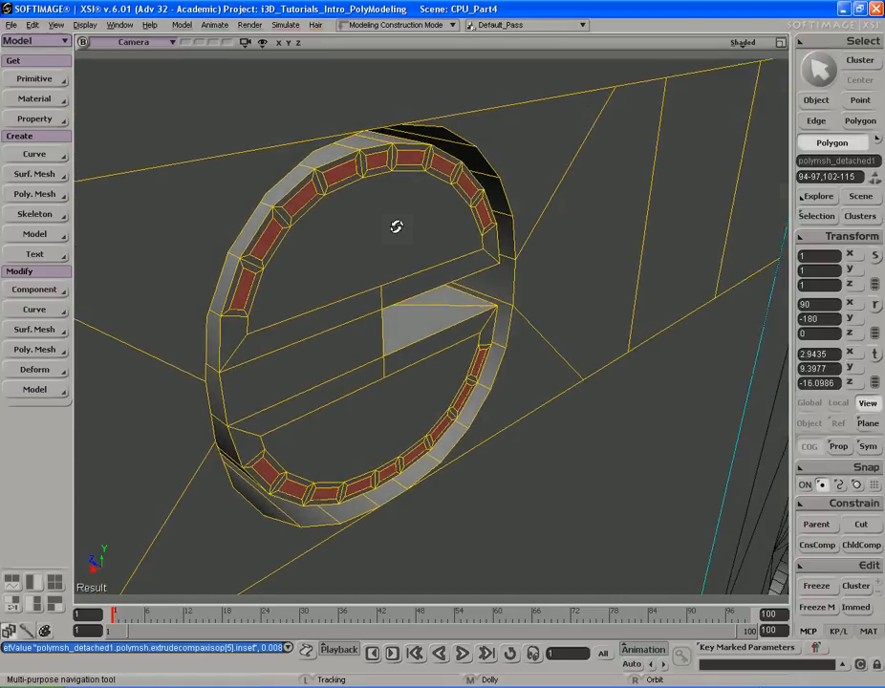
key("v")
right_click_drag(564, 265, 583, 360)
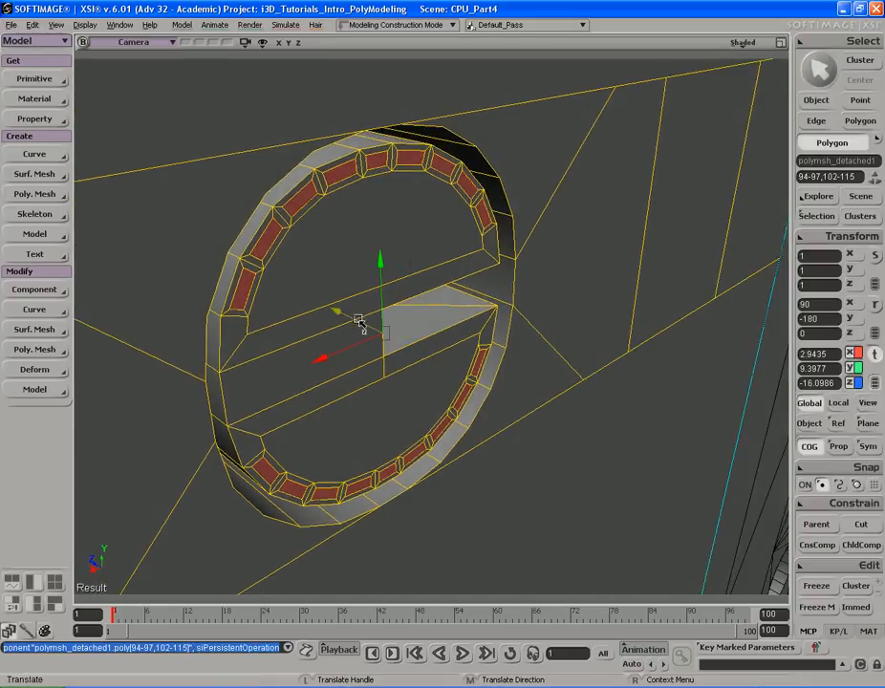
left_click_drag(350, 316, 332, 308)
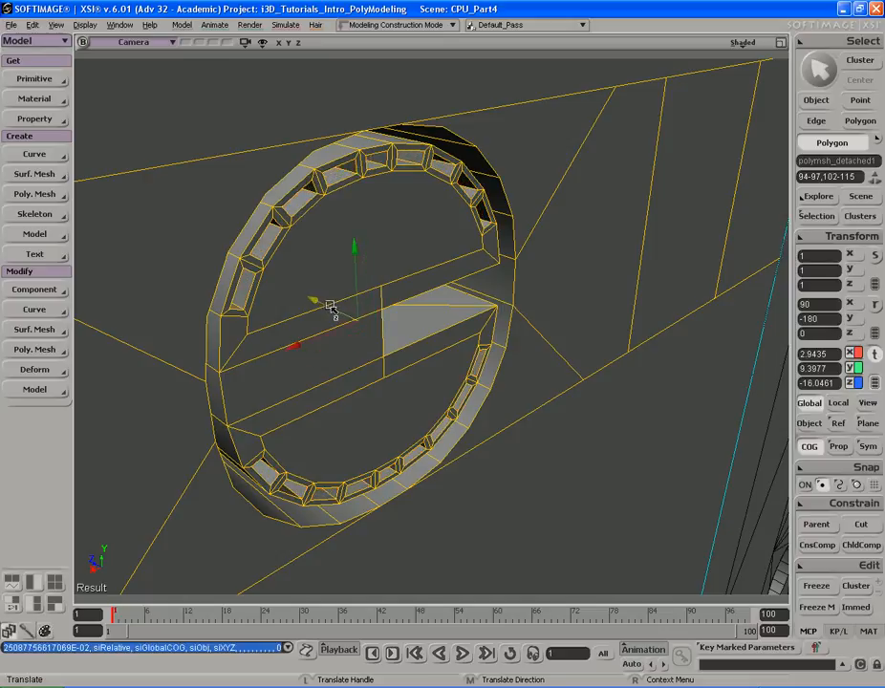
key("s")
right_click_drag(332, 307, 310, 300)
middle_click_drag(311, 300, 218, 285)
- Inspect the slotted vent ring from several angles and compare it with the reference photo
key("space")
key("s")
right_click_drag(463, 285, 402, 287)
middle_click_drag(402, 286, 408, 303)
left_click(148, 233)
key("s")
left_click_drag(449, 249, 416, 246)
right_click_drag(417, 246, 437, 239)
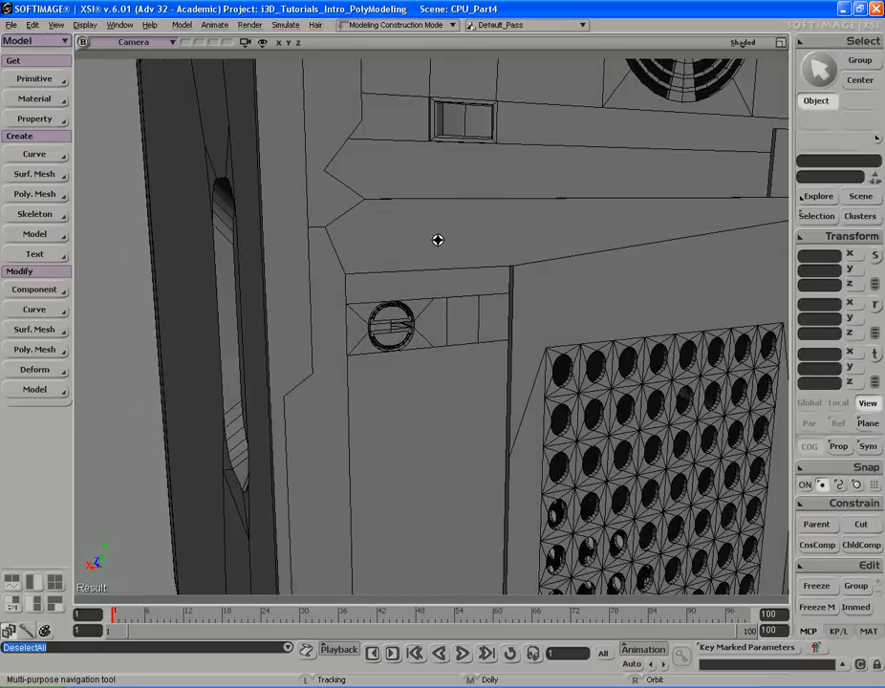
middle_click_drag(437, 239, 301, 257)
right_click_drag(343, 244, 382, 230)
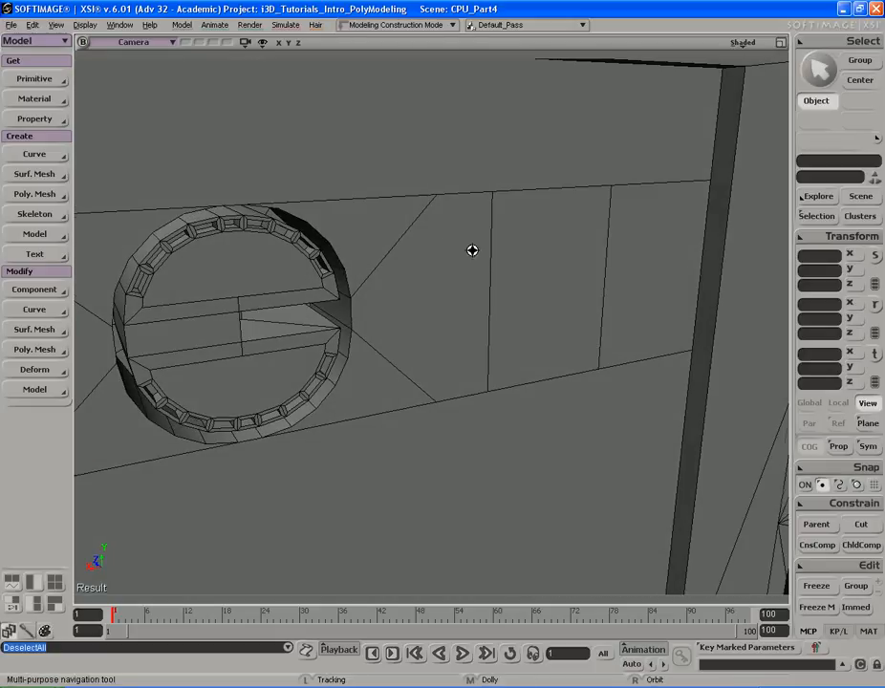
key("s")
middle_click_drag(482, 254, 433, 243)
mouse_move(433, 243)
right_mouse_down()
mouse_move(452, 221)
mouse_move(360, 233)
mouse_move(484, 228)
mouse_move(456, 211)
mouse_move(474, 241)
mouse_move(450, 219)
mouse_move(448, 255)
right_mouse_up()
key("alt+Tab")
key("alt+Tab")
key("s")
left_click(380, 243)
key("s")
mouse_move(380, 244)
right_mouse_down()
mouse_move(391, 241)
mouse_move(393, 251)
right_mouse_up()
key("s")
right_click_drag(408, 294, 408, 255)
middle_click_drag(408, 255, 470, 243)
key("space")
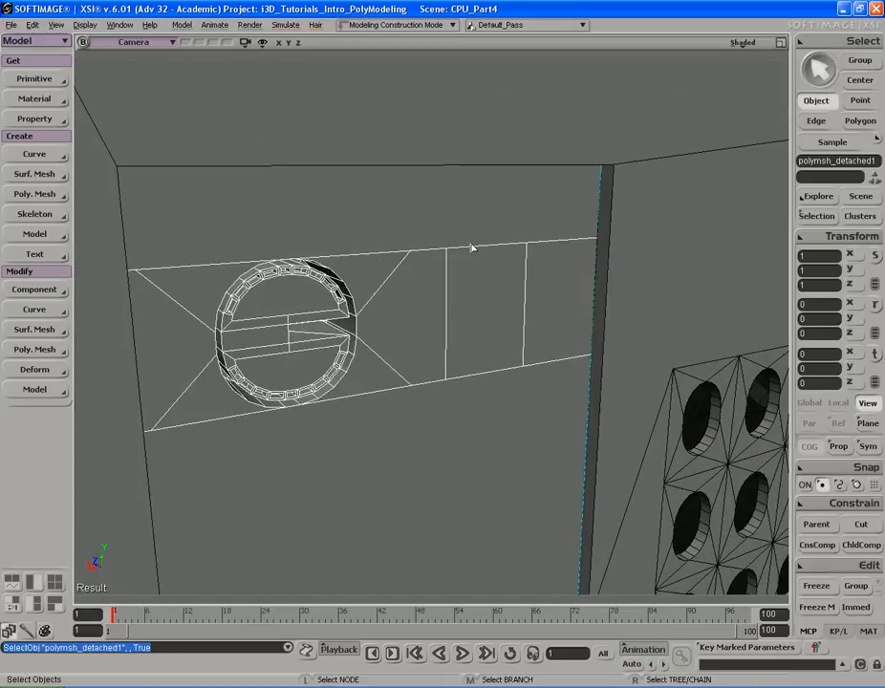
key("s")
right_click_drag(457, 256, 417, 228)
middle_click_drag(417, 227, 291, 219)
left_click_drag(430, 249, 452, 206)
middle_click_drag(337, 326, 615, 320)
left_click_drag(541, 108, 504, 247)
right_click_drag(503, 247, 488, 258)
middle_click_drag(488, 257, 424, 235)
left_click_drag(423, 235, 484, 273)
right_click_drag(483, 272, 519, 277)
middle_click_drag(519, 277, 472, 262)
left_click_drag(473, 262, 461, 240)
right_click_drag(461, 240, 469, 252)
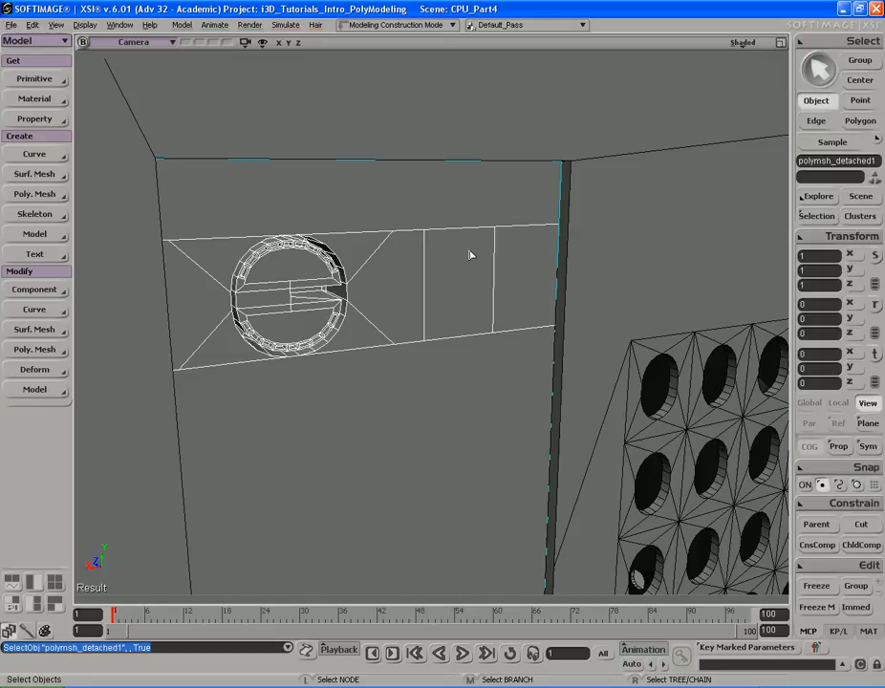
right_click_drag(469, 253, 469, 251)
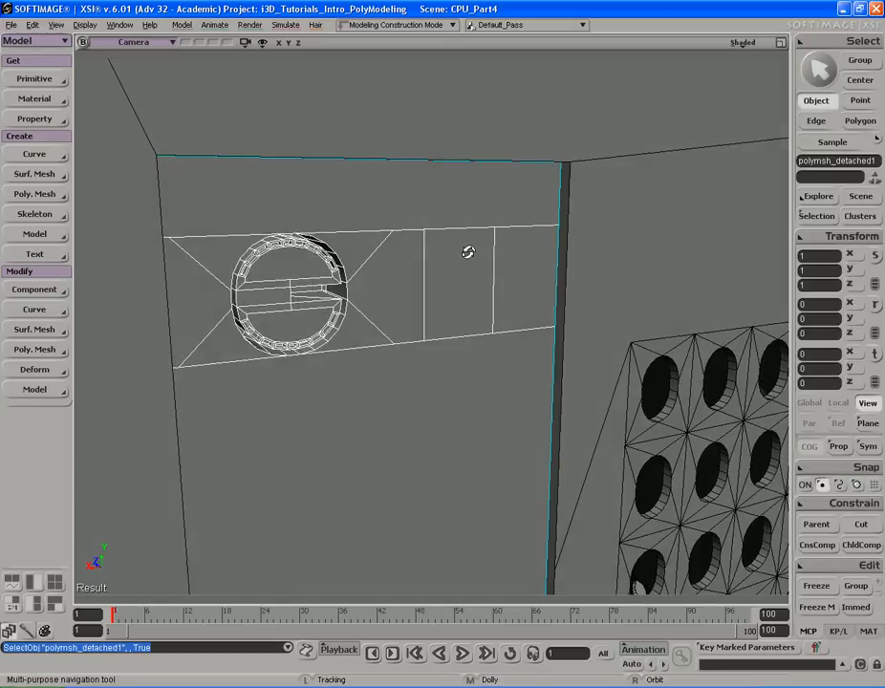
left_click_drag(331, 294, 369, 284)
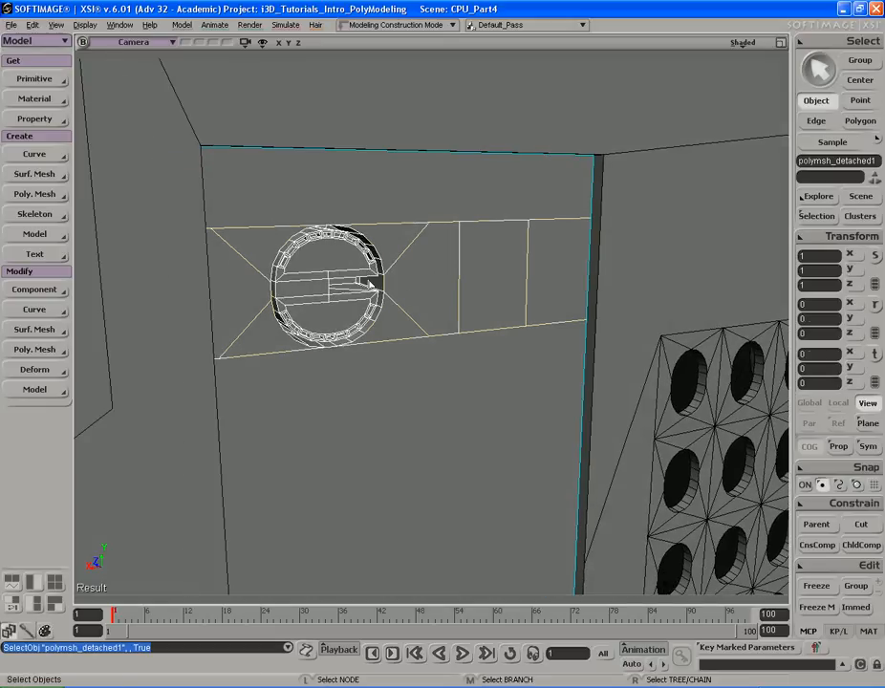
- Select the panel polygons surrounding the circular vent, duplicate them, and move the copy sideways
key("y")
key("s")
mouse_move(369, 280)
right_mouse_down()
mouse_move(359, 294)
mouse_move(369, 292)
right_mouse_up()
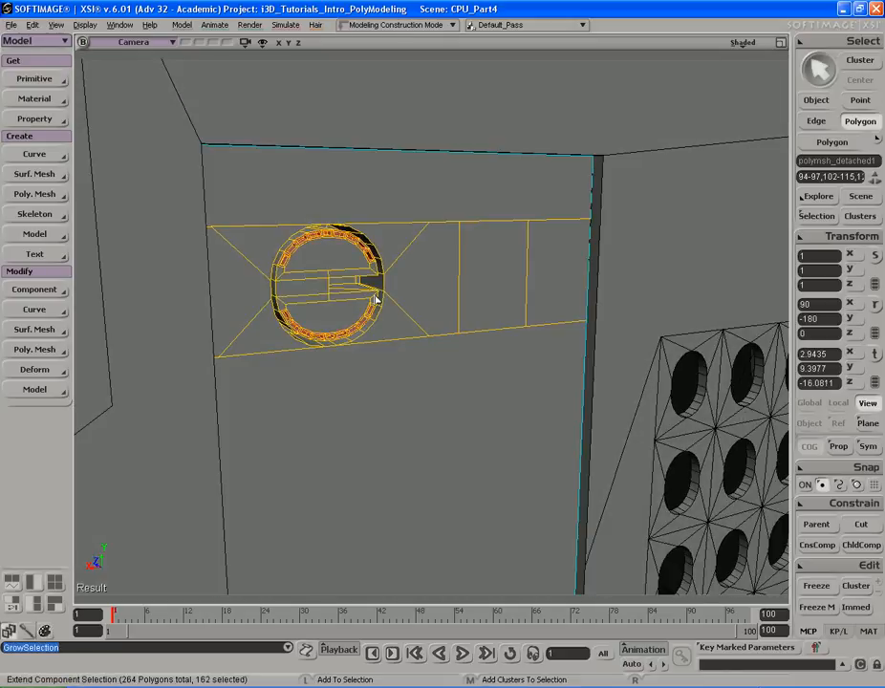
key("shift+plus")
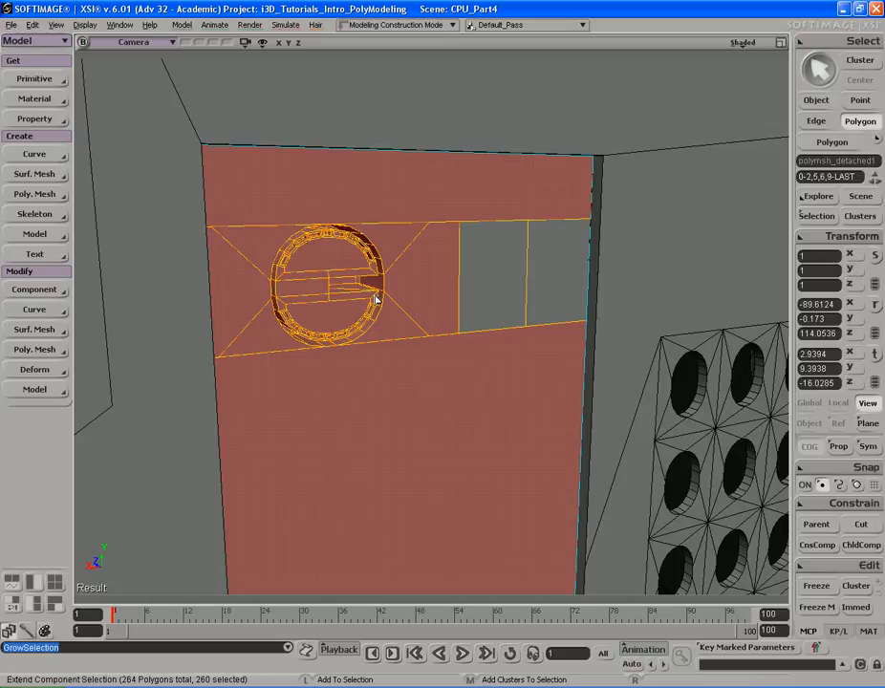
key("shift+minus")
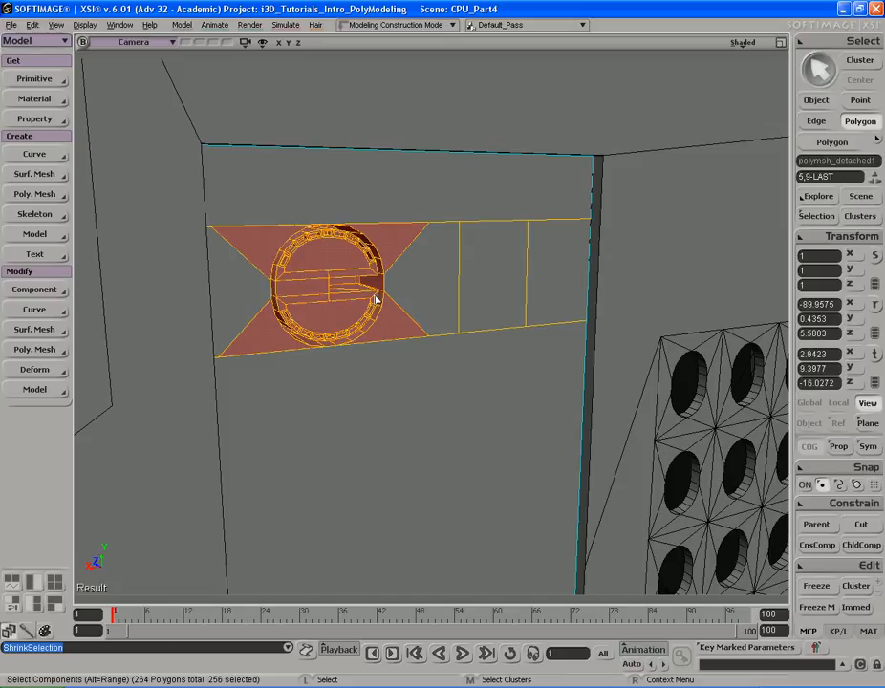
key("s")
mouse_move(447, 270)
right_mouse_down()
mouse_move(423, 269)
mouse_move(454, 266)
mouse_move(430, 271)
mouse_move(437, 271)
right_mouse_up()
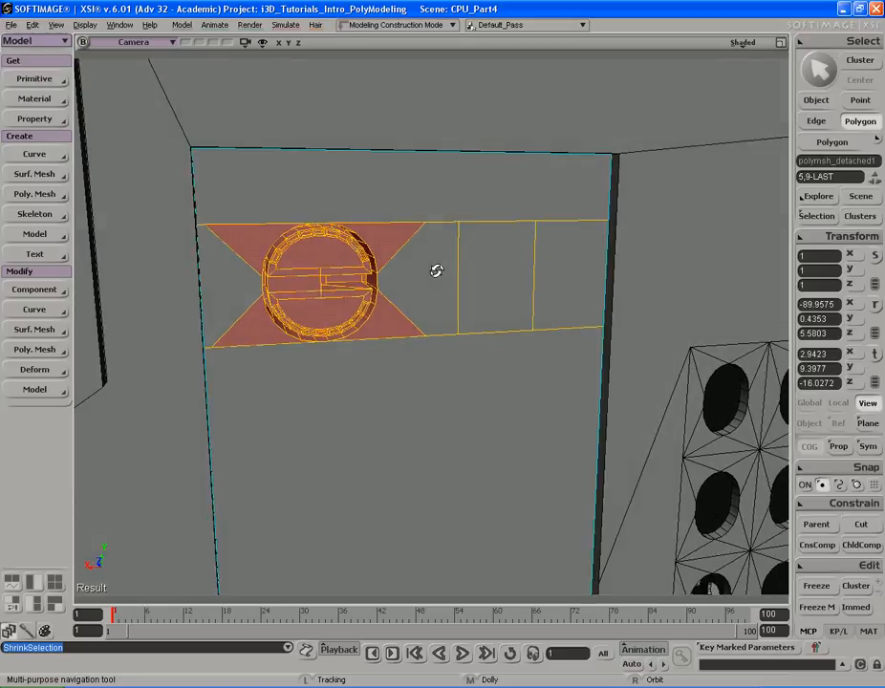
key("u")
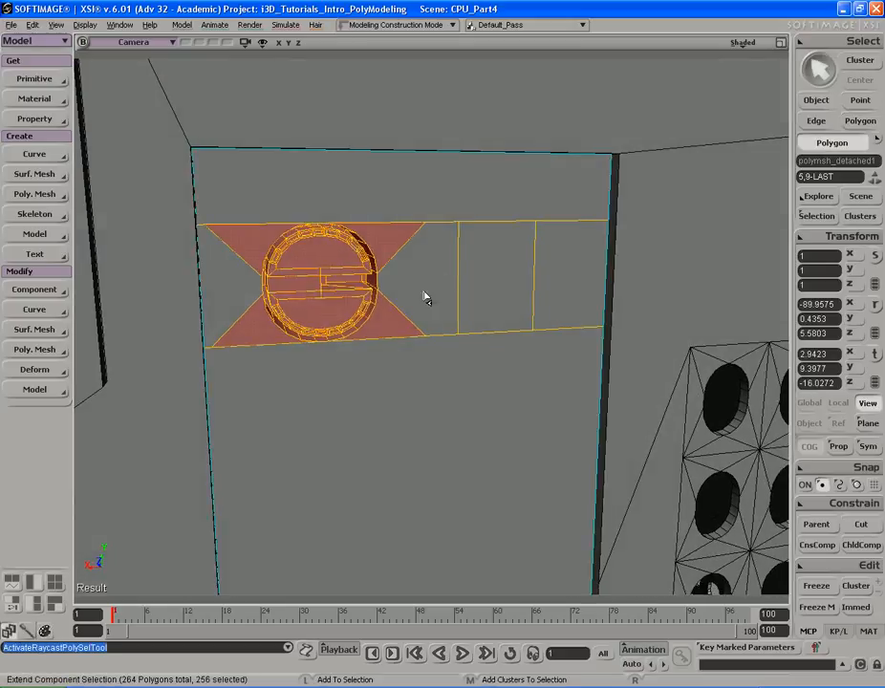
left_click(423, 299, "shift")
left_click(227, 280, "shift")
key("s")
mouse_move(384, 279)
right_mouse_down()
mouse_move(391, 276)
mouse_move(374, 260)
mouse_move(381, 259)
right_mouse_up()
key("s")
left_click_drag(470, 279, 430, 275)
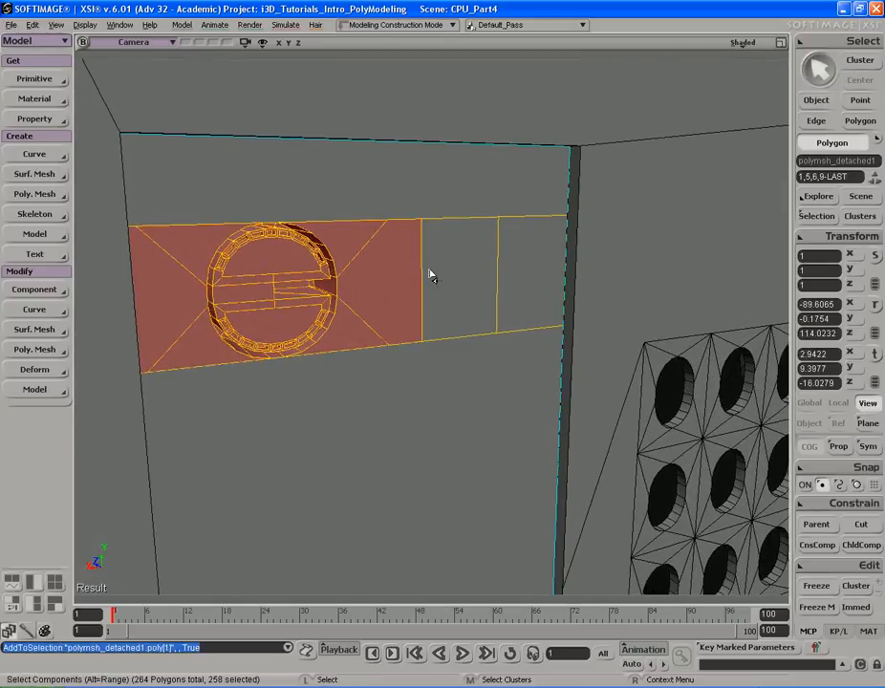
right_click(381, 278)
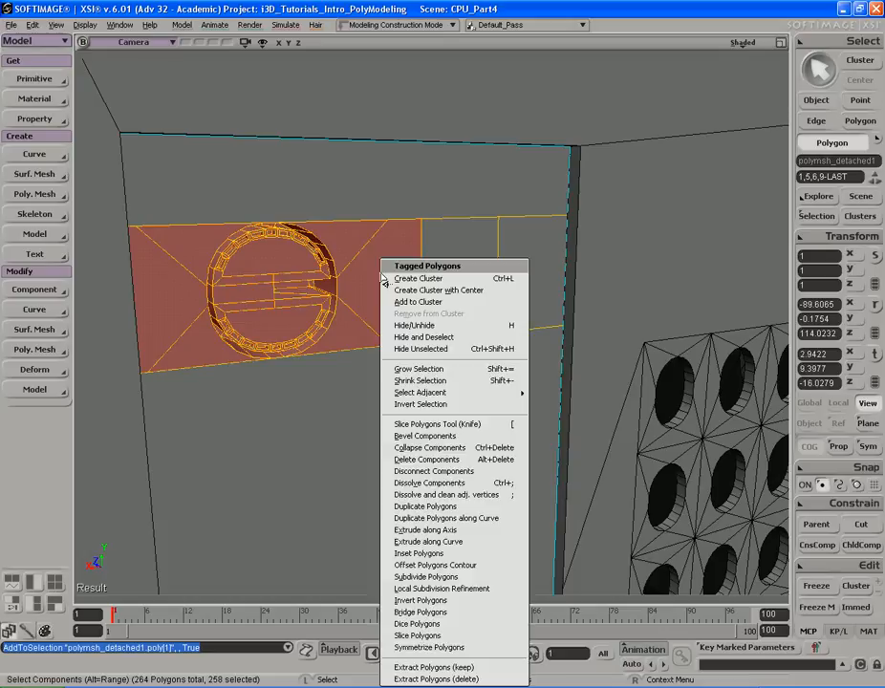
left_click(445, 509)
key("v")
left_click_drag(229, 292, 454, 287)
- Isolate the panel in the viewport and move the duplicated vent polygons further right, clear of the panel edge
key("s")
left_click_drag(511, 250, 490, 276)
middle_click_drag(490, 277, 415, 304)
mouse_move(451, 302)
left_mouse_down()
mouse_move(468, 286)
mouse_move(459, 299)
left_mouse_up()
key("space")
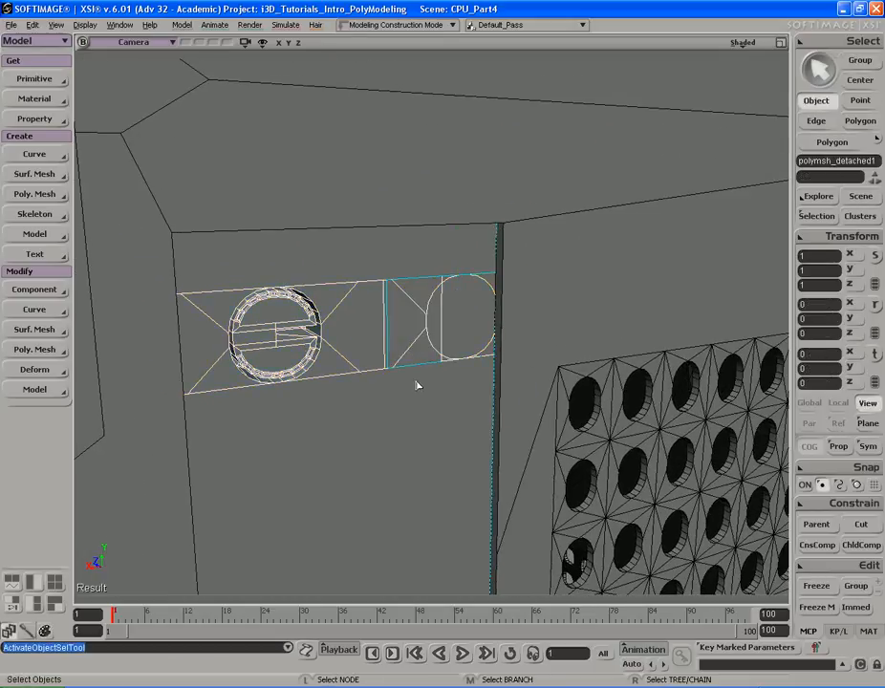
left_click(245, 44)
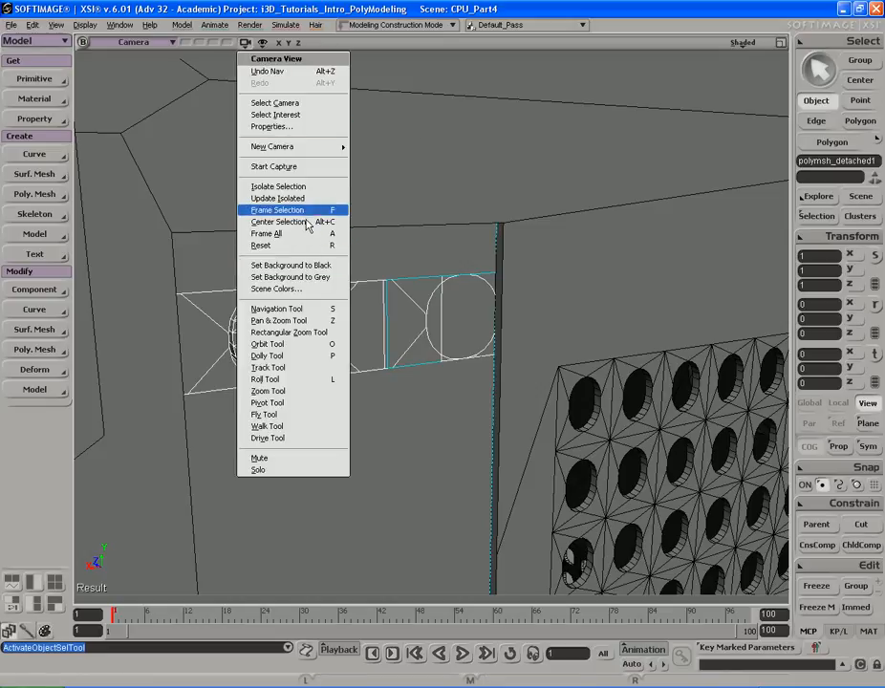
left_click(287, 186)
key("s")
middle_click_drag(417, 291, 466, 349)
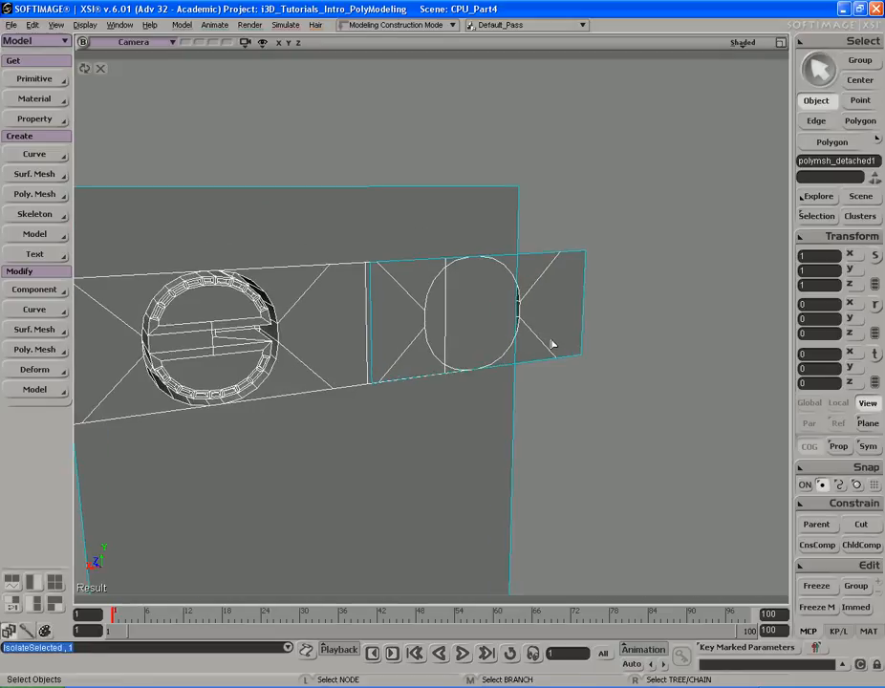
key("u")
key("v")
left_click_drag(401, 322, 529, 308)
left_click_drag(622, 306, 548, 315)
left_click_drag(454, 312, 473, 307)
- Delete the two rectangular faces beside the original vent
key("s")
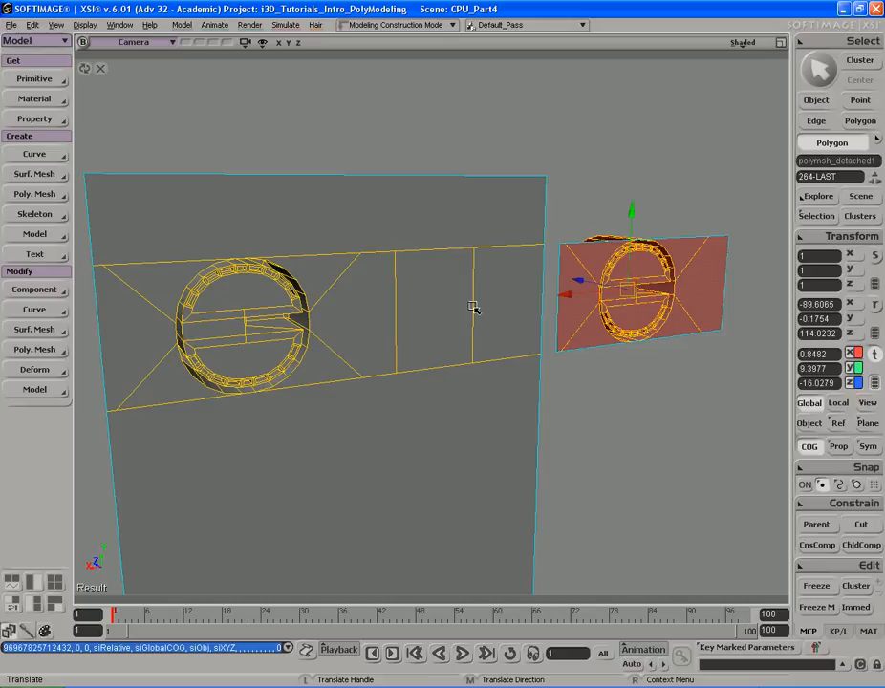
left_click_drag(472, 307, 480, 314)
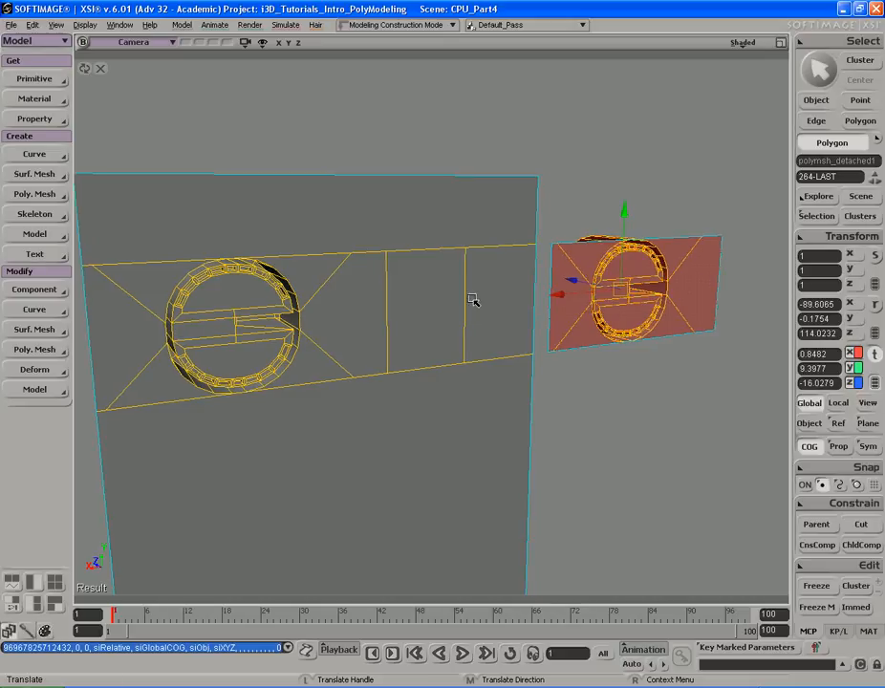
key("u")
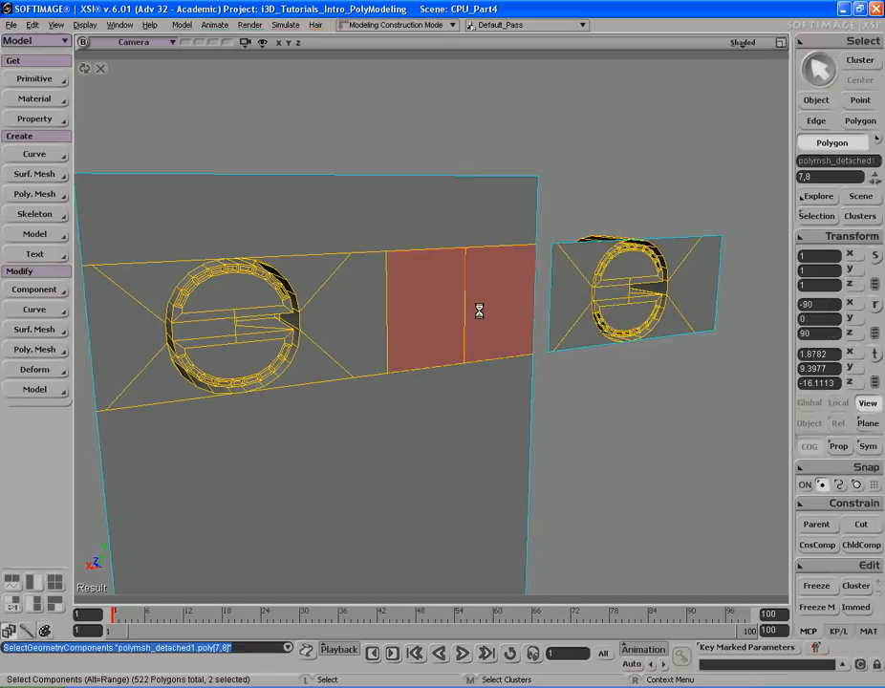
key("Delete")
left_click_drag(542, 295, 513, 294)
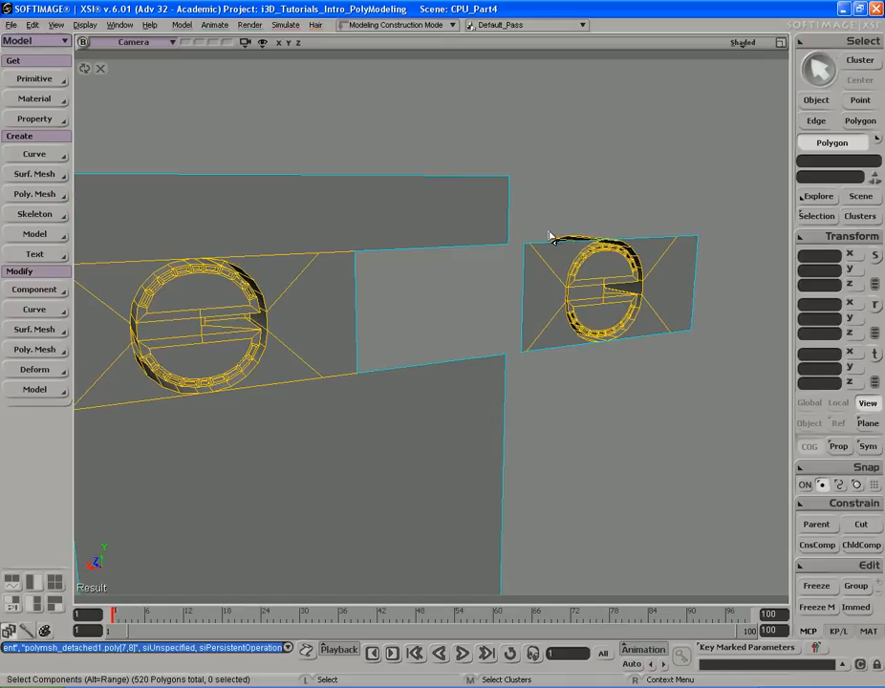
key("y")
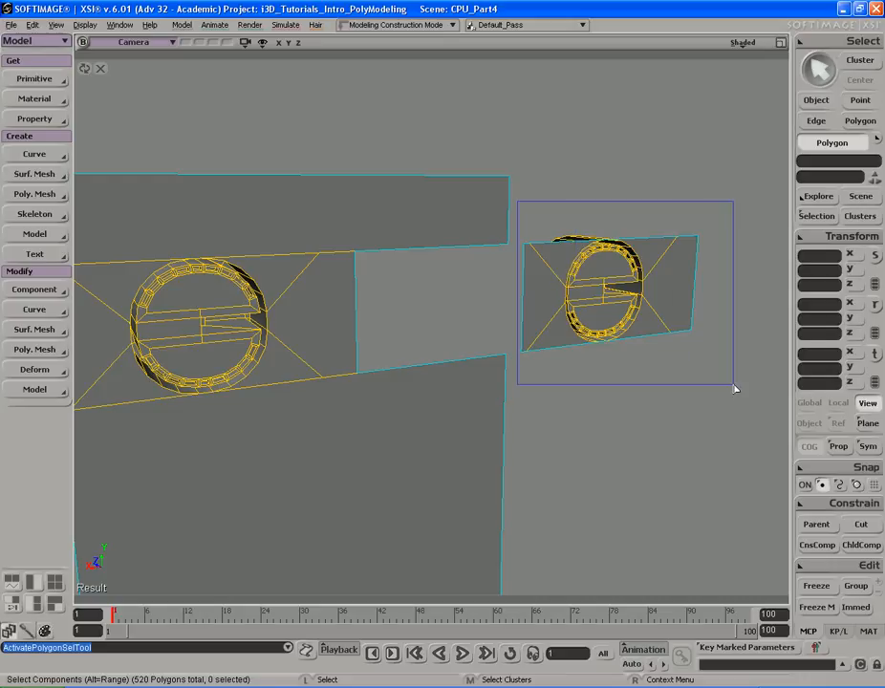
left_click_drag(734, 388, 735, 386)
key("v")
left_click_drag(488, 339, 549, 281)
key("s")
mouse_move(549, 281)
right_mouse_down()
mouse_move(581, 272)
mouse_move(563, 267)
right_mouse_up()
key("v")
key("t")
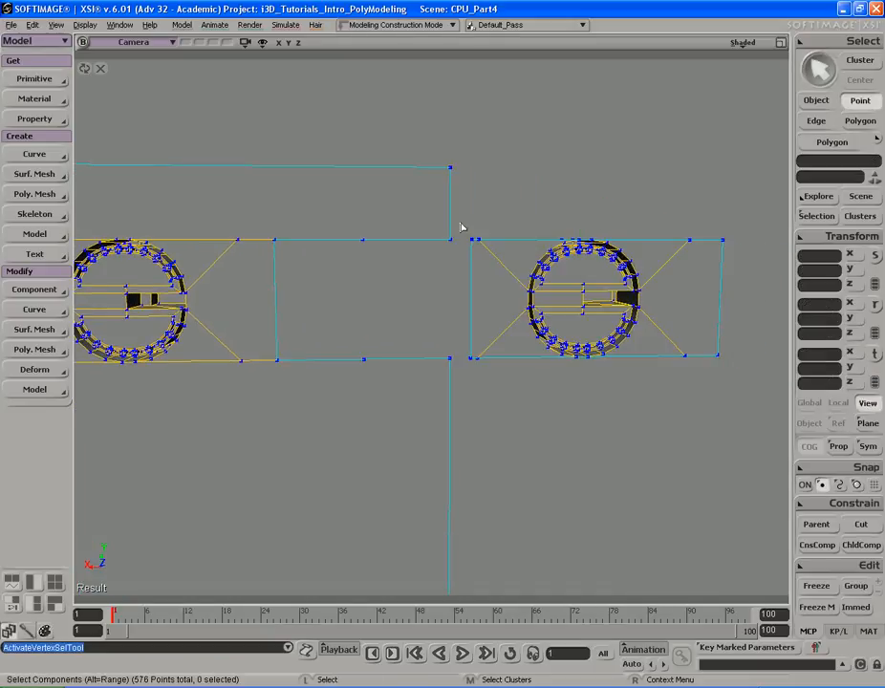
left_click_drag(506, 377, 505, 377)
key("v")
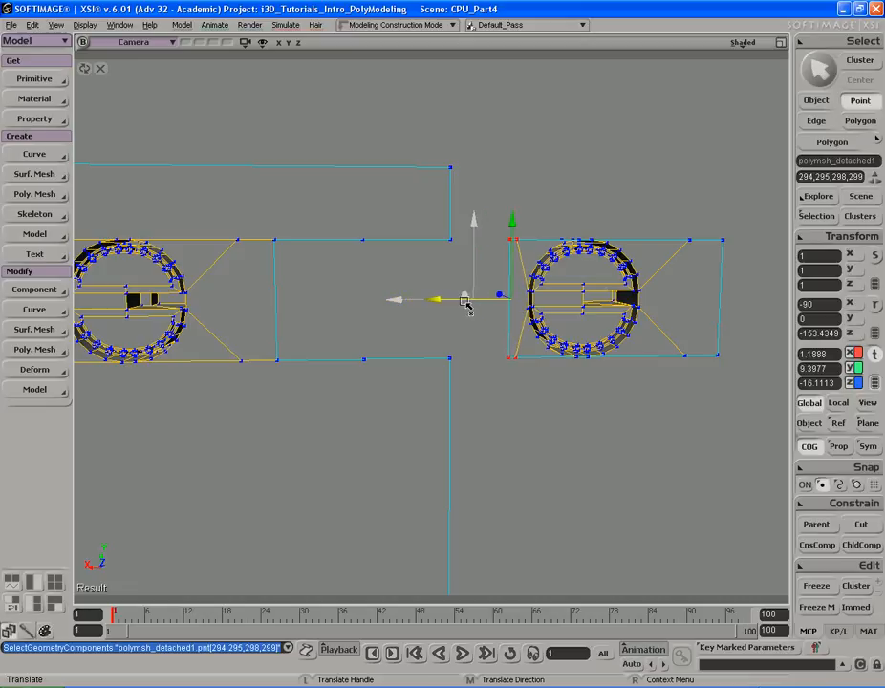
left_click_drag(466, 301, 466, 301)
- Move the duplicated vent panel left into the gap left by the deleted faces
key("s")
mouse_move(545, 287)
right_mouse_down()
mouse_move(550, 255)
mouse_move(514, 224)
mouse_move(560, 261)
right_mouse_up()
key("u")
key("v")
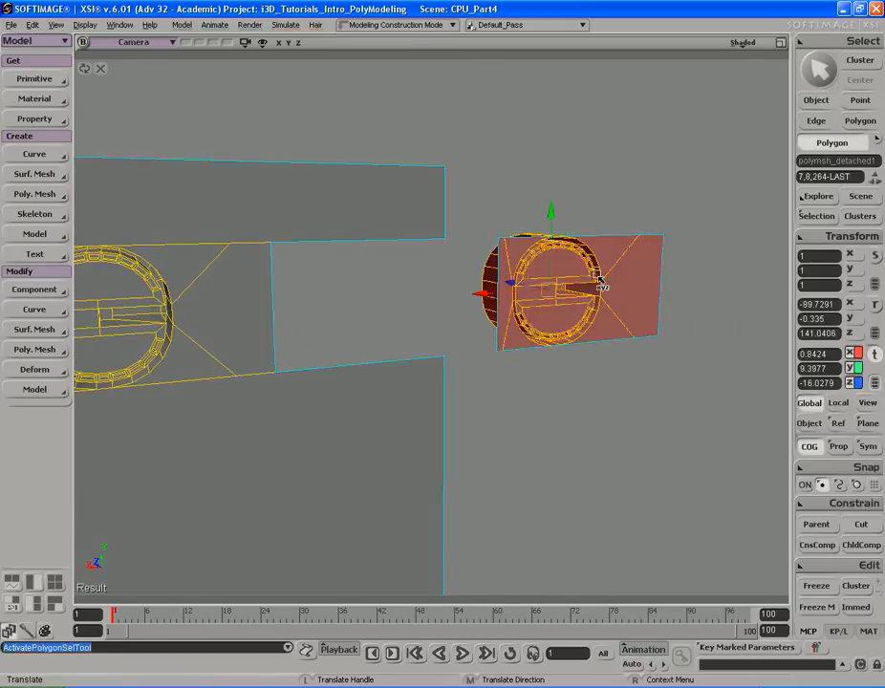
left_click_drag(493, 295, 272, 290)
key("s")
right_click_drag(507, 267, 487, 269)
middle_click_drag(488, 269, 446, 272)
left_click_drag(447, 271, 555, 281)
key("v")
left_click_drag(350, 295, 308, 295)
- Align the duplicated vent panel horizontally beside the original panel in the front view
key("F12")
key("F12")
key("a")
key("s")
left_click_drag(473, 262, 504, 337)
middle_click_drag(504, 336, 502, 303)
key("f")
key("s")
middle_click_drag(439, 294, 537, 304)
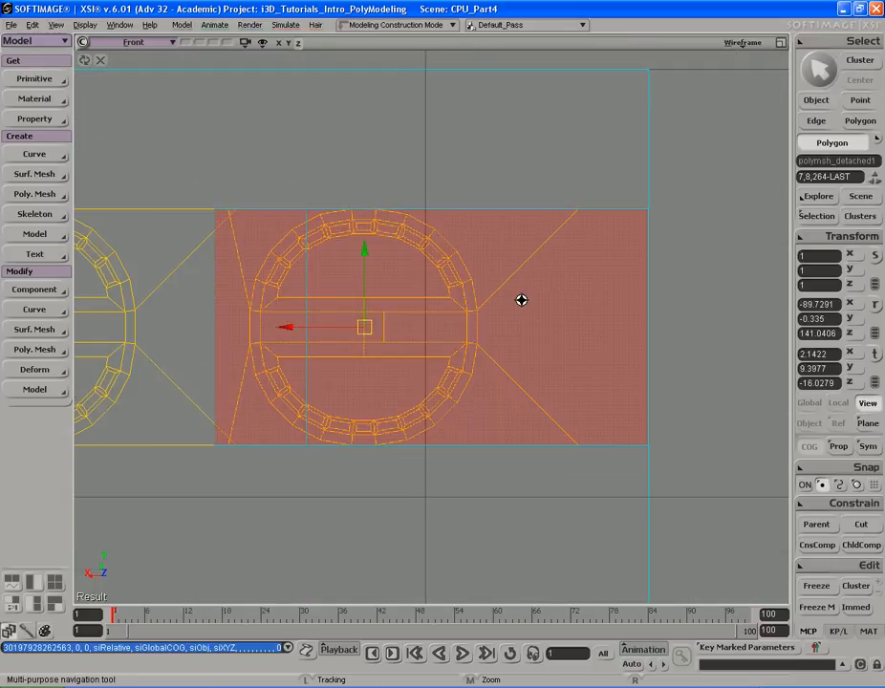
left_click_drag(538, 305, 566, 308)
left_click_drag(348, 330, 350, 333)
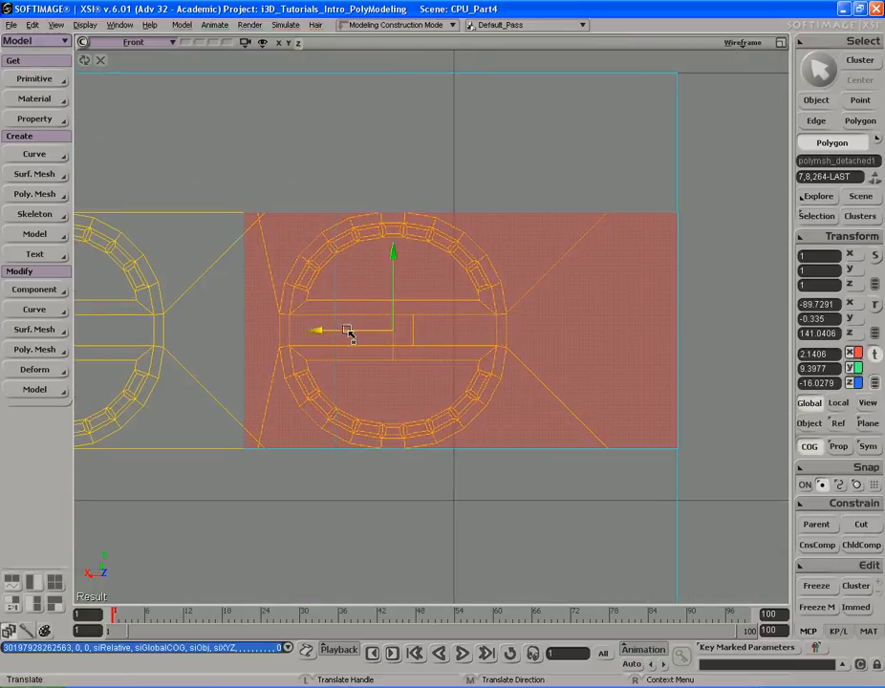
key("s")
middle_click_drag(247, 326, 325, 318)
left_click_drag(325, 319, 358, 330)
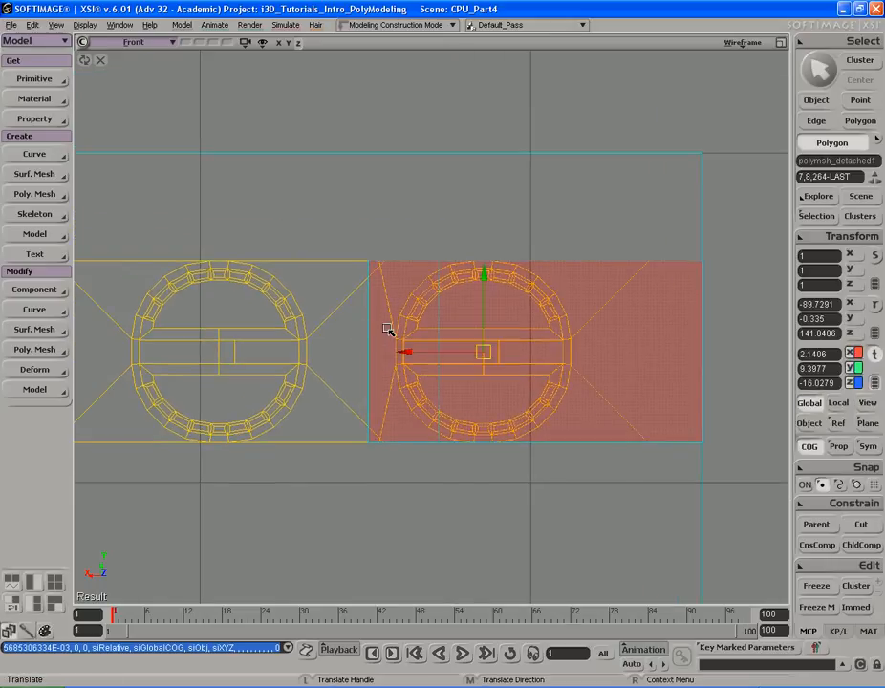
- Hide and deselect the duplicated vent panel polygons to expose the gap behind them
key("F12")
key("F12")
key("s")
right_click_drag(426, 295, 444, 287)
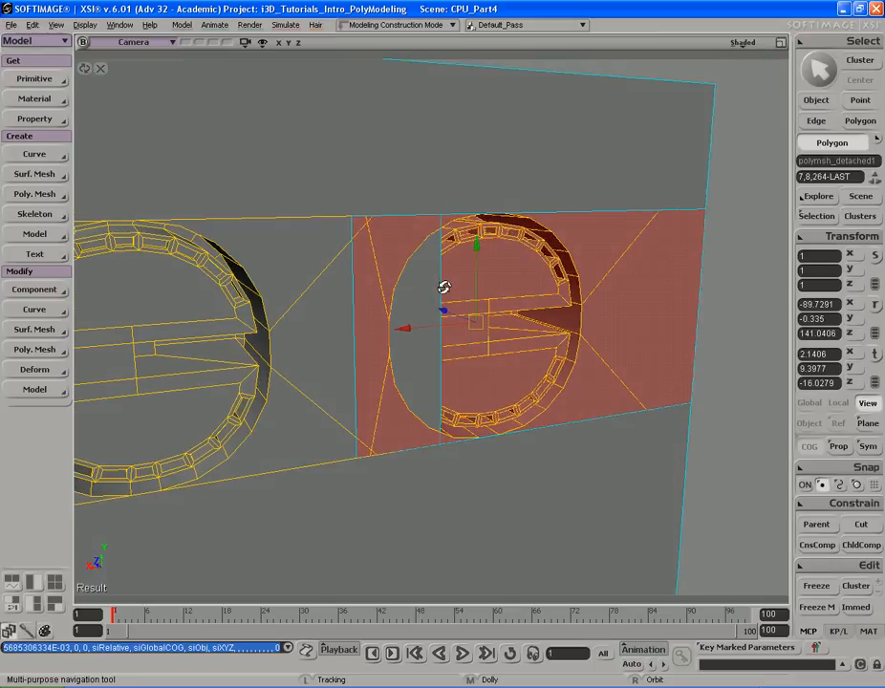
key("space")
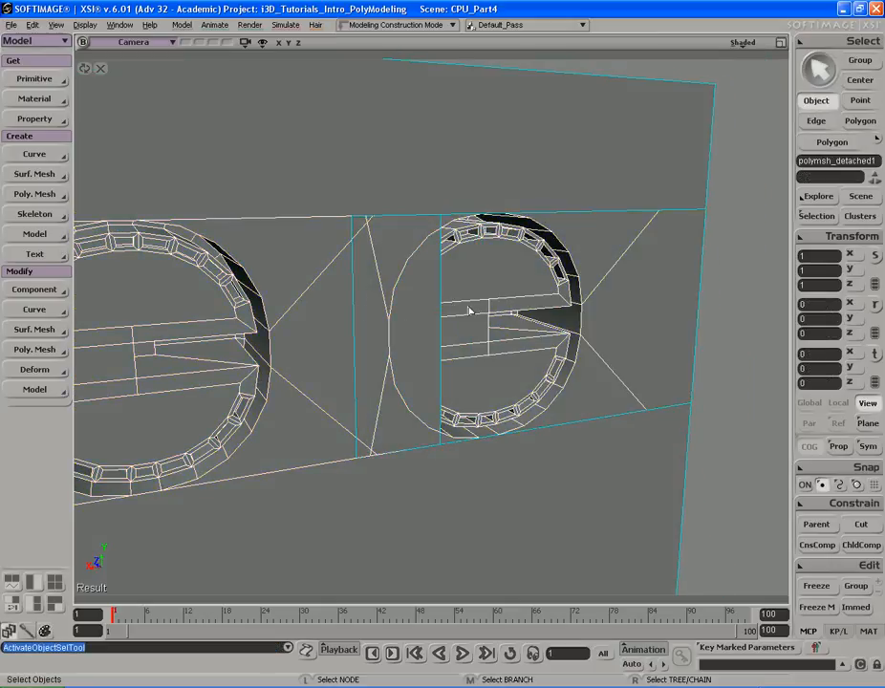
left_click(311, 306)
key("s")
right_click_drag(328, 298, 383, 252)
key("space")
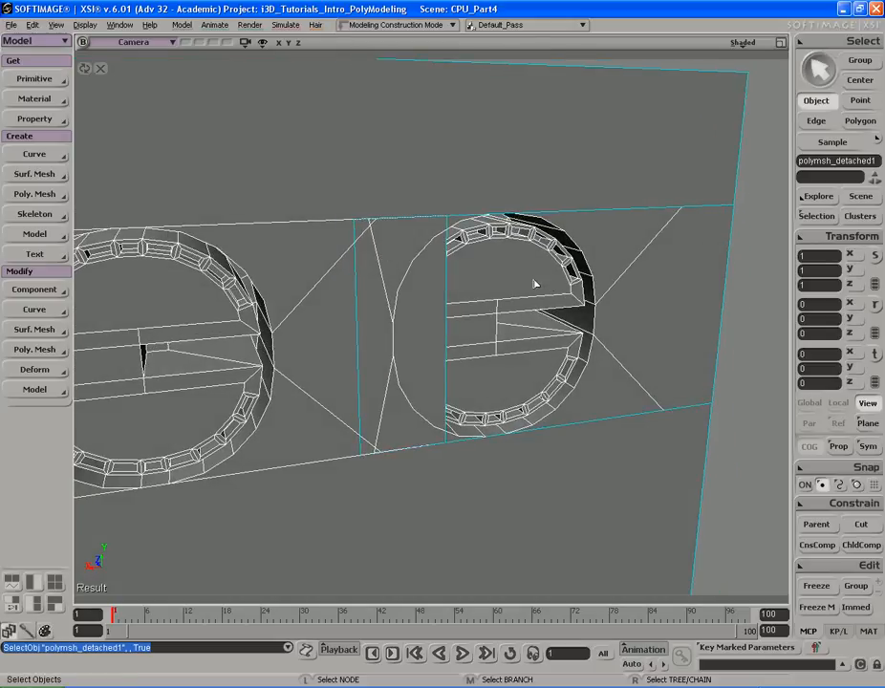
key("u")
key("s")
right_click_drag(530, 276, 488, 262)
left_click(86, 25)
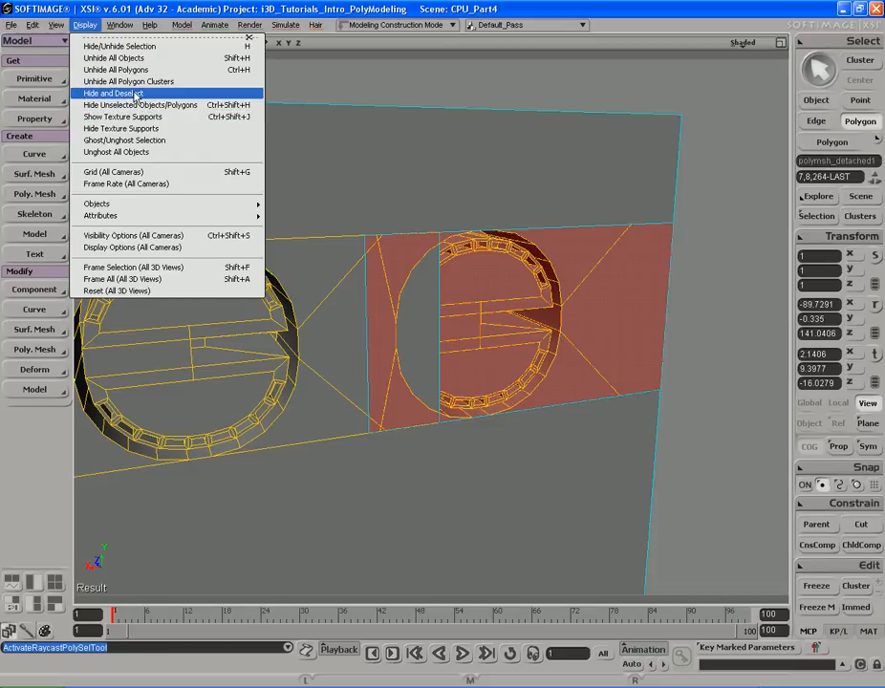
left_click(137, 94)
- Examine the edges and points bordering the gap left by the hidden vent panel
key("s")
left_click_drag(418, 265, 419, 249)
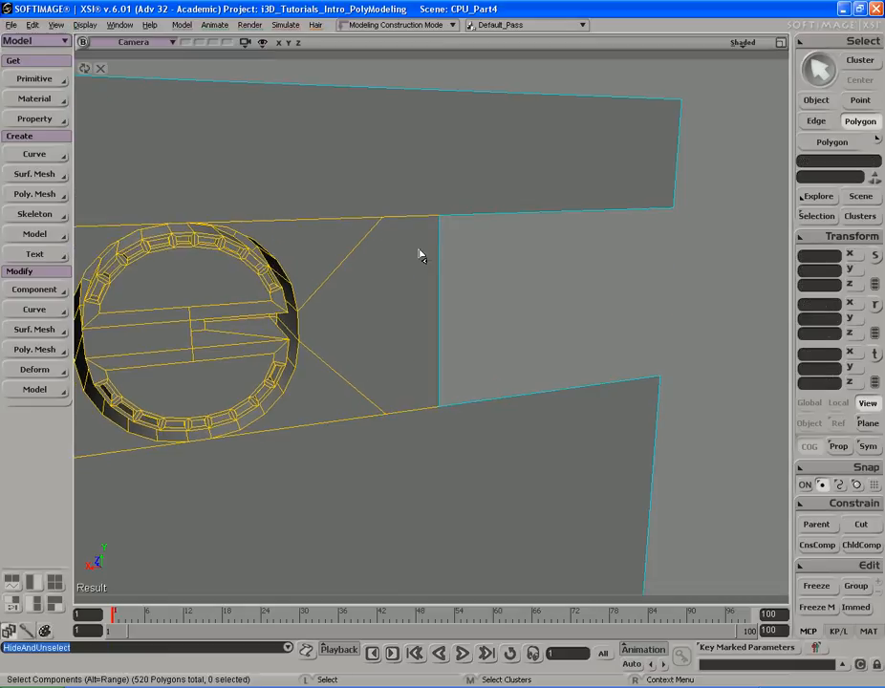
key("e")
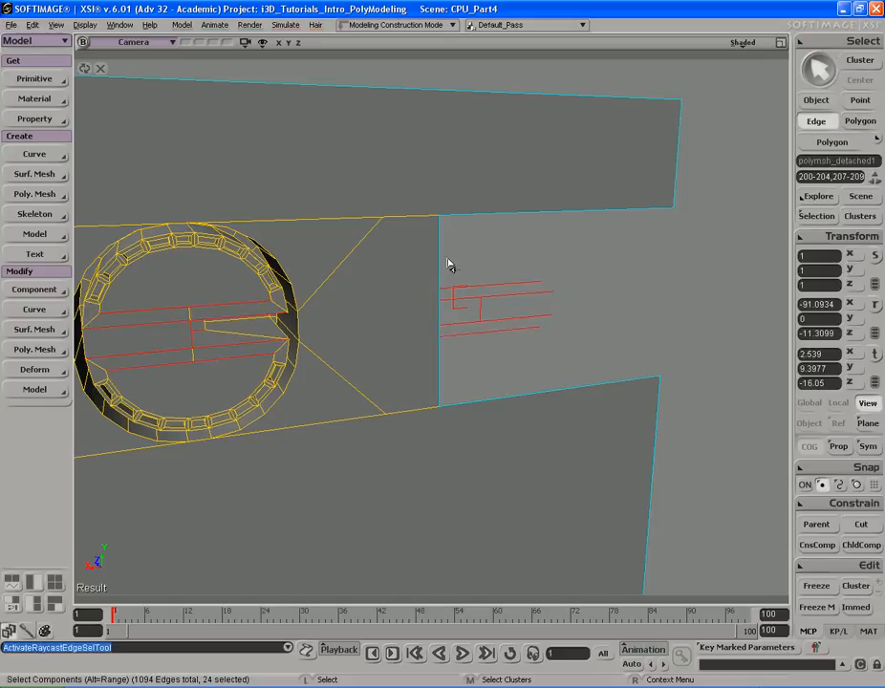
key("s")
right_click_drag(444, 260, 451, 259)
key("space")
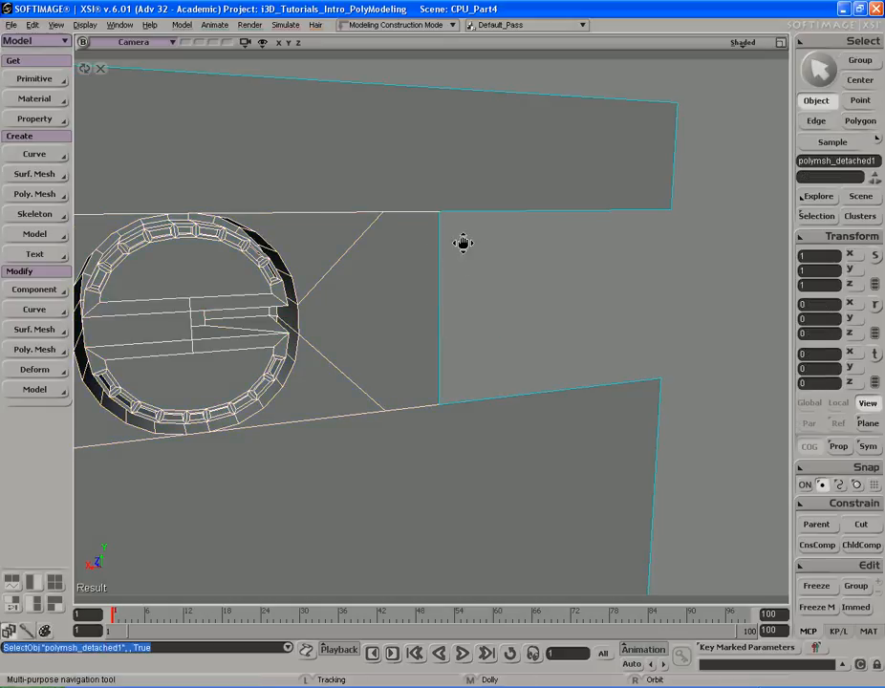
key("e")
left_click(447, 245)
mouse_move(466, 242)
right_mouse_down()
mouse_move(442, 243)
mouse_move(466, 239)
right_mouse_up()
key("v")
left_click_drag(543, 247, 528, 249)
key("t")
key("s")
right_click_drag(511, 251, 464, 231)
middle_click_drag(514, 226, 382, 240)
left_click_drag(403, 202, 405, 250)
right_click_drag(405, 251, 413, 273)
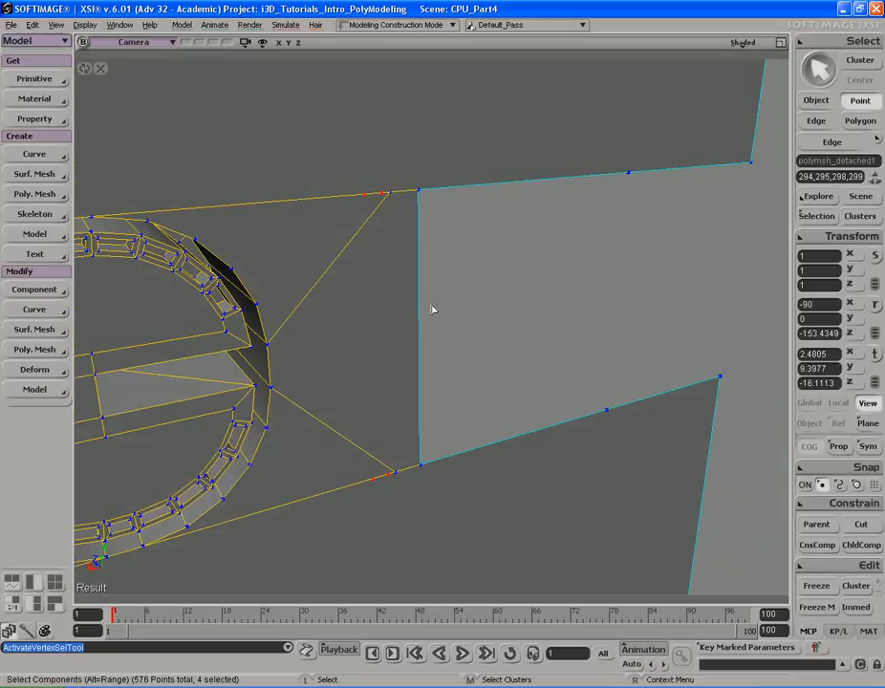
- Add a vertical edge from the top corner to the bottom of the leftover face and delete the narrow sliver polygon
left_click(641, 233)
key("s")
left_click_drag(491, 241, 514, 239)
right_click_drag(515, 239, 510, 239)
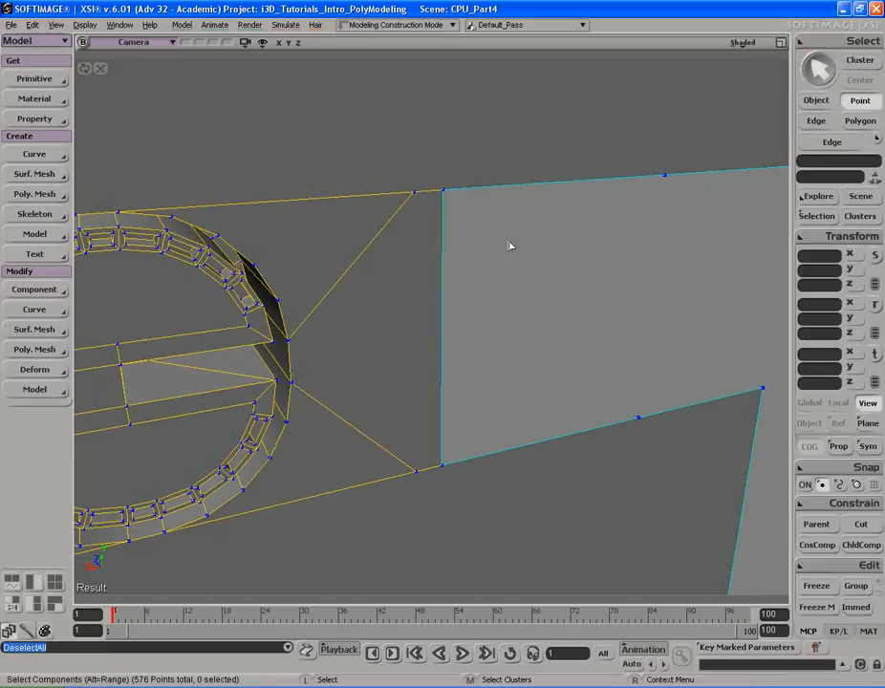
key("backslash")
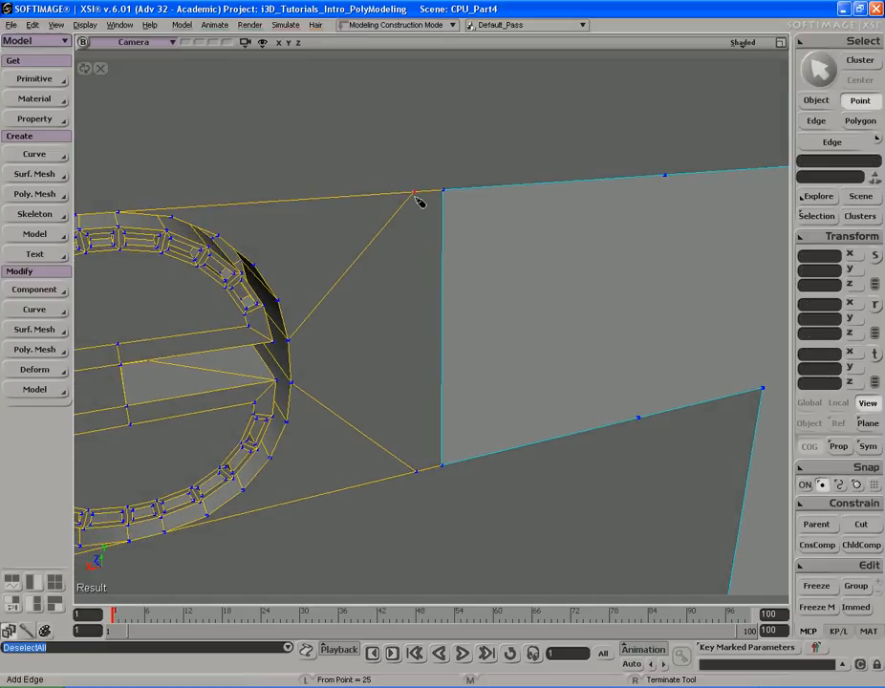
left_click(418, 474)
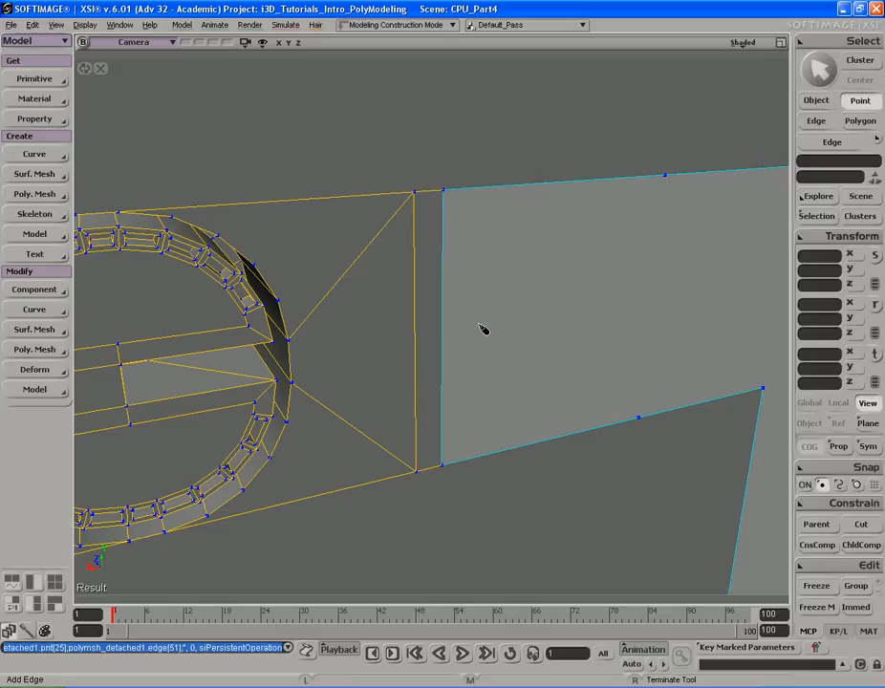
key("u")
left_click(428, 321)
key("Delete")
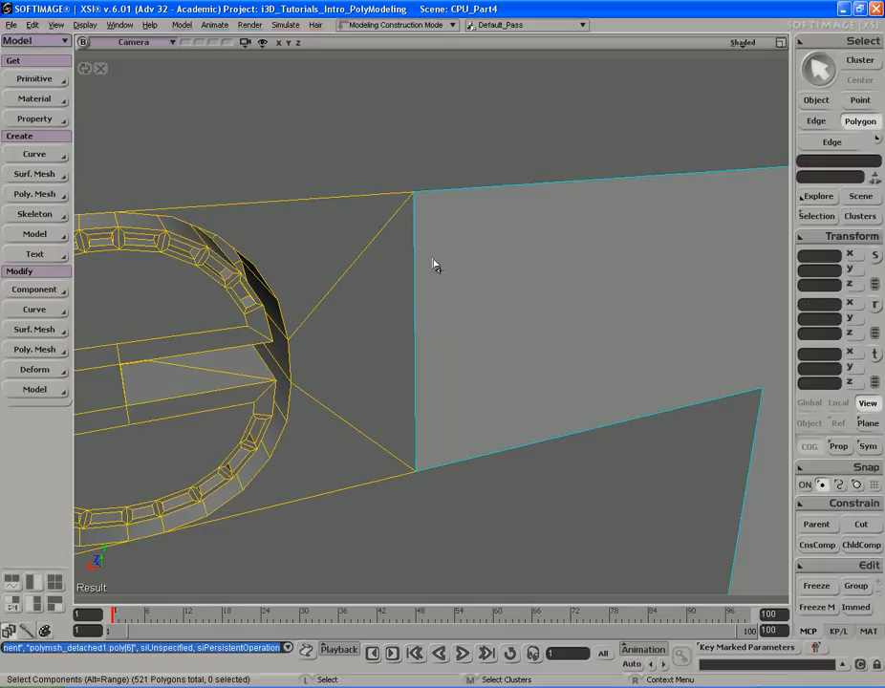
- Unhide all polygons to bring the duplicated vent panel back
key("t")
key("s")
middle_click_drag(433, 261, 415, 256)
left_click_drag(415, 256, 403, 274)
right_click_drag(403, 274, 387, 257)
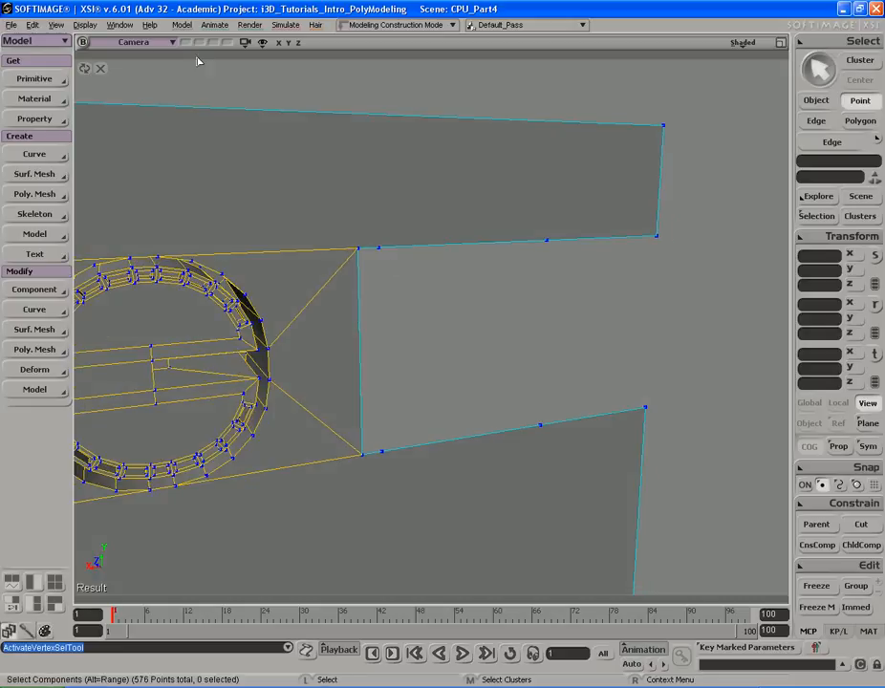
left_click(85, 25)
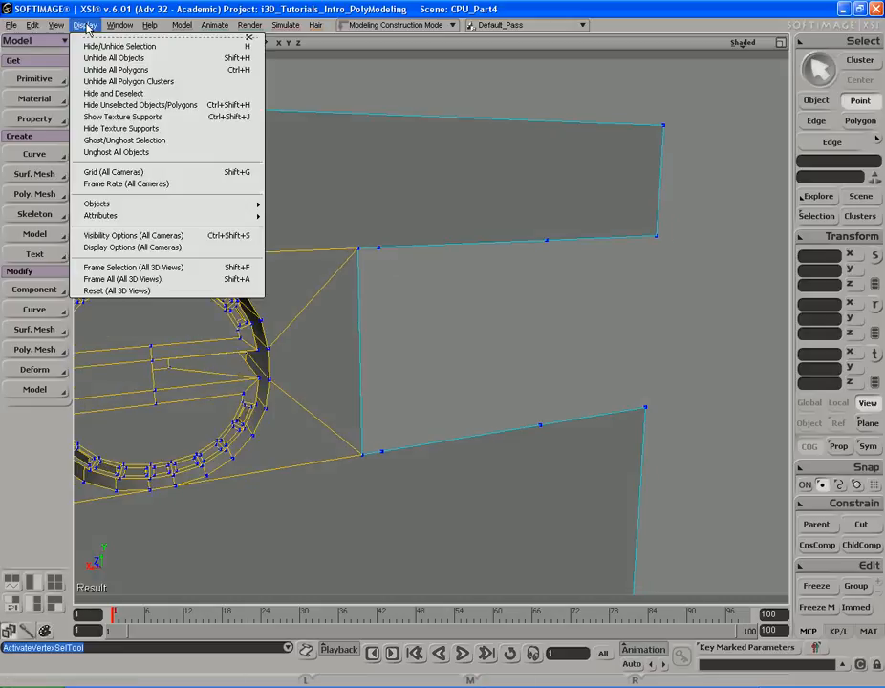
left_click(122, 70)
key("s")
middle_click_drag(362, 225, 429, 234)
key("space")
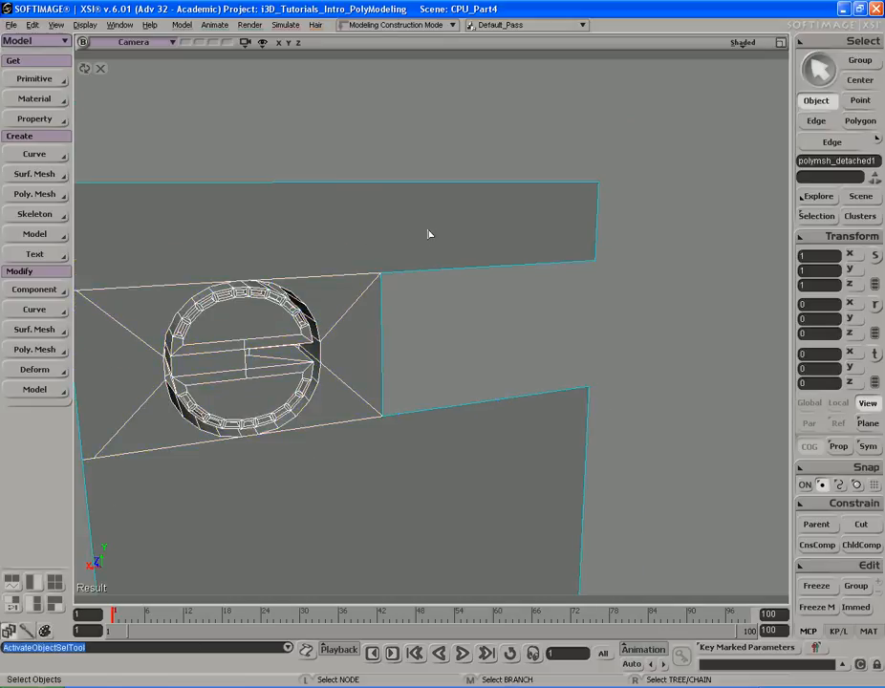
left_click(85, 25)
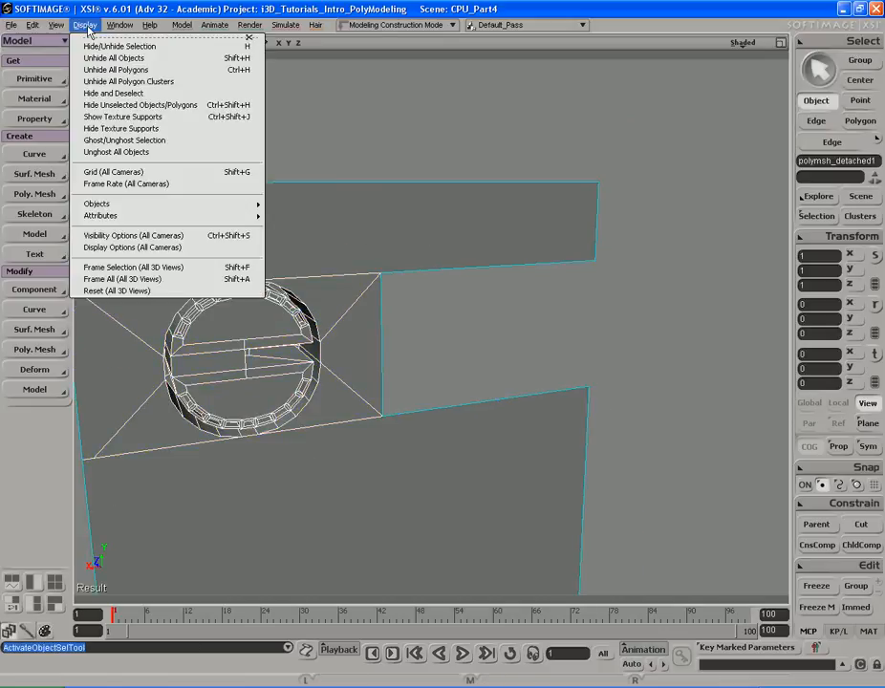
left_click(122, 70)
key("s")
middle_click_drag(316, 192, 425, 222)
key("t")
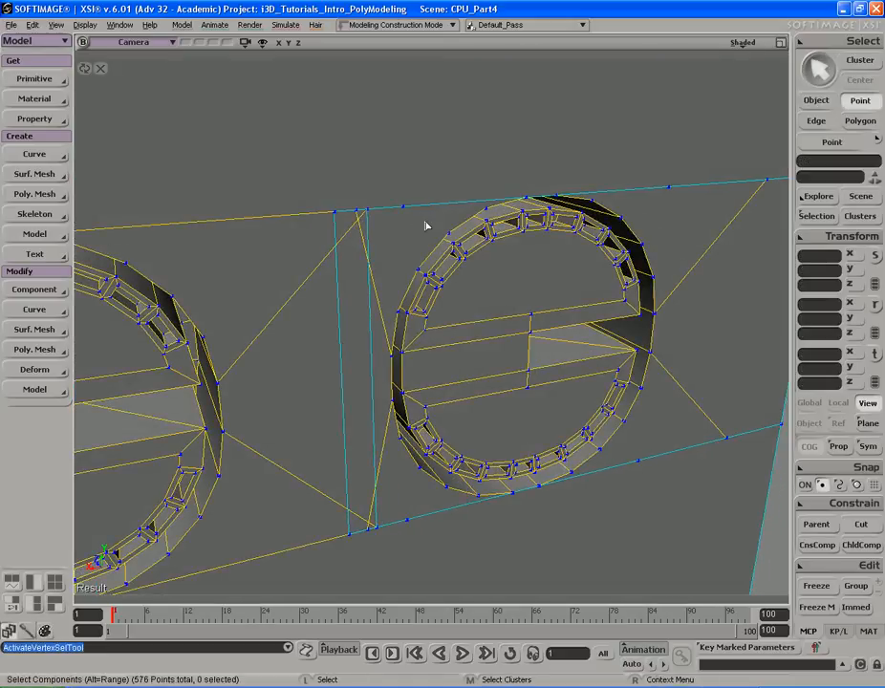
left_click(336, 214)
key("s")
mouse_move(439, 233)
middle_mouse_down()
mouse_move(330, 221)
mouse_move(491, 246)
mouse_move(480, 231)
mouse_move(443, 248)
mouse_move(446, 241)
middle_mouse_up()
key("v")
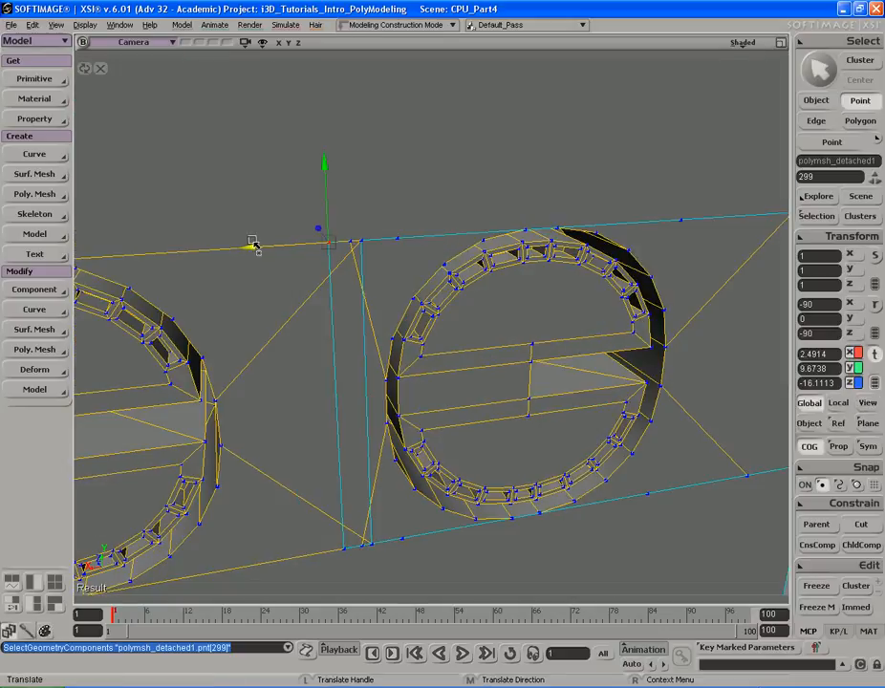
key("ctrl+z")
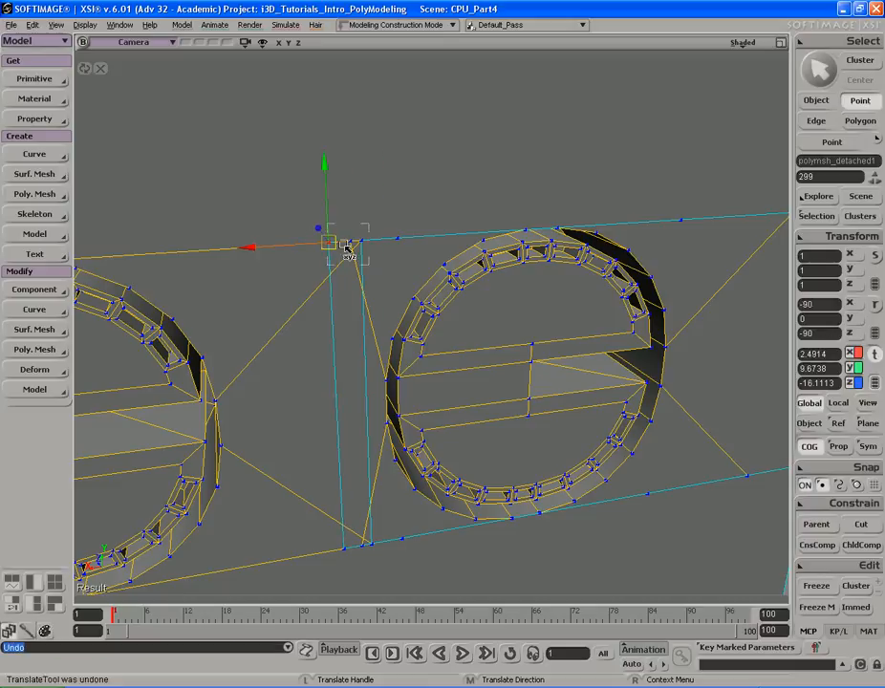
key("s")
middle_click_drag(424, 237, 435, 326)
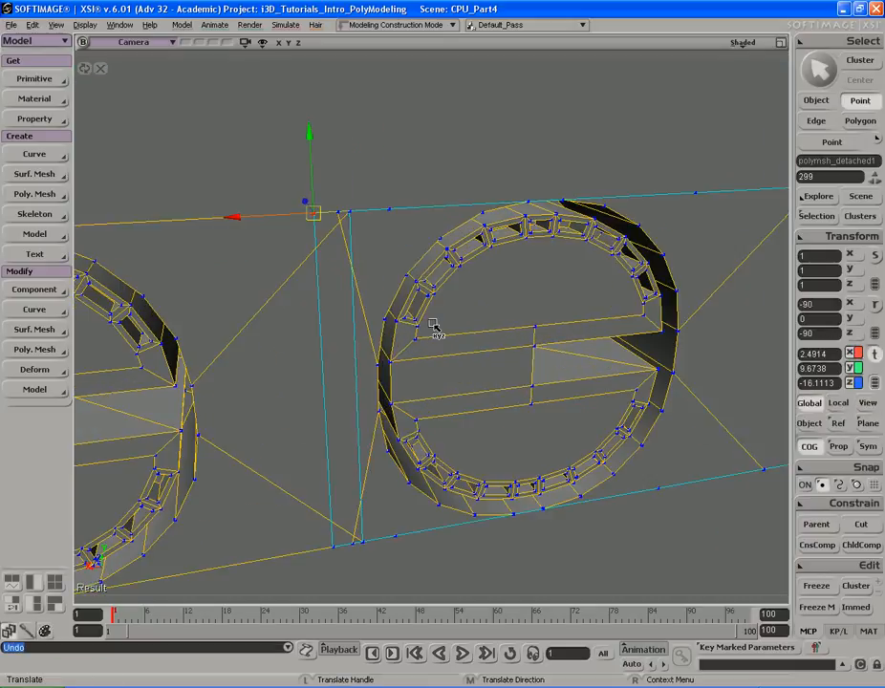
key("u")
left_click(336, 329)
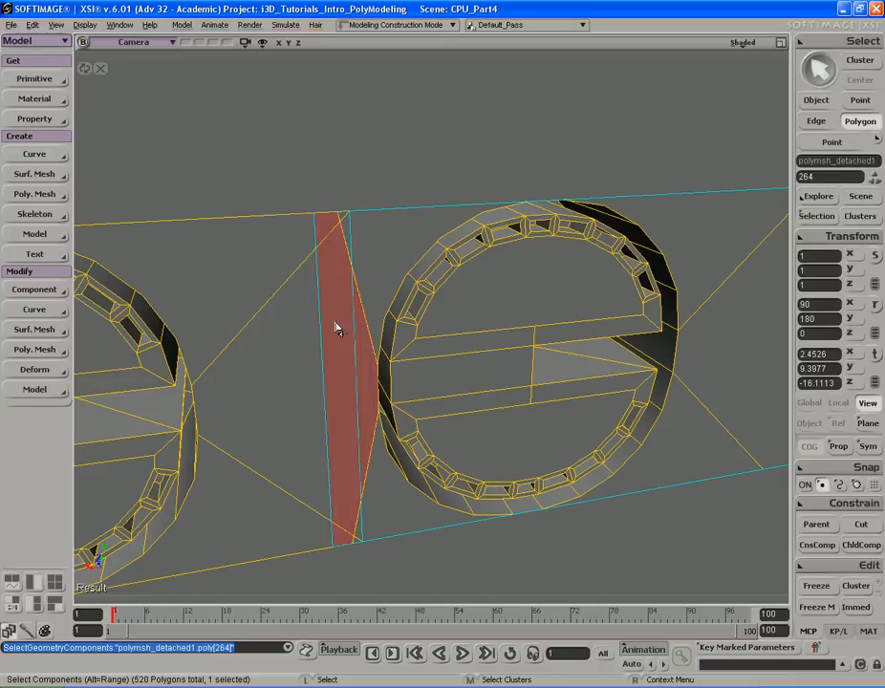
key("s")
mouse_move(341, 341)
middle_mouse_down()
mouse_move(335, 328)
mouse_move(344, 343)
middle_mouse_up()
right_click_drag(344, 343, 358, 339)
key("i")
left_click(334, 342)
key("s")
key("v")
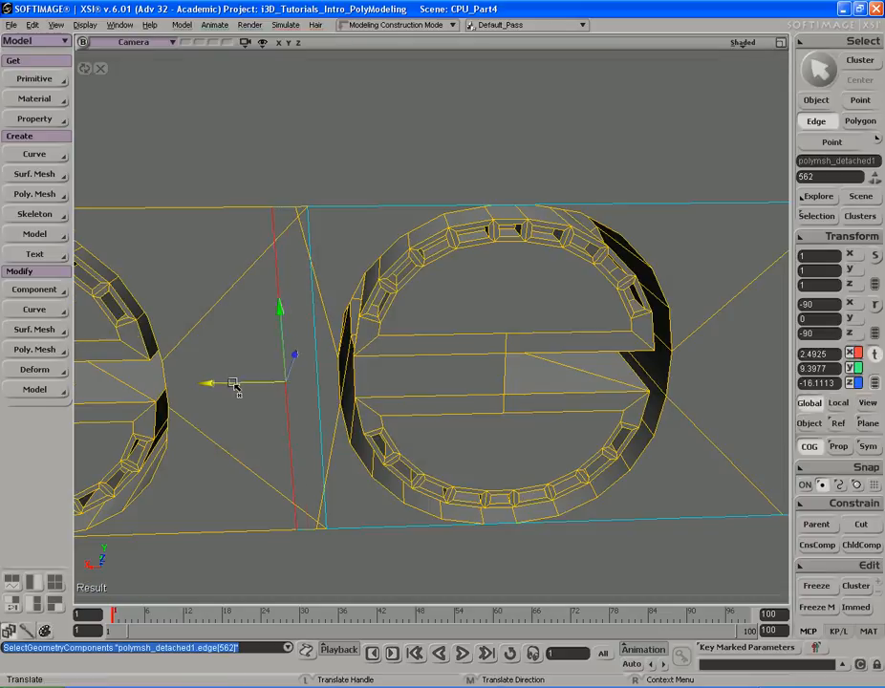
mouse_move(266, 385)
left_mouse_down()
mouse_move(293, 386)
mouse_move(275, 387)
left_mouse_up()
key("ctrl+z")
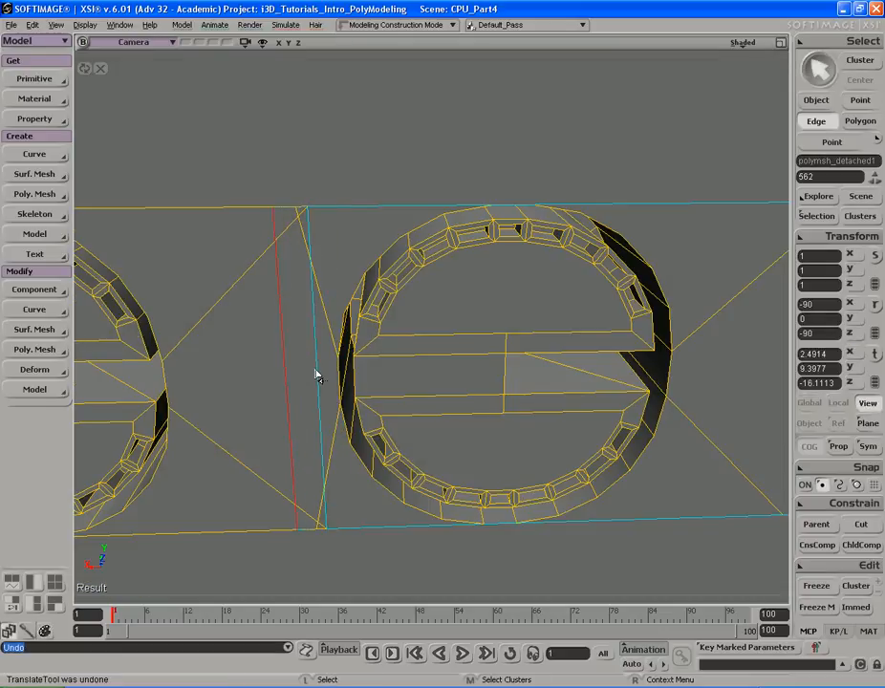
- Move the duplicated panel's left border edge and its points left to close the gap against the neighbouring panel
key("s")
mouse_move(330, 369)
right_mouse_down()
mouse_move(285, 356)
mouse_move(318, 354)
right_mouse_up()
key("Escape")
key("v")
left_click_drag(308, 386, 358, 385)
left_click(358, 369)
key("v")
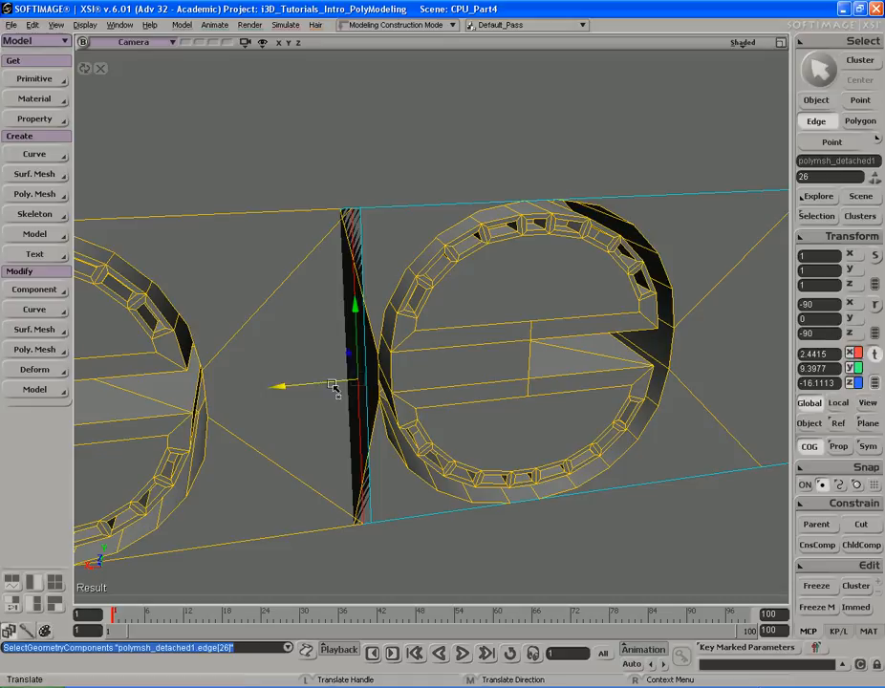
left_click_drag(312, 383, 317, 383)
key("s")
right_click_drag(316, 383, 356, 359)
middle_click_drag(357, 359, 335, 322)
left_click_drag(336, 322, 350, 333)
right_click_drag(351, 333, 330, 286)
key("v")
key("t")
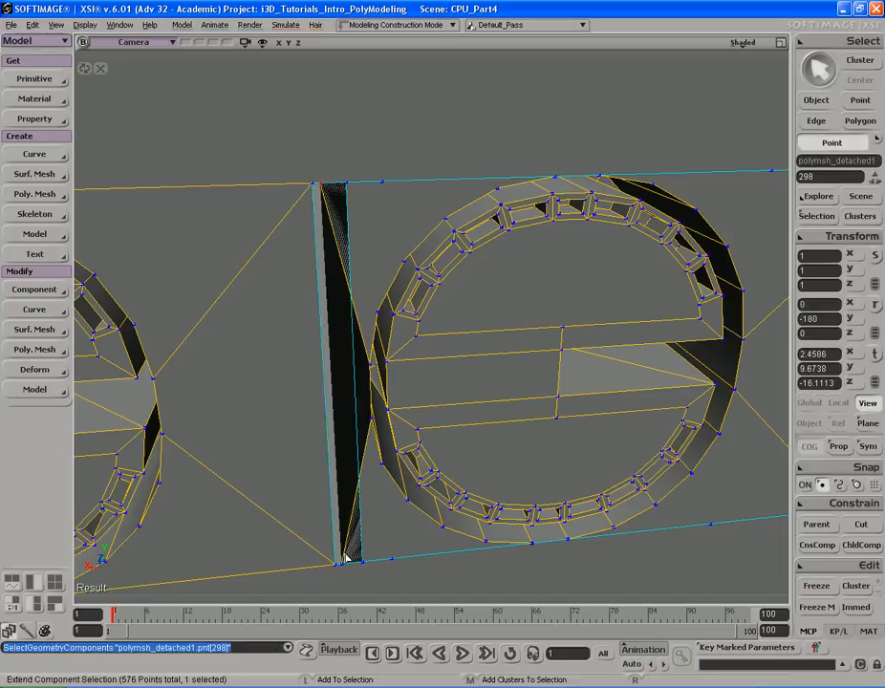
left_click_drag(348, 574, 339, 558, "shift")
key("v")
left_click_drag(275, 397, 300, 398)
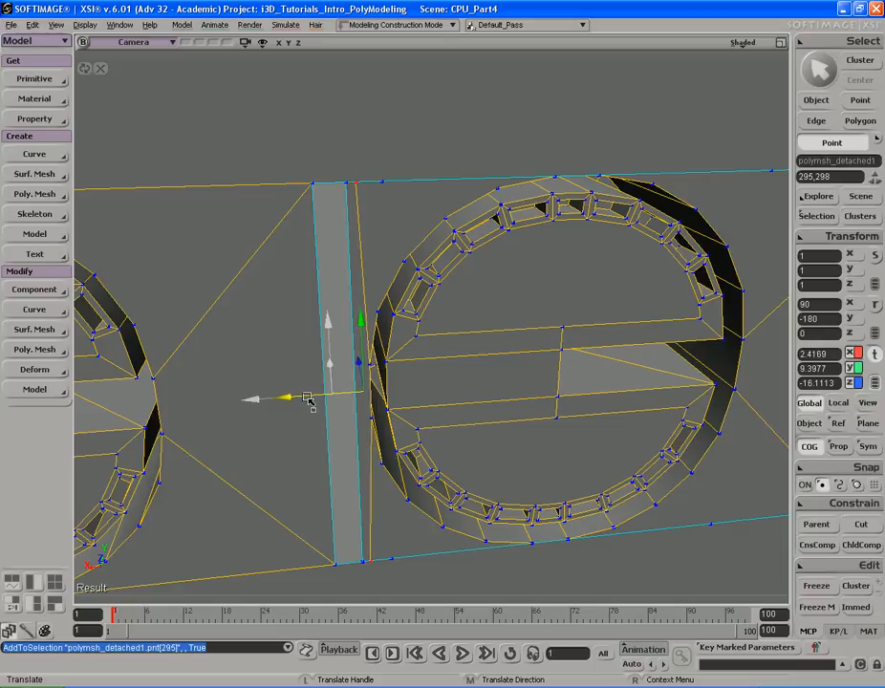
- Weld the duplicated panel's left border points onto the adjacent panel's points with Tweak Component
key("s")
right_click_drag(464, 406, 439, 361)
key("v")
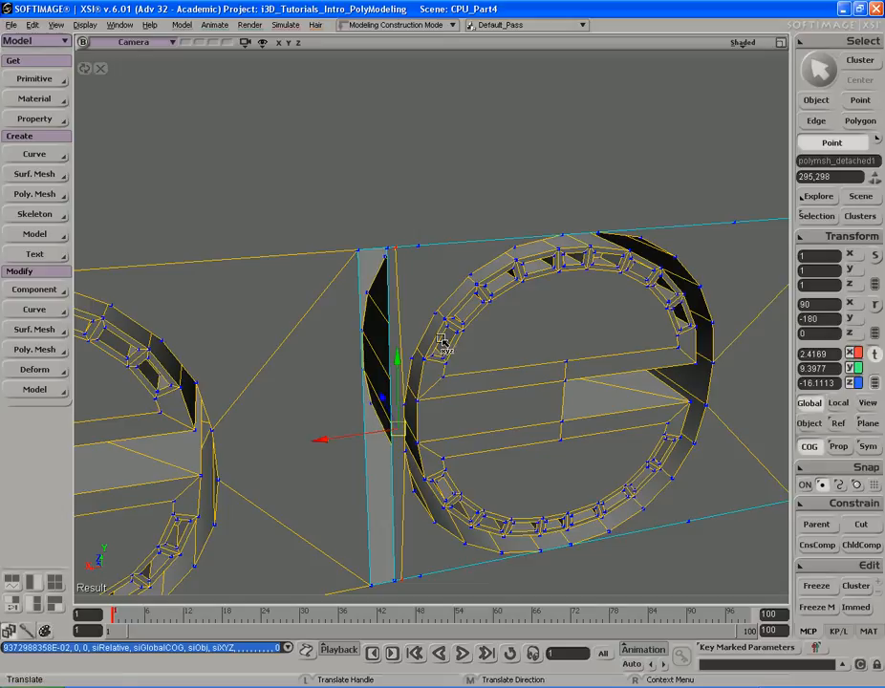
key("t")
key("s")
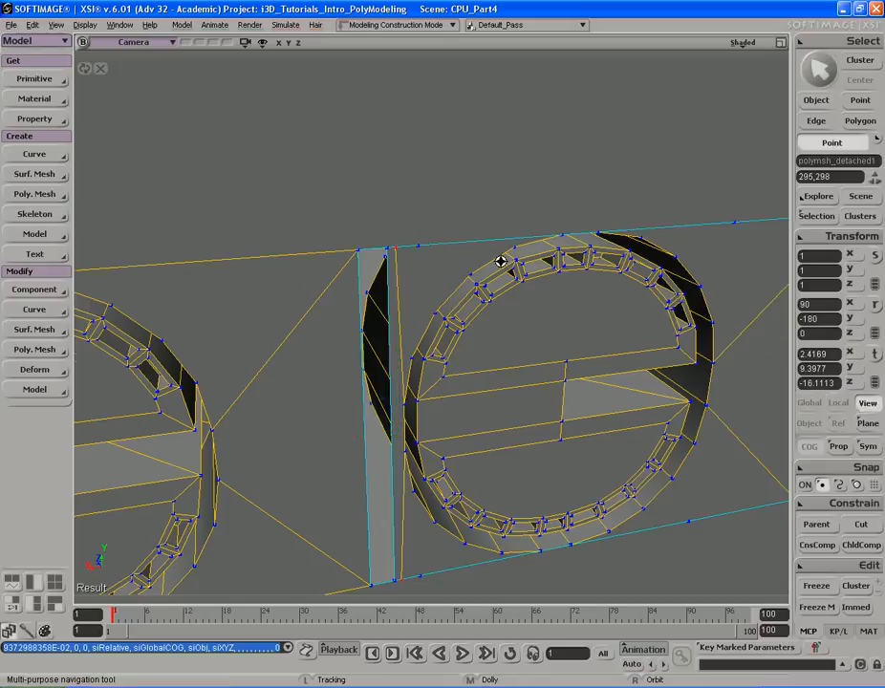
middle_click_drag(483, 267, 430, 274)
key("m")
key("s")
right_click_drag(430, 277, 429, 267)
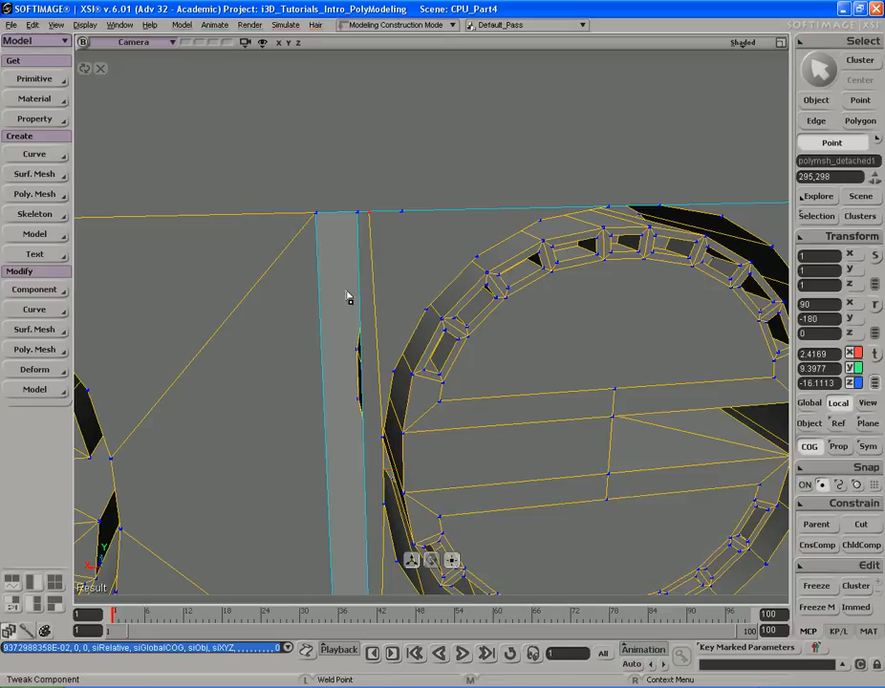
left_click_drag(356, 215, 314, 214)
key("s")
left_click_drag(344, 372, 328, 360)
key("s")
right_click_drag(360, 292, 335, 279)
left_click_drag(336, 279, 337, 259)
left_click_drag(392, 445, 353, 445)
key("s")
left_click_drag(374, 283, 370, 336)
mouse_move(378, 279)
left_mouse_down()
mouse_move(338, 278)
mouse_move(393, 239)
mouse_move(375, 268)
left_mouse_up()
key("s")
right_click_drag(375, 267, 374, 397)
left_click_drag(349, 517, 289, 515)
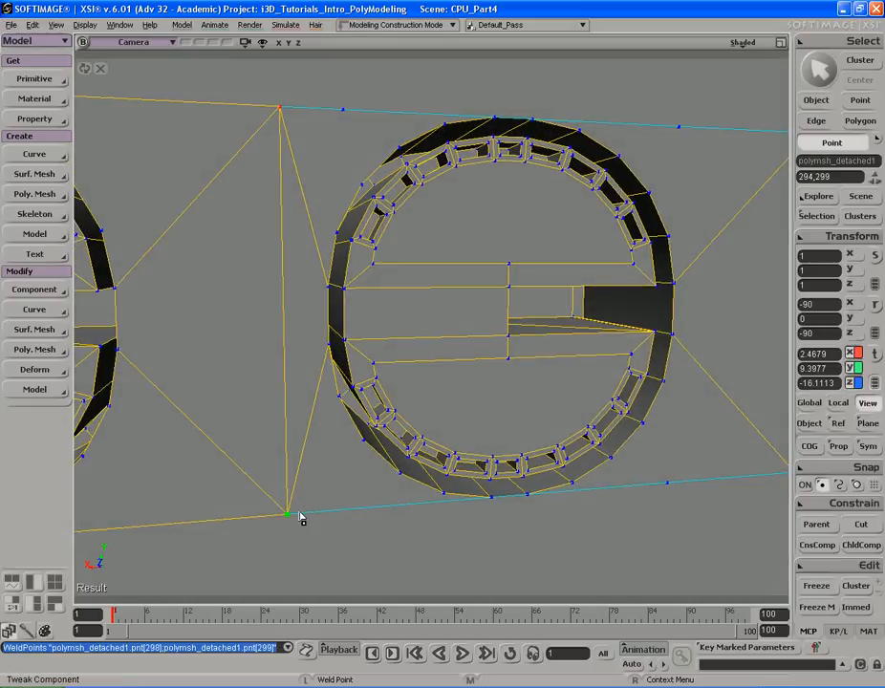
- Weld the remaining top and bottom corner points where the two panels meet
left_click_drag(342, 147, 279, 110)
key("s")
right_click_drag(278, 111, 385, 170)
right_click_drag(417, 259, 421, 255)
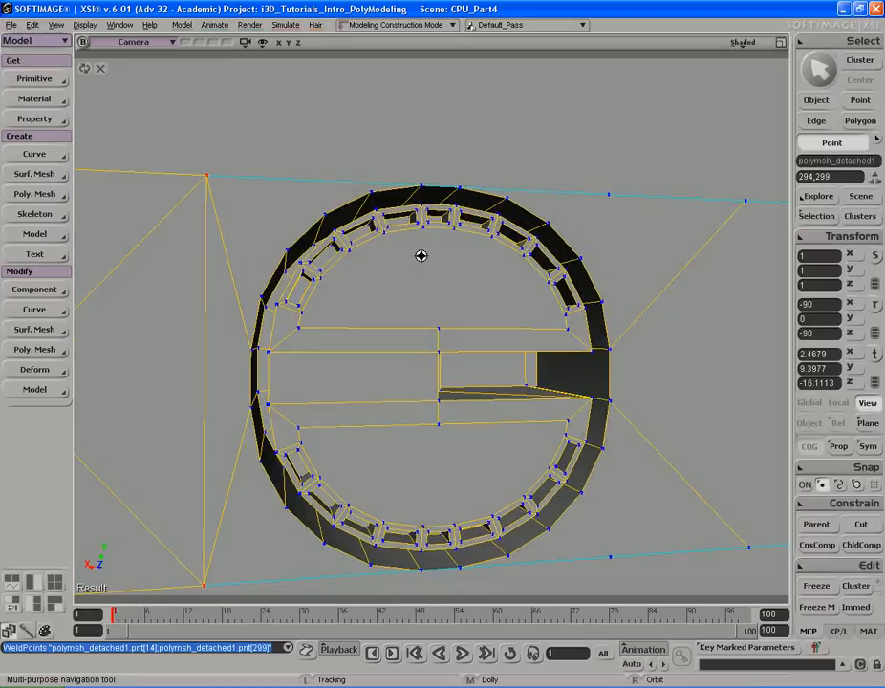
left_click_drag(421, 256, 377, 235)
left_click_drag(337, 187, 477, 186)
left_click_drag(474, 533, 474, 532)
key("s")
left_click_drag(196, 517, 324, 393)
middle_click_drag(324, 393, 309, 402)
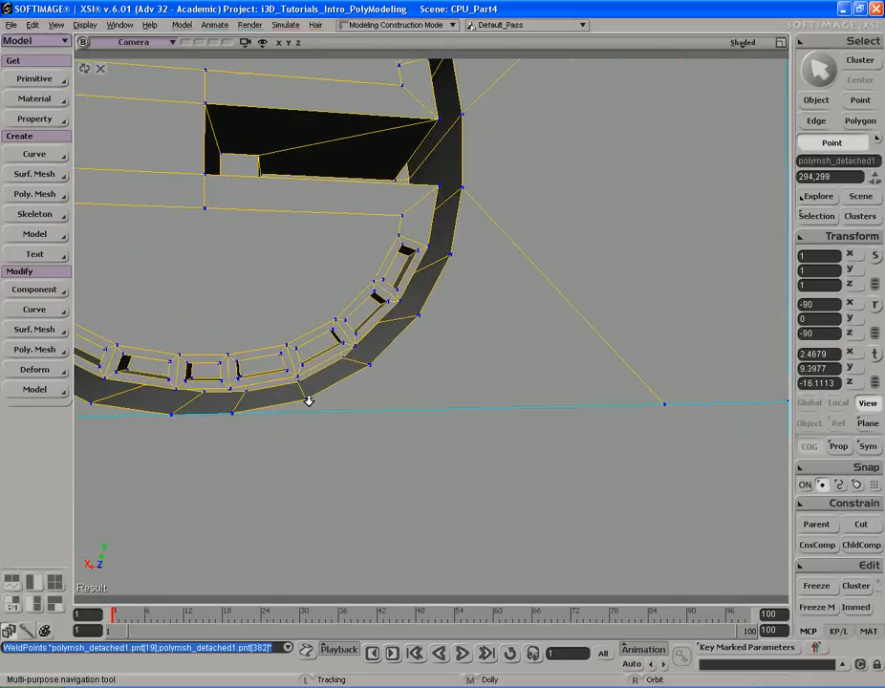
- Inspect the welded seam between the two fan grille panels from several angles
key("s")
left_click_drag(251, 415, 403, 346)
middle_click_drag(404, 346, 276, 391)
right_click_drag(299, 367, 315, 362)
key("s")
middle_click_drag(171, 399, 308, 387)
left_click_drag(384, 315, 387, 364)
right_click_drag(388, 363, 374, 361)
middle_click_drag(293, 357, 391, 322)
left_click_drag(391, 322, 397, 338)
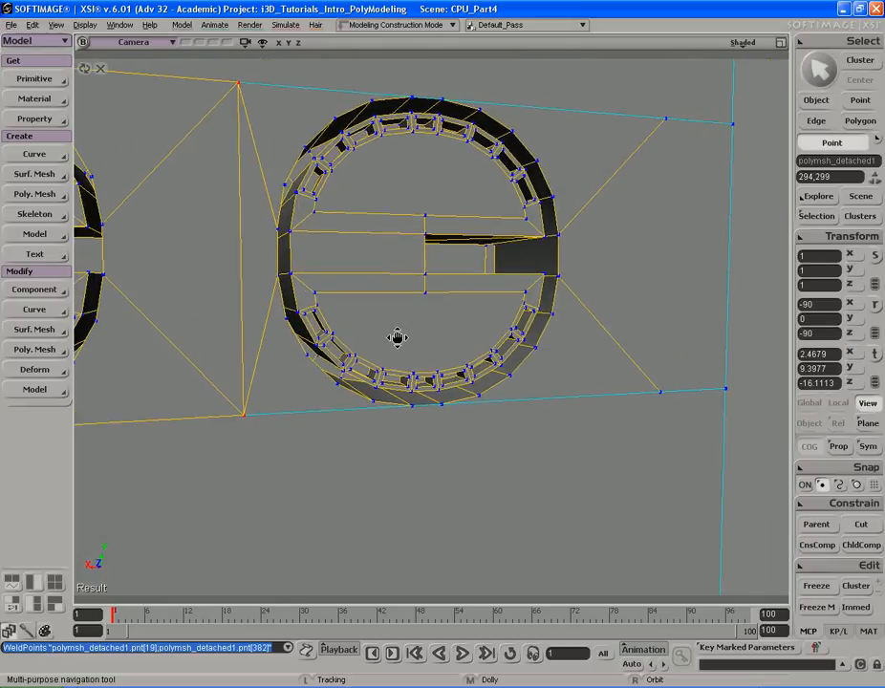
right_click_drag(397, 339, 388, 336)
middle_click_drag(325, 349, 468, 346)
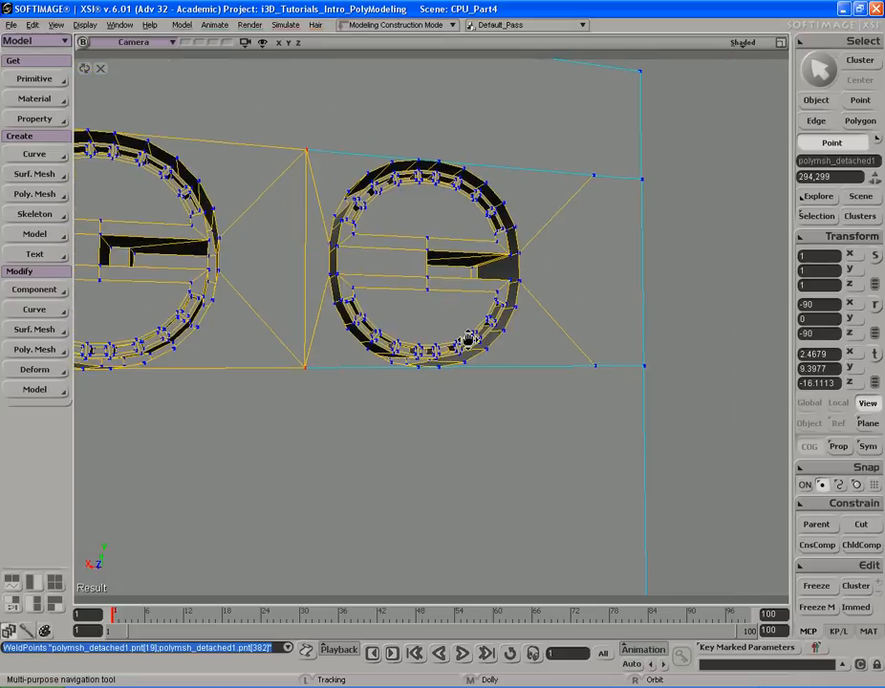
left_click_drag(469, 346, 468, 333)
key("space")
key("s")
left_click_drag(461, 214, 449, 253)
right_click_drag(449, 253, 458, 261)
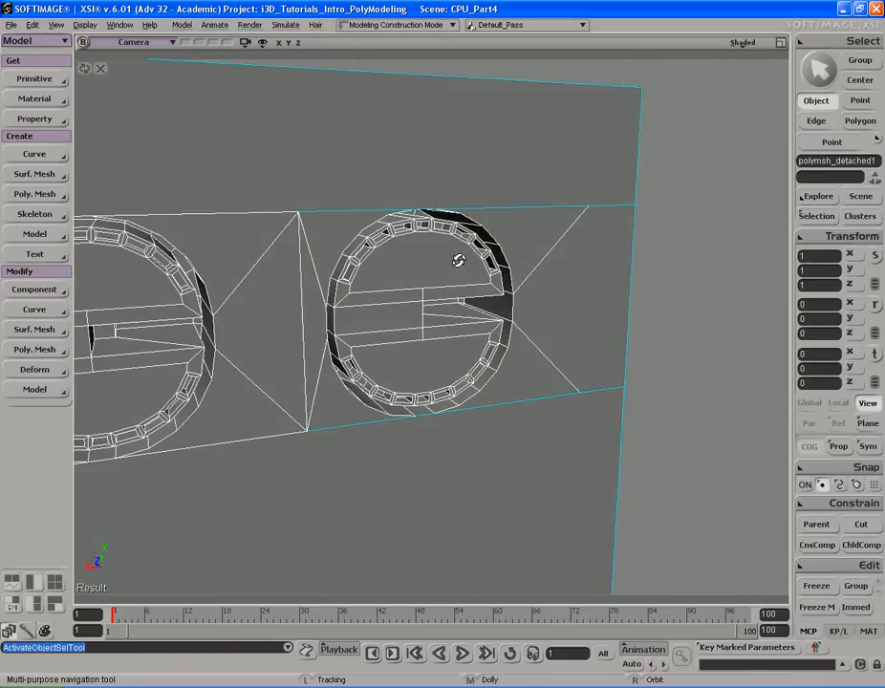
left_click_drag(457, 237, 454, 298)
right_click_drag(454, 299, 489, 295)
middle_click_drag(490, 294, 445, 306)
right_click_drag(445, 306, 437, 304)
key("space")
key("s")
middle_click_drag(410, 301, 465, 297)
- Add two edges running from the panel's top border down to the top of the second fan ring
key("backslash")
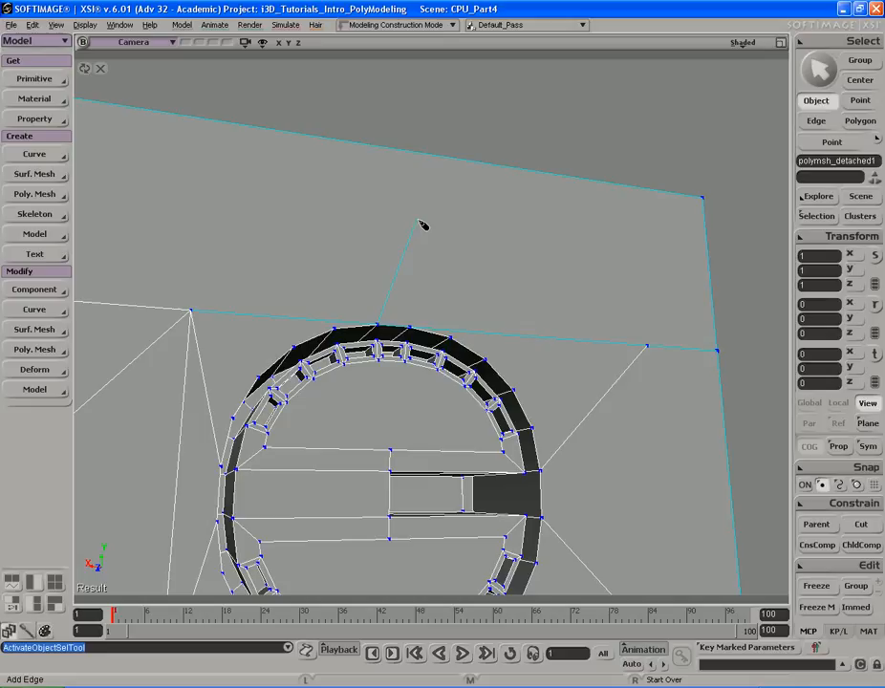
key("ctrl+z")
key("s")
middle_click_drag(419, 211, 440, 218)
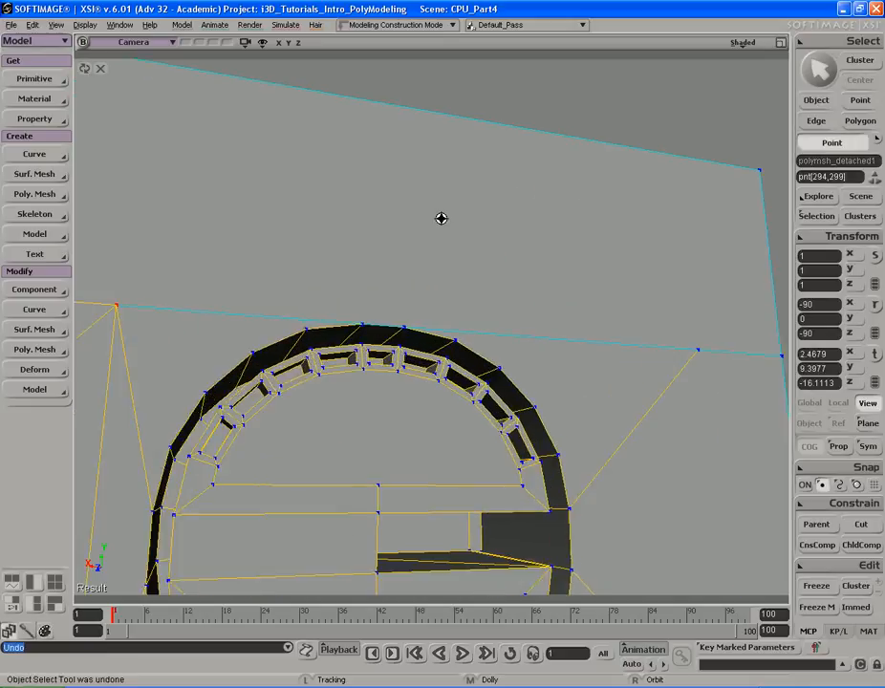
right_click_drag(441, 218, 401, 203)
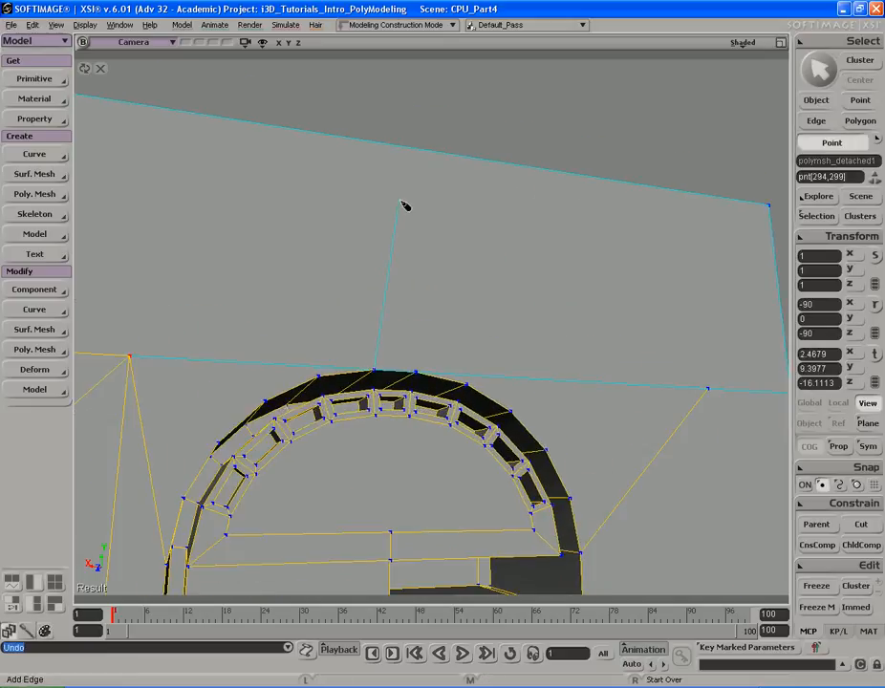
left_click(374, 146)
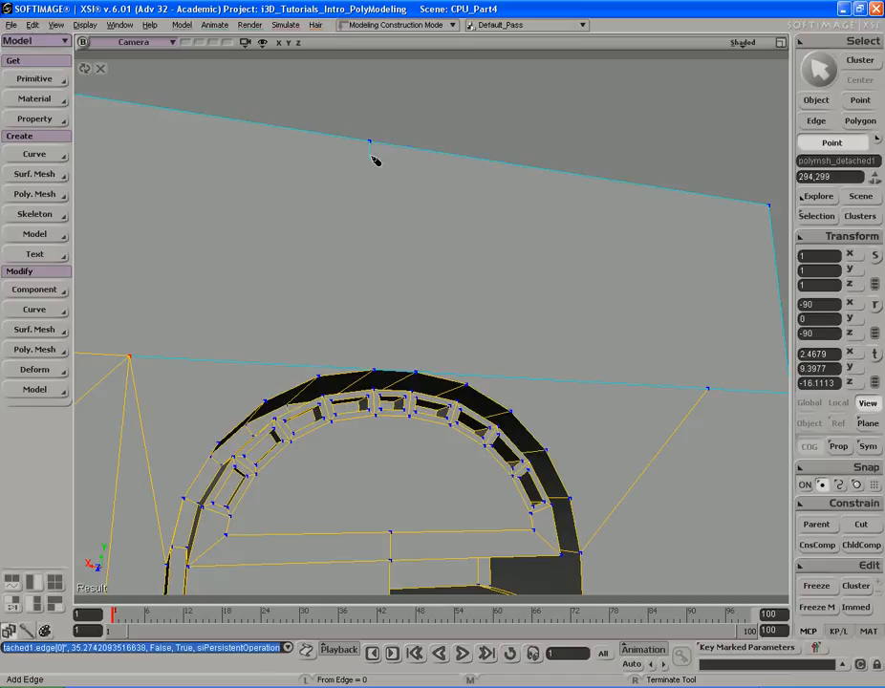
left_click(374, 361)
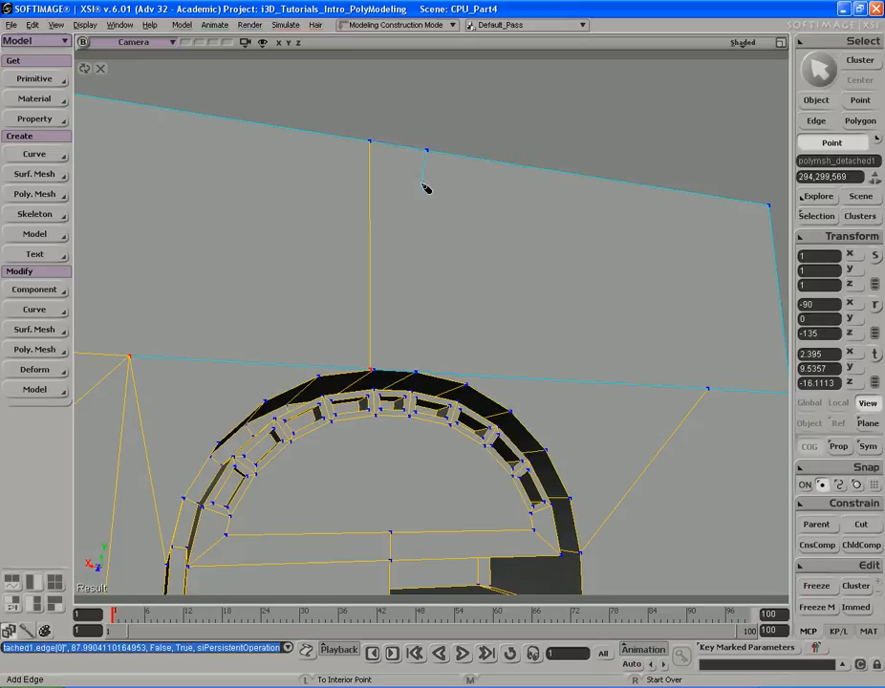
left_click(417, 366)
- Add edges from the bottom of the second fan ring out to the panel's right border
left_click_drag(472, 324, 457, 230)
middle_click_drag(316, 267, 498, 222)
right_click_drag(498, 219, 495, 258)
middle_click_drag(119, 289, 494, 324)
left_click_drag(494, 325, 486, 252)
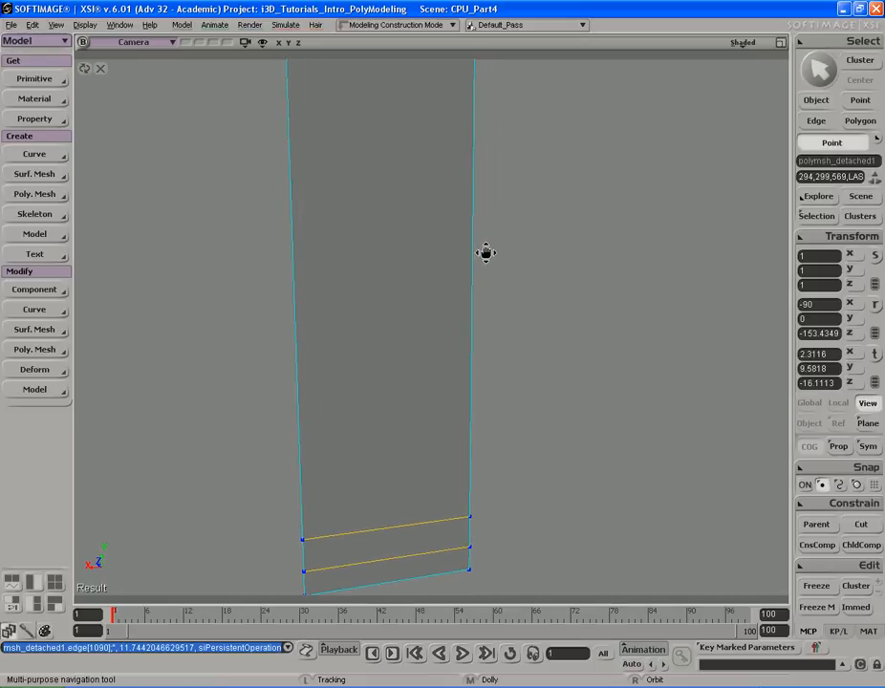
left_click_drag(435, 225, 453, 470)
middle_click_drag(554, 404, 361, 424)
left_click_drag(402, 451, 409, 375)
middle_click_drag(517, 387, 394, 396)
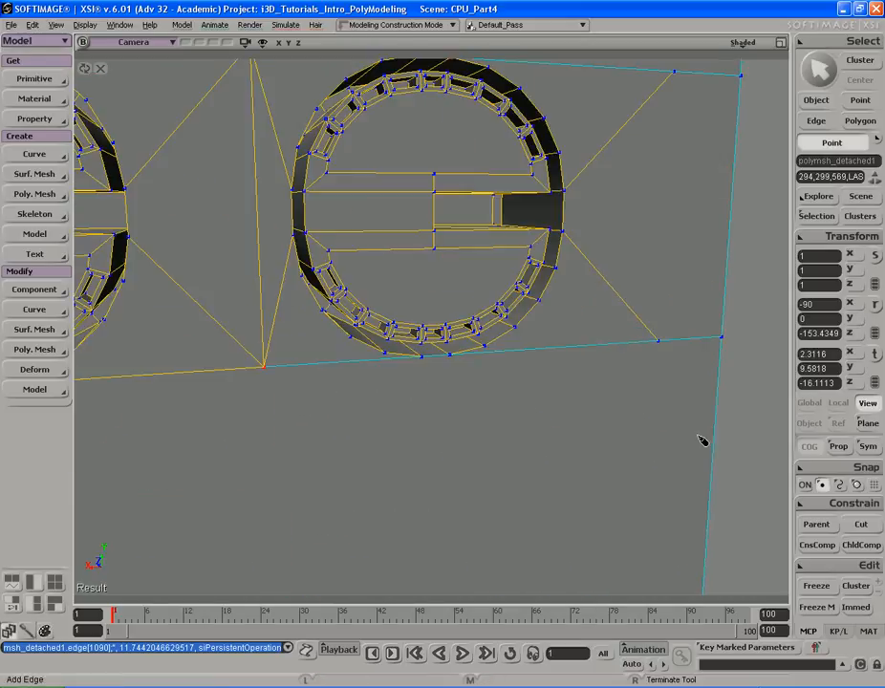
left_click(486, 360)
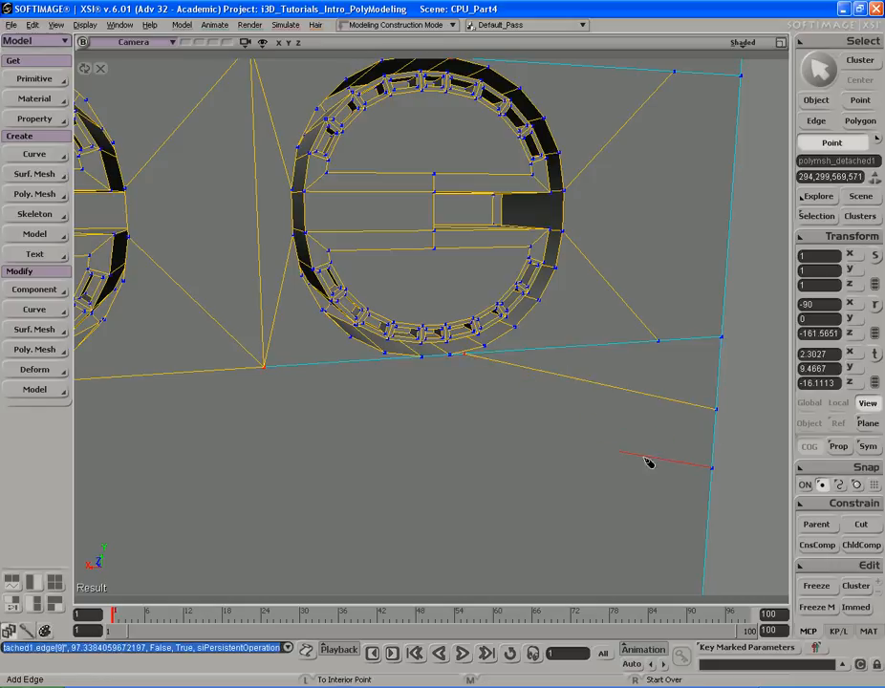
left_click(433, 373)
right_click(437, 372)
- Weld the new edge's end point onto the neighbouring point below the second ring with Tweak Component
key("s")
middle_click_drag(559, 395, 407, 409)
left_click_drag(407, 409, 449, 422)
key("m")
left_click_drag(569, 410, 529, 412, "alt")
- Weld the stray point at the top of the second ring onto the ring's top vertex
key("s")
middle_click_drag(298, 412, 623, 353)
left_click_drag(602, 181, 607, 312)
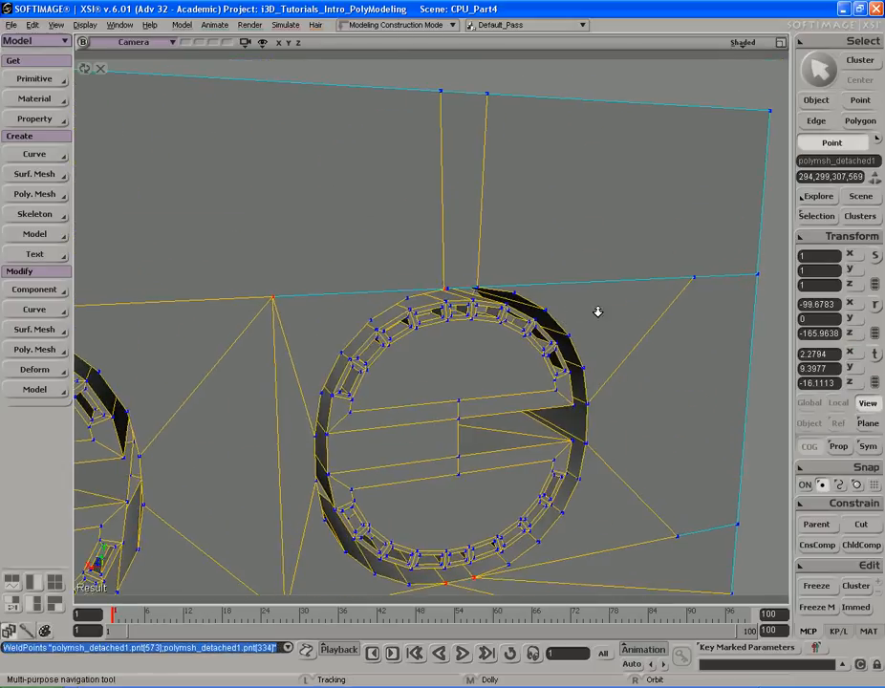
middle_click_drag(607, 311, 489, 298)
left_click_drag(488, 299, 508, 408)
right_click_drag(508, 407, 503, 358)
left_click_drag(502, 291, 460, 320)
key("m")
key("s")
left_click_drag(585, 312, 545, 317)
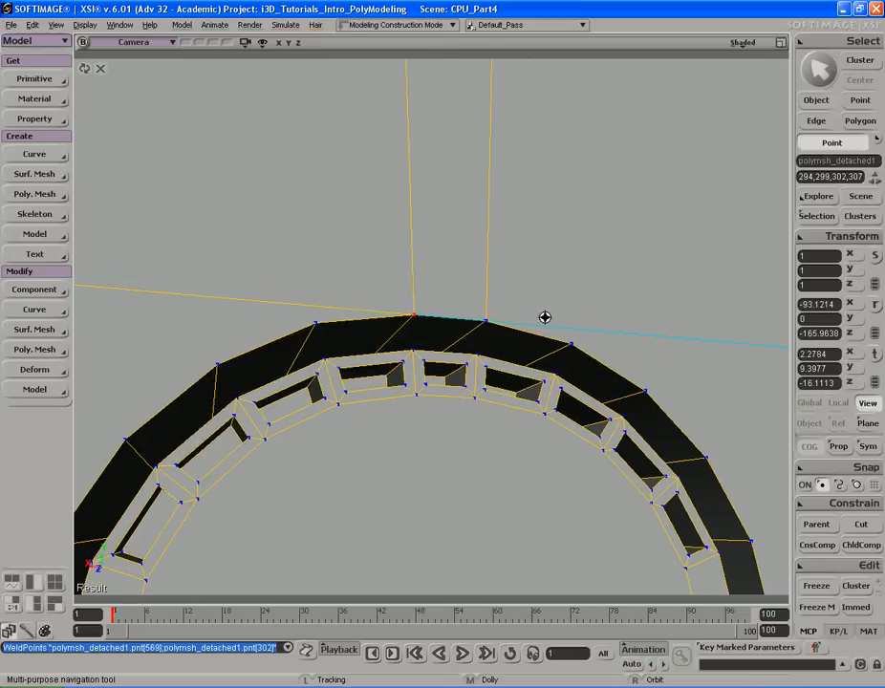
middle_click_drag(545, 316, 469, 320)
left_click_drag(593, 296, 524, 308)
middle_click_drag(524, 308, 484, 304)
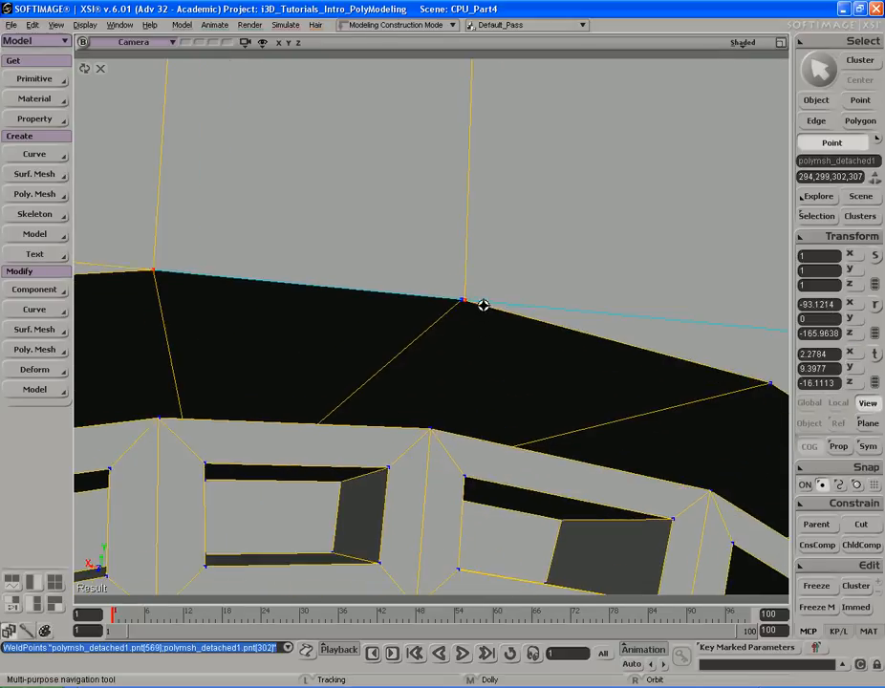
key("m")
left_click(465, 306)
- Weld the point where the upper horizontal edge meets the panel's right border
key("s")
middle_click_drag(712, 287, 320, 275)
left_click_drag(468, 291, 486, 218)
right_click_drag(486, 217, 490, 257)
key("space")
key("s")
left_click_drag(413, 268, 511, 263)
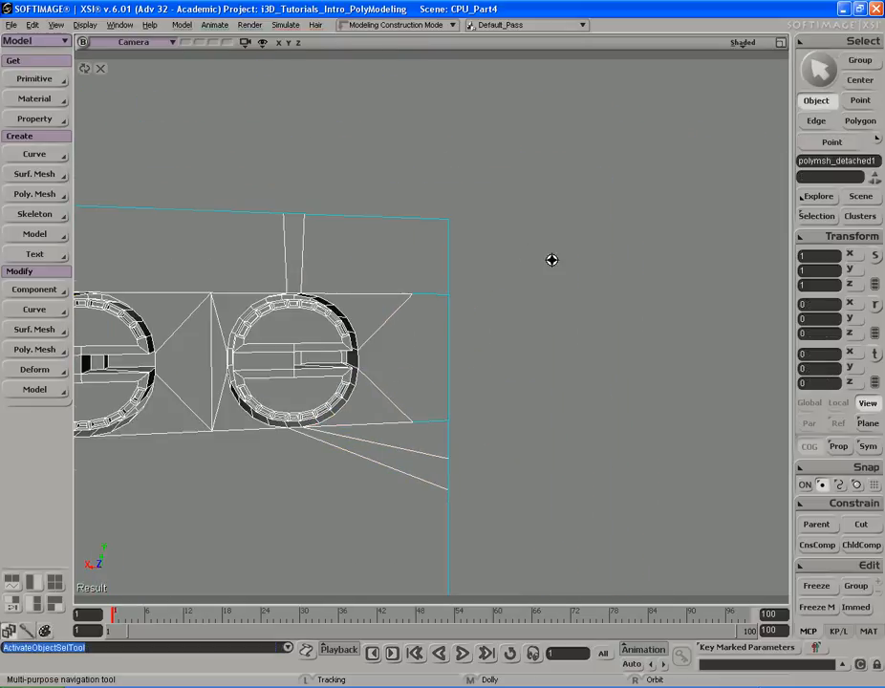
middle_click_drag(512, 263, 459, 274)
right_click_drag(459, 275, 459, 280)
key("space")
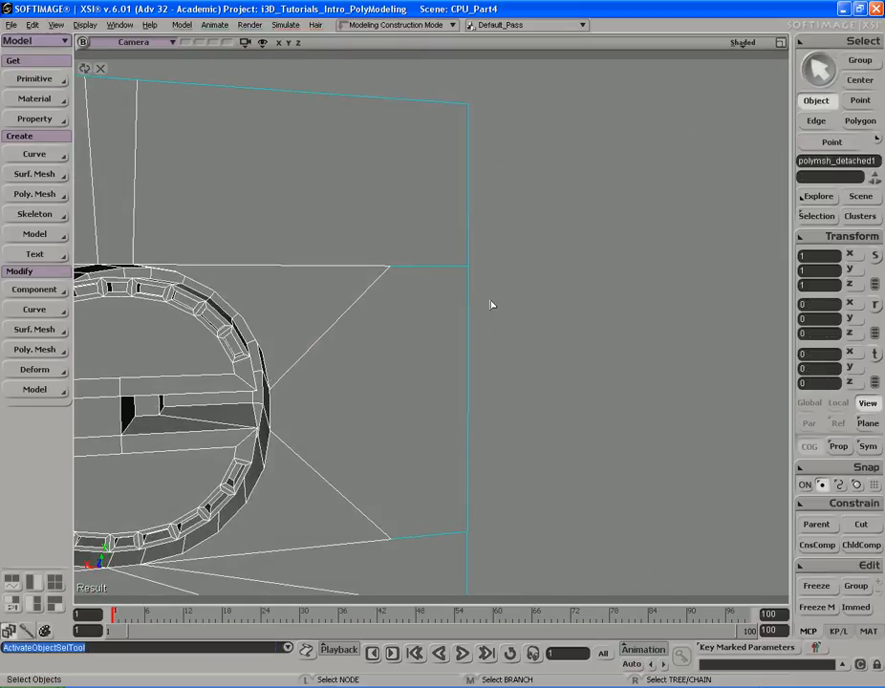
key("m")
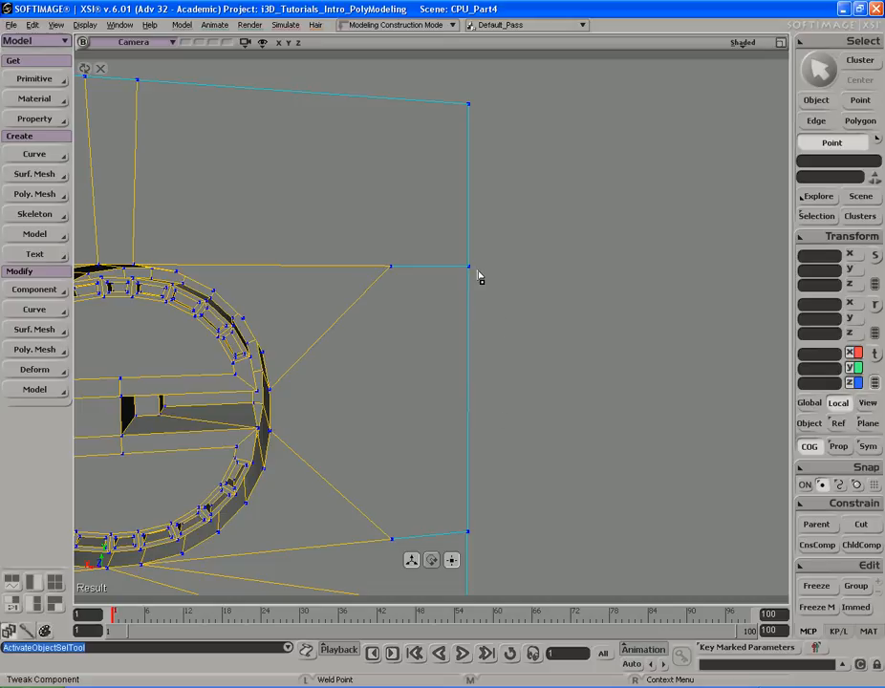
left_click(470, 267)
- Leave the isolated view to show the whole CPU case again
key("s")
left_click_drag(503, 522, 519, 354)
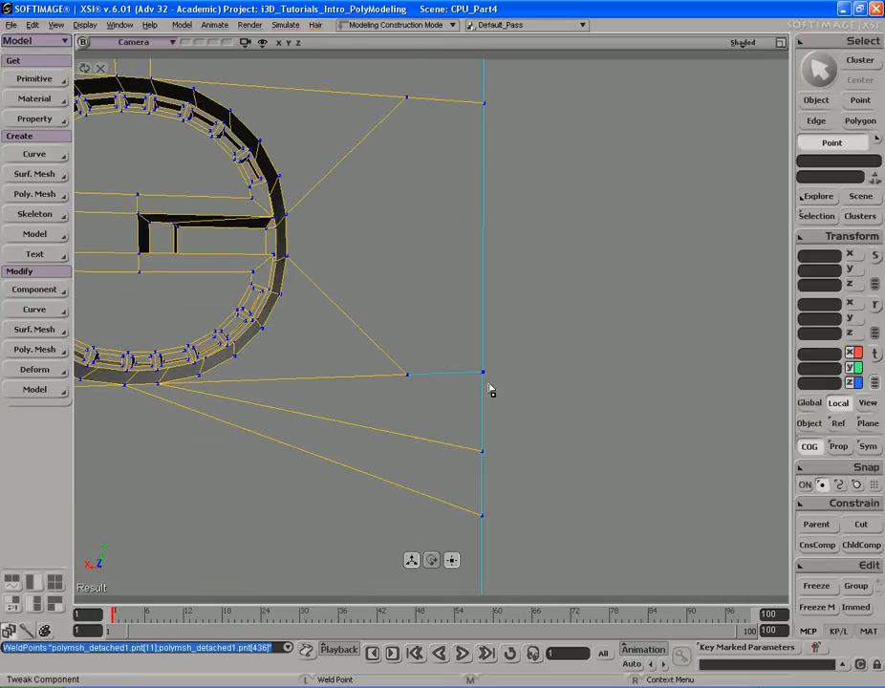
key("s")
middle_click_drag(476, 360, 382, 312)
key("space")
key("s")
right_click_drag(382, 312, 387, 305)
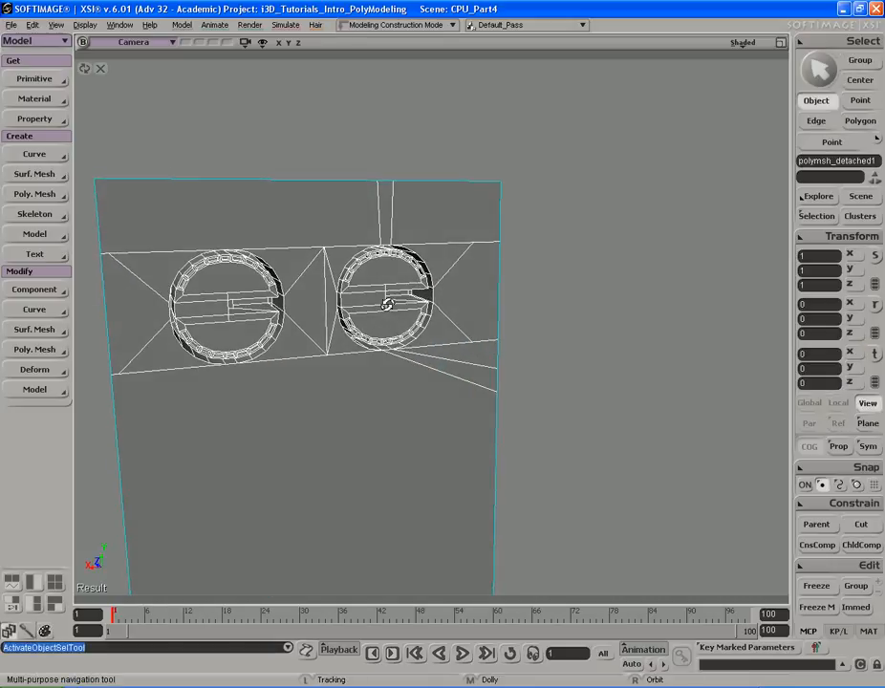
key("s")
middle_click_drag(274, 294, 280, 293)
left_click_drag(488, 330, 502, 280)
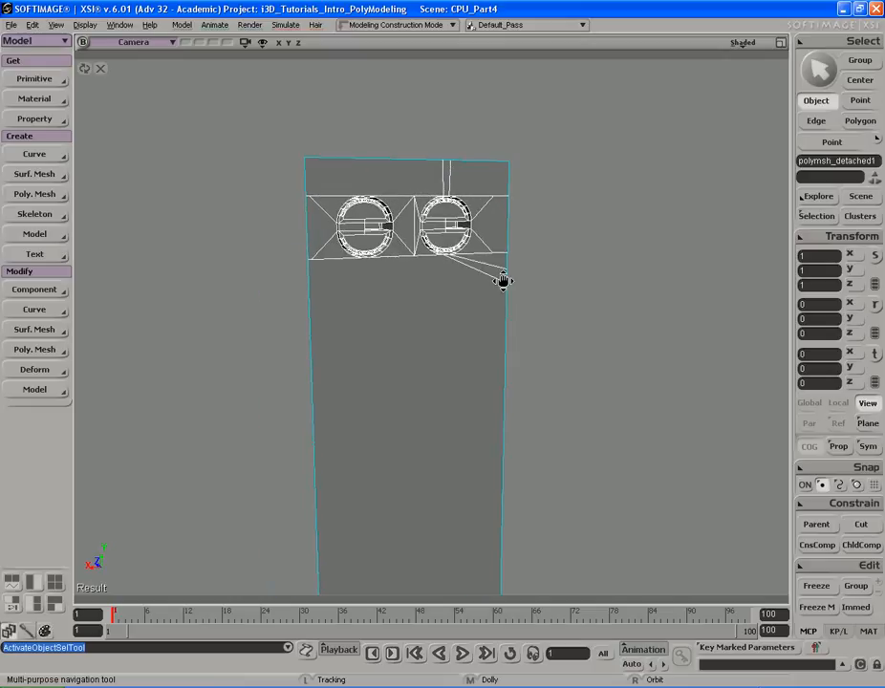
key("s")
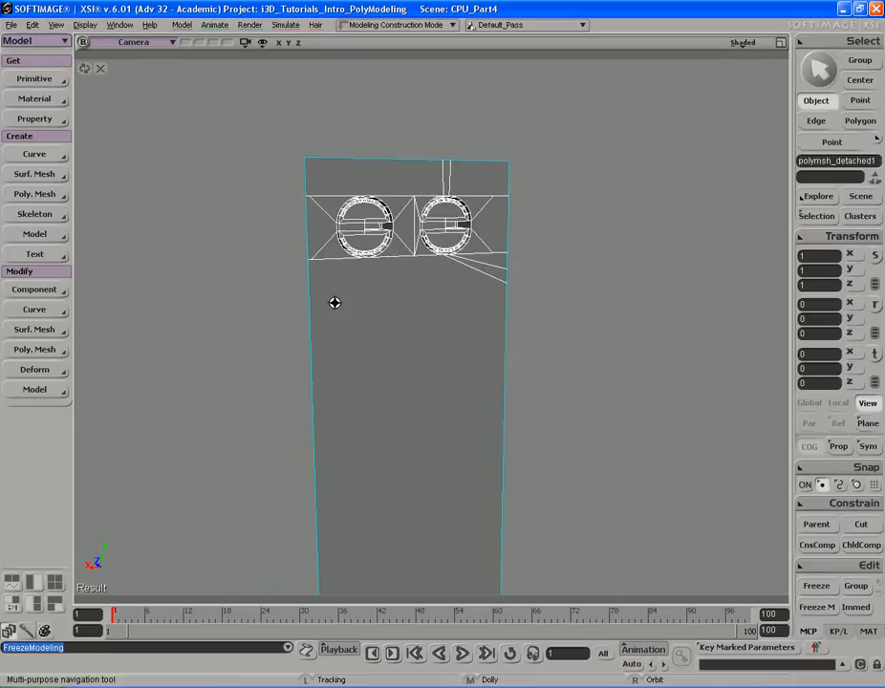
middle_click_drag(352, 303, 387, 168)
left_click(100, 68)
key("s")
middle_click_drag(491, 229, 441, 191)
left_click_drag(515, 136, 523, 203)
middle_click_drag(296, 204, 290, 204)
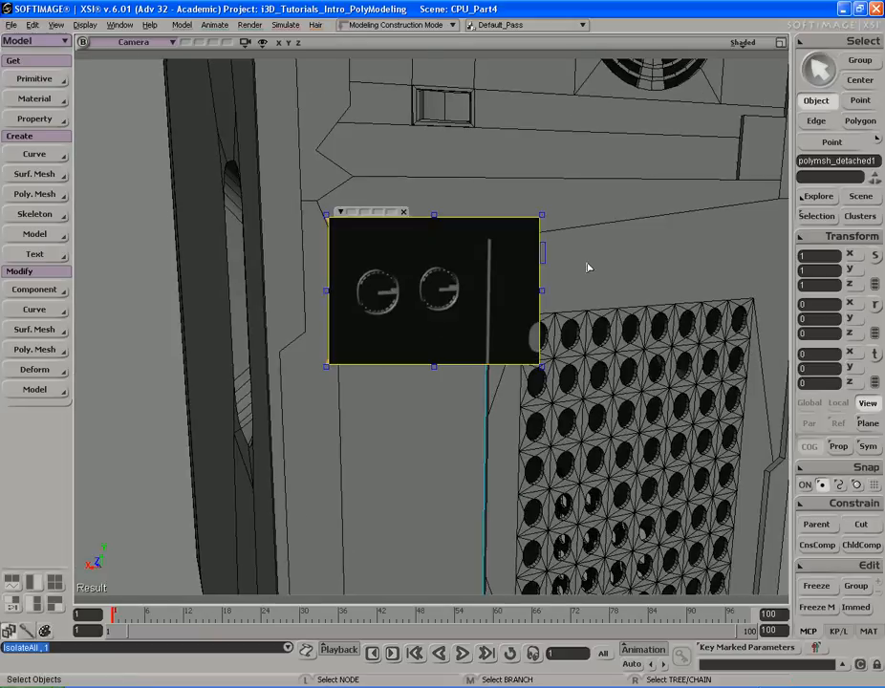
- Remove the render region and compare the case's rear panel with the reference photo in Windows Picture and Fax Viewer
key("q")
middle_click(590, 269)
key("s")
middle_click_drag(591, 269, 583, 274)
left_click_drag(583, 274, 562, 265)
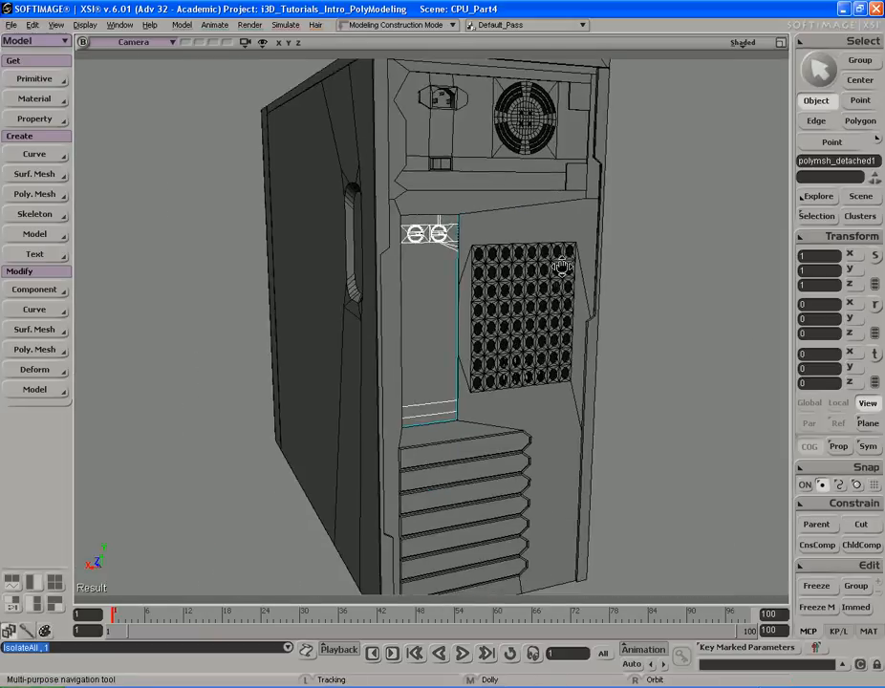
right_click_drag(563, 264, 552, 266)
middle_click_drag(553, 266, 563, 265)
mouse_move(563, 264)
right_mouse_down()
mouse_move(529, 259)
mouse_move(579, 263)
mouse_move(575, 270)
right_mouse_up()
key("space")
key("s")
left_click_drag(576, 269, 583, 267)
right_click_drag(583, 267, 593, 259)
middle_click_drag(593, 260, 514, 288)
left_click_drag(514, 288, 525, 203)
middle_click_drag(609, 205, 443, 229)
left_click_drag(519, 237, 523, 187)
middle_click_drag(569, 210, 480, 223)
mouse_move(480, 224)
right_mouse_down()
mouse_move(485, 215)
mouse_move(474, 217)
right_mouse_up()
key("alt+Tab")
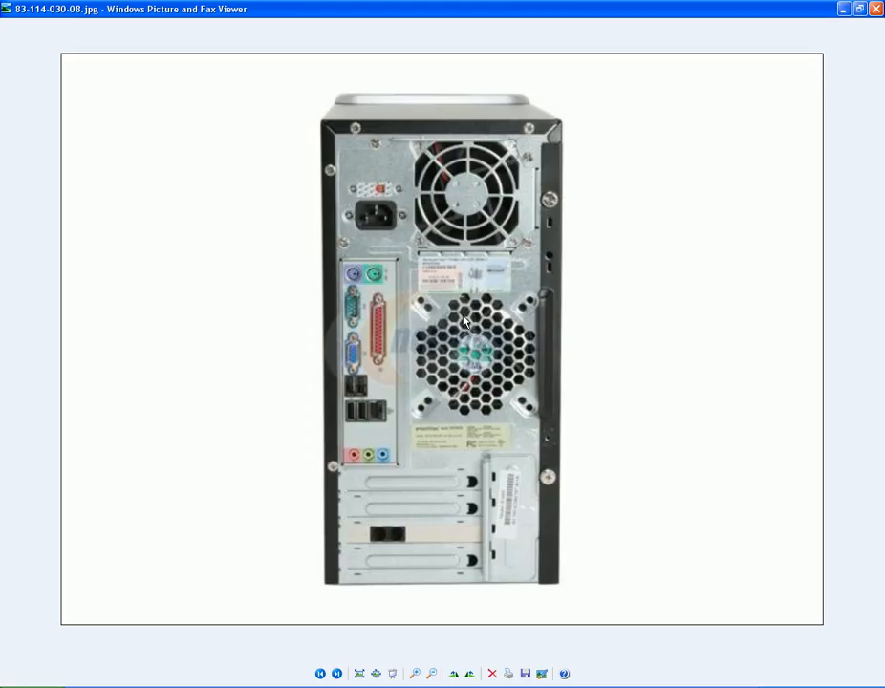
key("alt+Tab")
- Subdivide the top and bottom edges of the band below the fan grilles into 5 connected subdivisions
right_click_drag(469, 310, 444, 311)
key("e")
left_click_drag(428, 350, 426, 287)
left_click_drag(421, 282, 462, 304)
middle_click_drag(462, 304, 459, 294)
right_click_drag(459, 294, 463, 296)
key("Insert")
left_click_drag(214, 183, 271, 181)
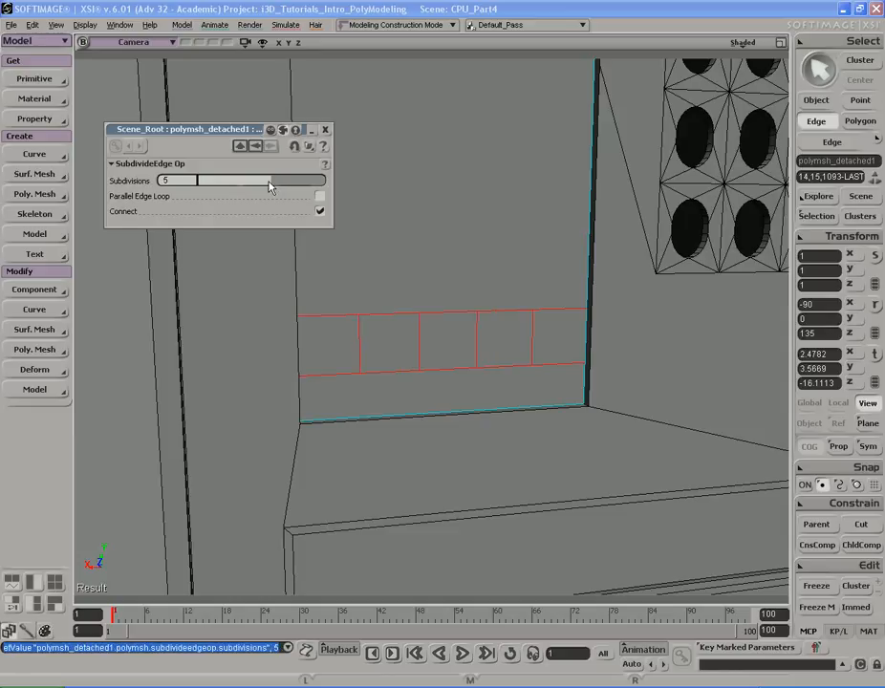
left_click(326, 130)
- Select two alternating polygons in the subdivided band, duplicate them and push them inward to form recessed slots
key("s")
middle_click_drag(523, 234, 537, 239)
right_click_drag(537, 239, 504, 229)
key("u")
left_click(389, 335)
left_click(532, 320, "shift")
key("s")
right_click_drag(534, 320, 587, 292)
middle_click_drag(587, 292, 604, 294)
right_click_drag(604, 294, 508, 301)
key("alt+Tab")
key("alt+Tab")
key("s")
right_click_drag(569, 290, 525, 285)
key("ctrl")
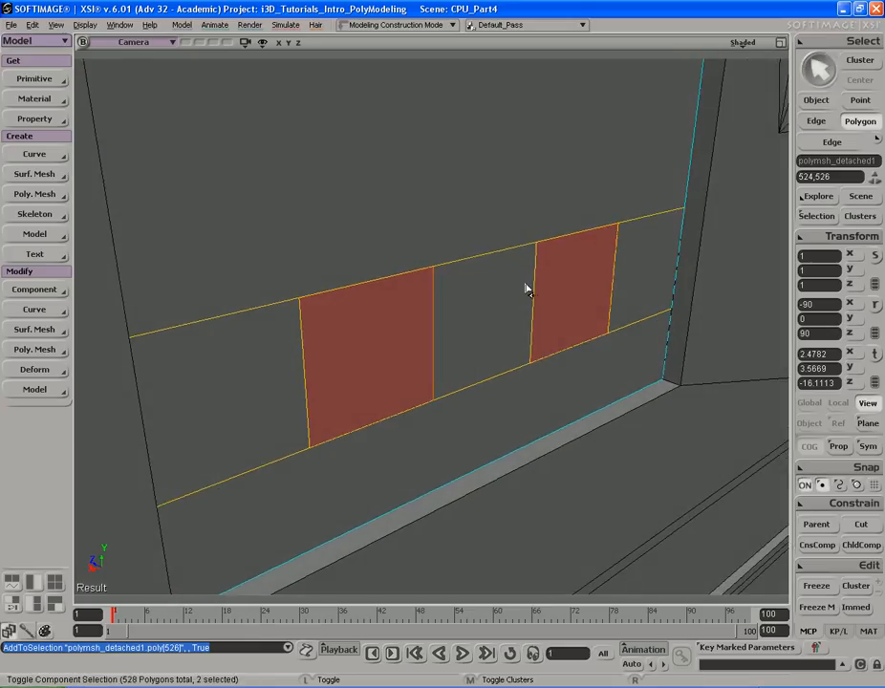
key("s")
right_click_drag(526, 289, 563, 215)
key("ctrl+d")
key("s")
key("v")
left_click_drag(459, 276, 416, 254)
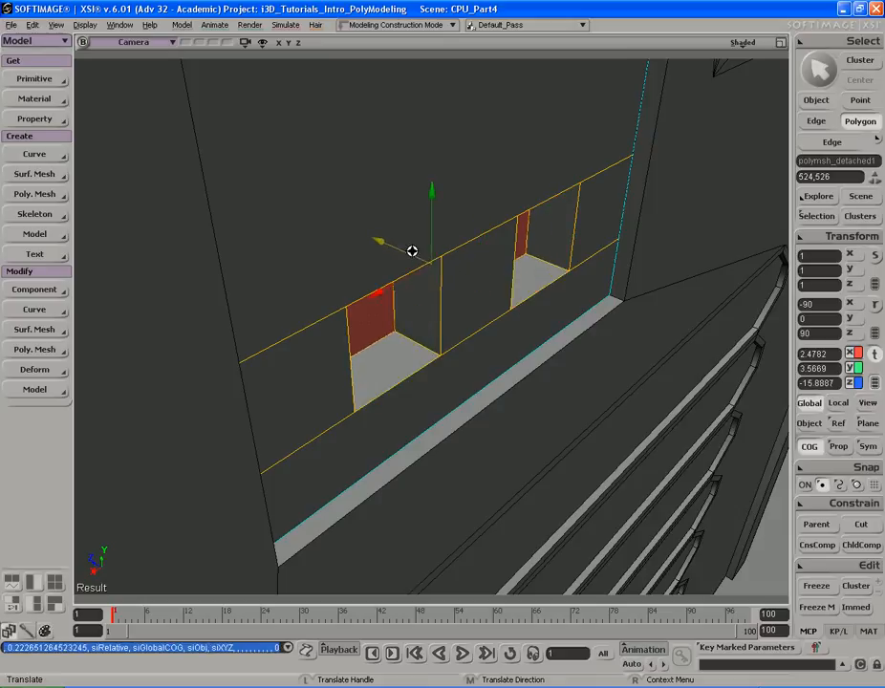
right_click_drag(413, 251, 476, 274)
- Select the edges around the two recessed slots and bevel them with a distance of 3
key("e")
left_click(417, 351)
key("s")
right_click_drag(417, 323, 435, 313)
middle_click(300, 290, "alt")
key("s")
right_click_drag(343, 302, 517, 307)
left_click(575, 304, "shift")
key("s")
right_click_drag(575, 304, 519, 303)
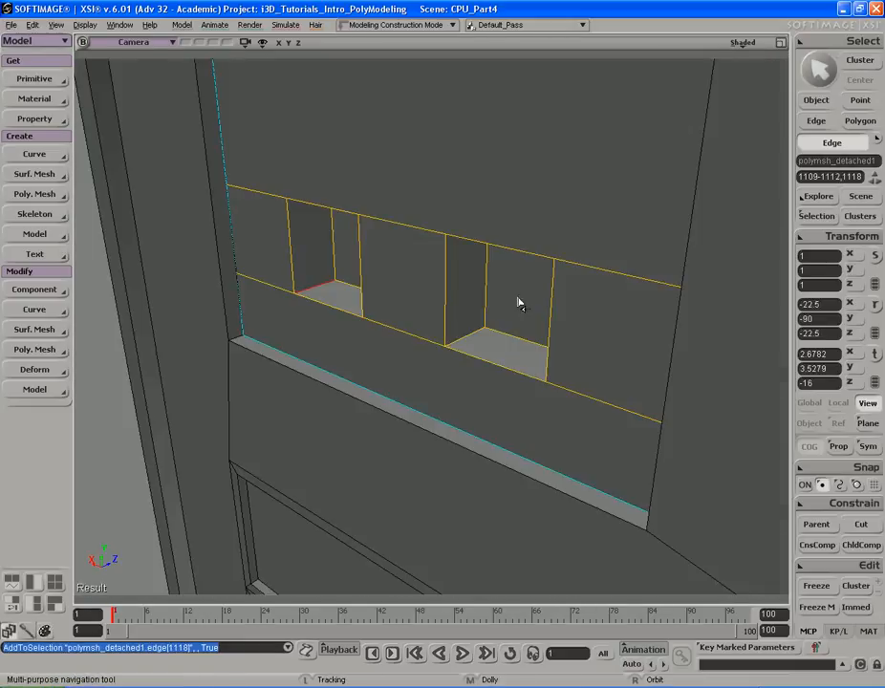
left_click(480, 341, "shift")
key("s")
right_click_drag(480, 341, 500, 291)
key("s")
right_click(500, 291)
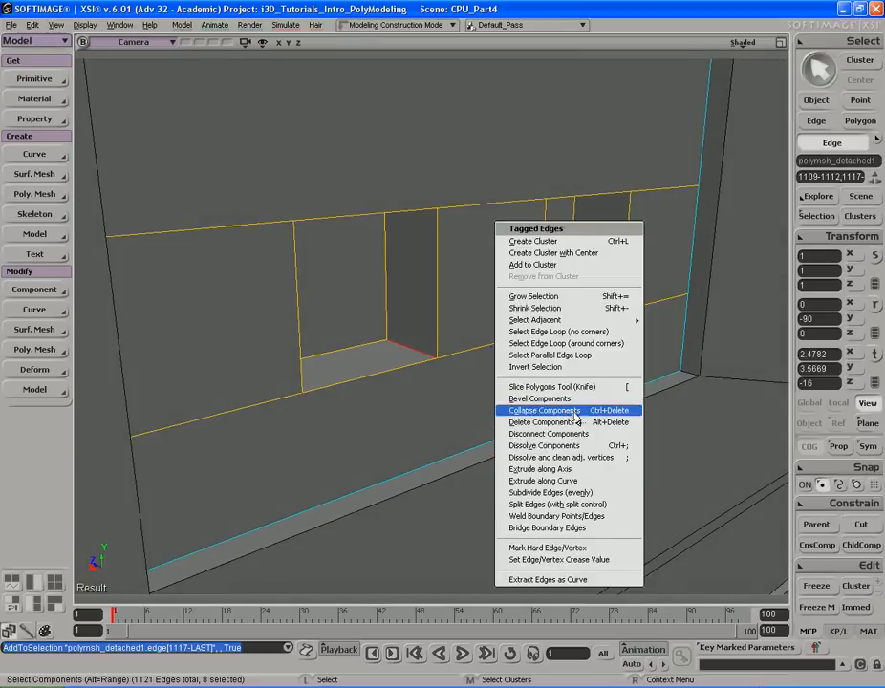
left_click(539, 398)
left_click(137, 179)
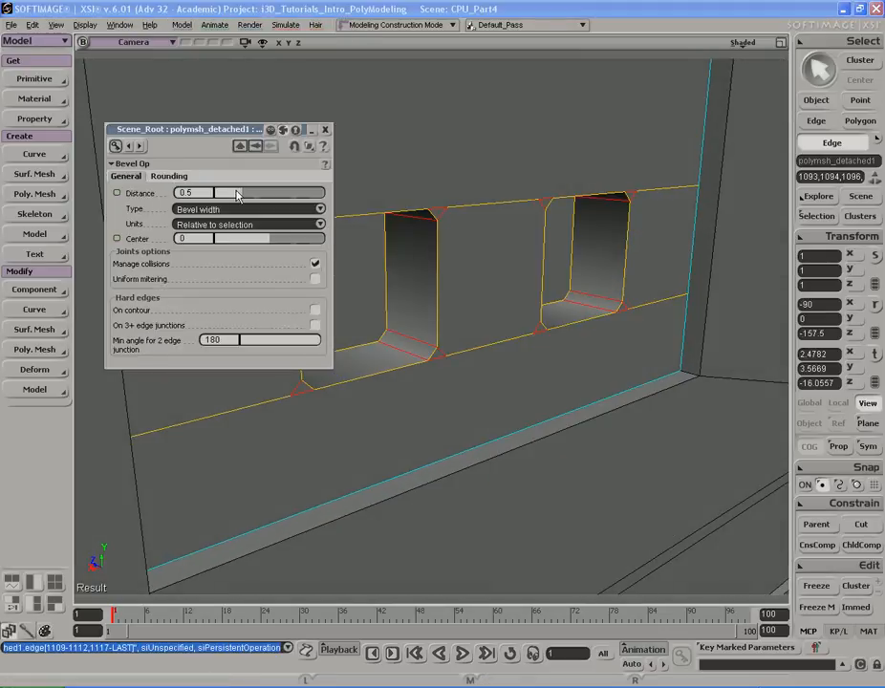
left_click_drag(240, 193, 325, 194)
key("Return")
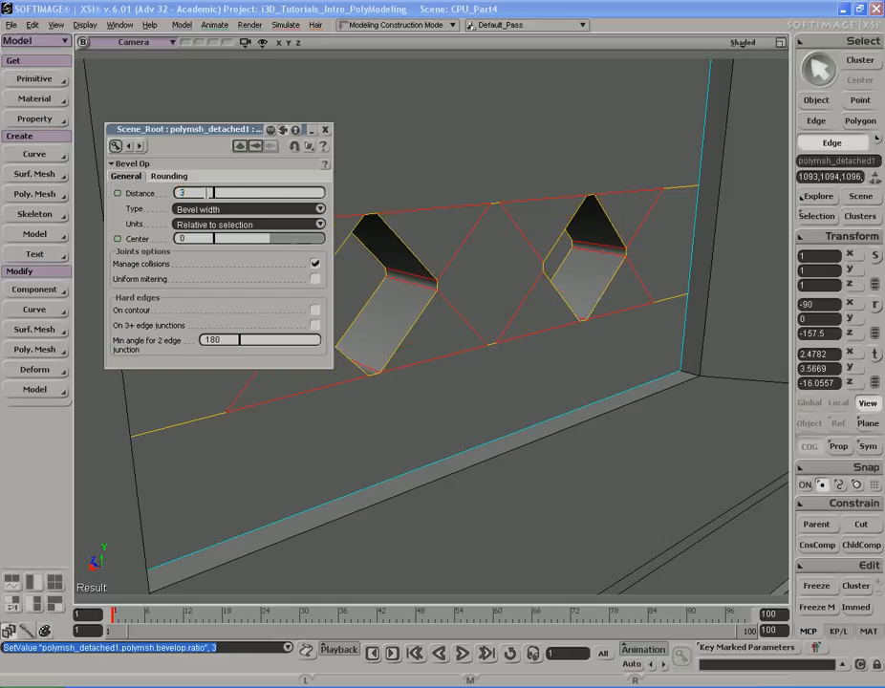
- Set the bevel's rounding subdivisions to 4 and close the bevel property editor
left_click(168, 177)
left_click_drag(221, 191, 257, 199)
key("s")
left_click_drag(455, 231, 545, 235)
middle_click_drag(545, 235, 537, 235)
right_click_drag(537, 236, 498, 237)
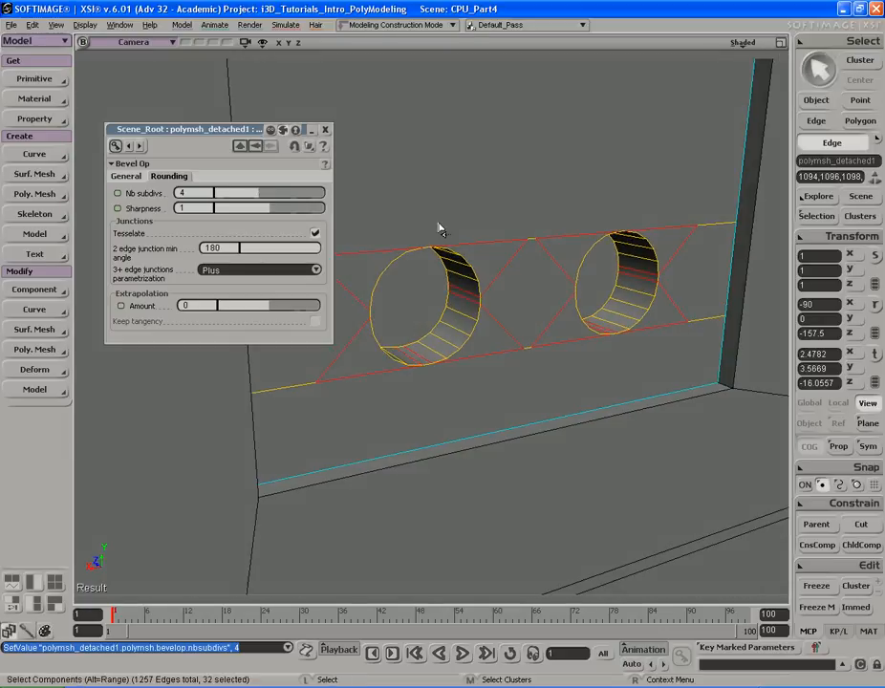
left_click(325, 130)
key("s")
left_click_drag(440, 173, 379, 167)
right_click_drag(379, 166, 402, 180)
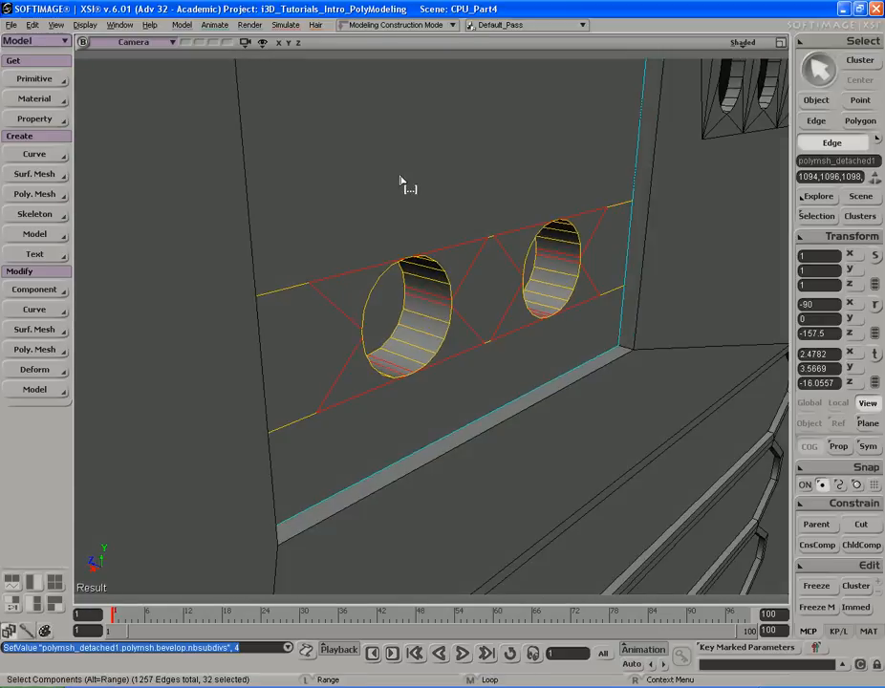
key("alt+Tab")
key("alt+Tab")
key("s")
right_click_drag(310, 228, 402, 236)
middle_click_drag(401, 236, 546, 235)
key("space")
key("s")
right_click_drag(546, 235, 439, 257)
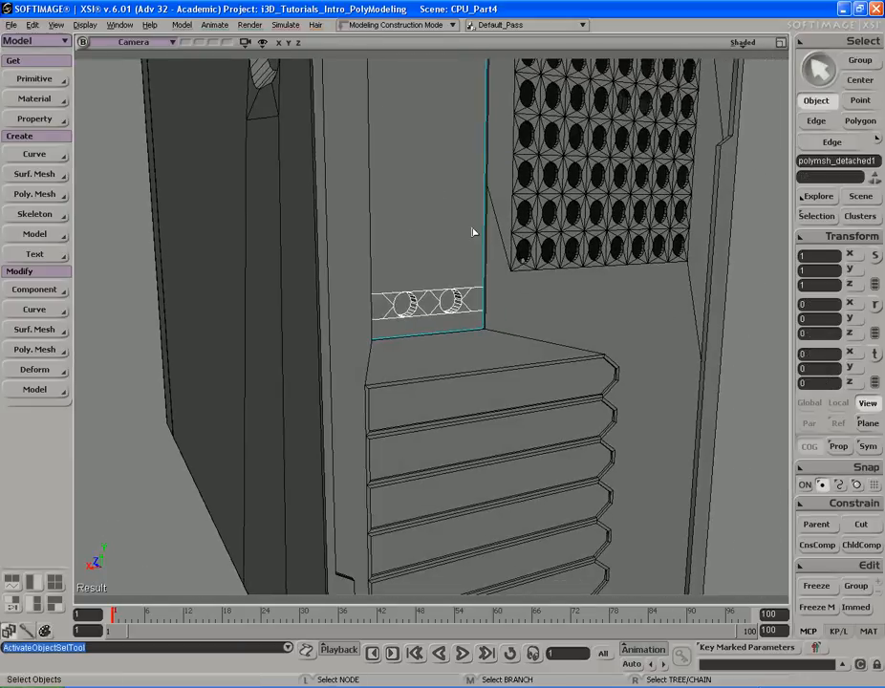
- Select the round hole wall polygons and try scaling them, undoing the scale
left_click(760, 328)
key("s")
left_click_drag(668, 310, 662, 361)
middle_click_drag(465, 354, 445, 274)
right_click_drag(446, 275, 465, 276)
middle_click_drag(465, 275, 474, 275)
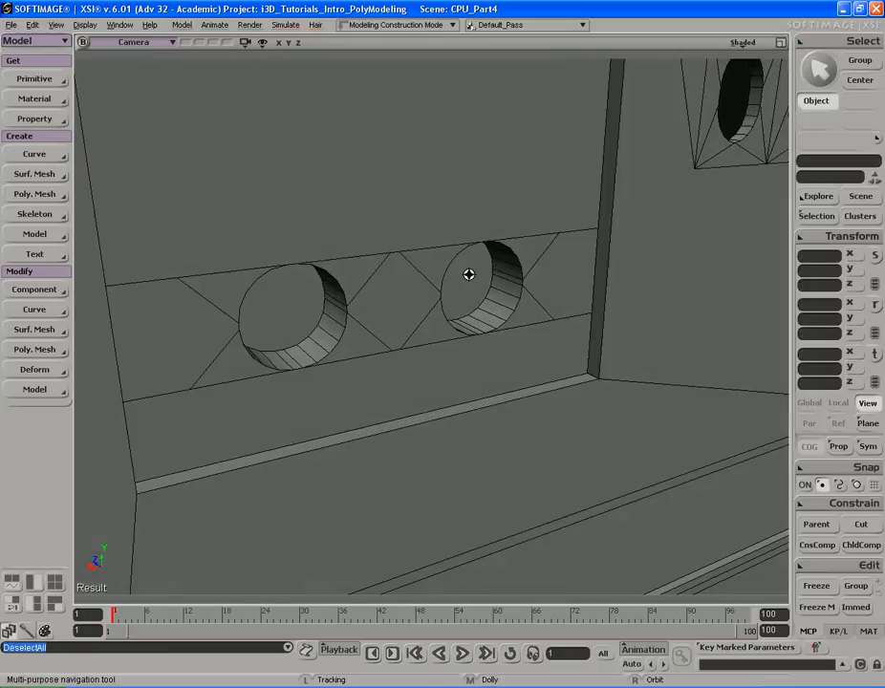
left_click_drag(474, 274, 471, 267)
right_click_drag(471, 267, 463, 290)
left_click(385, 316)
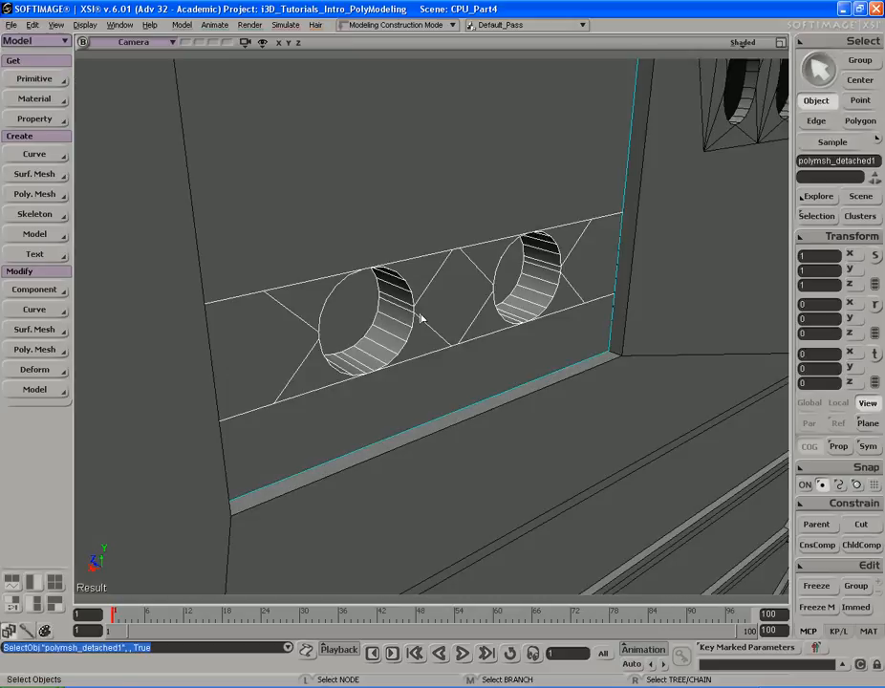
key("u")
left_click(398, 321)
middle_click(399, 333, "alt")
key("s")
right_click_drag(512, 315, 474, 297)
left_click(514, 333, "shift")
middle_click(515, 332, "alt+shift")
key("x")
left_click_drag(552, 226, 518, 245)
key("s")
mouse_move(518, 245)
right_mouse_down()
mouse_move(500, 239)
mouse_move(506, 230)
mouse_move(571, 233)
mouse_move(513, 229)
mouse_move(500, 217)
mouse_move(517, 224)
right_mouse_up()
key("ctrl+z")
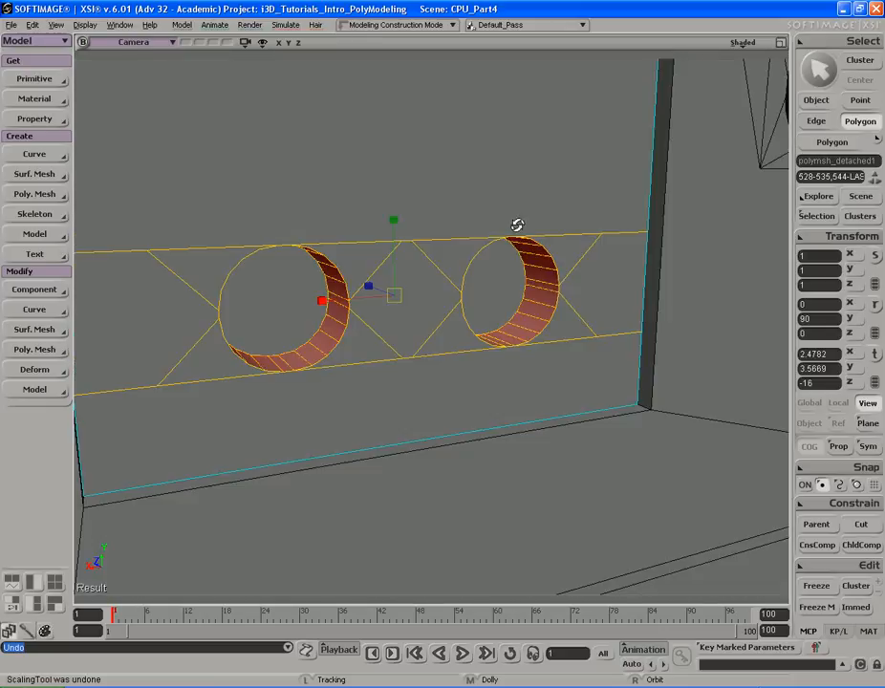
- Compare the rear panel with the reference photo
middle_click_drag(389, 230, 569, 226)
key("space")
key("s")
middle_click_drag(287, 212, 499, 193)
left_click_drag(499, 192, 503, 252)
middle_click_drag(503, 253, 461, 209)
key("alt+Tab")
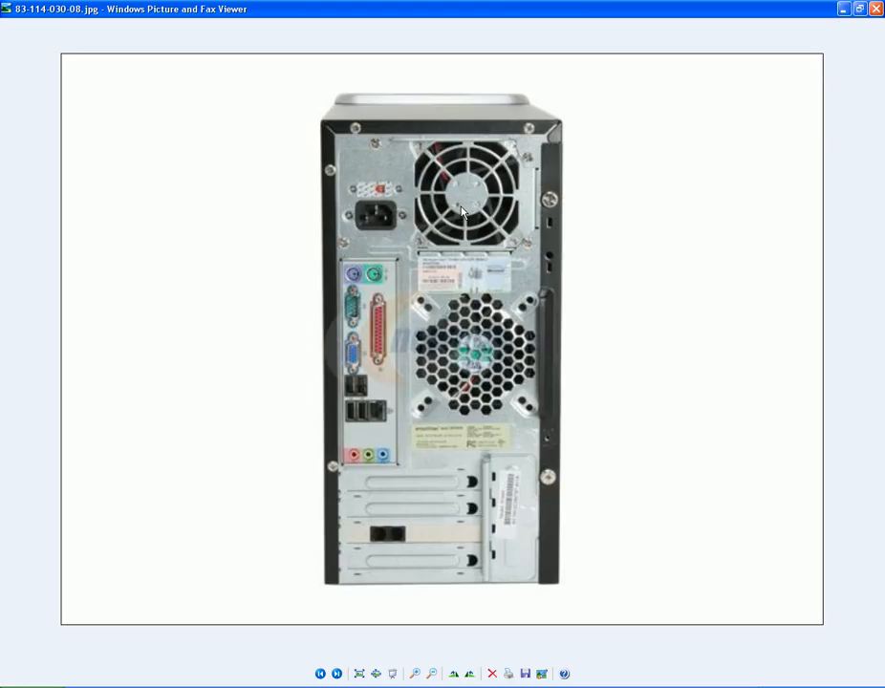
key("alt+Tab")
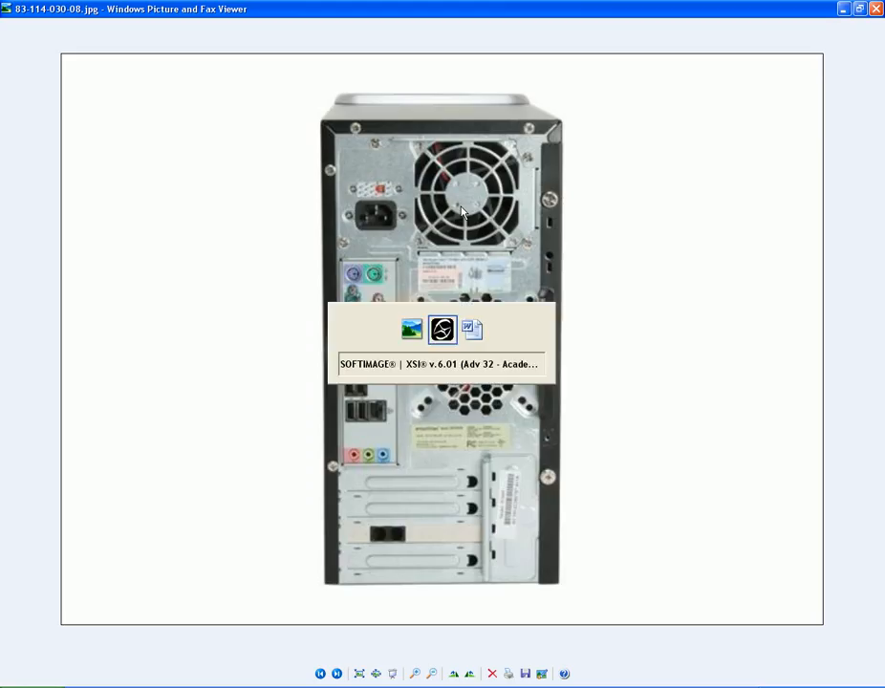
middle_click_drag(541, 250, 436, 224)
left_click_drag(436, 224, 430, 217)
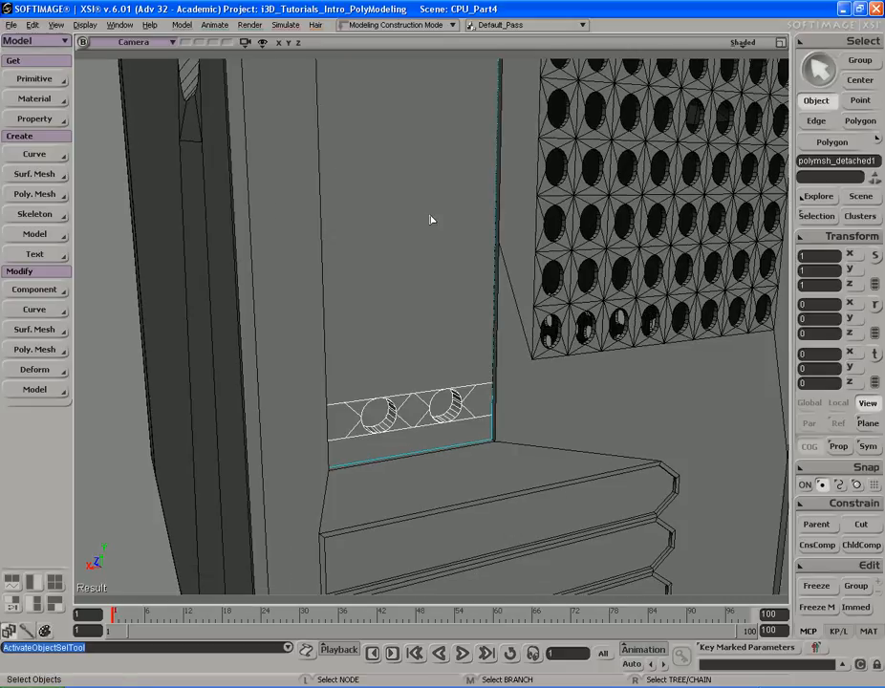
- Try subdividing the panel's two vertical side edges, undoing the subdivision
key("i")
left_click(498, 271)
right_click_drag(478, 270, 428, 267)
left_click(310, 263, "shift")
right_click_drag(382, 247, 430, 237)
key("shift+d")
key("s")
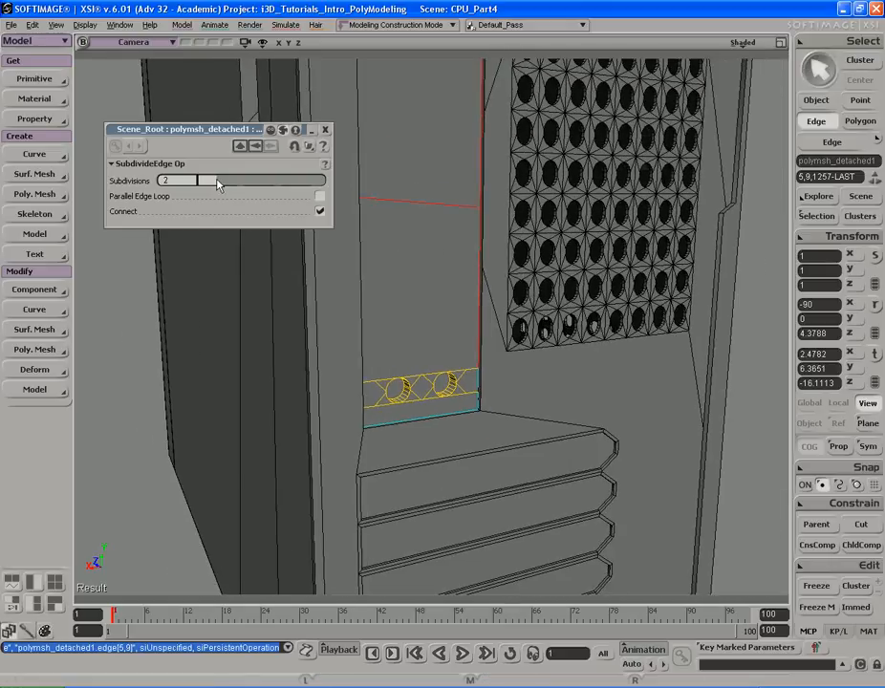
key("ctrl+z")
left_click(325, 130)
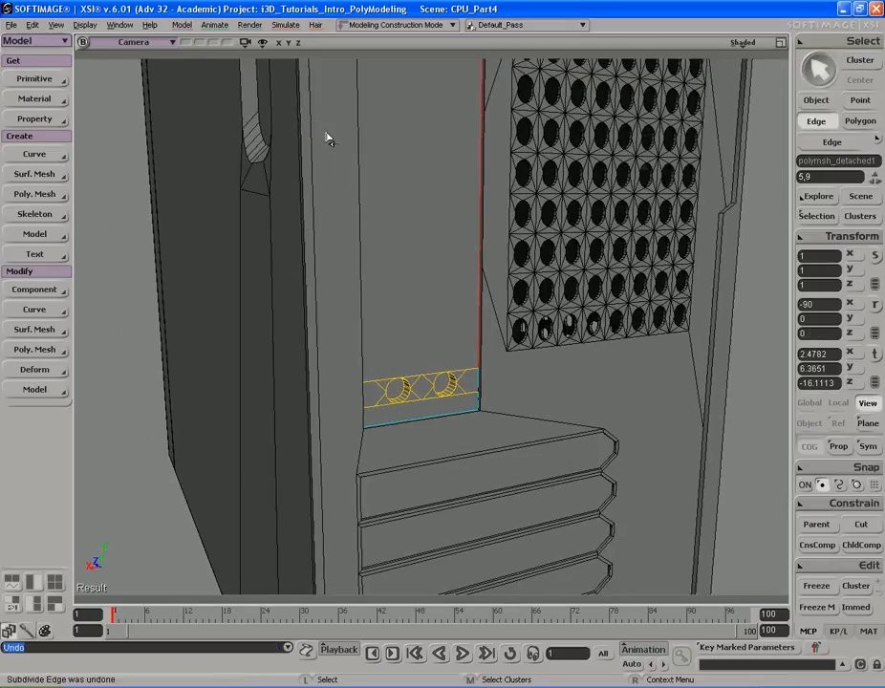
- In the front view, slice the rear panel with two horizontal Knife cuts above the band of round holes
key("space")
key("s")
left_click_drag(437, 229, 421, 231)
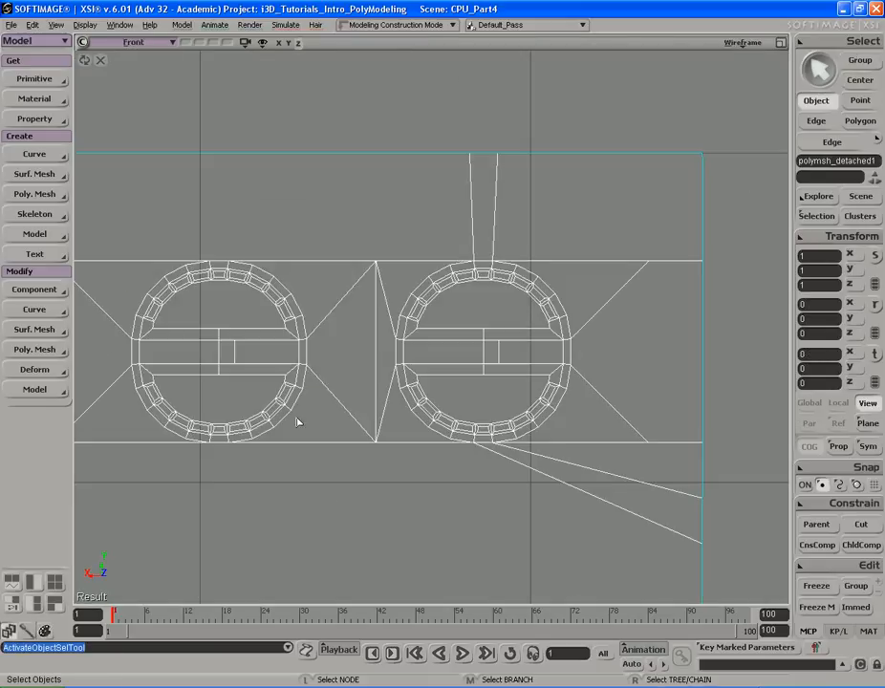
scroll(388, 356, "down", 5)
scroll(404, 348, "up", 4)
left_click_drag(377, 325, 352, 331)
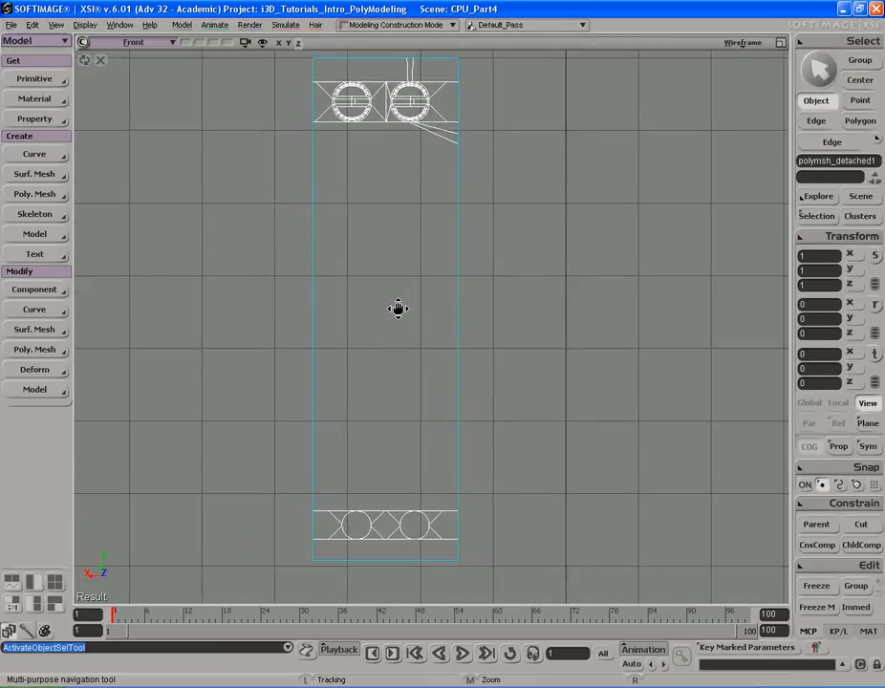
key("shift+k")
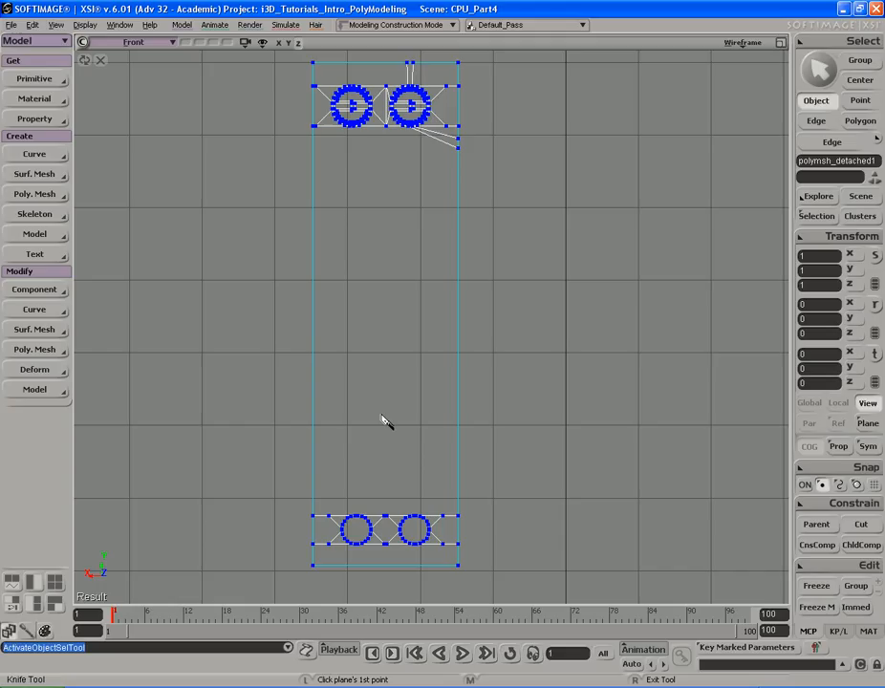
key("s")
left_click_drag(375, 411, 362, 392)
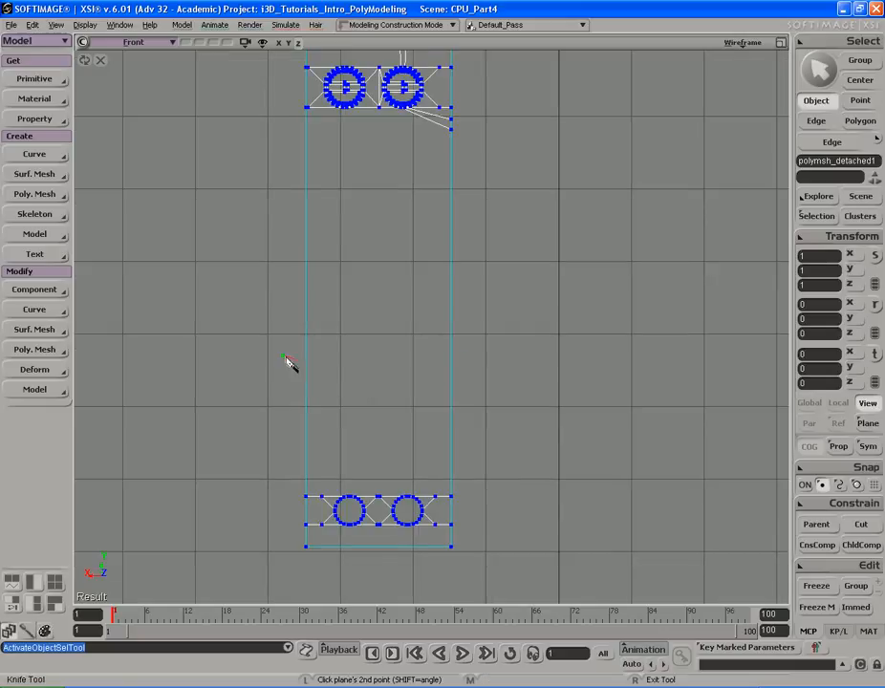
left_click(484, 357)
left_click(513, 413)
- Compare the sliced panel with the expansion-slot area of the reference photo
key("alt+Tab")
key("alt+Tab")
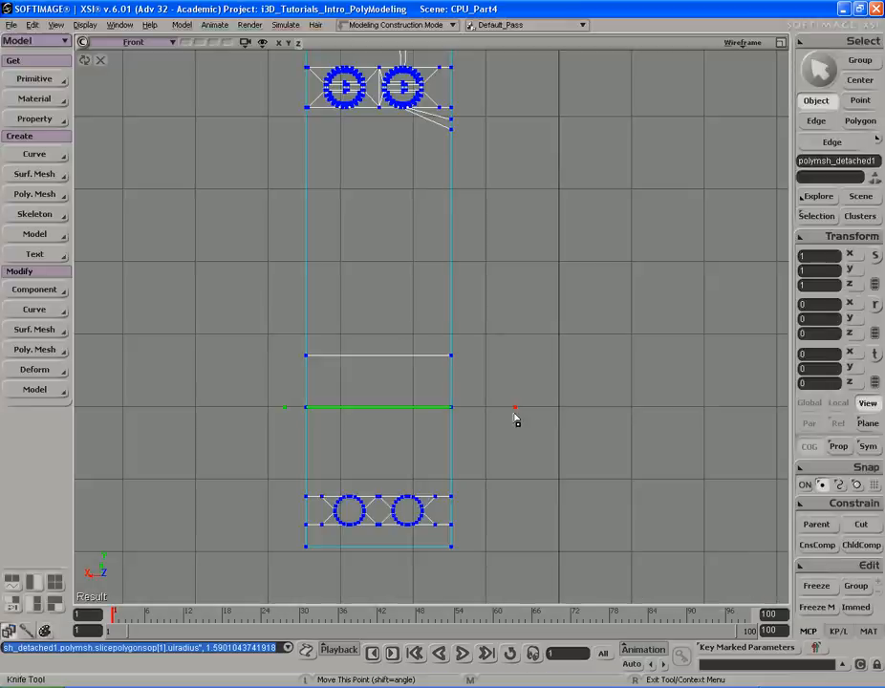
key("alt+Tab")
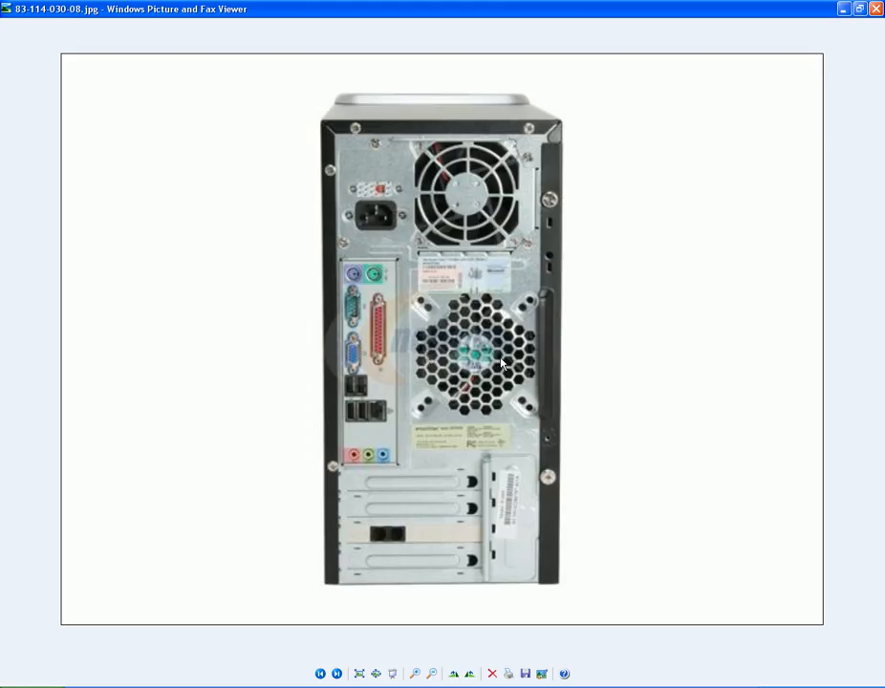
key("alt+Tab")
key("s")
scroll(487, 362, "up", 6)
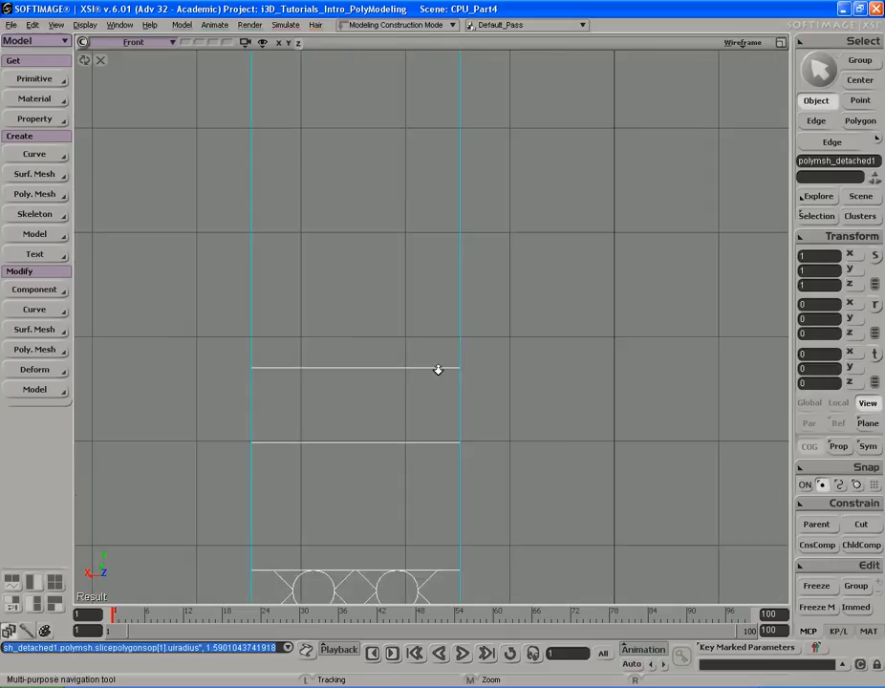
left_click_drag(442, 323, 449, 373)
middle_click_drag(477, 366, 459, 369)
key("i")
left_click_drag(427, 330, 386, 500)
key("alt+Tab")
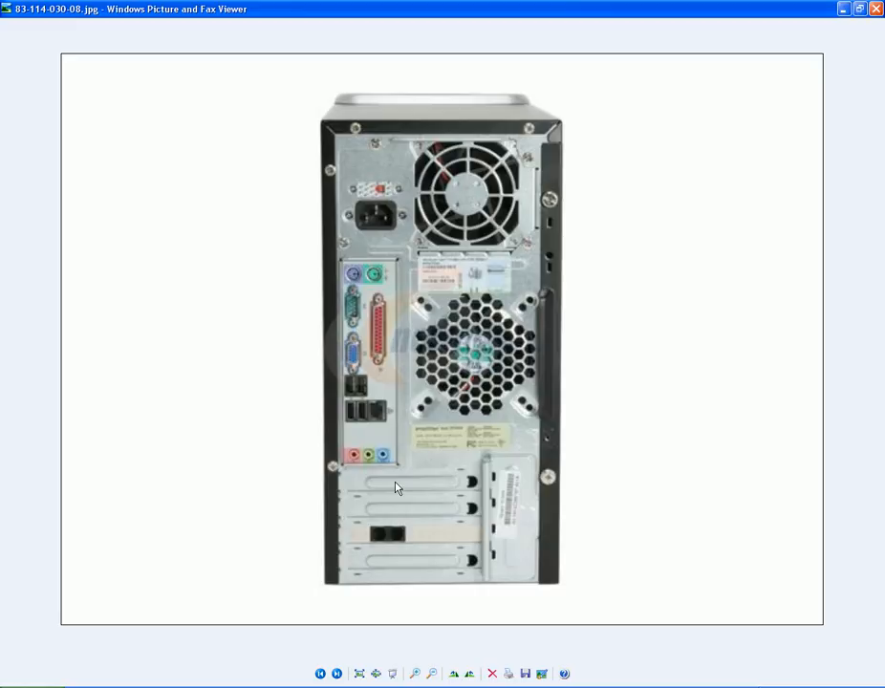
- Subdivide the two selected horizontal edges of the rear-panel strip with 3 subdivisions
key("alt+Tab")
key("s")
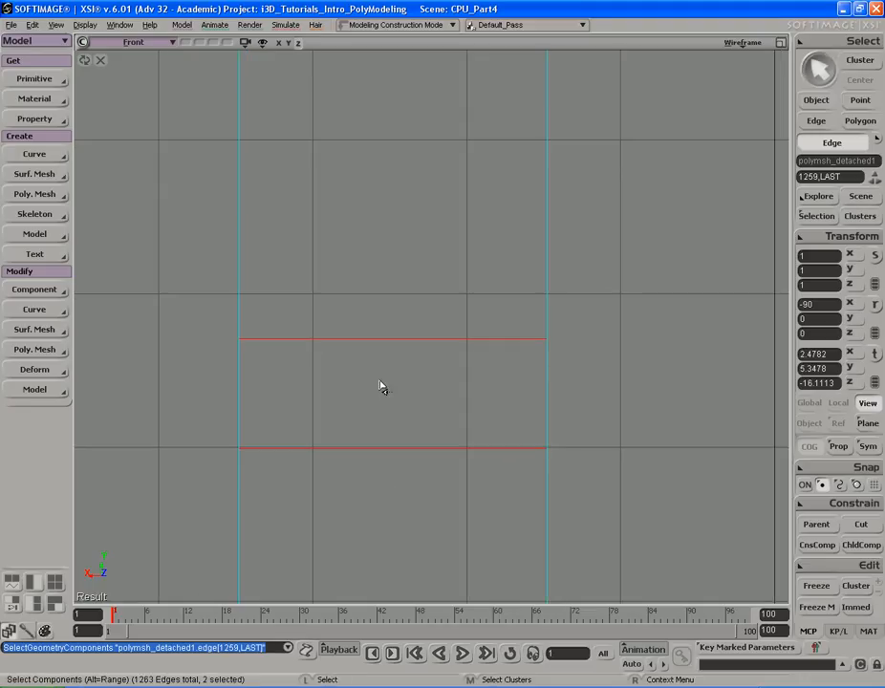
key("shift+d")
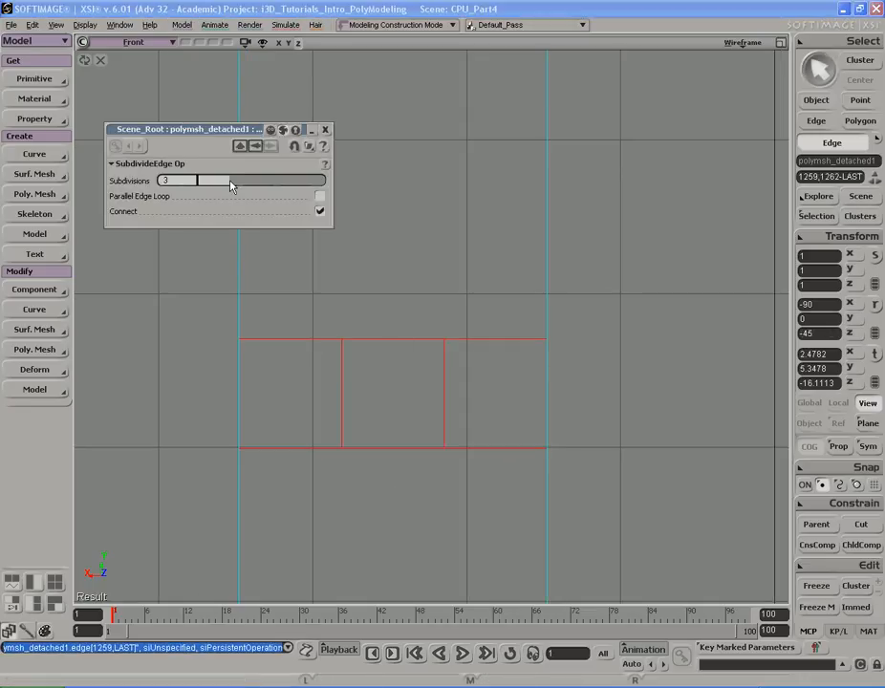
left_click(325, 130)
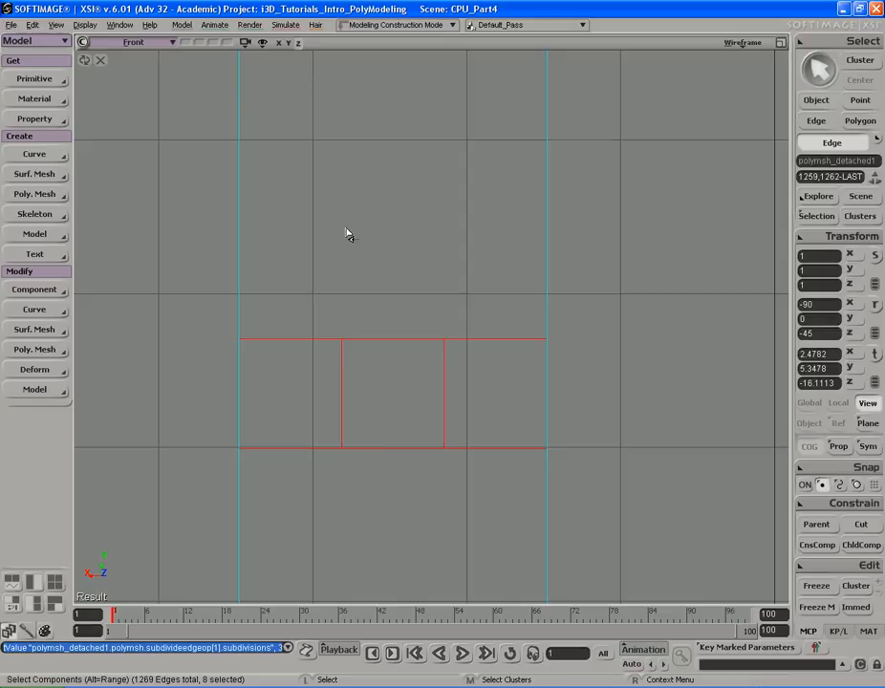
- Select one vertical division edge of the strip and move it sideways
left_click(337, 405)
key("v")
left_click(439, 390)
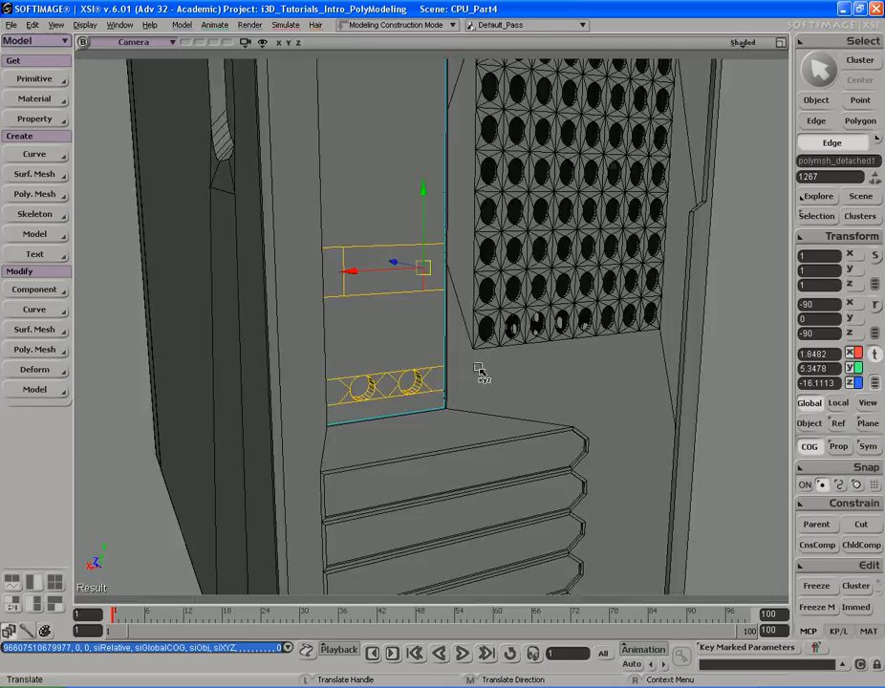
left_click_drag(482, 370, 507, 342)
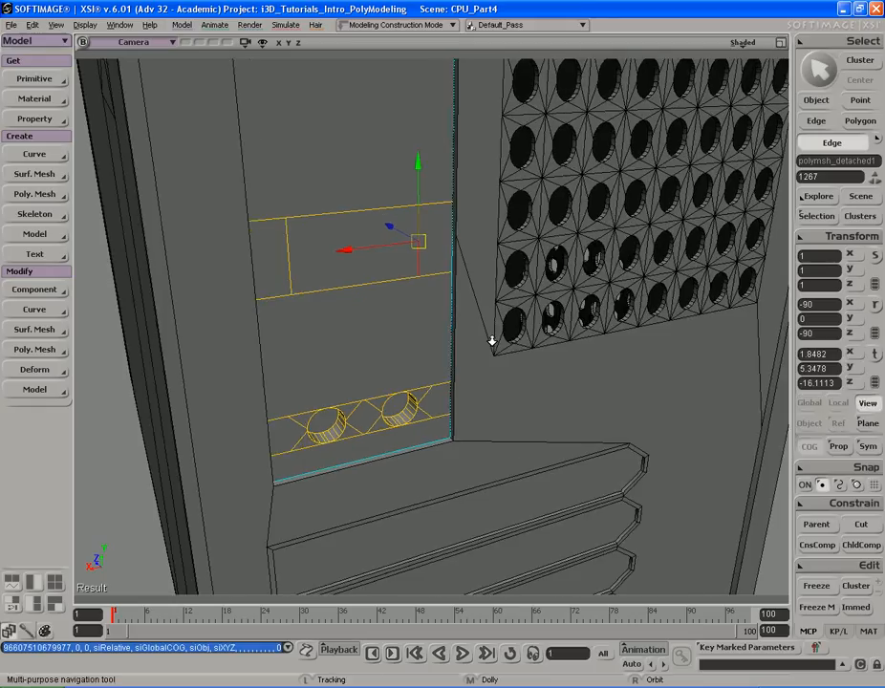
left_click_drag(493, 340, 456, 357)
- Select an upper polygon of the strip and move it sideways
key("u")
left_click(401, 283)
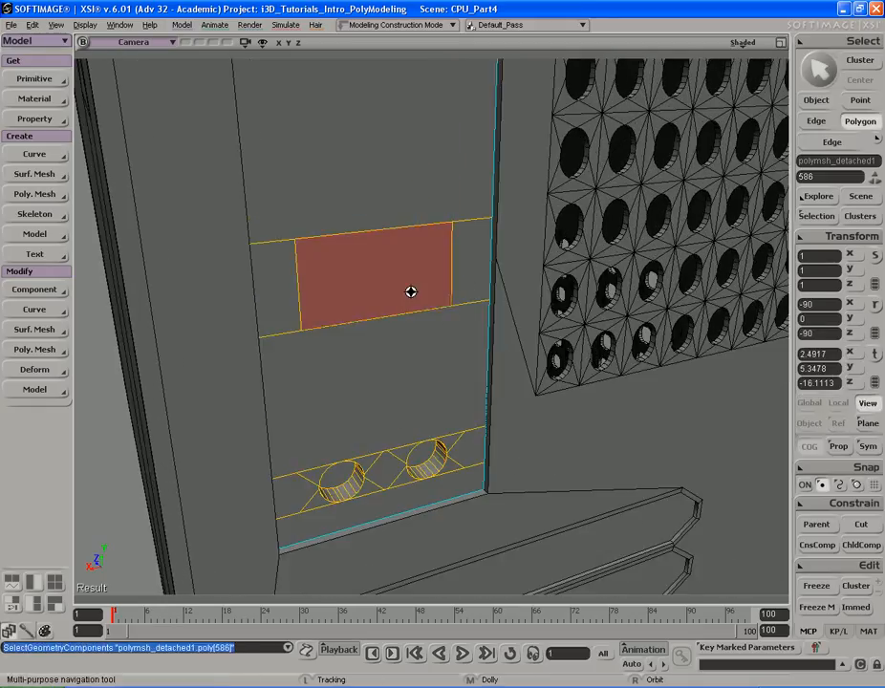
right_click_drag(401, 283, 549, 319)
key("v")
middle_click_drag(549, 318, 518, 319)
key("s")
right_click_drag(517, 319, 433, 315)
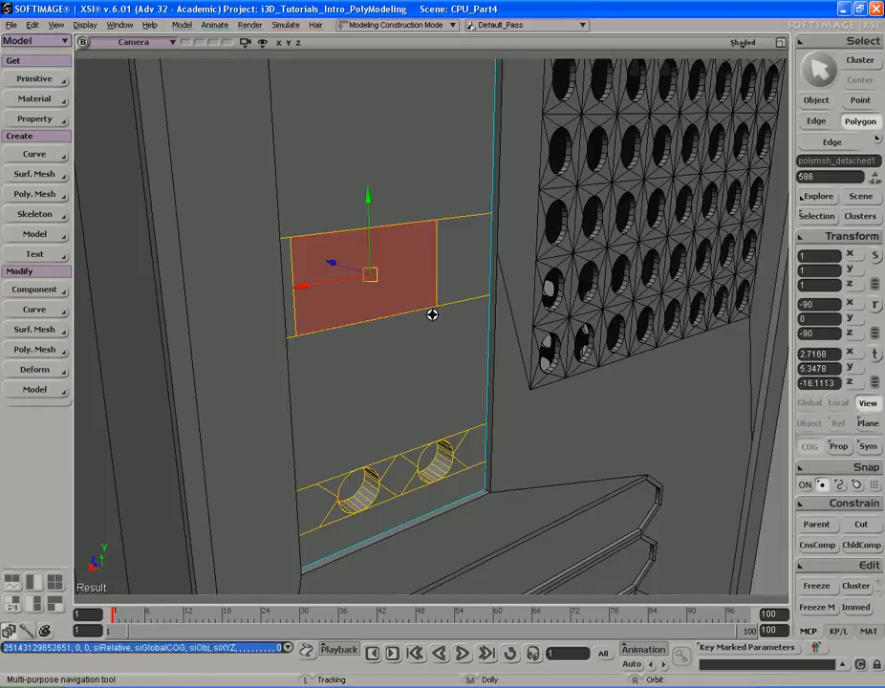
middle_click_drag(433, 315, 442, 324)
- Subdivide the top and bottom edges of the upper slot polygon with 3 subdivisions
key("alt+Tab")
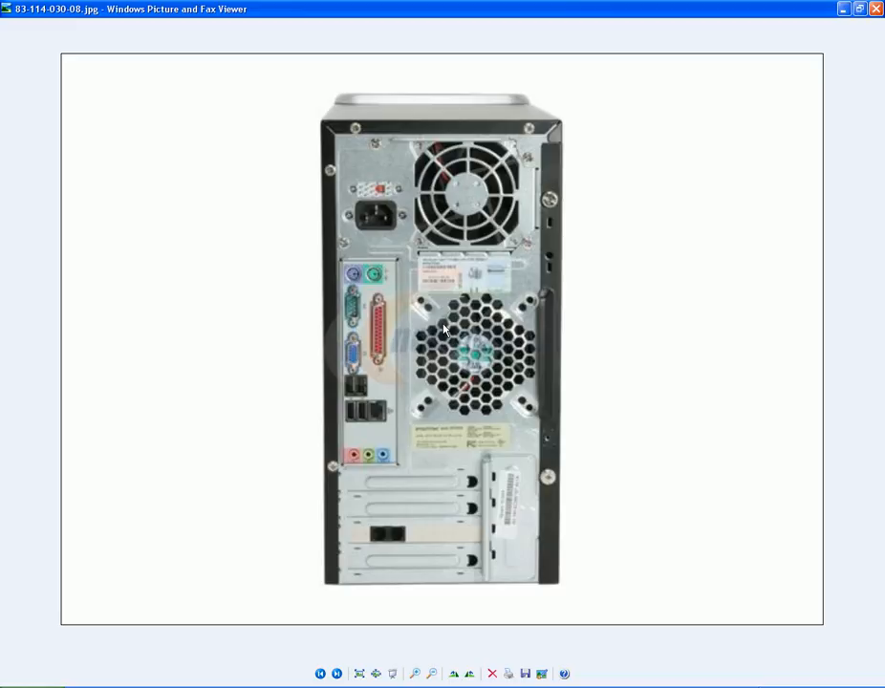
key("alt+Tab")
key("alt+Tab")
key("alt+Tab")
right_click_drag(484, 368, 430, 312)
key("e")
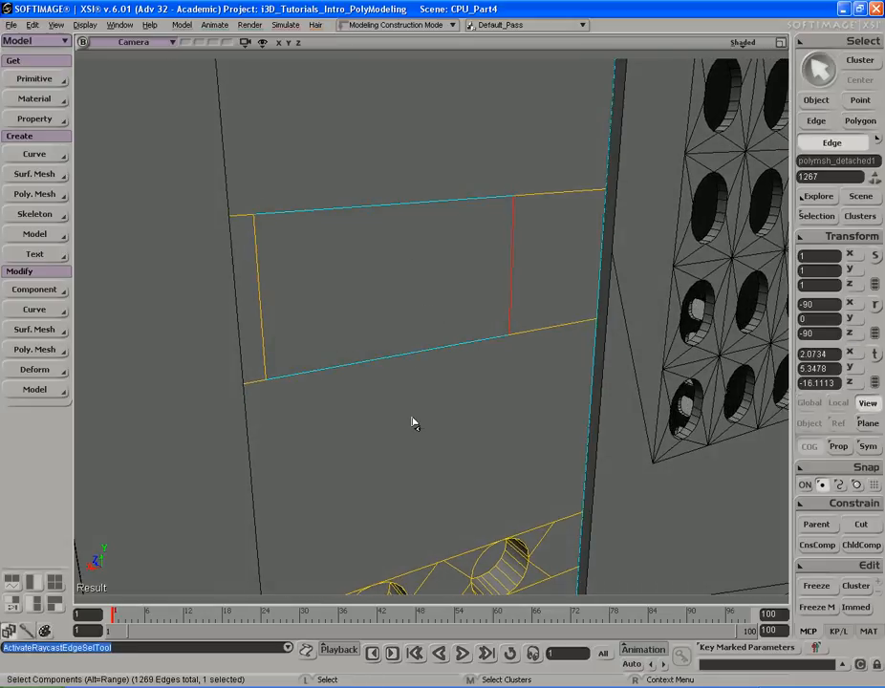
left_click_drag(413, 418, 414, 419)
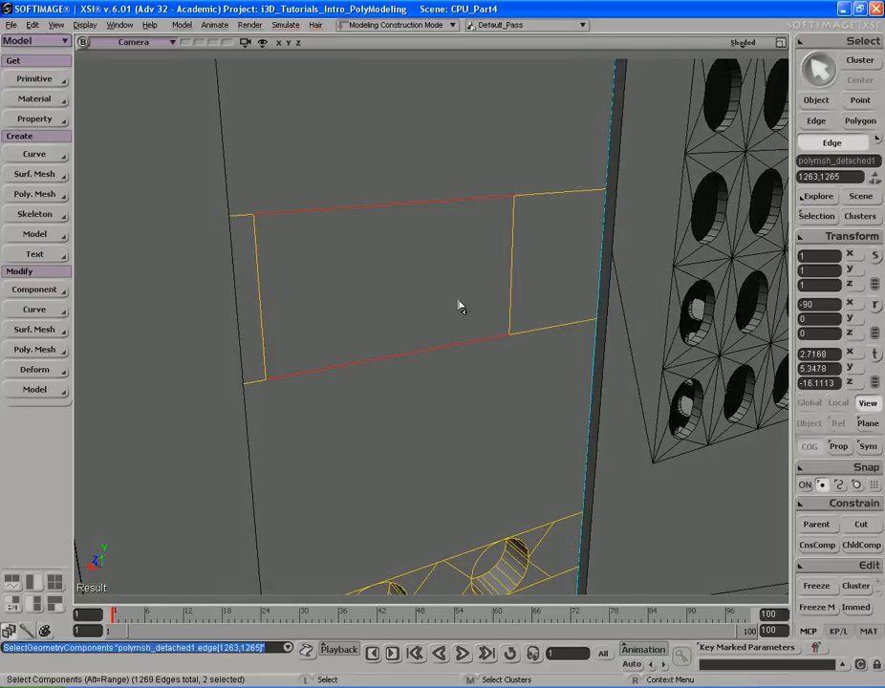
key("ctrl+d")
right_click_drag(442, 288, 386, 206)
mouse_move(385, 201)
left_mouse_down()
mouse_move(397, 407)
mouse_move(497, 465)
left_mouse_up()
key("shift+d")
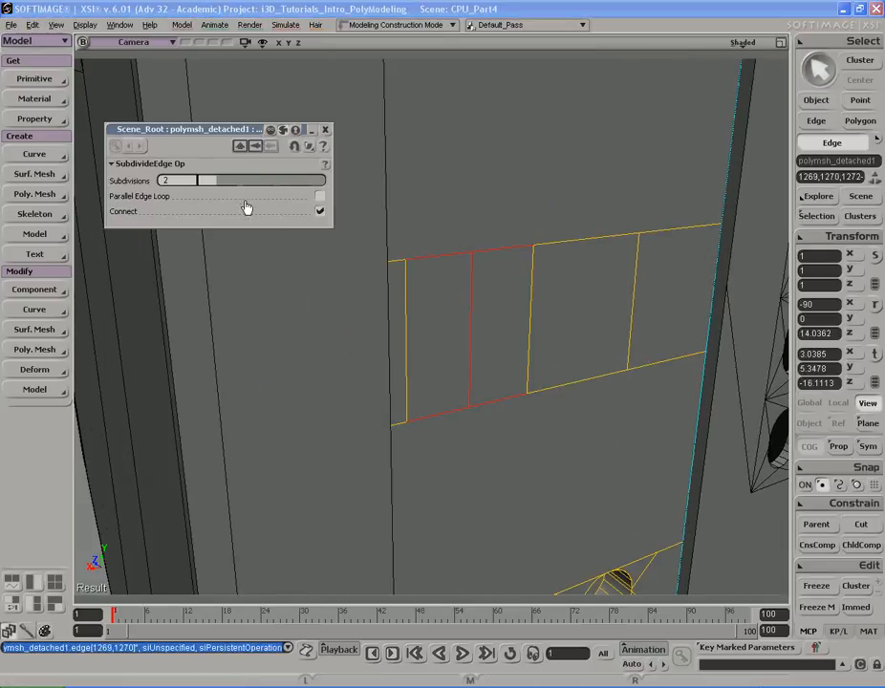
left_click_drag(233, 180, 234, 180)
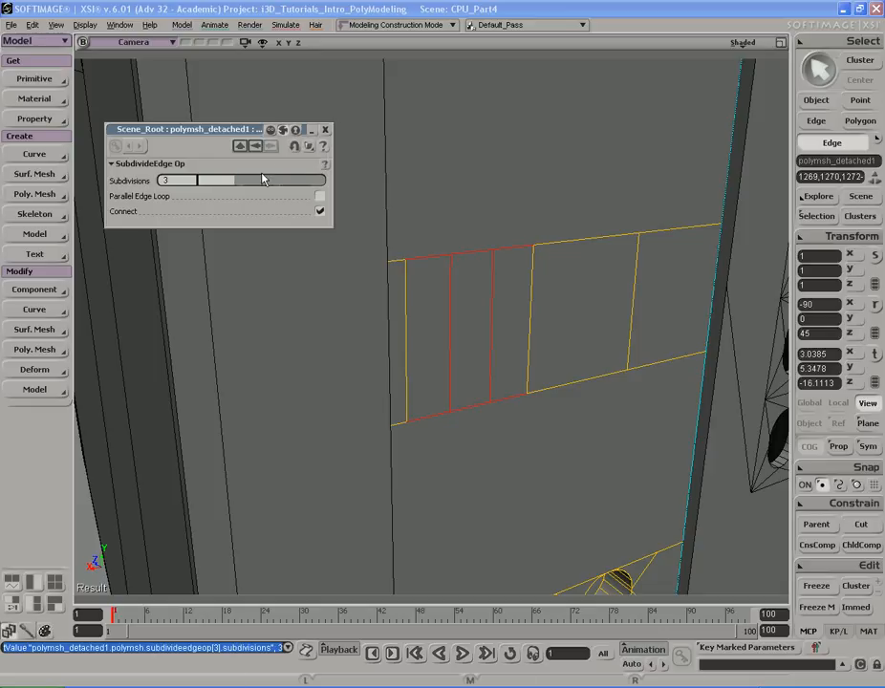
left_click(325, 132)
- Compare the subdivided slot area with the reference photo
key("alt+Tab")
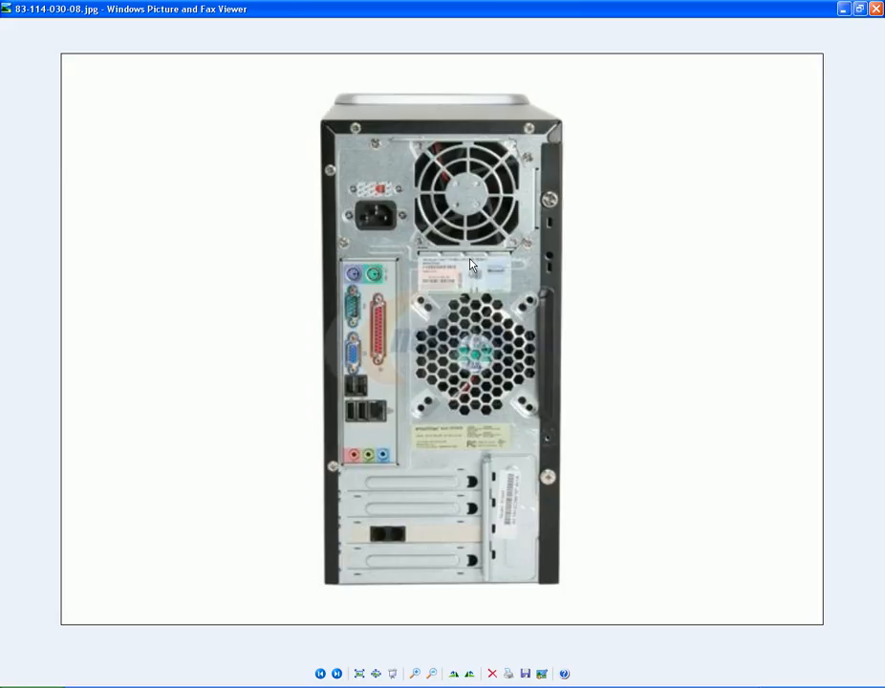
key("alt+Tab")
right_click_drag(494, 306, 409, 298)
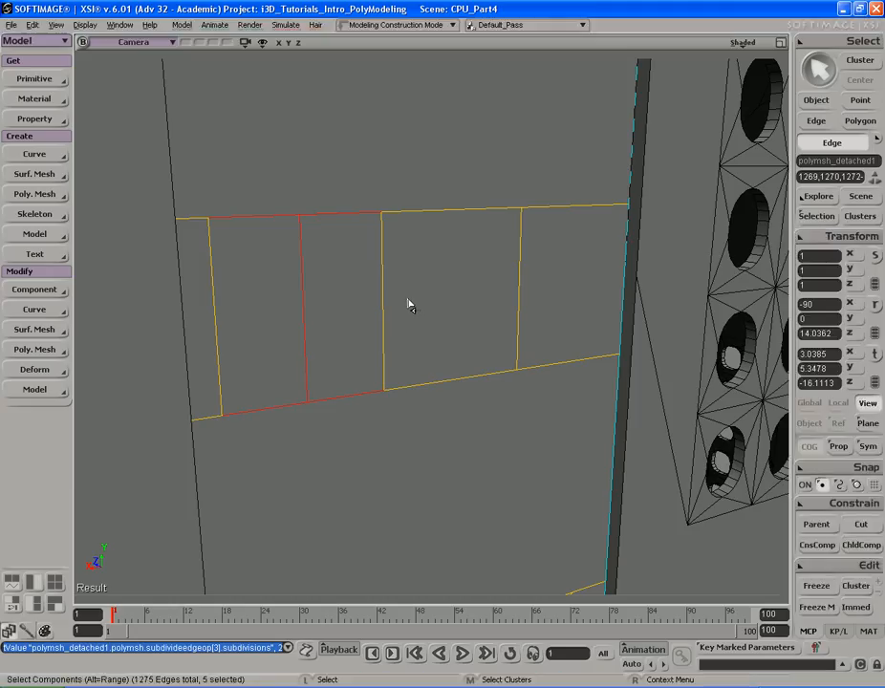
right_click_drag(410, 303, 543, 284)
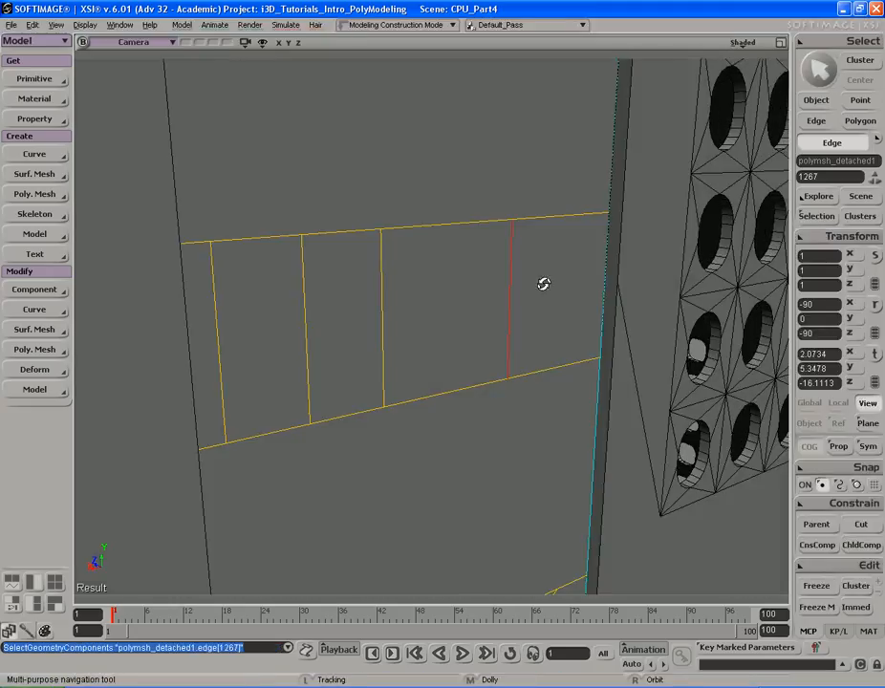
scroll(535, 282, "down", 5)
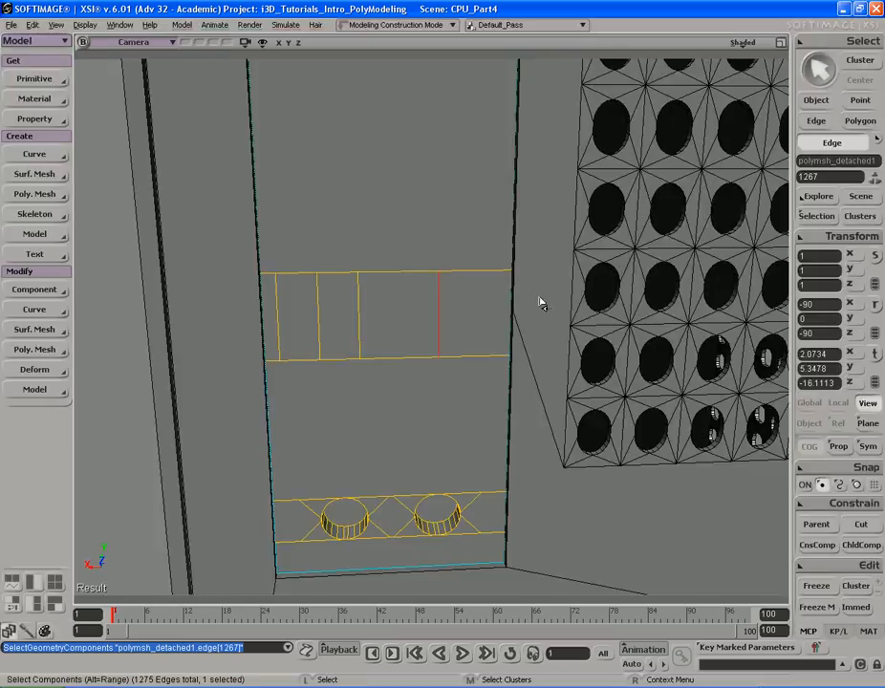
left_click_drag(540, 303, 468, 302)
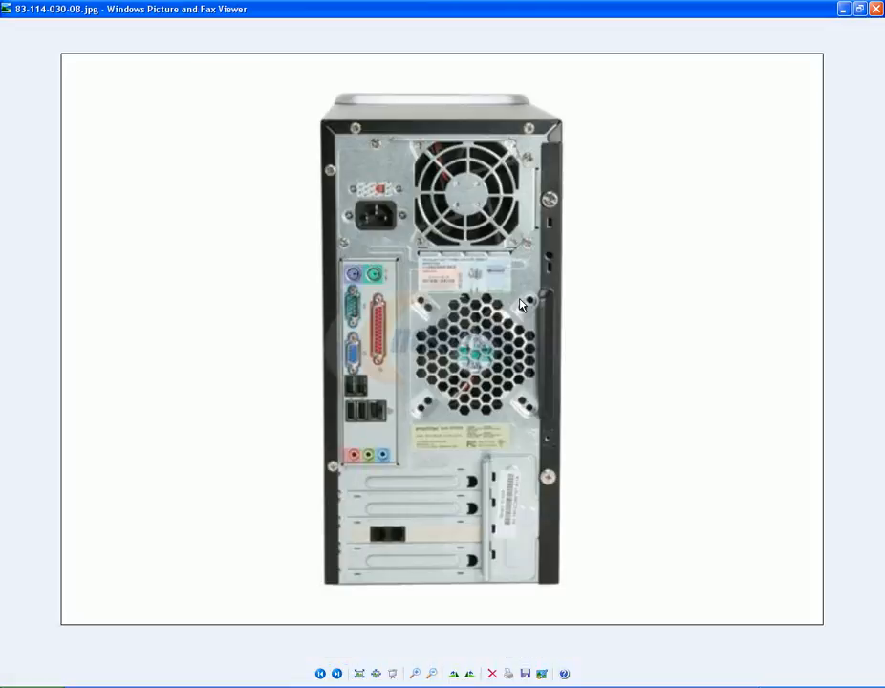
key("alt+Tab")
left_click_drag(553, 296, 479, 287)
- Subdivide the two vertical edges of the rightmost slot section with 3 subdivisions, adding horizontal rows
key("u")
left_click(448, 302)
key("s")
mouse_move(464, 288)
right_mouse_down()
mouse_move(456, 301)
mouse_move(449, 292)
right_mouse_up()
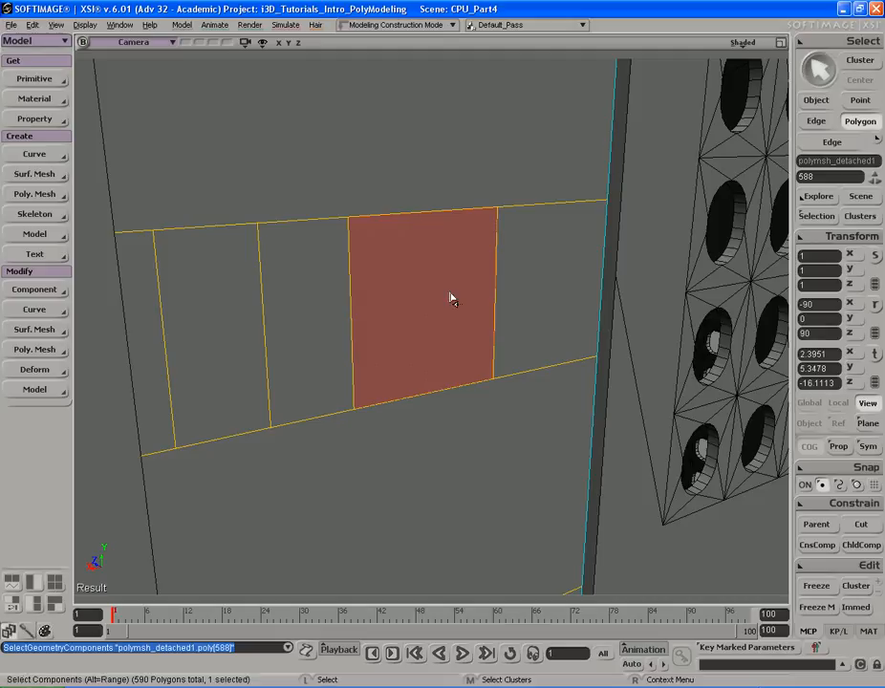
key("s")
right_click_drag(451, 299, 388, 279)
left_click(352, 272)
key("i")
left_click(365, 272)
left_click(494, 271, "shift")
key("s")
left_click_drag(391, 294, 459, 288)
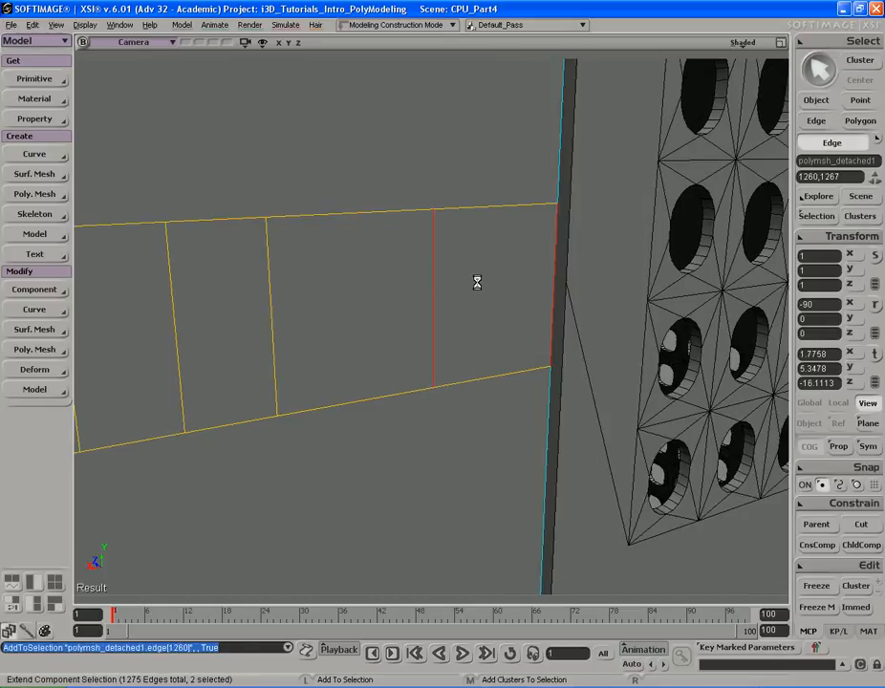
key("ctrl+d")
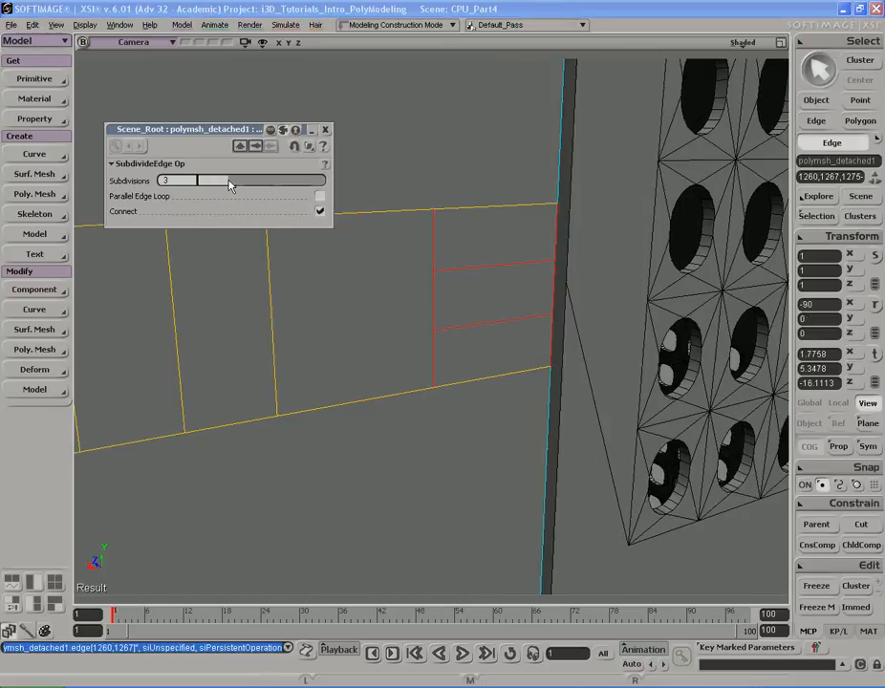
left_click(326, 130)
- Subdivide the middle section's top and bottom edges to add a vertical edge through it
key("s")
mouse_move(397, 227)
right_mouse_down()
mouse_move(406, 216)
mouse_move(396, 212)
mouse_move(404, 217)
right_mouse_up()
right_click_drag(482, 212, 452, 263)
key("s")
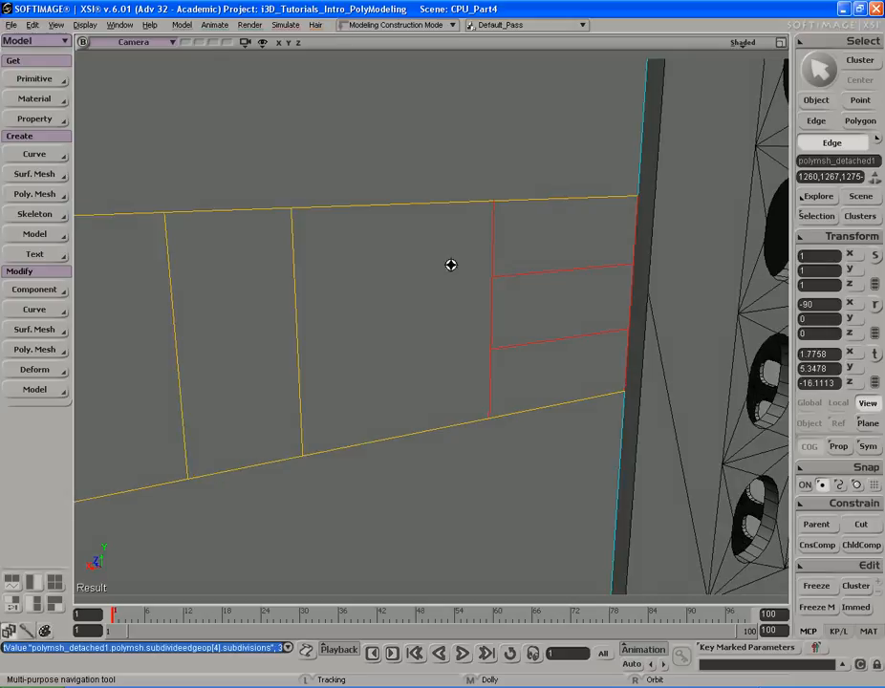
key("space")
left_click_drag(431, 180, 457, 465)
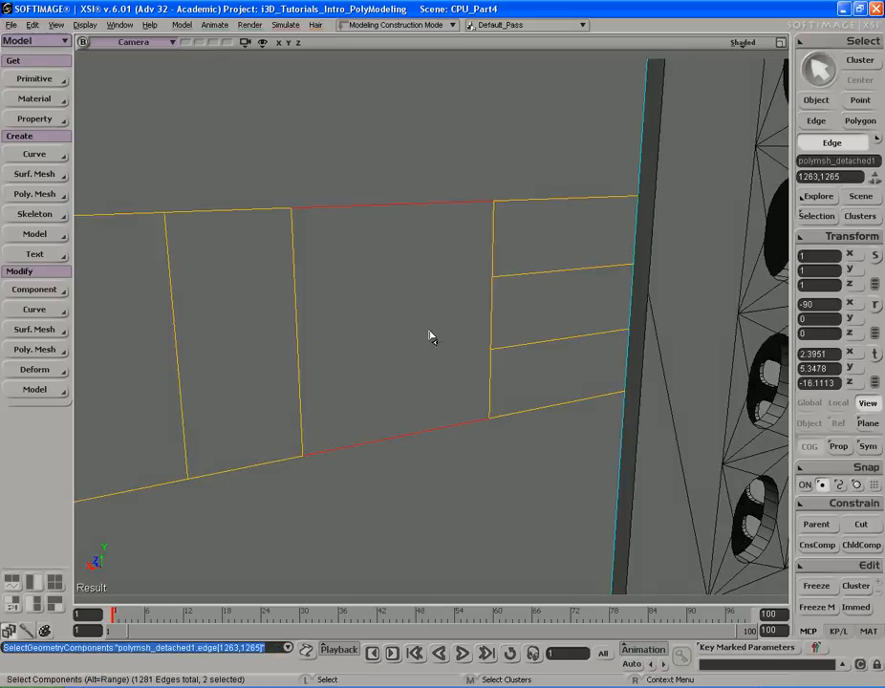
key("shift+d")
- Move the new vertical edge close to the rightmost section's boundary, forming a narrow column
left_click(428, 294)
key("v")
key("space")
left_click(400, 316)
key("v")
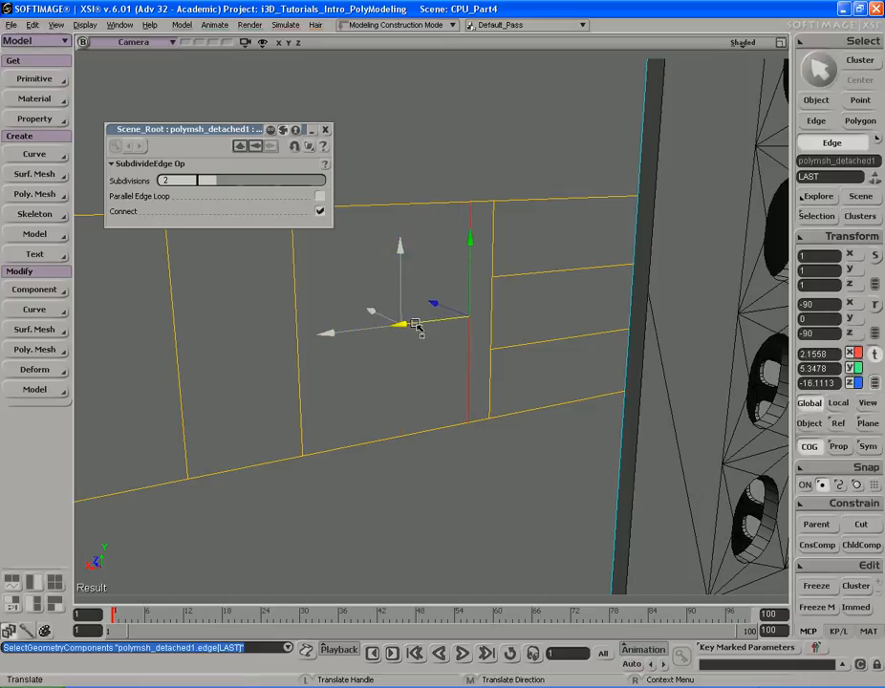
key("s")
right_click_drag(474, 308, 357, 341)
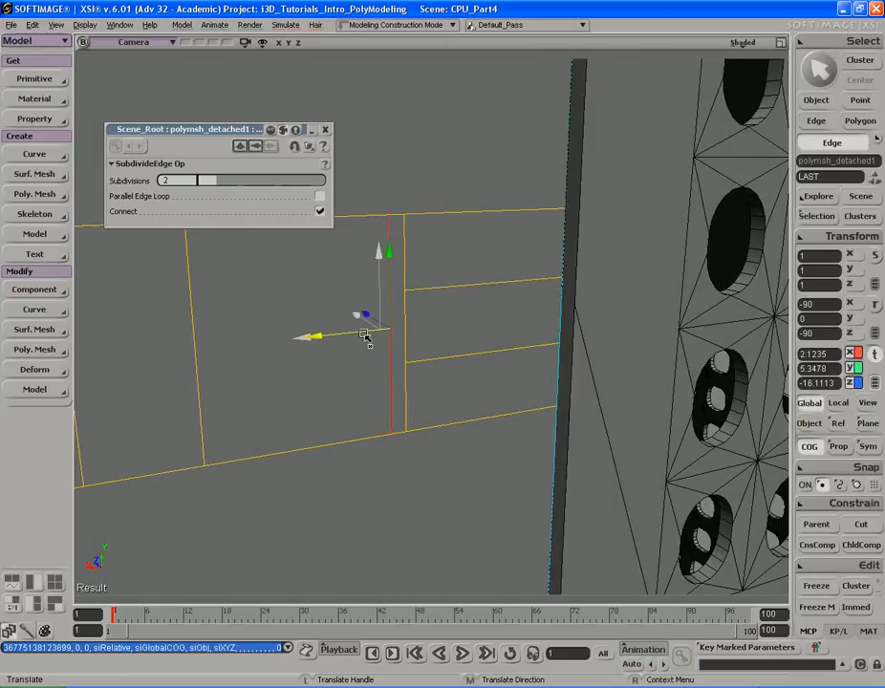
key("s")
left_click_drag(362, 335, 416, 322)
- Delete the two horizontal edges in the rightmost section
key("e")
left_click_drag(480, 257, 499, 393)
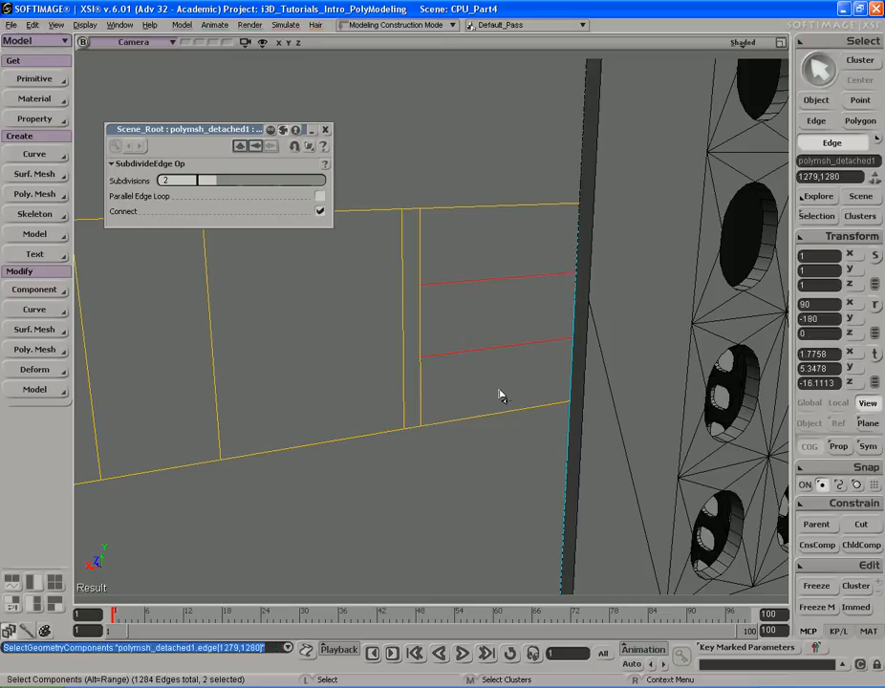
key("apostrophe")
key("Delete")
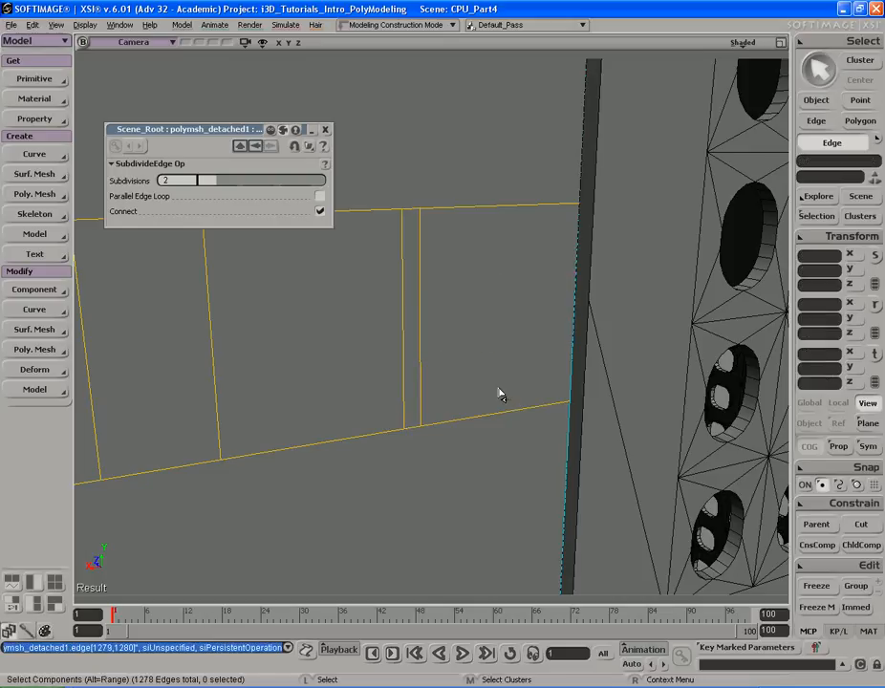
- Subdivide the vertical edges of the narrow column and rightmost section to add horizontal rows
left_click_drag(593, 319, 390, 327)
key("s")
right_click_drag(482, 323, 497, 322)
key("ctrl+d")
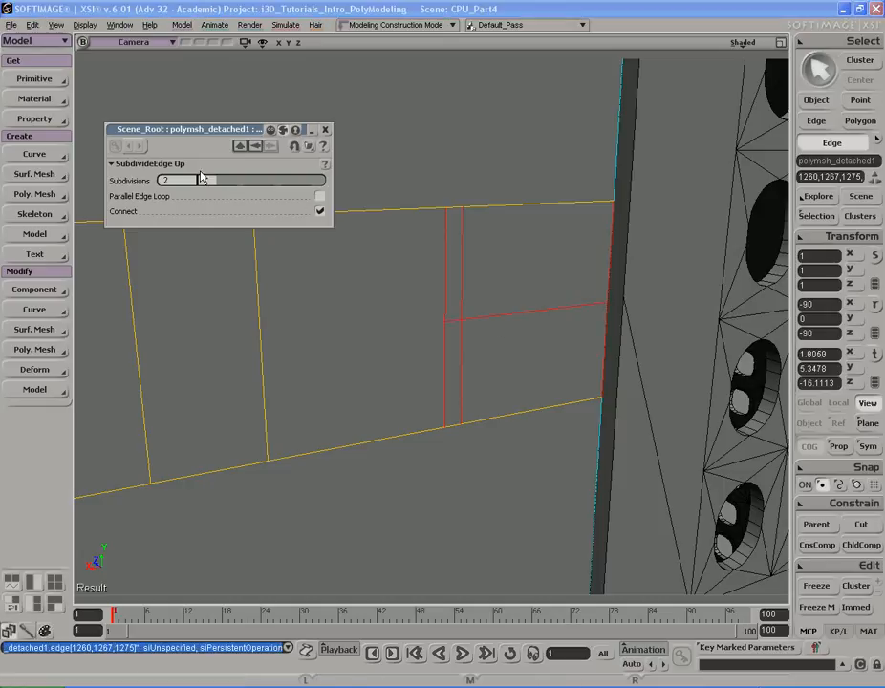
left_click_drag(219, 180, 234, 185)
key("s")
right_click_drag(376, 191, 459, 302)
- Scale the two short horizontal edges in the narrow column apart vertically
key("space")
left_click(467, 299)
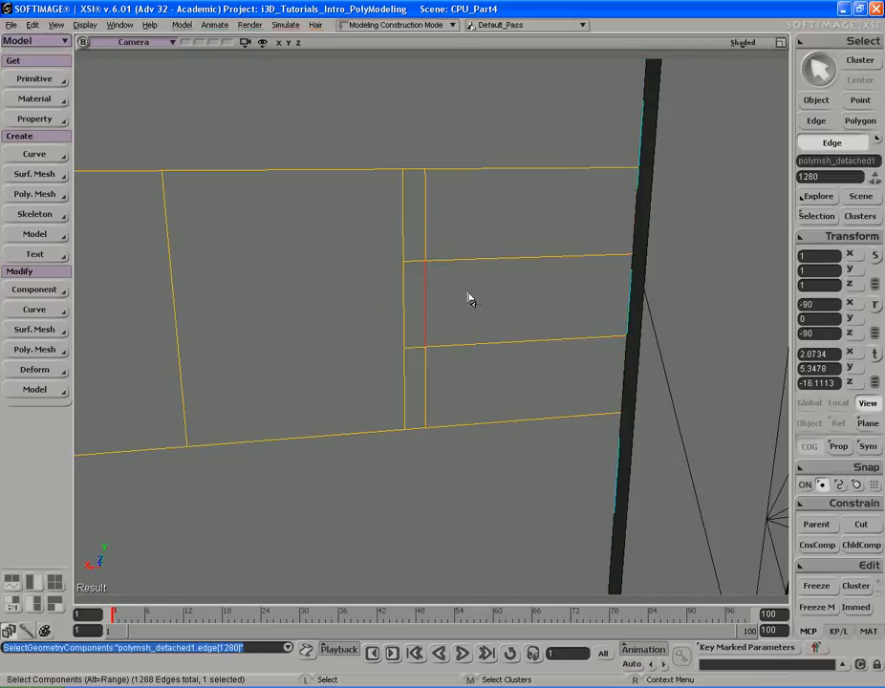
key("v")
key("s")
right_click_drag(395, 310, 395, 261)
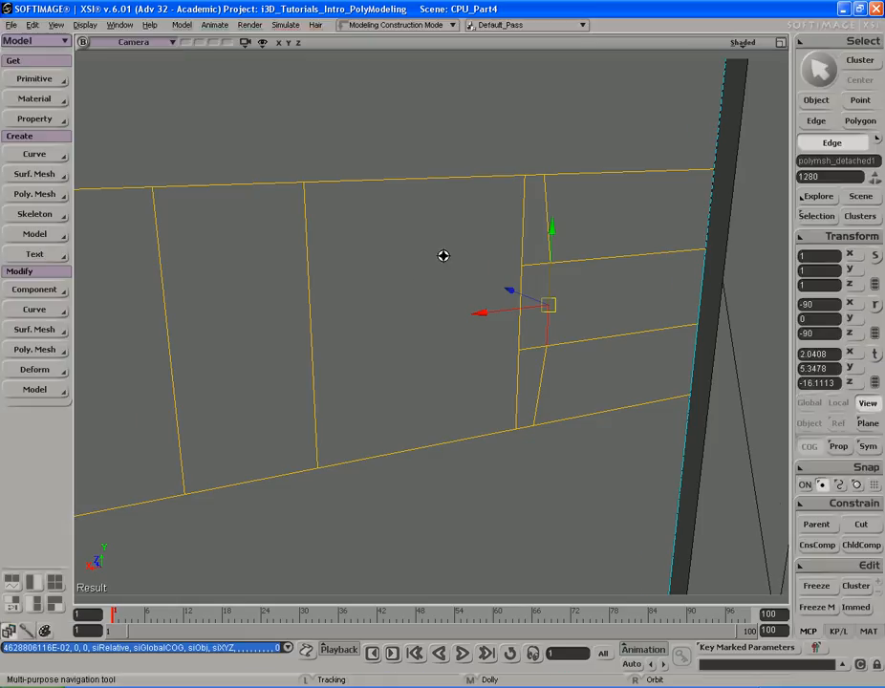
right_click_drag(443, 255, 417, 244)
key("space")
left_click(496, 260)
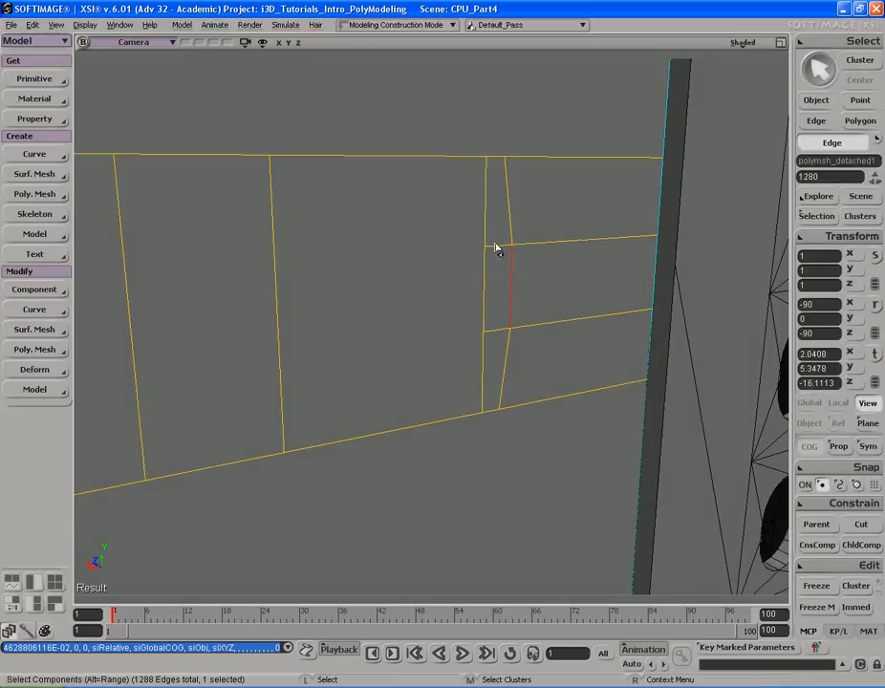
left_click(499, 345, "shift")
key("x")
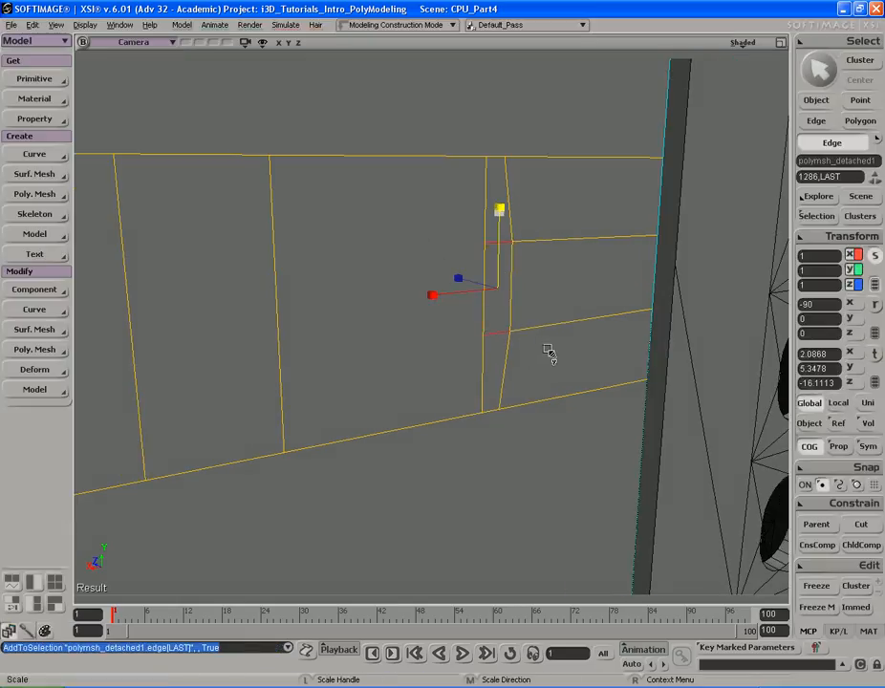
left_click_drag(547, 290, 548, 290)
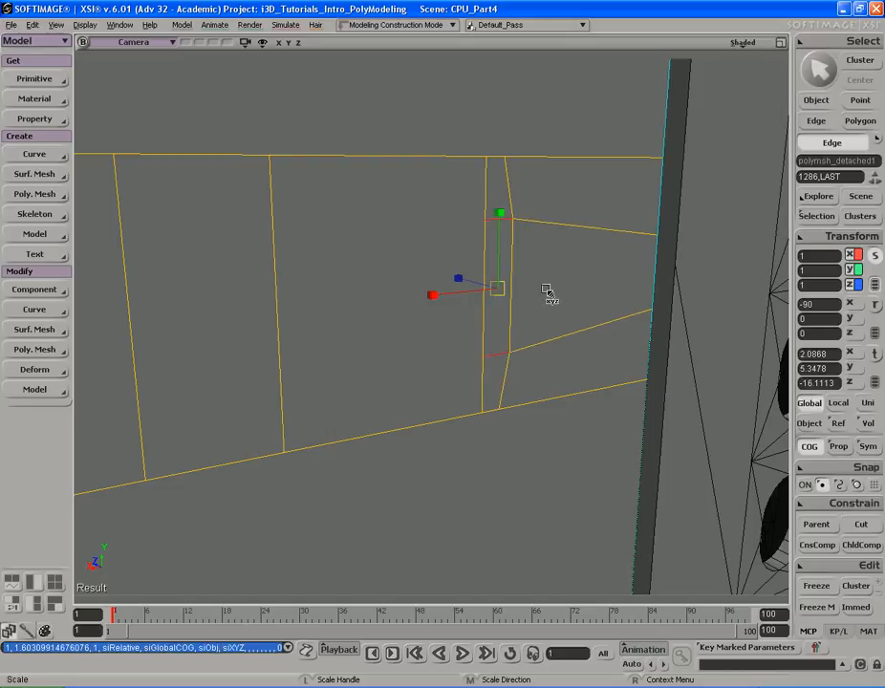
key("space")
key("s")
right_click_drag(547, 290, 462, 266)
- Compare the model with the reference photo of the case's rear panel
key("alt+Tab")
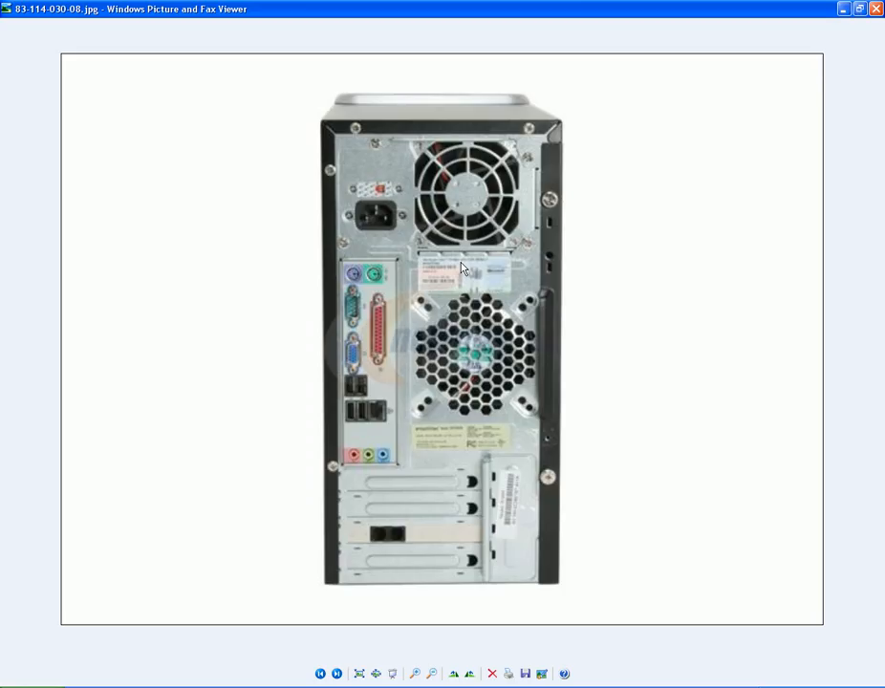
key("alt+Tab")
right_click_drag(409, 306, 435, 266)
key("alt+Tab")
key("alt+Tab")
mouse_move(436, 274)
right_mouse_down()
mouse_move(422, 269)
mouse_move(432, 268)
right_mouse_up()
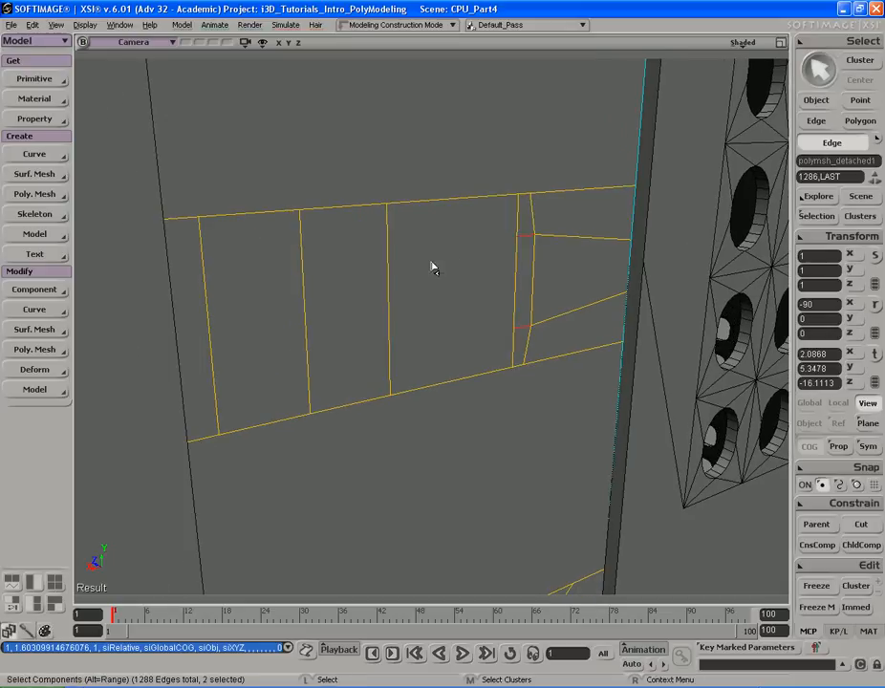
- Select the four polygons of the lower expansion-slot section and push them inward into the panel
key("u")
mouse_move(264, 303)
left_mouse_down()
mouse_move(474, 288)
mouse_move(432, 303)
left_mouse_up()
mouse_move(431, 303)
right_mouse_down()
mouse_move(488, 340)
mouse_move(454, 283)
right_mouse_up()
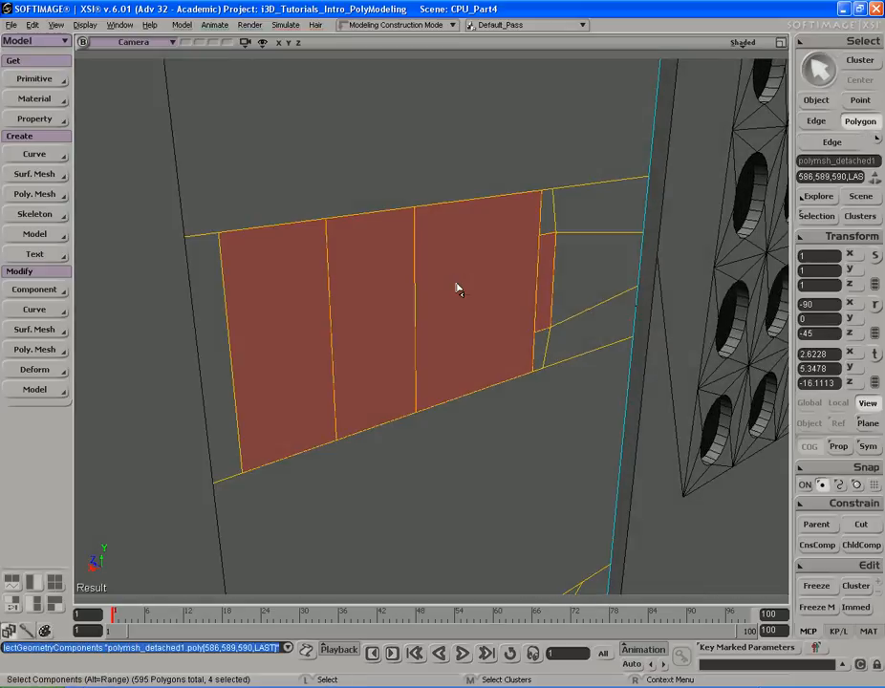
key("alt+Tab")
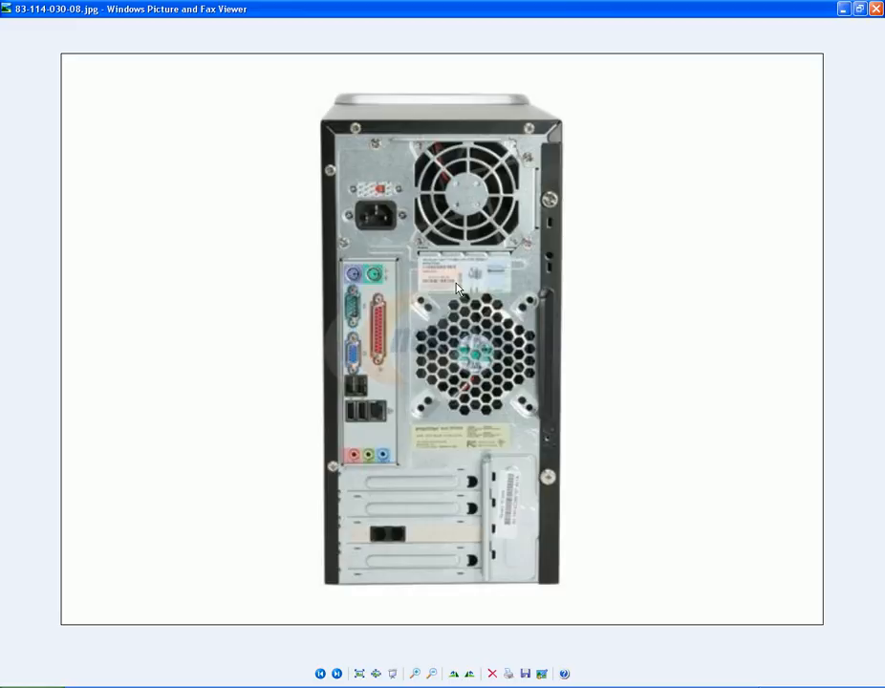
key("alt+Tab")
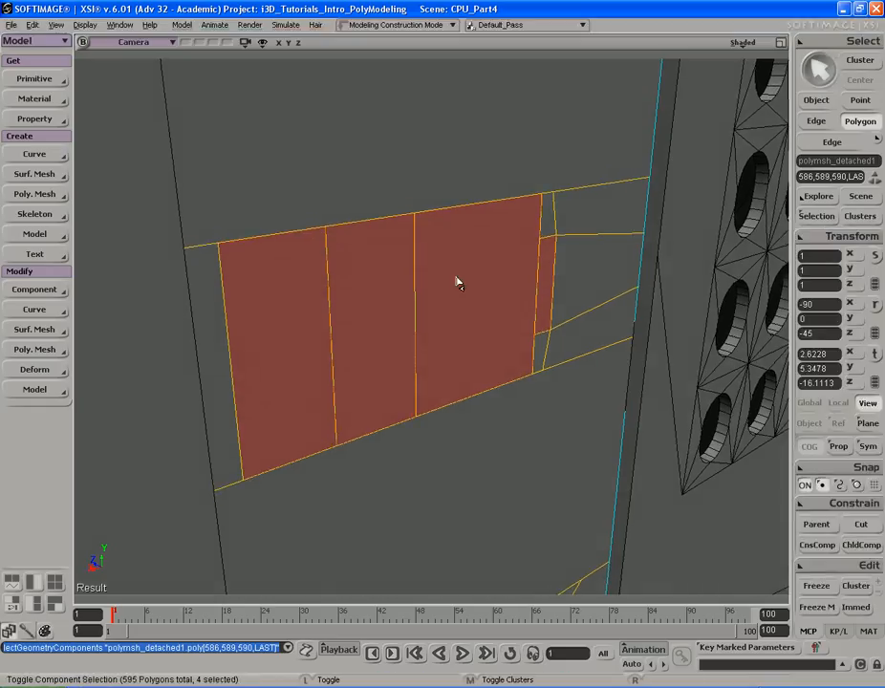
key("v")
left_click_drag(407, 306, 398, 297)
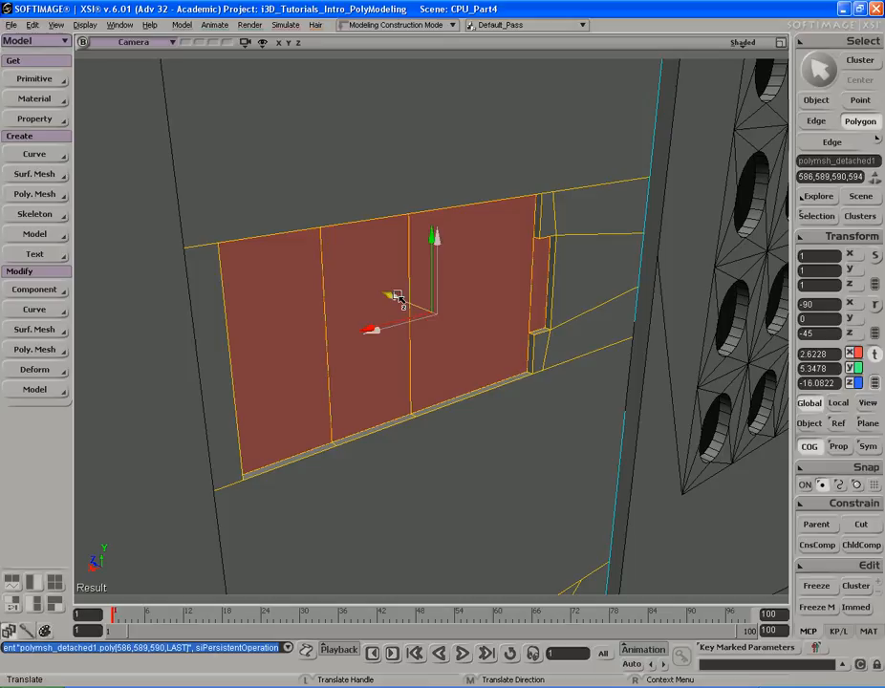
left_click_drag(398, 297, 354, 270)
key("s")
right_click_drag(354, 271, 417, 277)
key("space")
key("s")
right_click(496, 307)
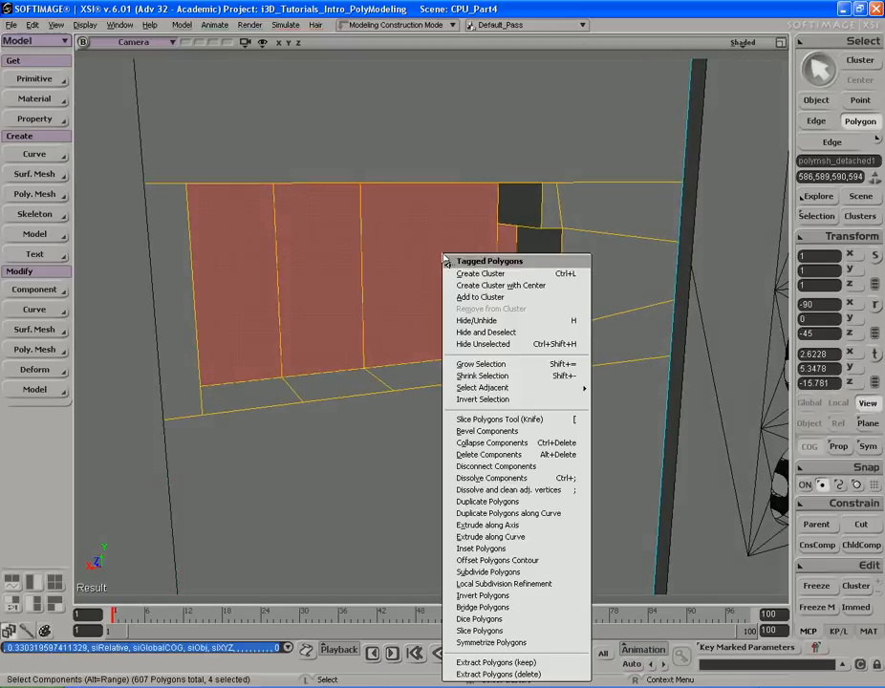
left_click(516, 533)
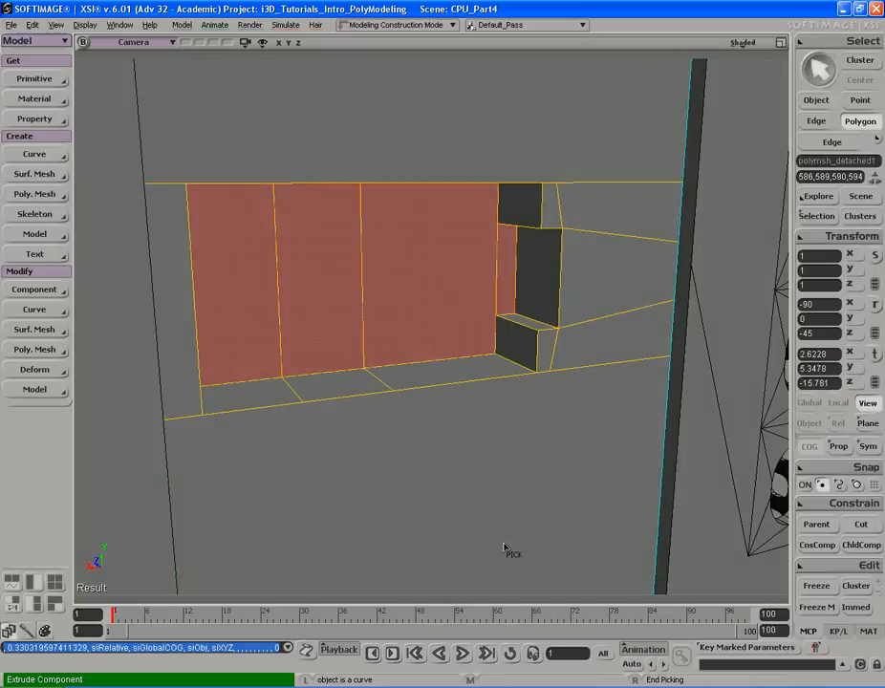
right_click(479, 457)
- Inset the four selected polygons with an inset amount of 0.019
right_click(440, 261)
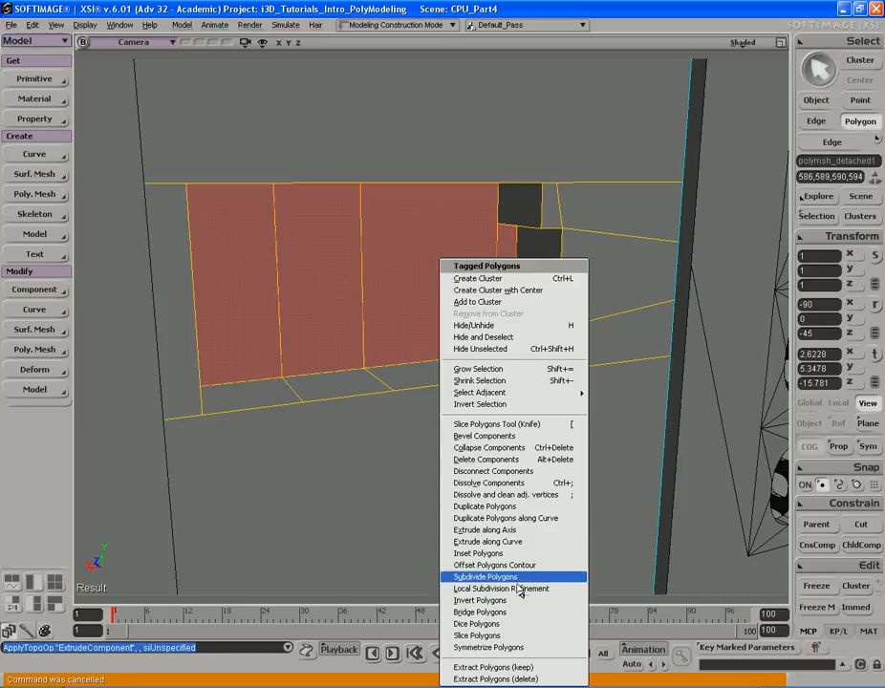
left_click(517, 556)
key("s")
right_click_drag(421, 318, 507, 346)
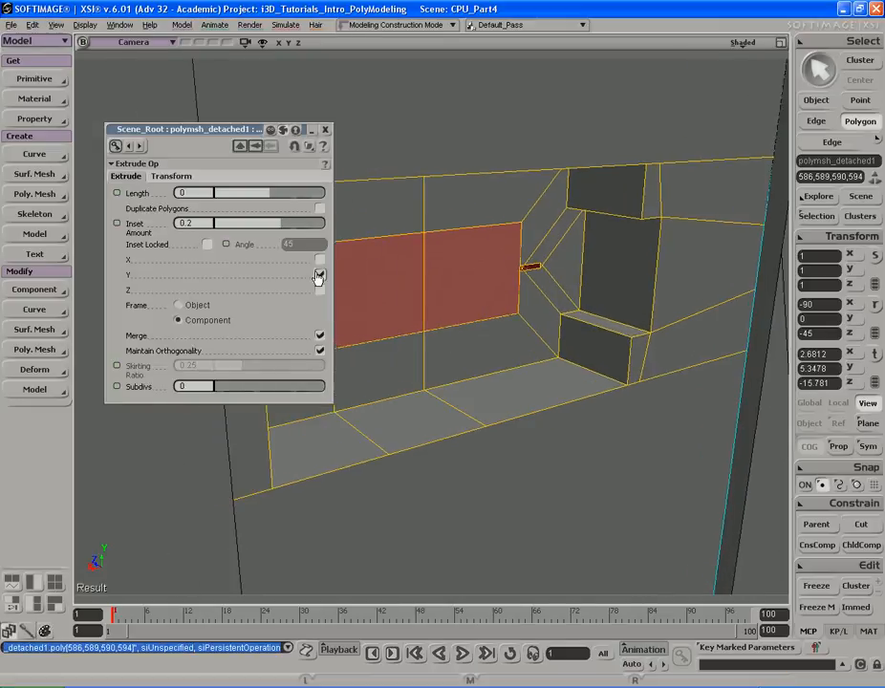
left_click_drag(290, 228, 272, 228)
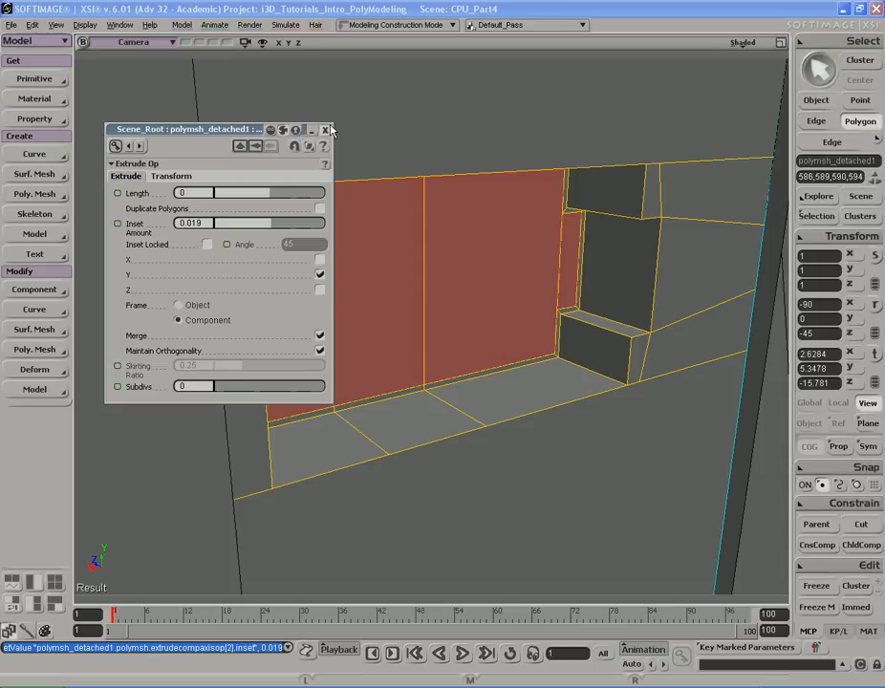
left_click(326, 129)
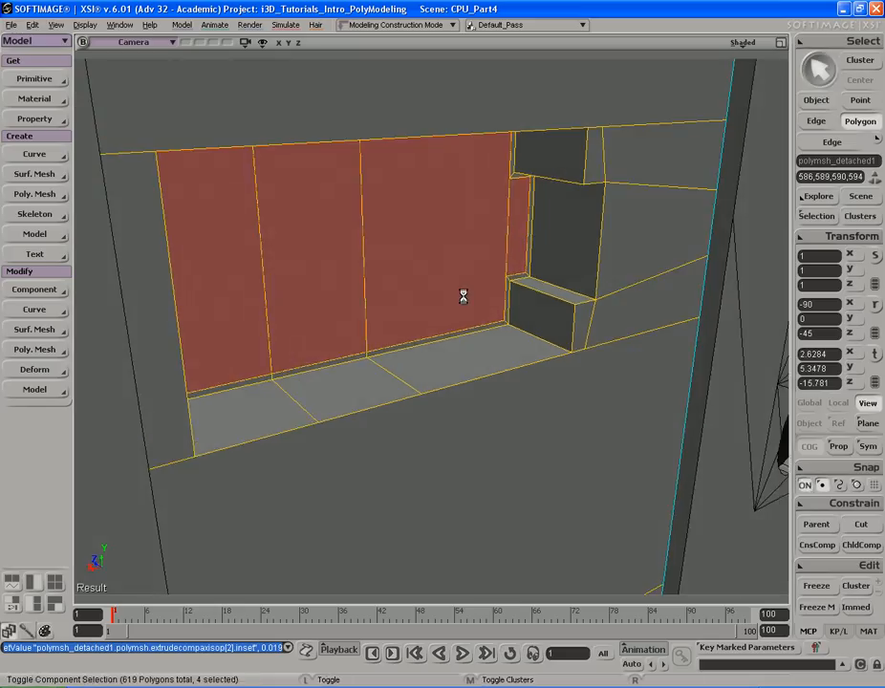
- Move the inset polygons back outward and save the scene
key("v")
left_click_drag(366, 239, 423, 260)
key("s")
mouse_move(442, 308)
right_mouse_down()
mouse_move(423, 296)
mouse_move(446, 318)
right_mouse_up()
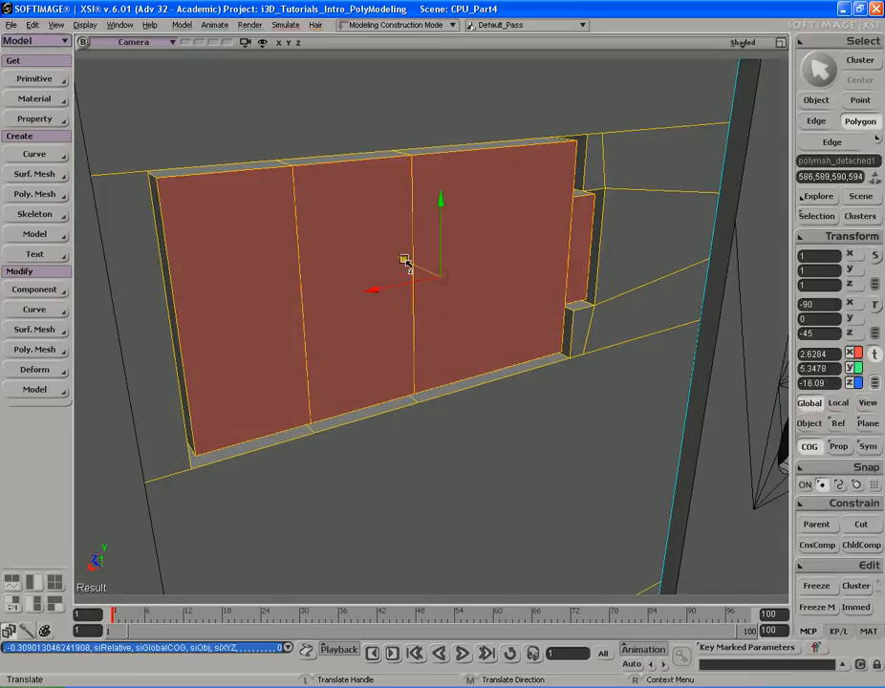
key("ctrl+s")
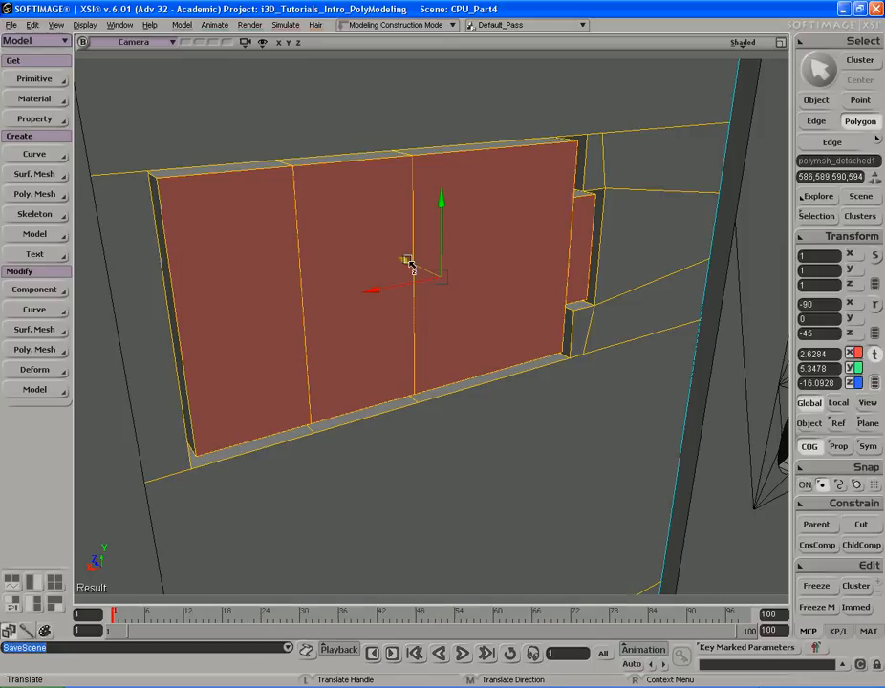
- Select the two left slot polygons and inset them by 0.019 with Merge turned off
key("alt+Tab")
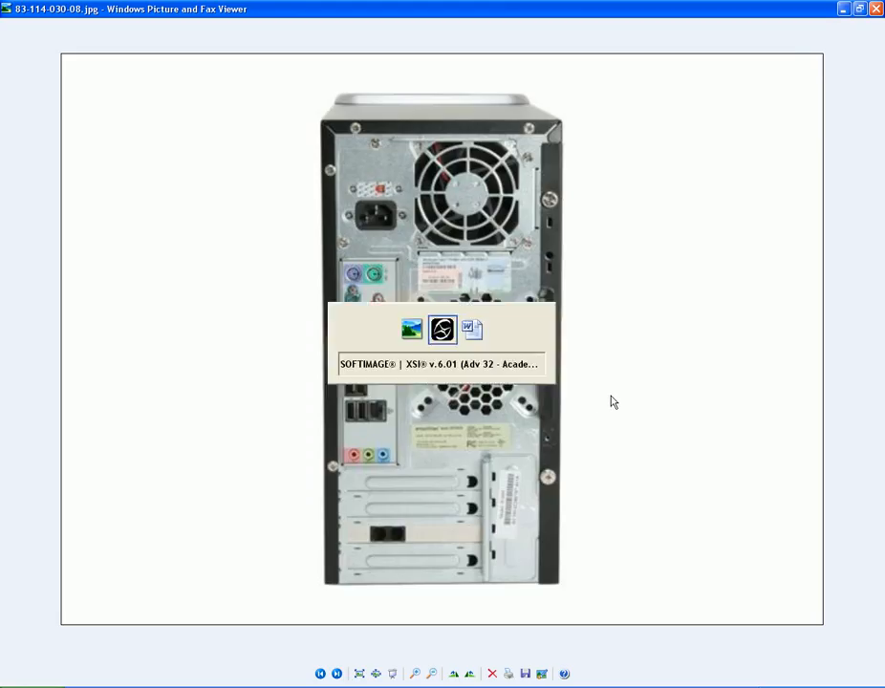
key("alt+Tab")
key("alt+Tab")
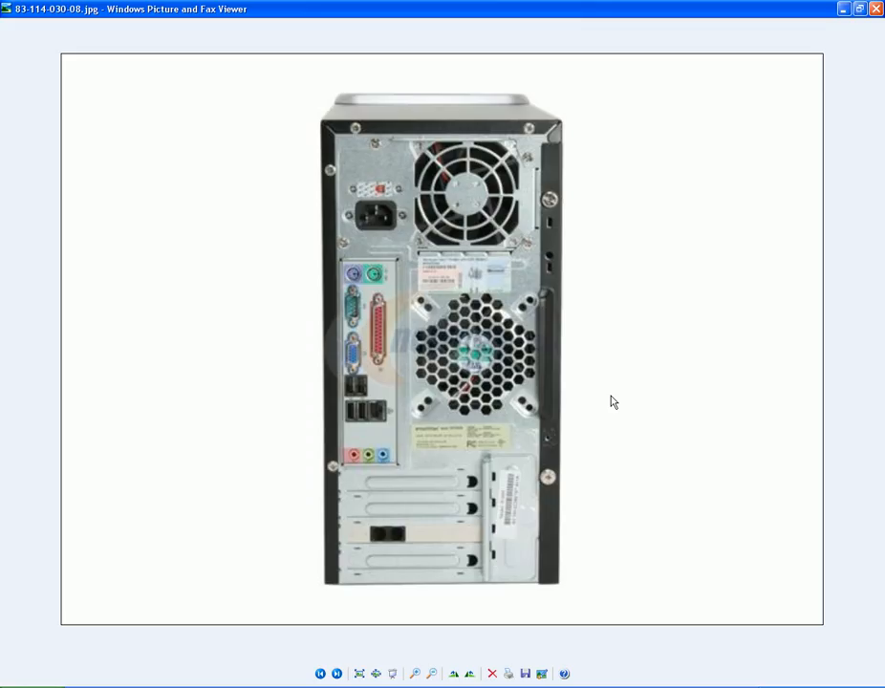
key("alt+Tab")
key("u")
key("s")
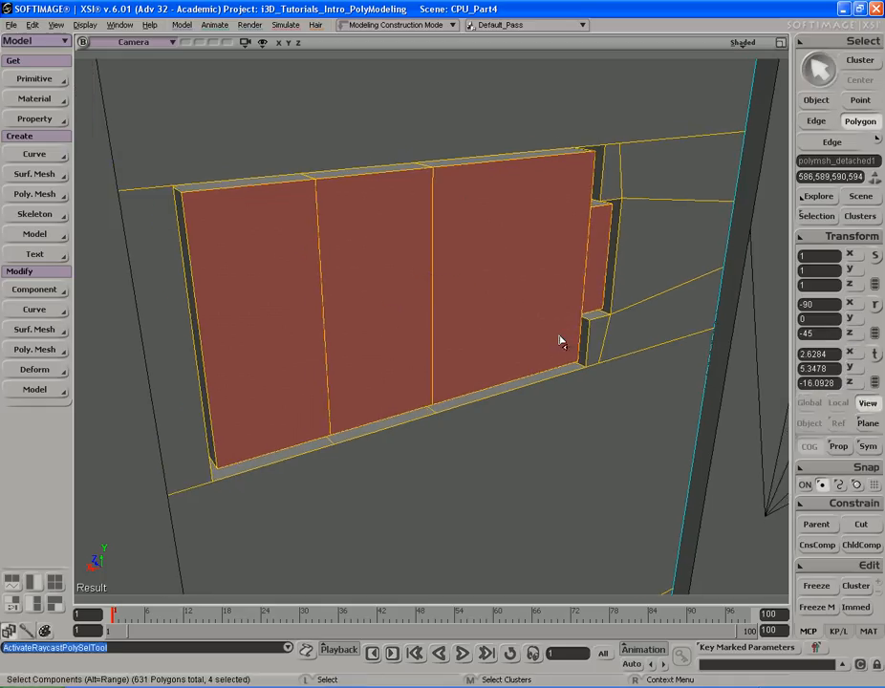
right_click_drag(552, 336, 549, 331)
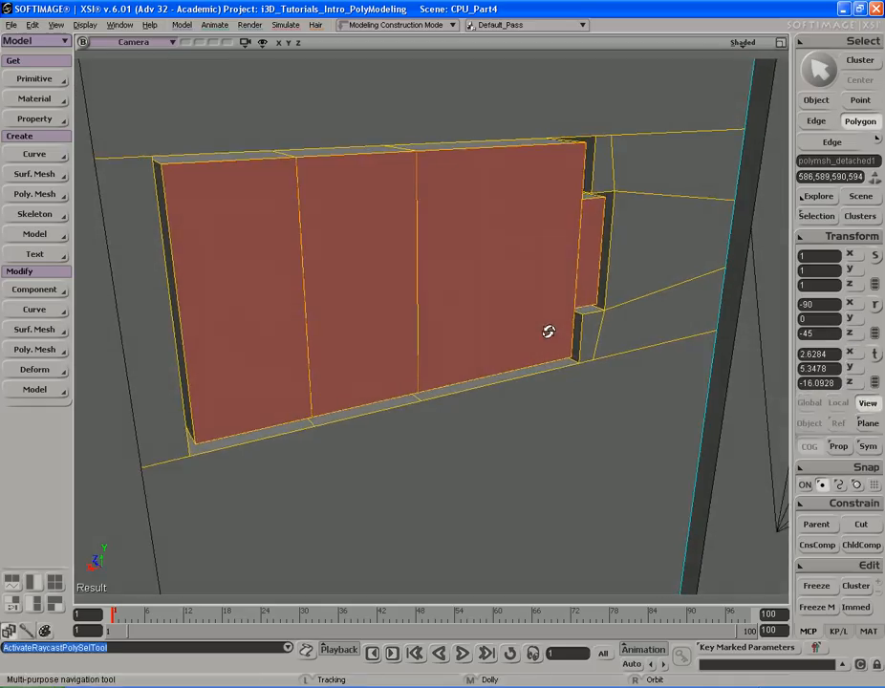
left_click(294, 301)
left_click(326, 287, "shift")
key("s")
right_click_drag(449, 291, 508, 293)
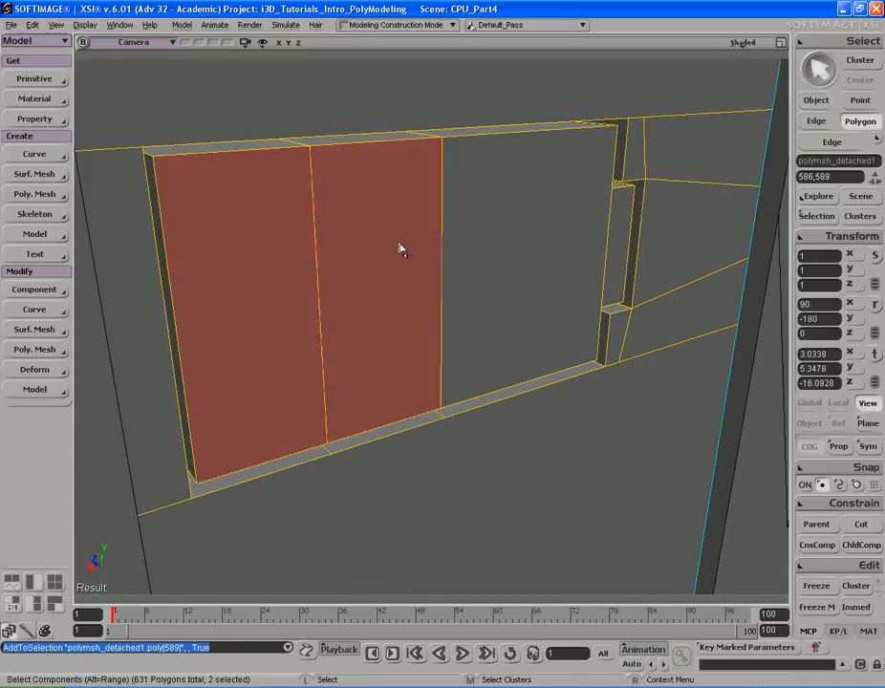
right_click(417, 286)
left_click(468, 409)
key("s")
left_click_drag(368, 263, 471, 262)
left_click_drag(279, 226, 273, 227)
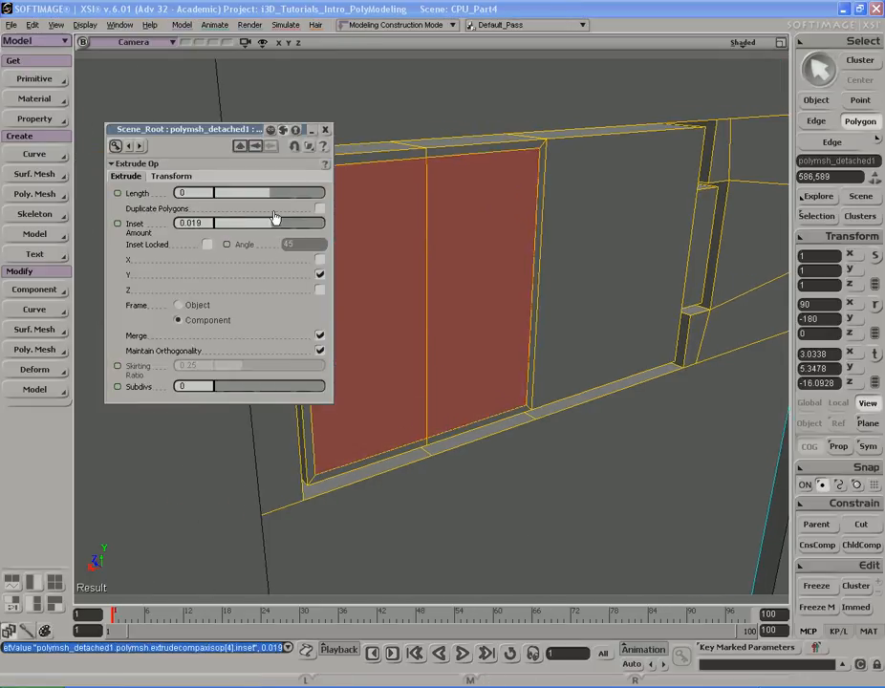
left_click(322, 335)
key("s")
left_click_drag(411, 290, 432, 300)
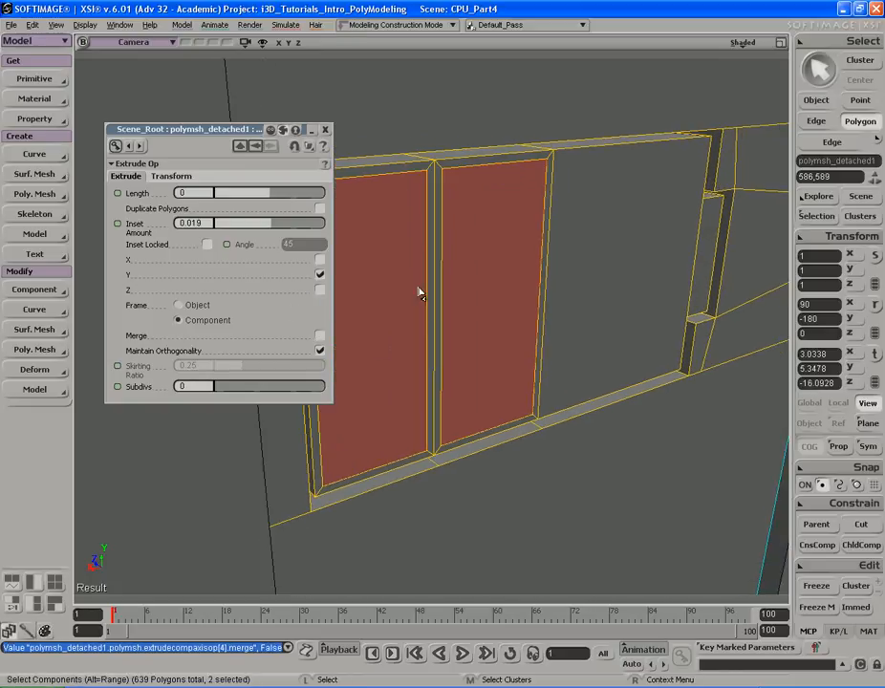
left_click(326, 131)
- Select the two right slot polygons and inset them by 0.019
key("s")
left_click_drag(621, 218, 457, 218)
left_click(484, 261)
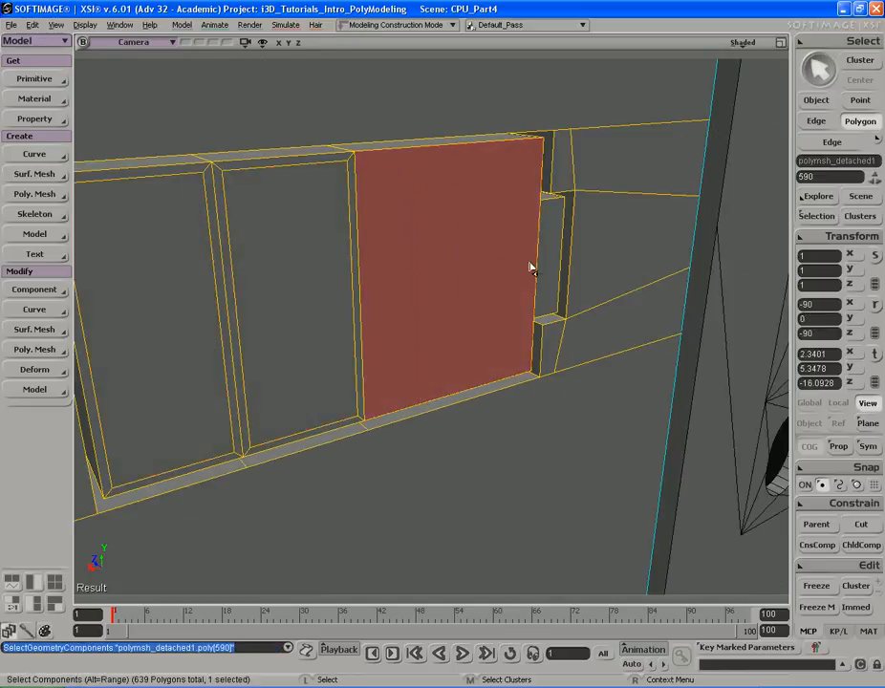
left_click(541, 268, "shift")
key("s")
left_click_drag(541, 268, 468, 250)
right_click(459, 242)
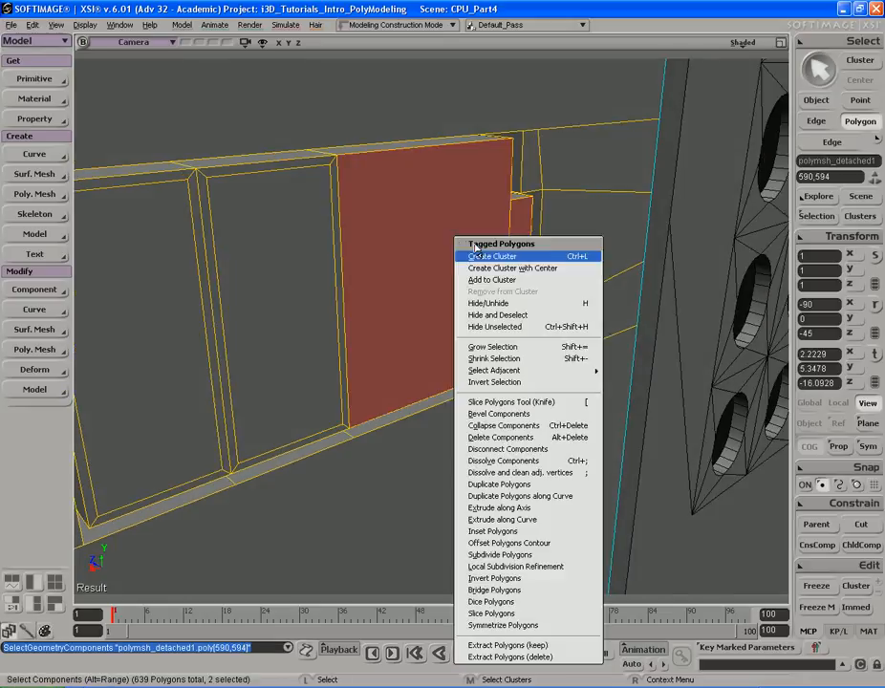
left_click(543, 531)
key("s")
left_click_drag(397, 238, 440, 237)
left_click_drag(312, 230, 272, 227)
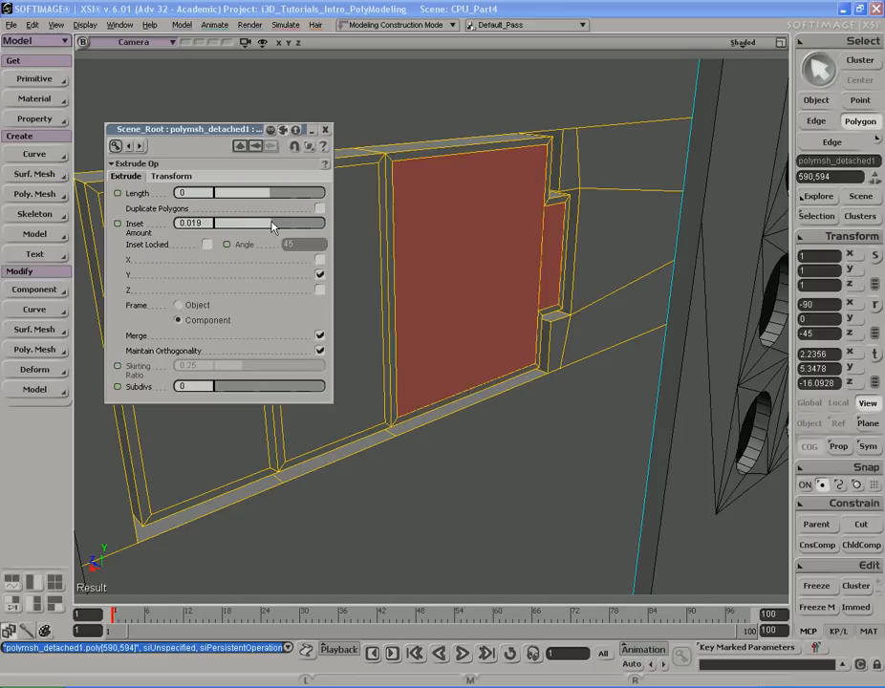
left_click(326, 130)
- Select all four inset slot polygons and push them inward to recess the expansion slots
key("s")
mouse_move(441, 212)
right_mouse_down()
mouse_move(435, 205)
mouse_move(447, 223)
right_mouse_up()
left_click(350, 268, "shift")
left_click(263, 304, "shift")
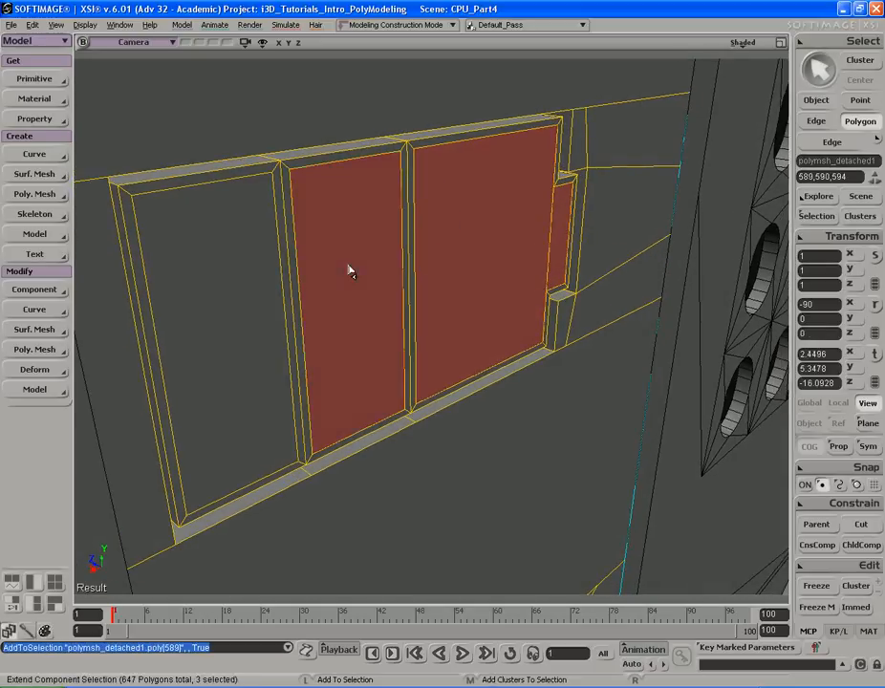
key("s")
right_click_drag(363, 293, 440, 265)
key("alt+Tab")
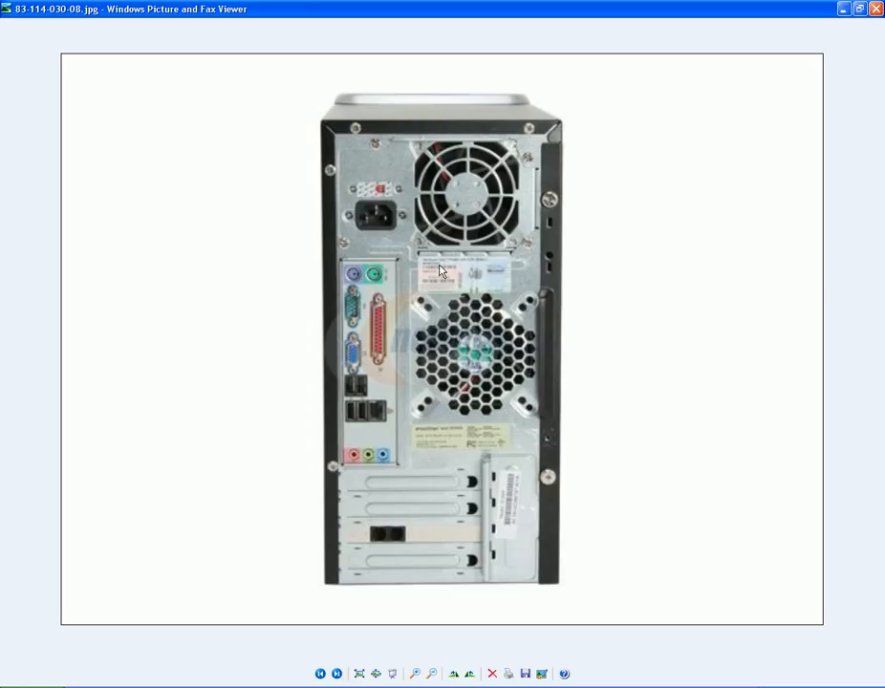
key("alt+Tab")
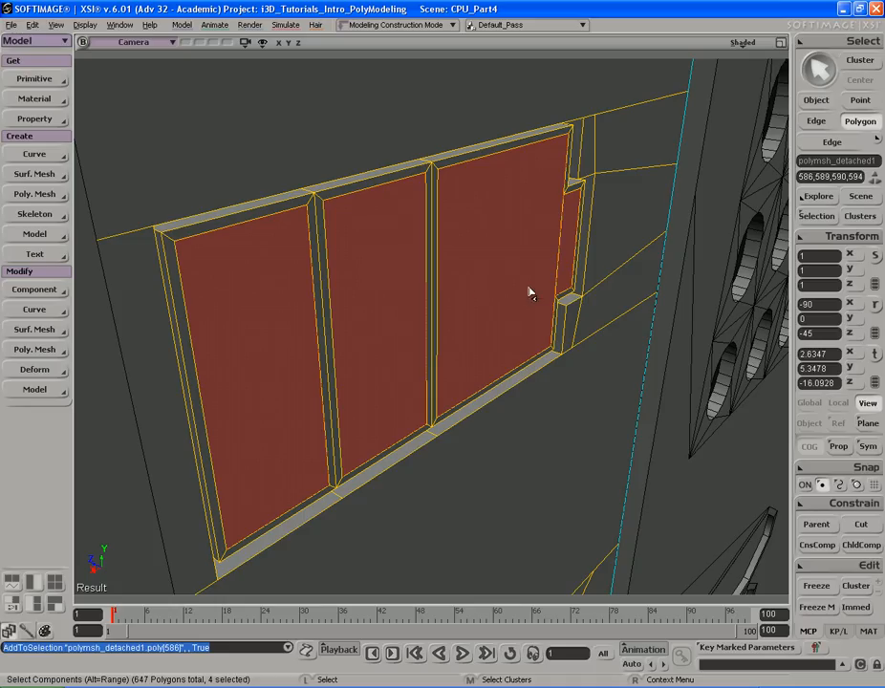
key("v")
left_click_drag(418, 281, 323, 248)
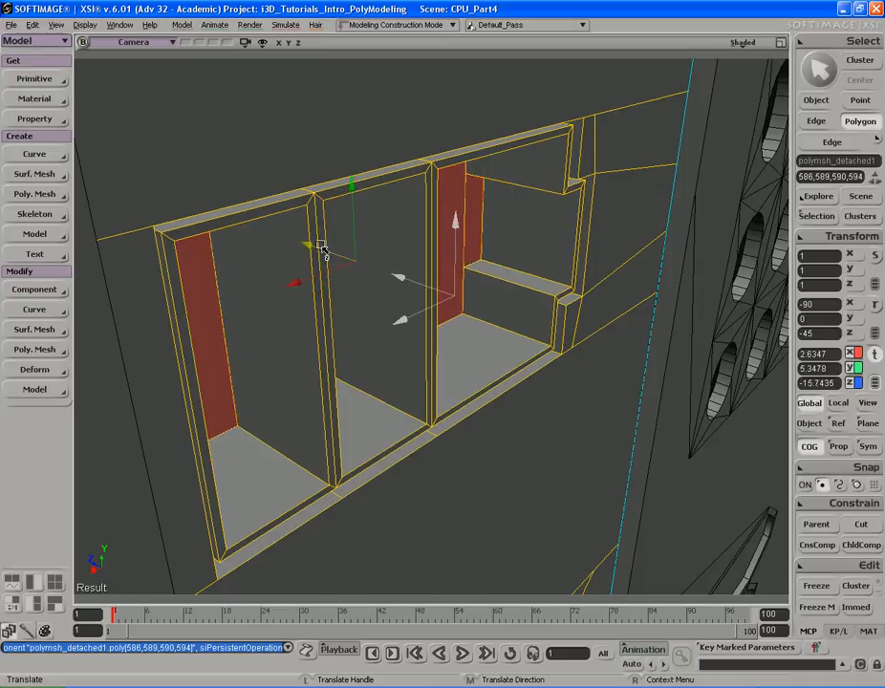
key("s")
right_click_drag(324, 247, 417, 257)
middle_click_drag(416, 257, 419, 253)
left_click_drag(418, 254, 478, 241)
right_click_drag(478, 240, 470, 235)
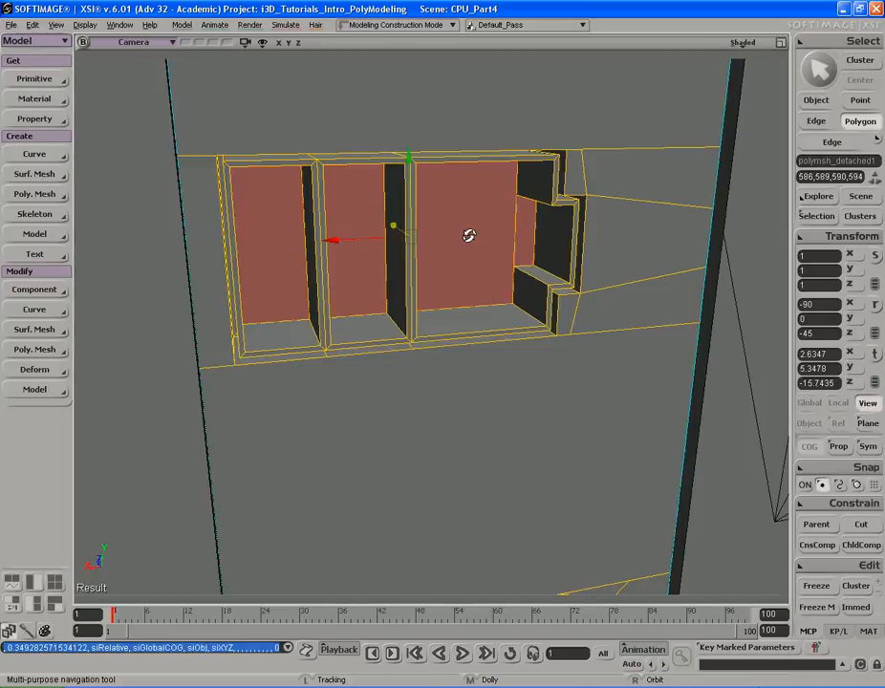
left_click_drag(421, 230, 469, 255)
middle_click_drag(554, 256, 481, 263)
right_click_drag(482, 263, 476, 258)
- Scale the leftmost recessed polygon horizontally into a narrow vertical strip
key("u")
left_click(358, 274)
key("s")
right_click_drag(370, 239, 465, 237)
middle_click_drag(465, 237, 448, 235)
left_click_drag(447, 235, 420, 221)
right_click_drag(421, 221, 420, 225)
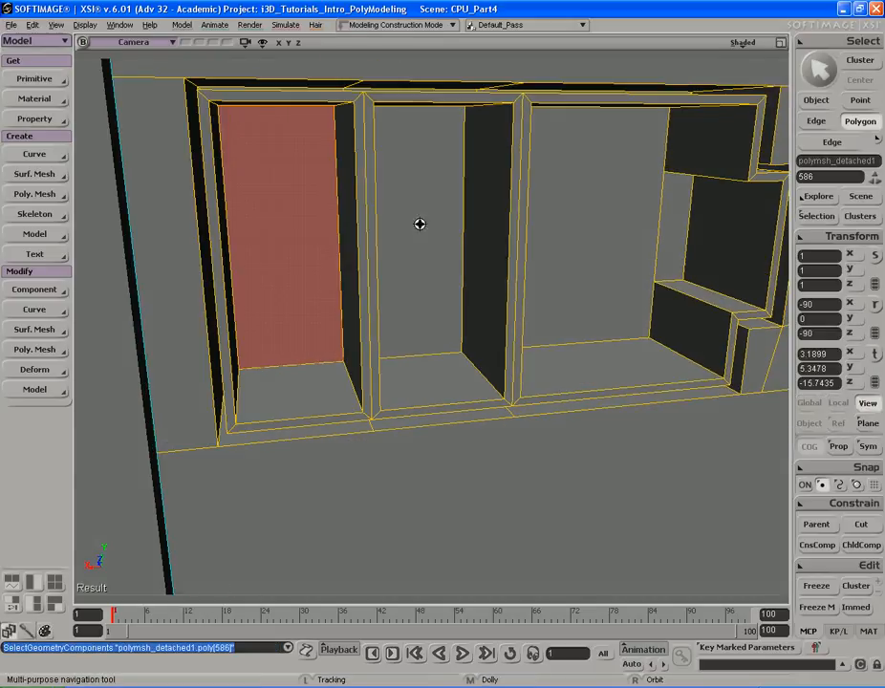
key("x")
mouse_move(439, 194)
left_mouse_down()
mouse_move(469, 178)
mouse_move(430, 186)
left_mouse_up()
key("s")
right_click_drag(429, 186, 482, 174)
key("v")
middle_click_drag(482, 174, 468, 174)
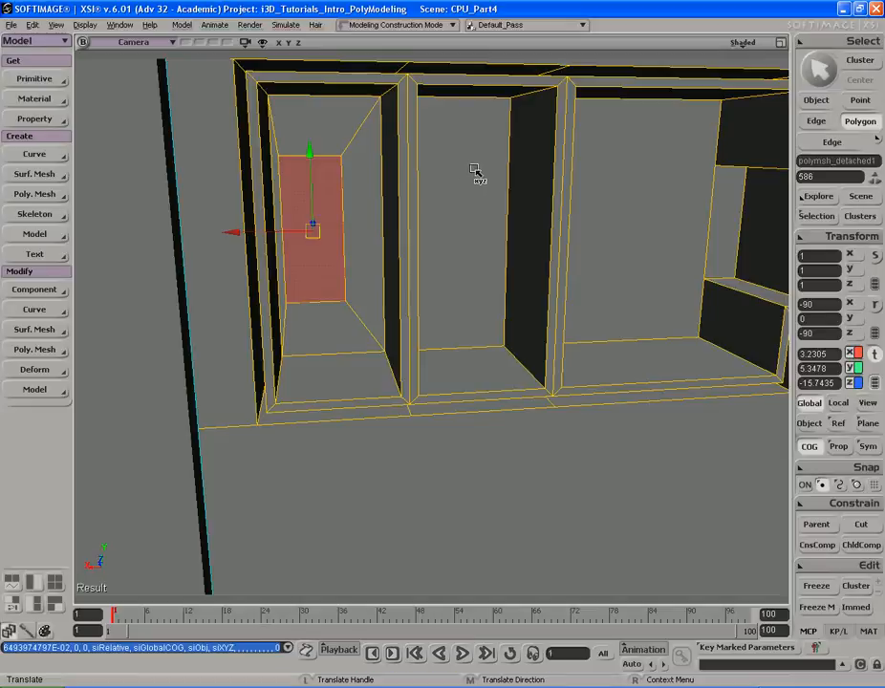
middle_click_drag(475, 171, 500, 170)
key("s")
right_click_drag(495, 167, 459, 155)
key("x")
key("s")
middle_click_drag(459, 155, 498, 158)
key("s")
right_click_drag(499, 158, 487, 152)
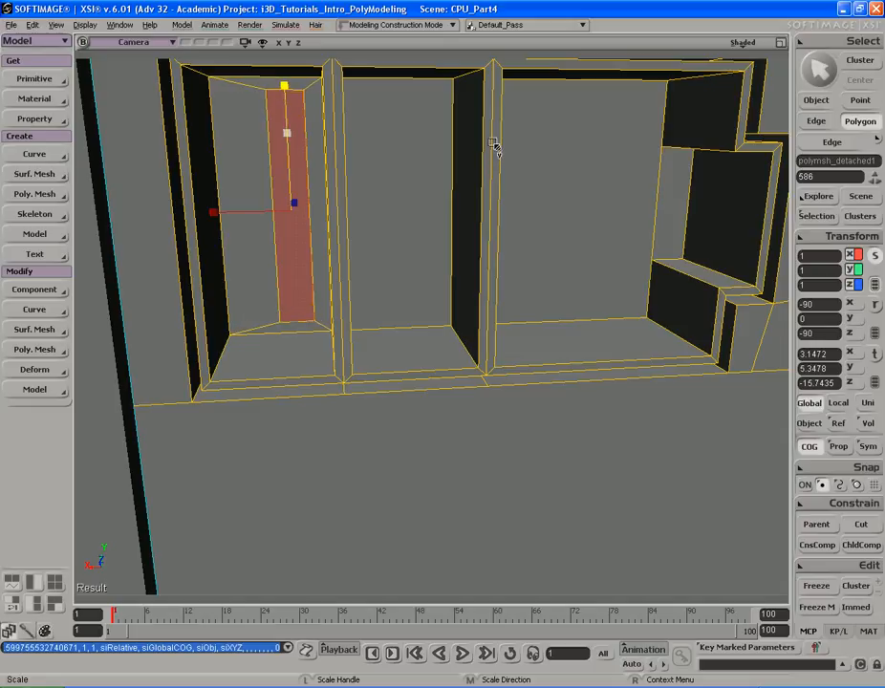
key("s")
right_click_drag(474, 139, 479, 151)
- Move the narrow strip sideways and pull it out of the recess to form a divider
key("v")
middle_click_drag(442, 158, 453, 158)
left_click_drag(453, 158, 487, 156)
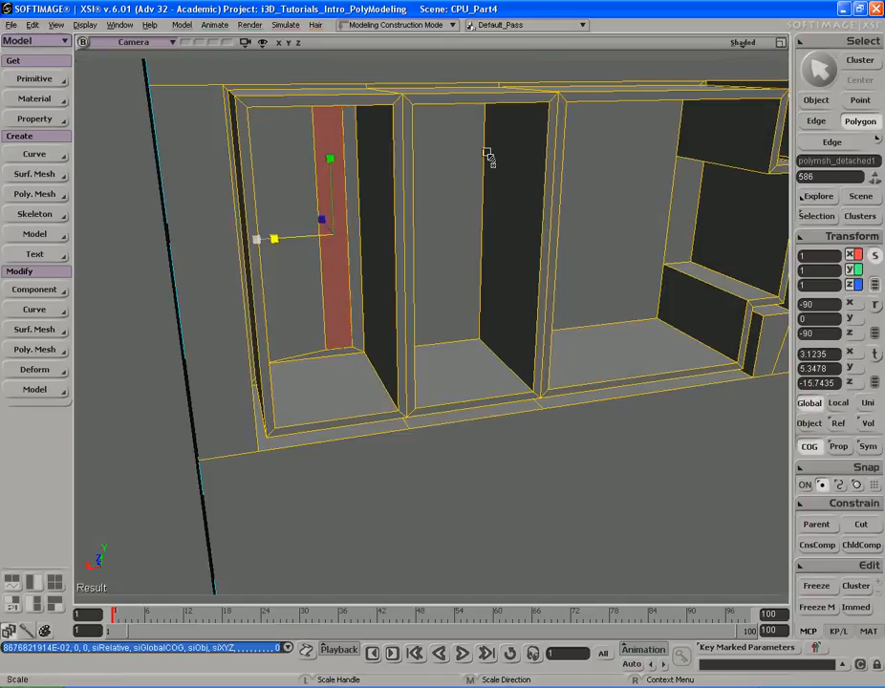
key("v")
key("s")
mouse_move(476, 153)
right_mouse_down()
mouse_move(475, 135)
mouse_move(485, 171)
right_mouse_up()
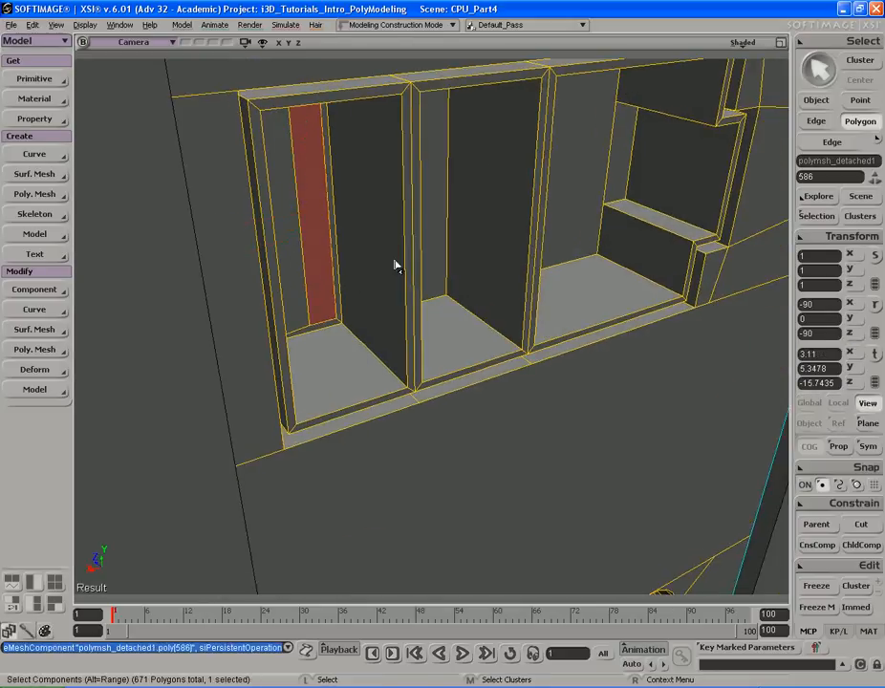
left_click_drag(289, 194, 362, 236)
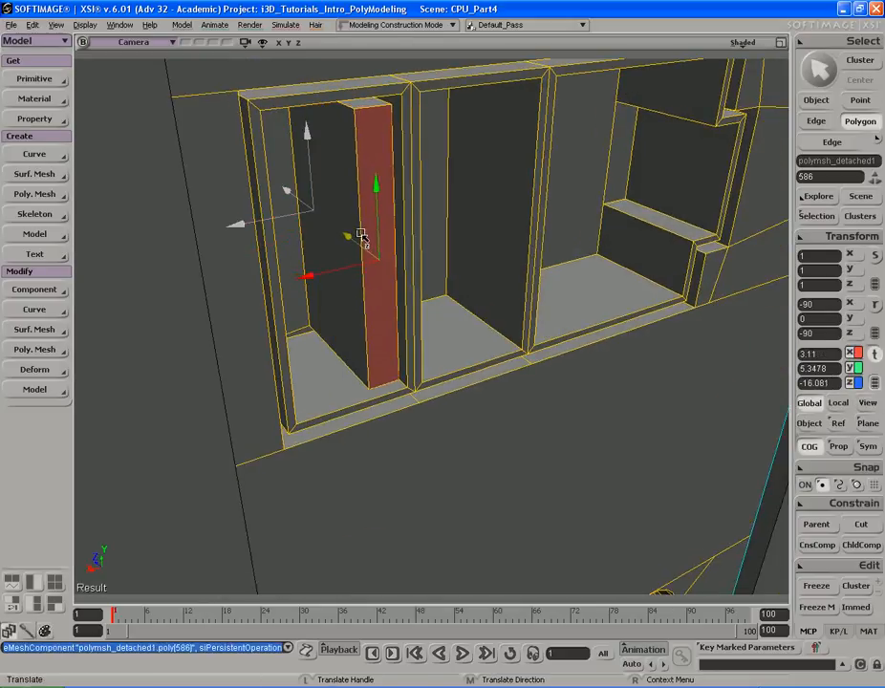
- Duplicate the narrow divider strip and move the copy sideways into the middle expansion slot
key("s")
mouse_move(362, 236)
right_mouse_down()
mouse_move(348, 203)
mouse_move(354, 226)
right_mouse_up()
key("space")
key("s")
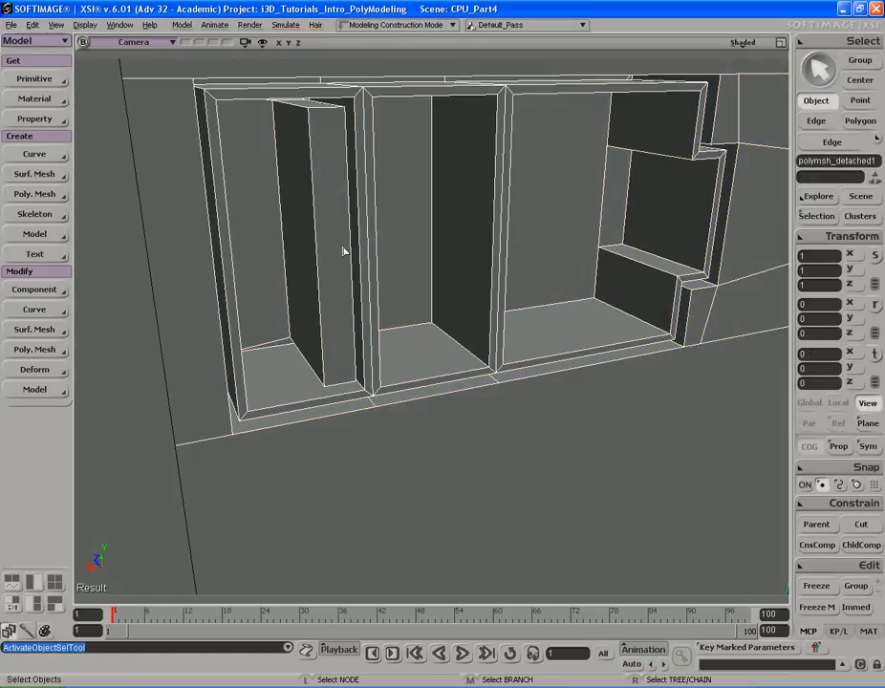
key("u")
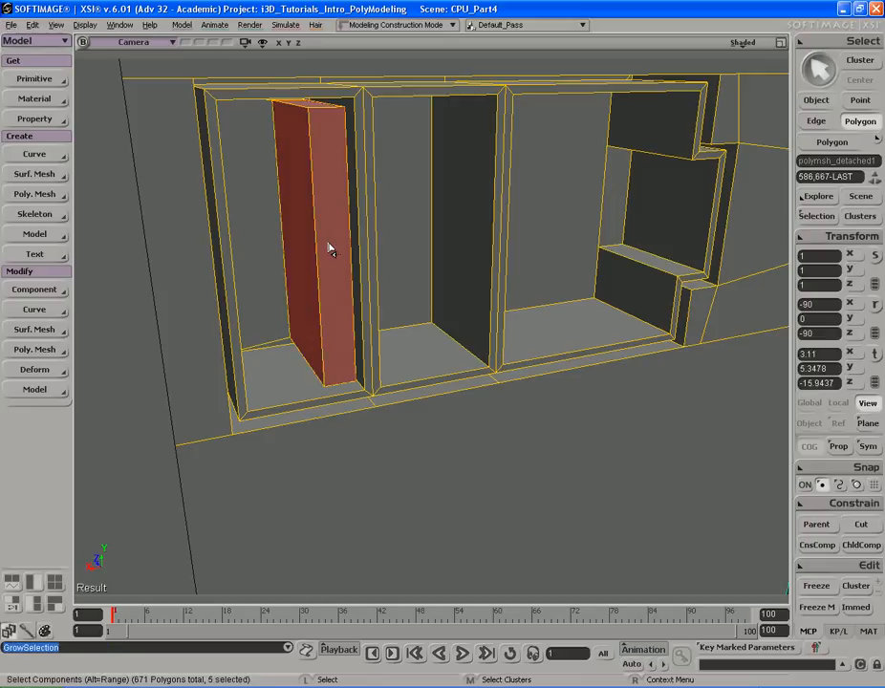
right_click(329, 249)
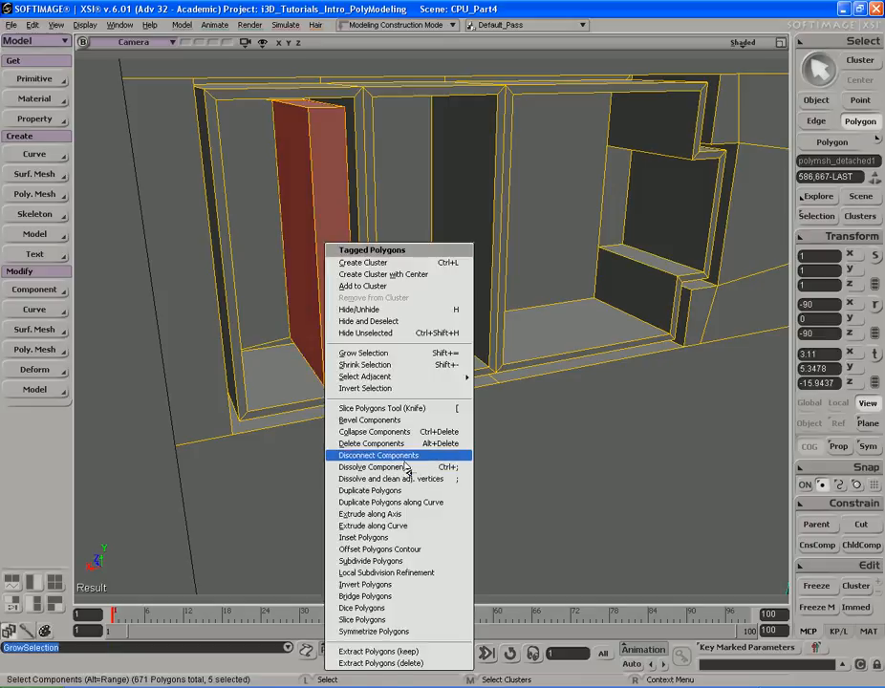
left_click(382, 491)
key("s")
right_click_drag(421, 318, 230, 276)
key("v")
left_click_drag(178, 260, 313, 263)
- Orbit around the slots and compare them with the reference photo of the case's rear panel
key("s")
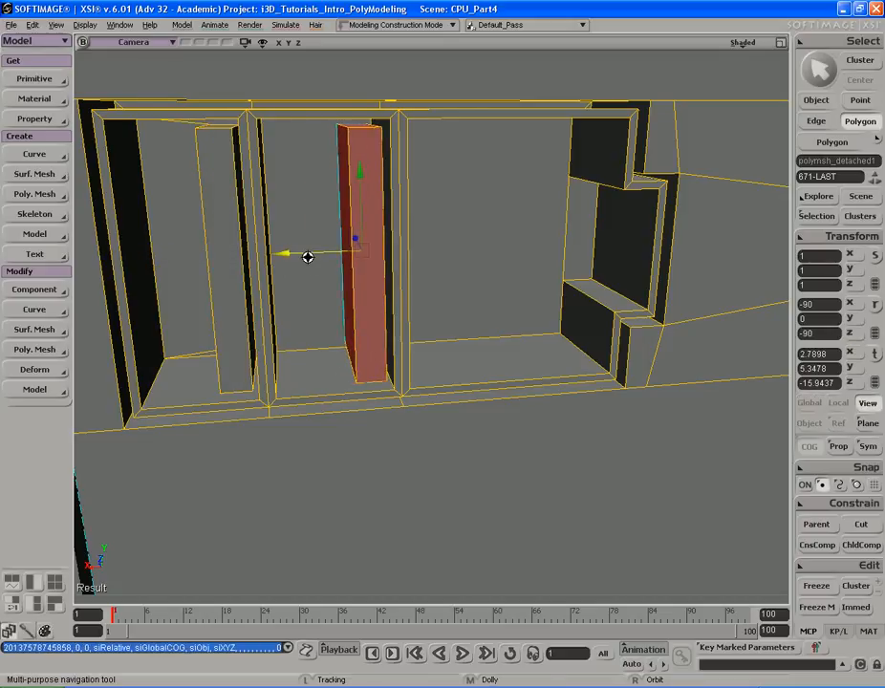
right_click_drag(306, 255, 283, 259)
middle_click_drag(283, 259, 453, 267)
right_click_drag(453, 267, 428, 271)
key("space")
key("s")
middle_click_drag(428, 271, 402, 276)
right_click_drag(412, 265, 409, 265)
mouse_move(409, 265)
middle_mouse_down()
mouse_move(463, 265)
mouse_move(411, 266)
middle_mouse_up()
key("space")
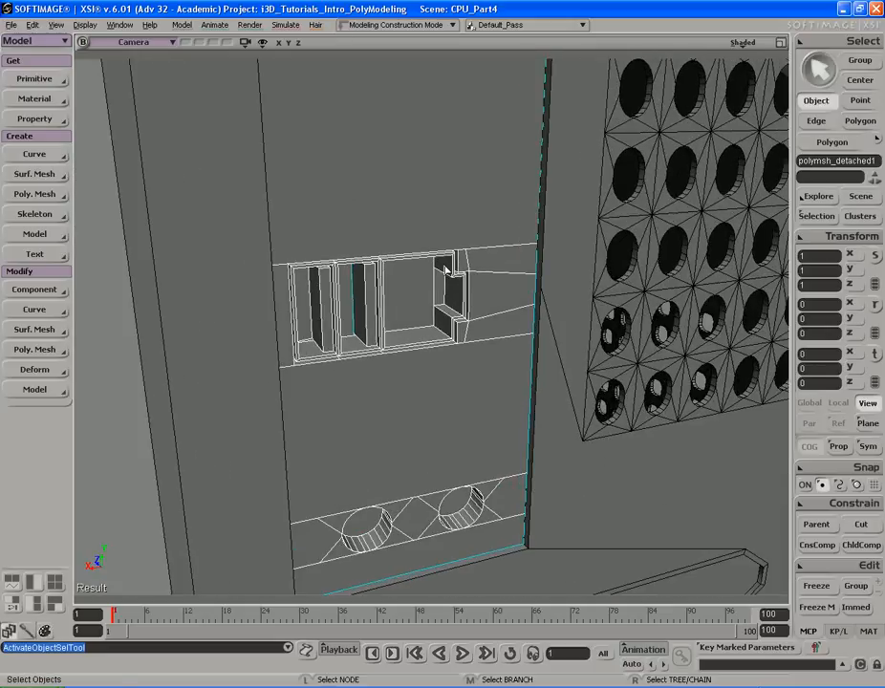
key("alt+Tab")
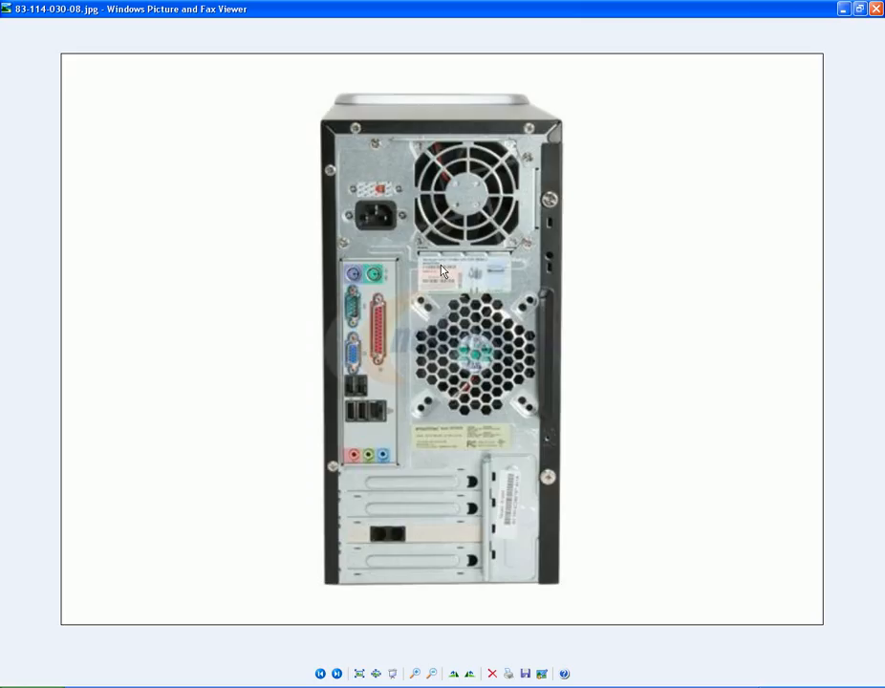
key("alt+Tab")
key("s")
middle_click_drag(534, 269, 399, 272)
right_click_drag(399, 272, 483, 275)
middle_click_drag(483, 276, 443, 275)
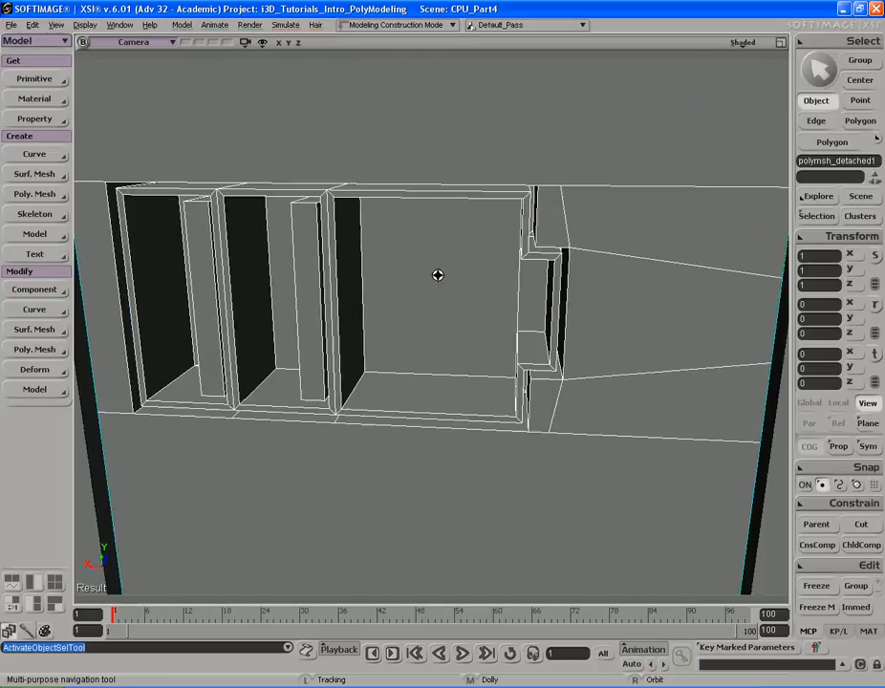
right_click_drag(443, 275, 449, 279)
key("space")
- Duplicate the middle divider strip and move the copy into the third expansion slot
key("u")
left_click(398, 287)
right_click(389, 254)
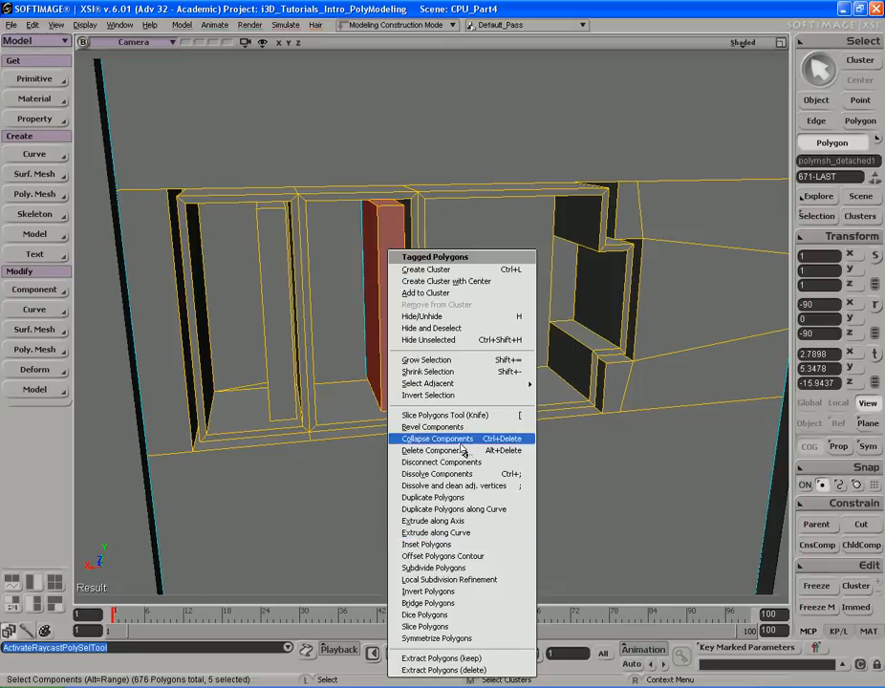
left_click(464, 498)
scroll(494, 292, "up", 4)
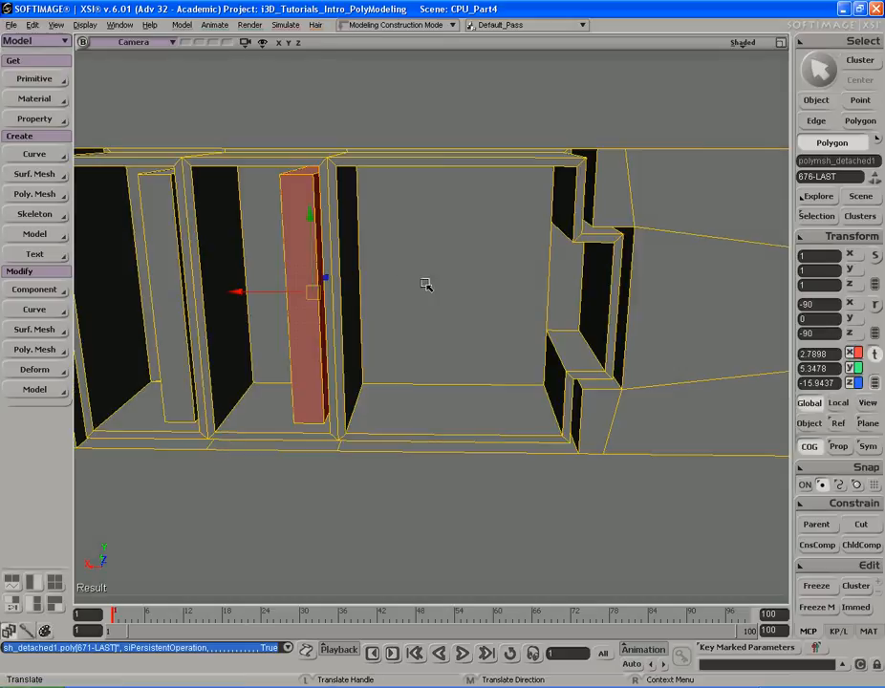
left_click_drag(427, 285, 456, 285)
key("s")
right_click_drag(456, 284, 462, 299)
key("x")
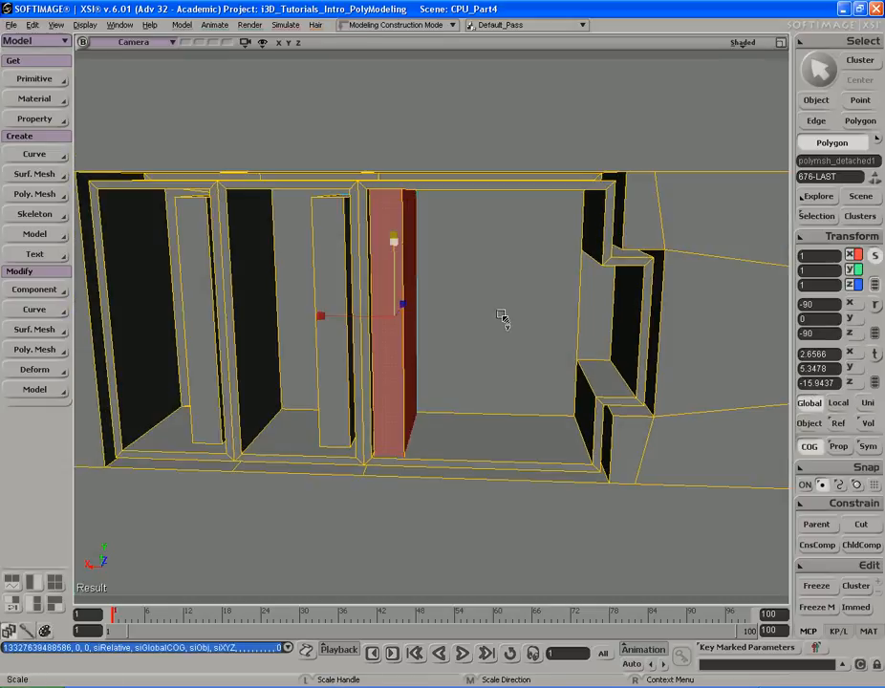
- Select the vertical edges of the third divider and subdivide them with 16 subdivisions
key("s")
middle_click_drag(500, 318, 469, 300)
right_click_drag(468, 301, 499, 290)
key("space")
key("s")
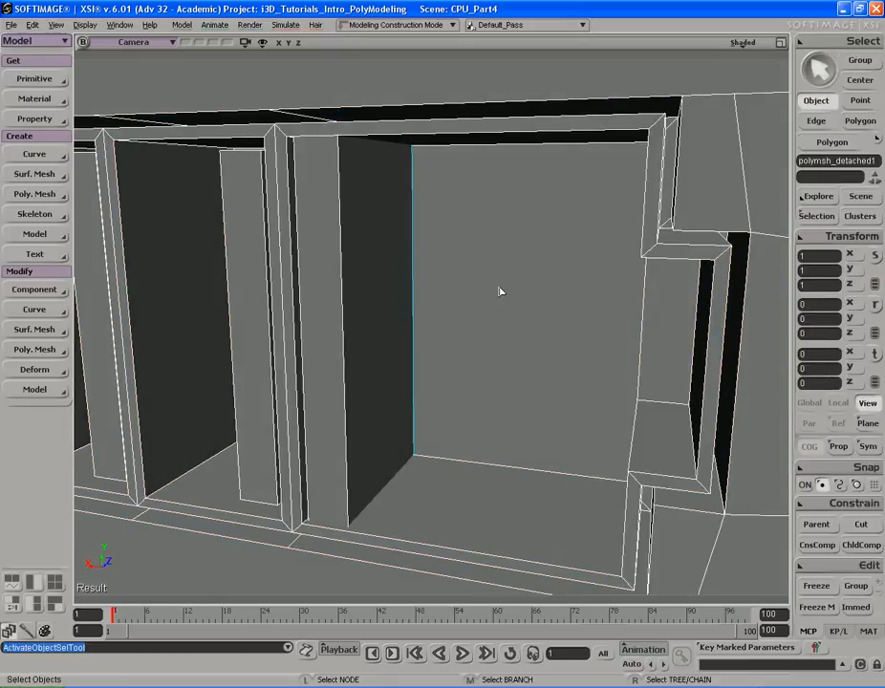
key("i")
left_click(334, 272)
middle_click(457, 275, "alt")
key("s")
left_click_drag(451, 272, 442, 265)
right_click_drag(442, 264, 439, 263)
left_click_drag(439, 263, 442, 267)
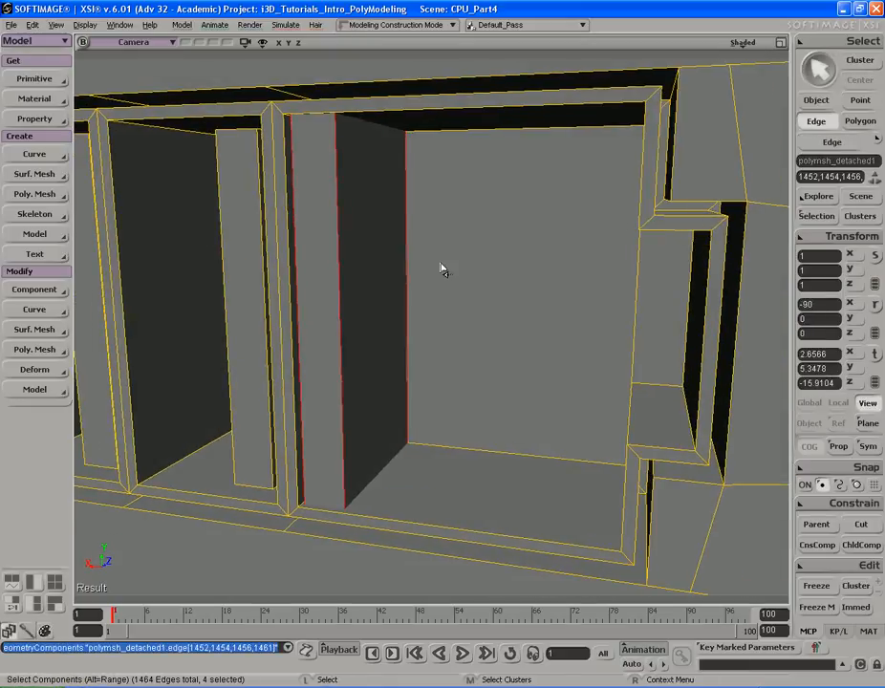
key("ctrl+d")
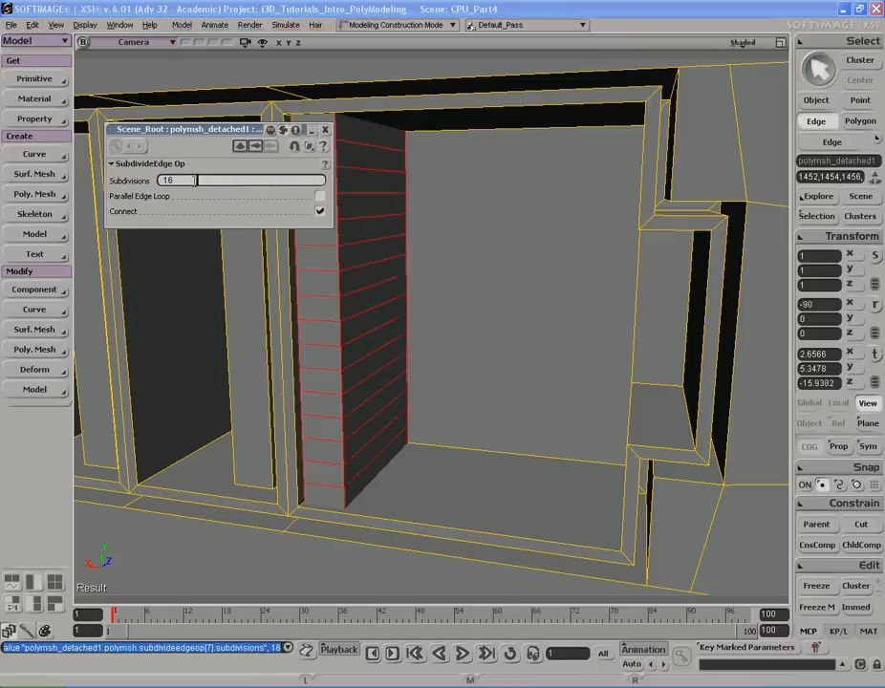
left_click(326, 130)
- Select every other horizontal band on the front and side faces of the divider
key("s")
left_click_drag(411, 198, 417, 199)
middle_click_drag(417, 199, 445, 200)
right_click_drag(445, 200, 446, 199)
left_click_drag(447, 200, 437, 198)
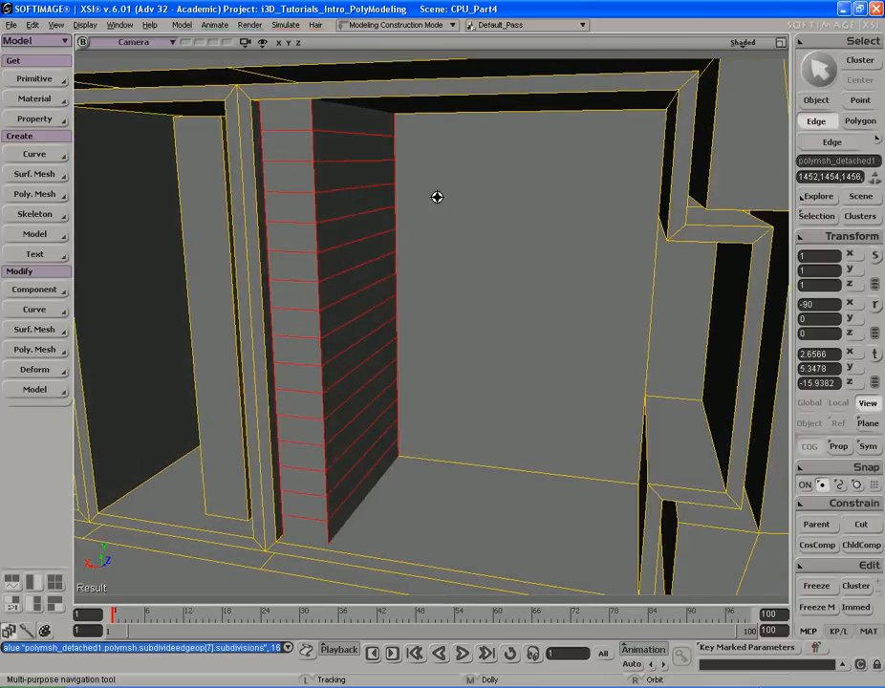
right_click_drag(437, 198, 438, 198)
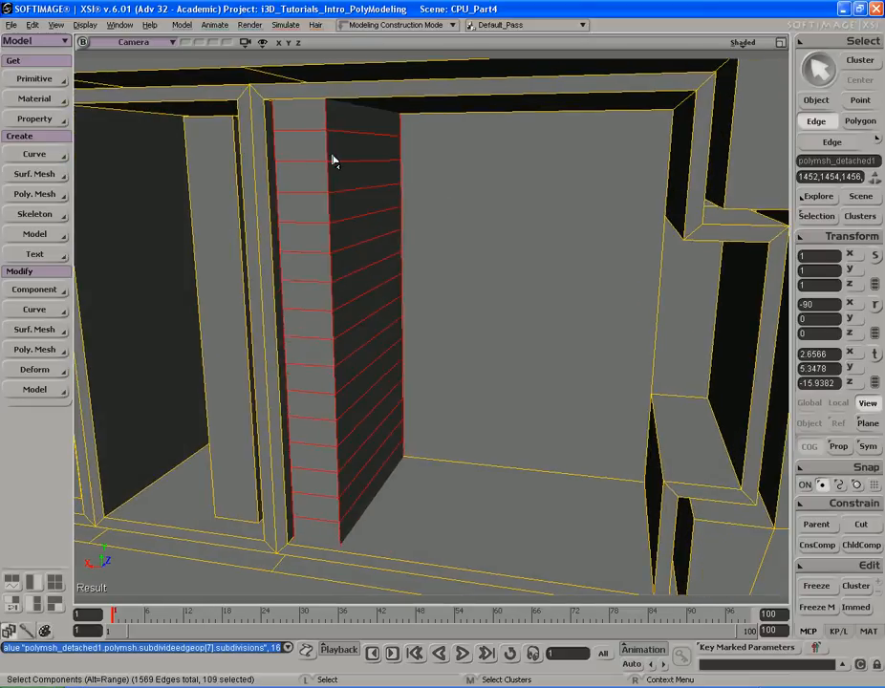
key("y")
left_click(367, 151)
left_click(312, 205, "shift")
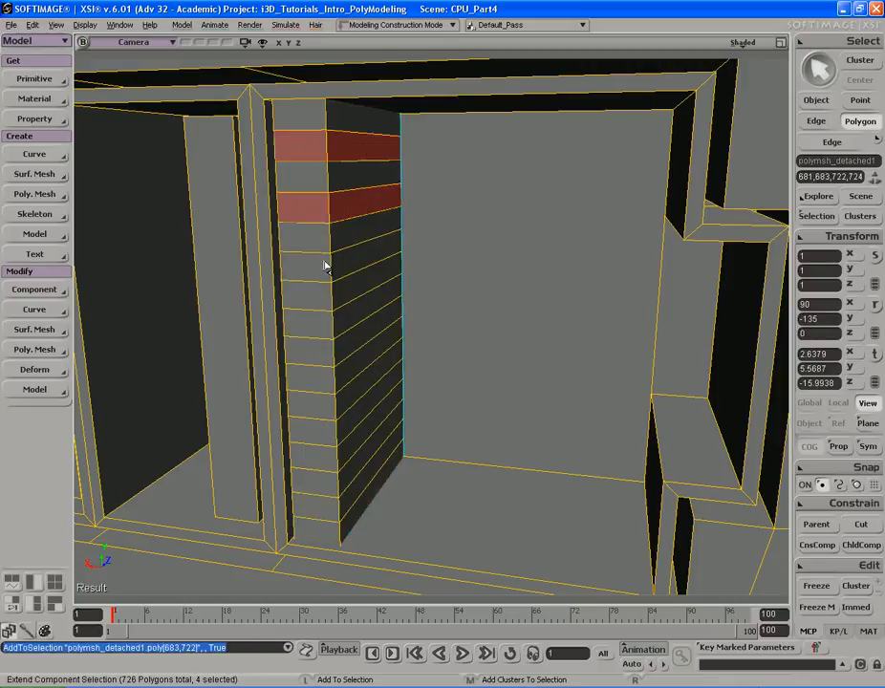
left_click(315, 266, "shift")
mouse_move(355, 406)
left_mouse_down()
mouse_move(349, 300)
mouse_move(365, 348)
mouse_move(365, 332)
left_mouse_up()
left_click(336, 329, "shift")
left_click(335, 376, "shift")
left_click(338, 376, "shift")
key("s")
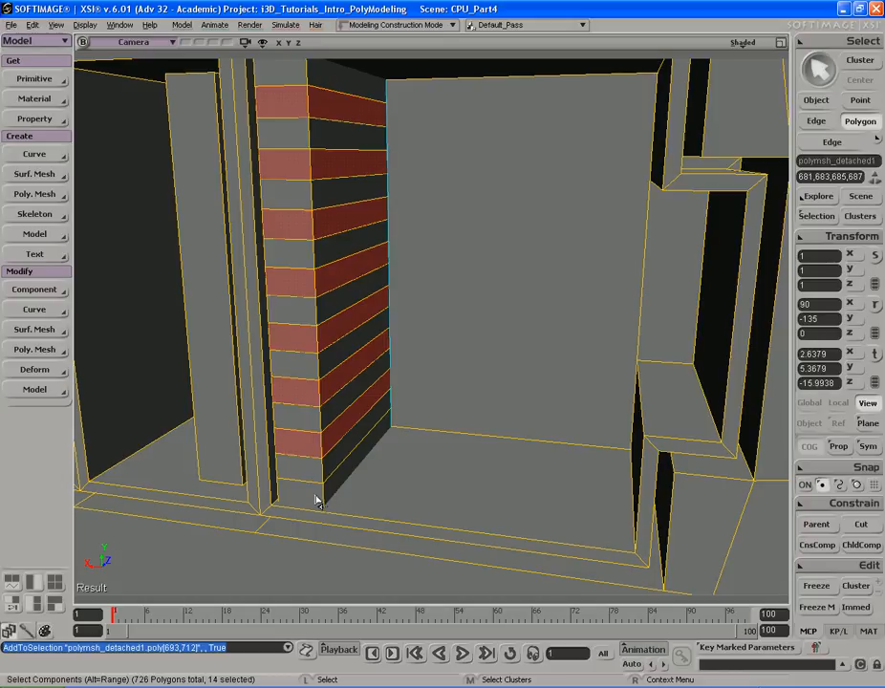
key("s")
left_click_drag(319, 500, 353, 429)
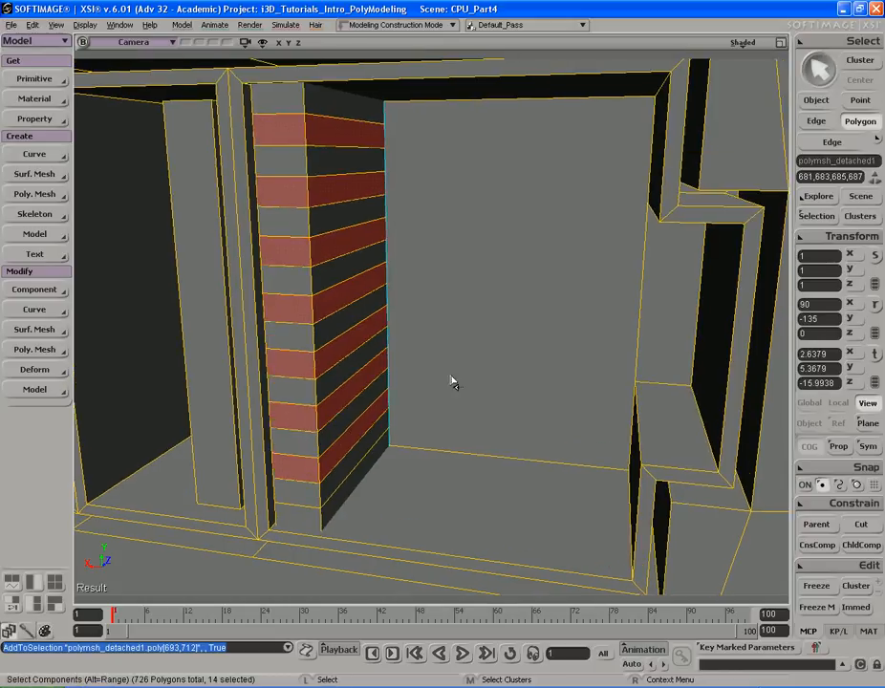
- Reopen the divider's edge subdivision operator and set its subdivisions to 17
left_click(818, 216)
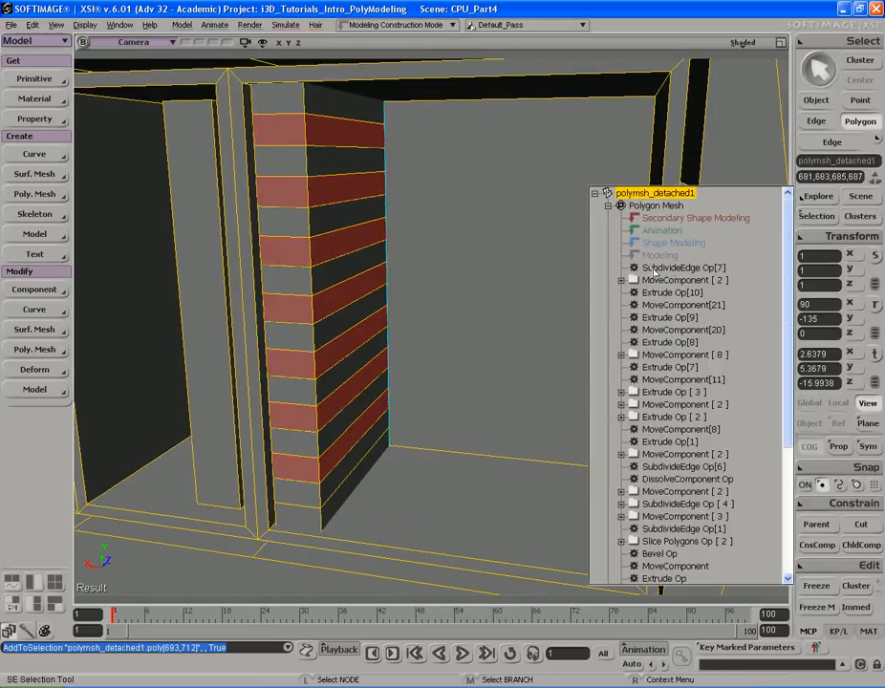
left_click(669, 269)
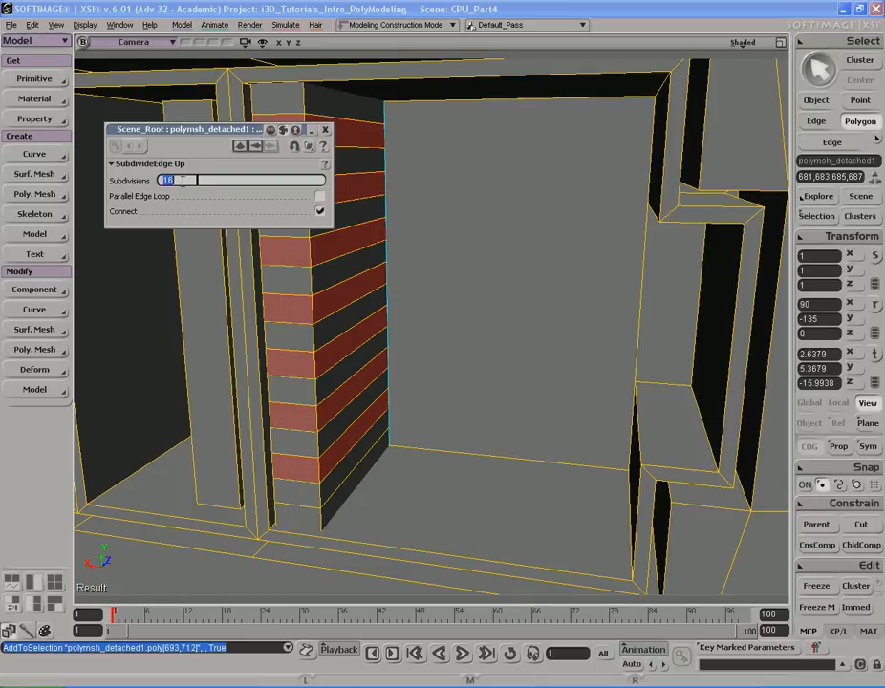
key("Return")
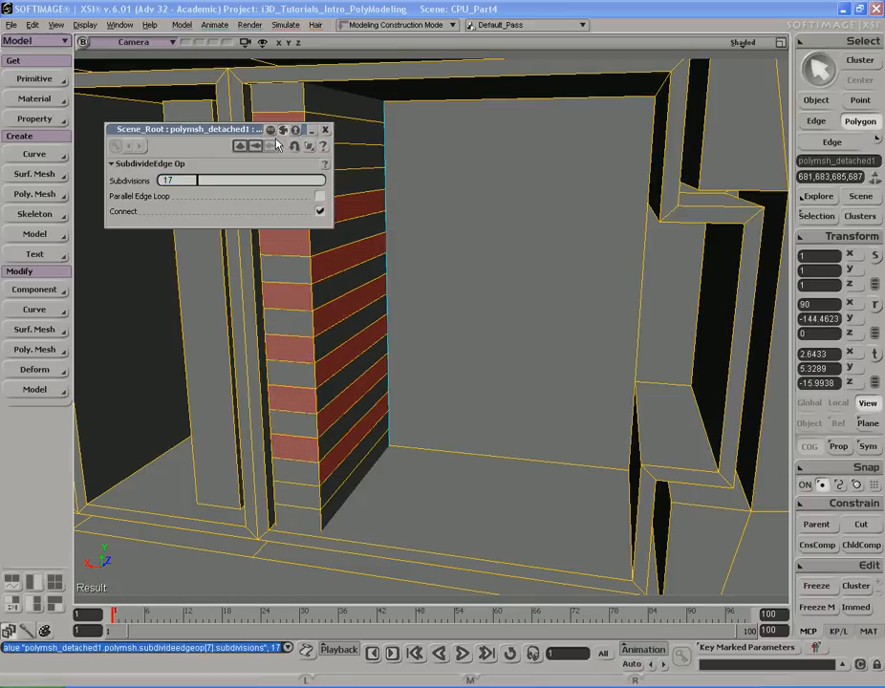
left_click(327, 130)
- Reselect every other band on both faces of the divider and inset them by 0.006
left_click(299, 190, "ctrl+shift")
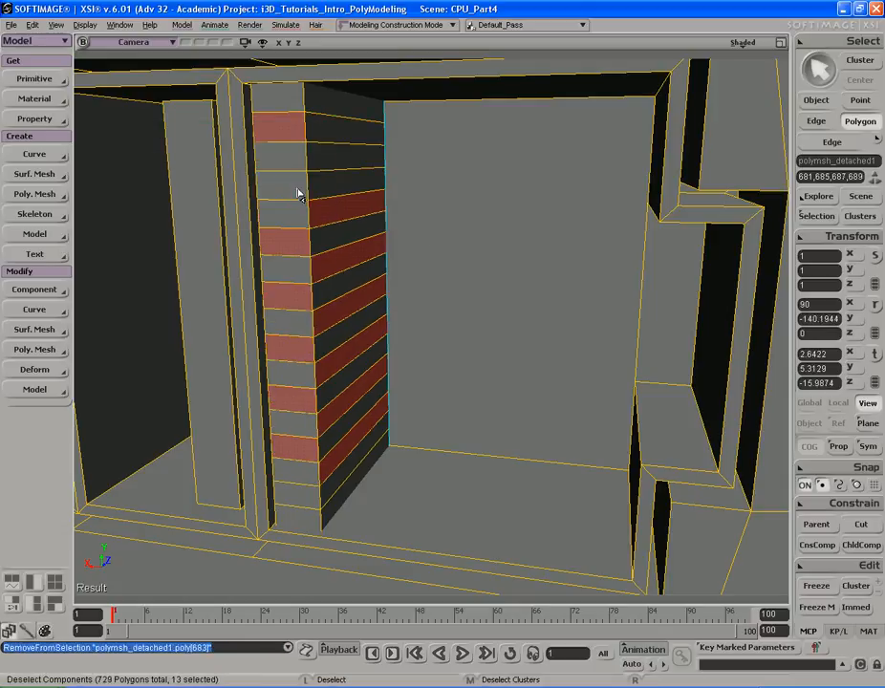
key("ctrl+shift+a")
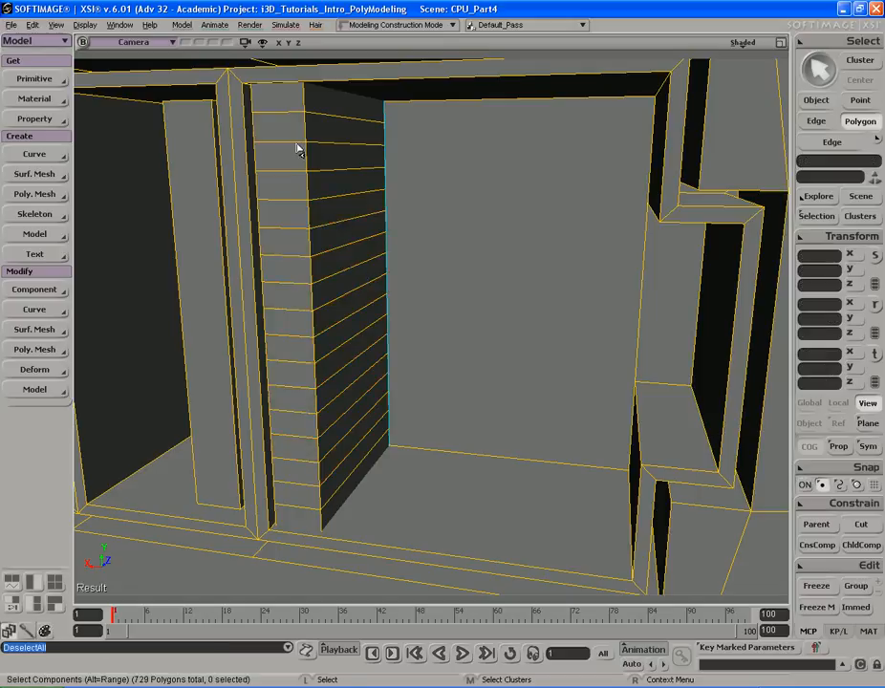
left_click(346, 134)
left_click(334, 181, "shift")
left_click(297, 243, "shift")
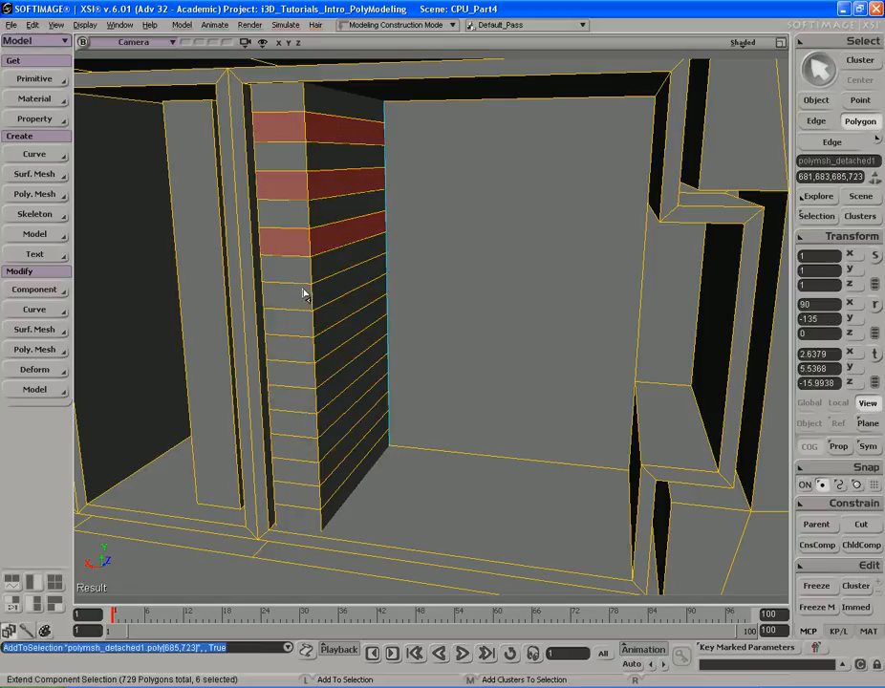
left_click(310, 351, "shift")
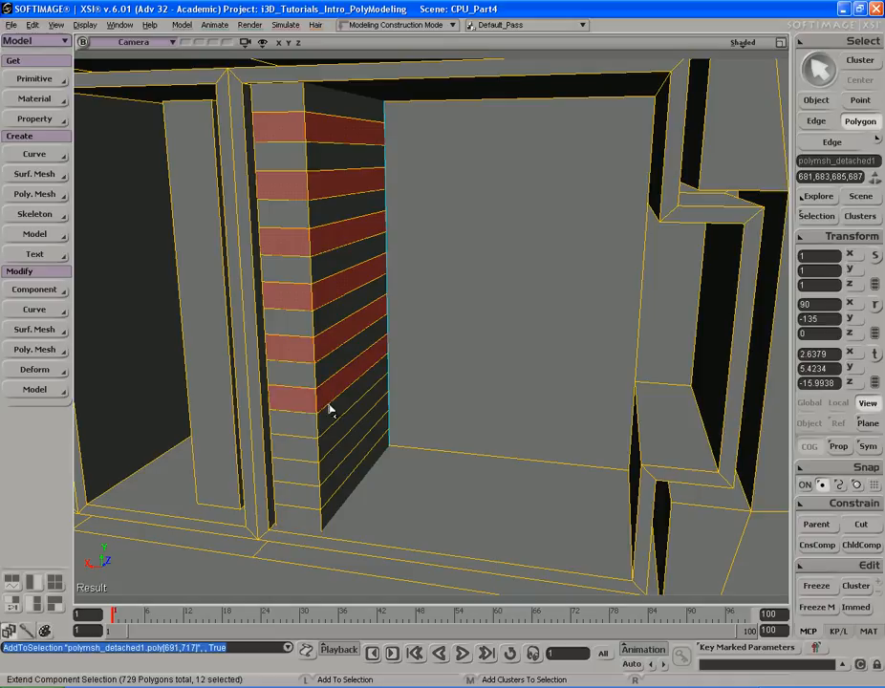
left_click_drag(315, 504, 335, 489, "shift")
key("s")
right_click_drag(403, 387, 399, 408)
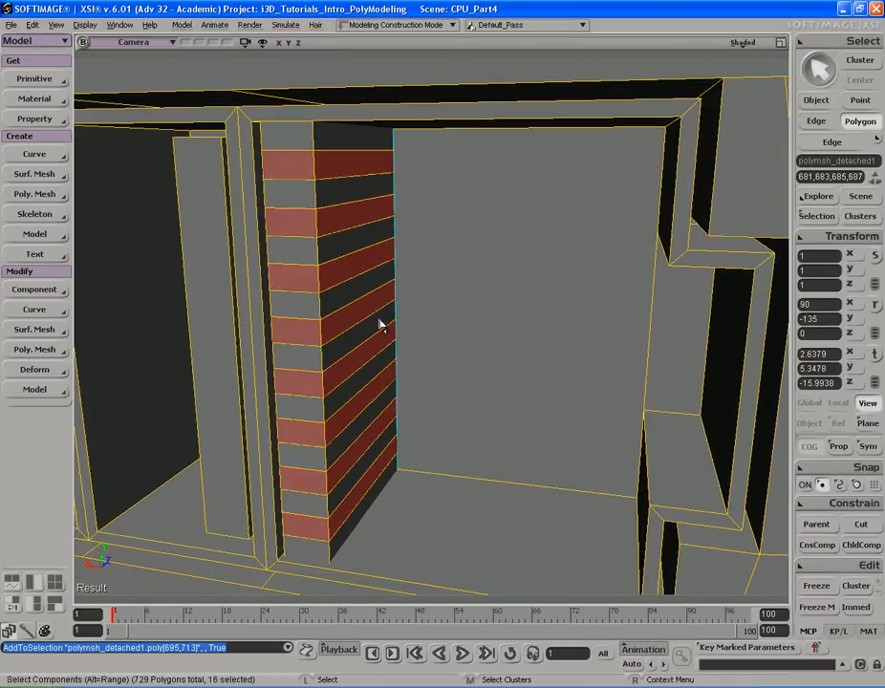
right_click(393, 389)
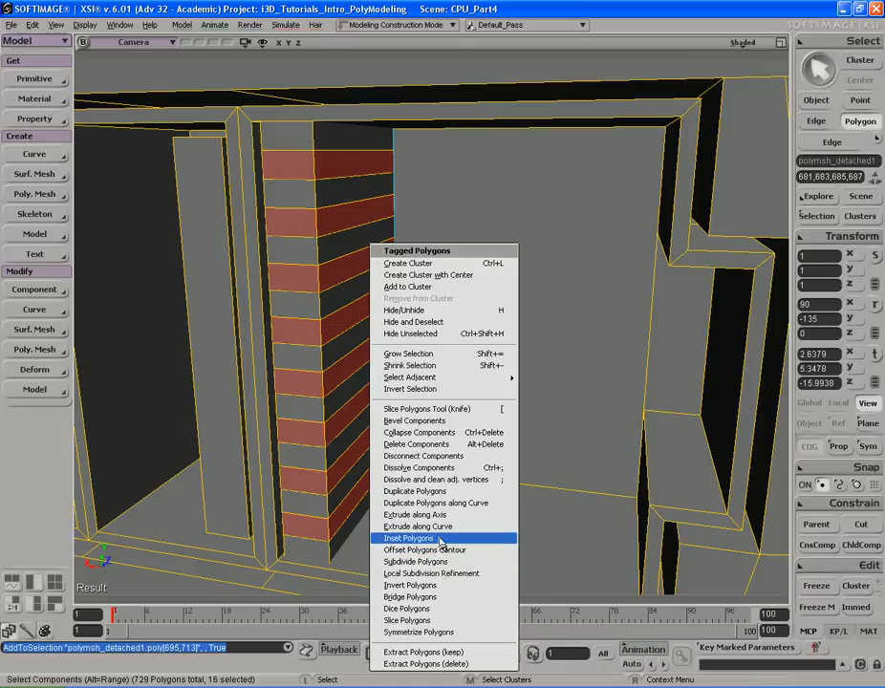
left_click(409, 538)
left_click_drag(277, 227, 236, 226)
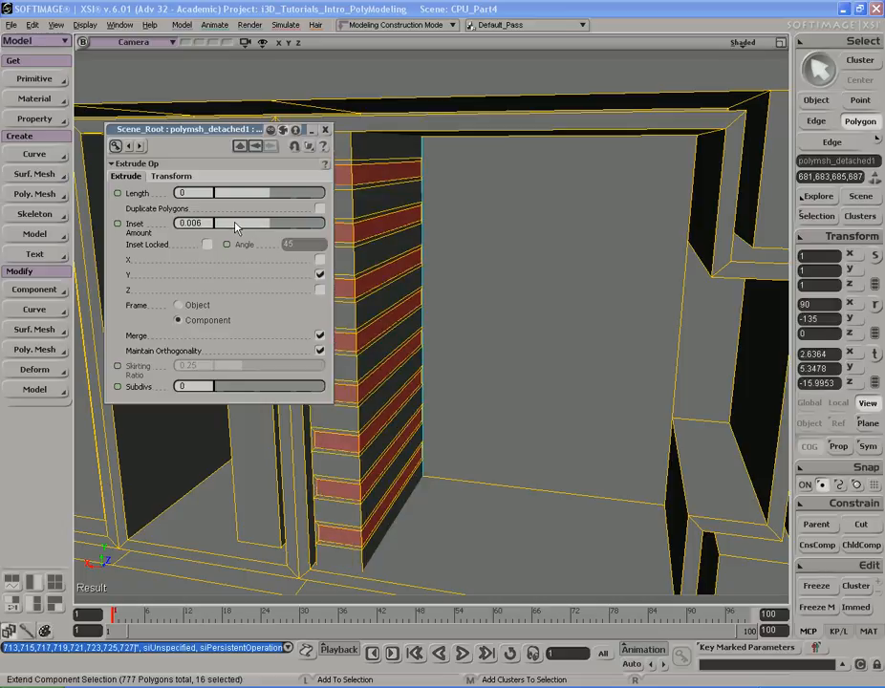
left_click(325, 130)
- Push the inset bands inward along their local axis to form vent slots in the divider
key("s")
right_click_drag(368, 197, 441, 243)
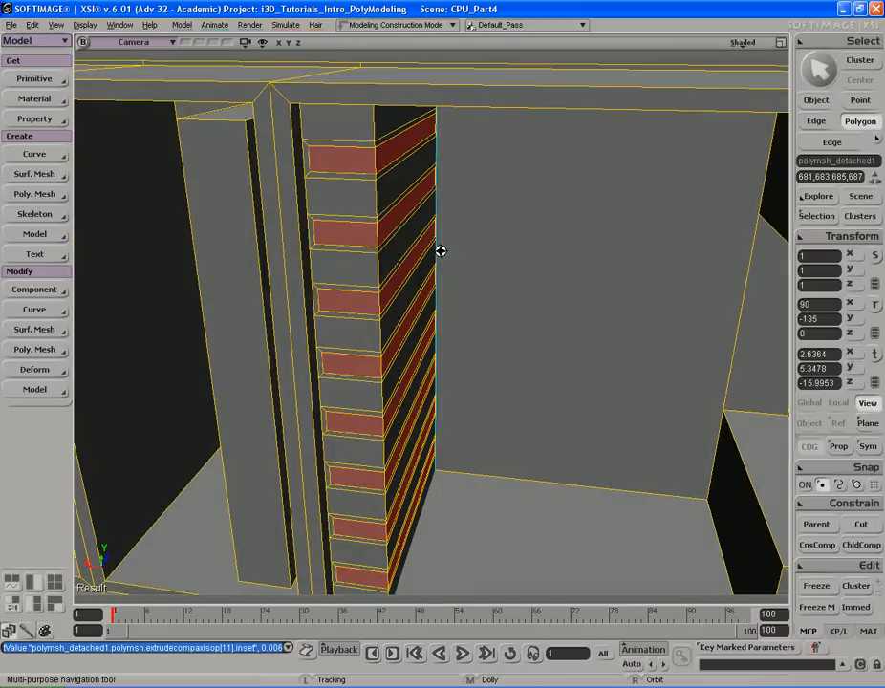
key("v")
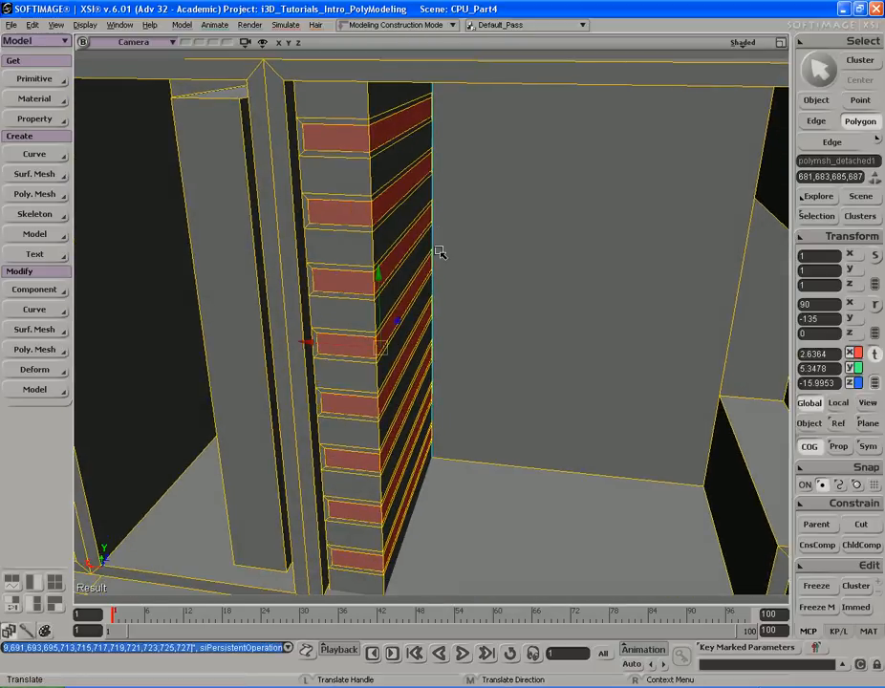
right_click(512, 223)
left_click(537, 253)
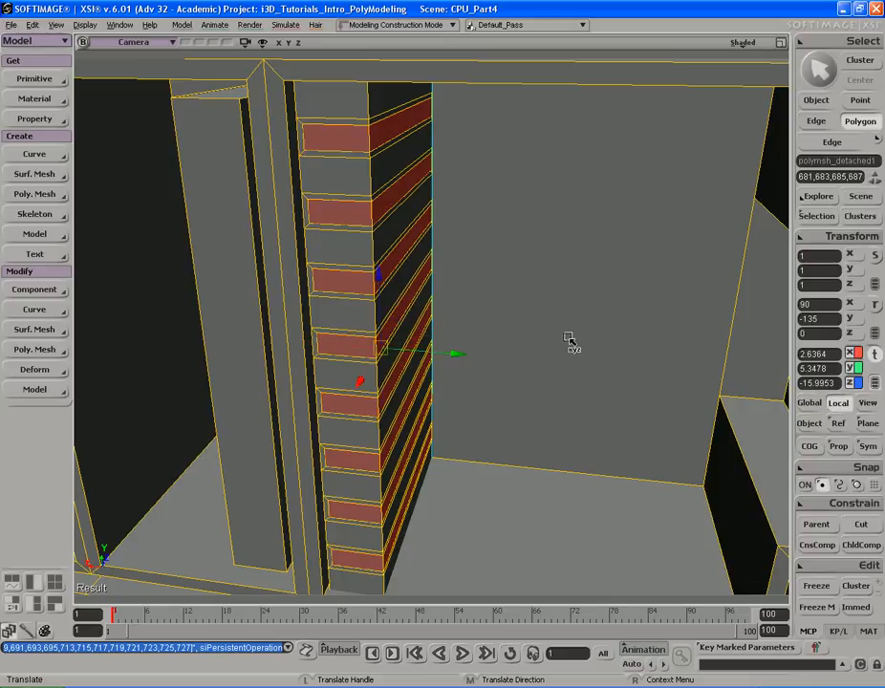
left_click_drag(445, 357, 438, 360)
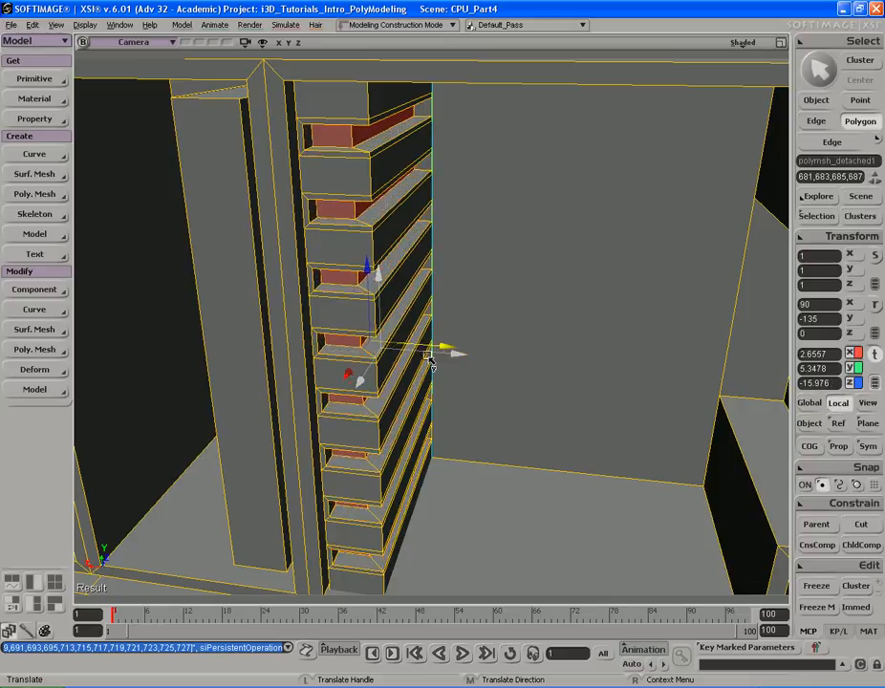
- Orbit and zoom around the rear panel to inspect the finished slot details
key("s")
right_click_drag(418, 358, 215, 330)
middle_click_drag(215, 330, 196, 276)
key("space")
key("s")
left_click(196, 277)
key("s")
right_click_drag(250, 299, 374, 284)
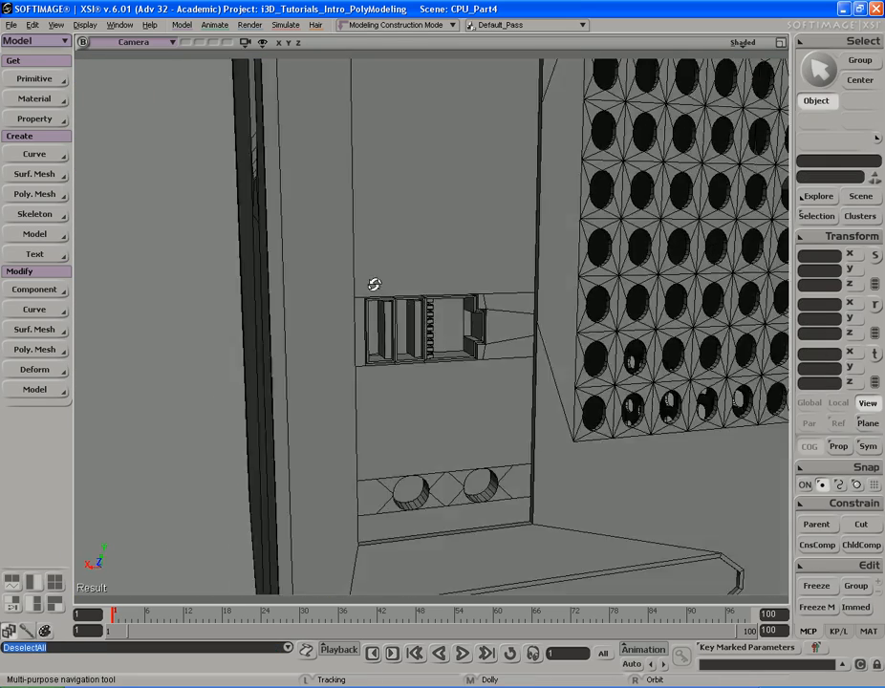
right_click_drag(224, 293, 440, 288)
middle_click_drag(380, 285, 489, 287)
key("space")
left_click(602, 308)
key("s")
left_click_drag(541, 266, 549, 274)
middle_click_drag(548, 274, 487, 282)
right_click_drag(487, 282, 528, 281)
left_click_drag(528, 281, 516, 339)
key("s")
left_click_drag(421, 298, 414, 229)
- Switch to wireframe and select the points of the expansion slot section on the rear panel
middle_click(742, 43)
key("s")
right_click_drag(624, 153, 591, 166)
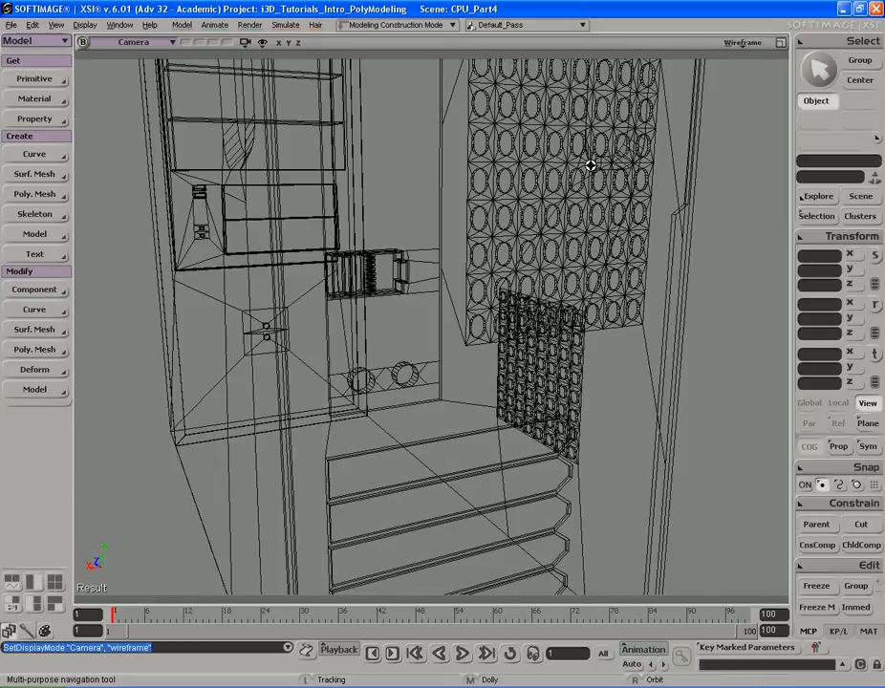
left_click(441, 260)
key("s")
right_click_drag(436, 258, 320, 251)
key("t")
key("s")
mouse_move(302, 199)
left_mouse_down()
mouse_move(374, 264)
mouse_move(473, 306)
left_mouse_up()
key("s")
right_click_drag(476, 306, 554, 287)
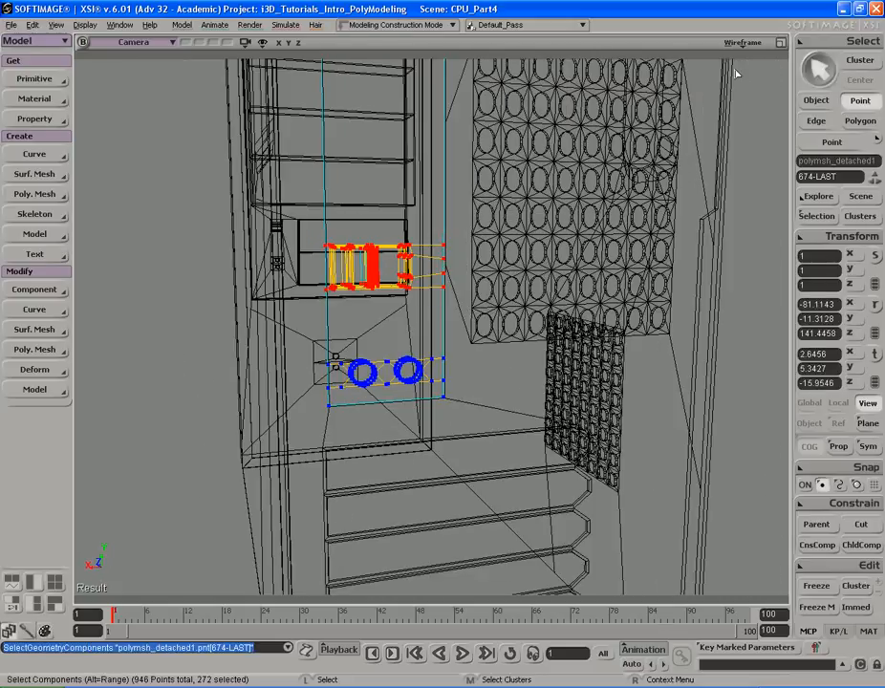
- Return to shaded view and move the selected slot points down in global space to Y about 4.5
middle_click(752, 43)
key("v")
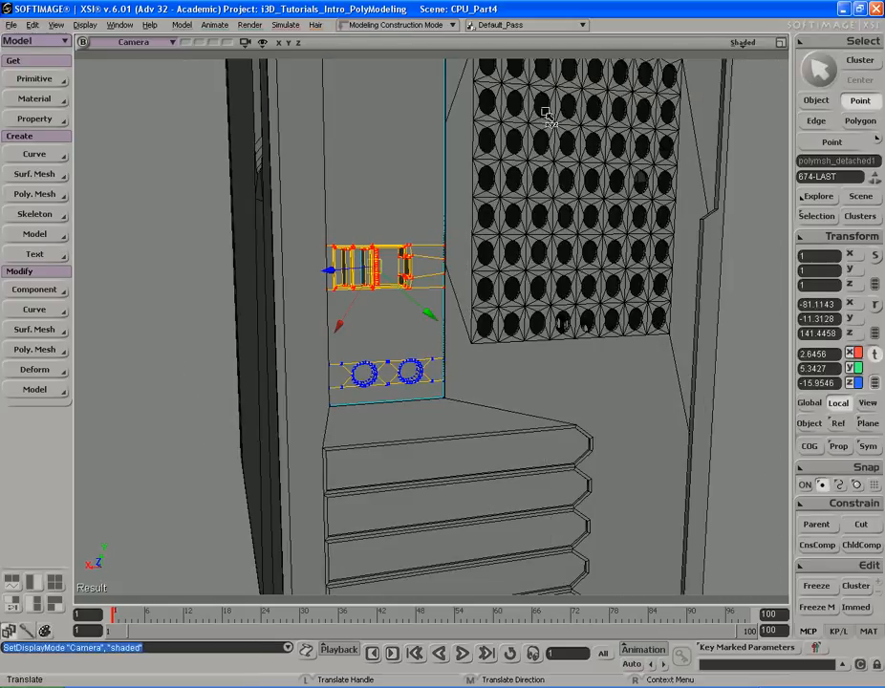
right_click(574, 139)
left_click(593, 156)
right_click(617, 135)
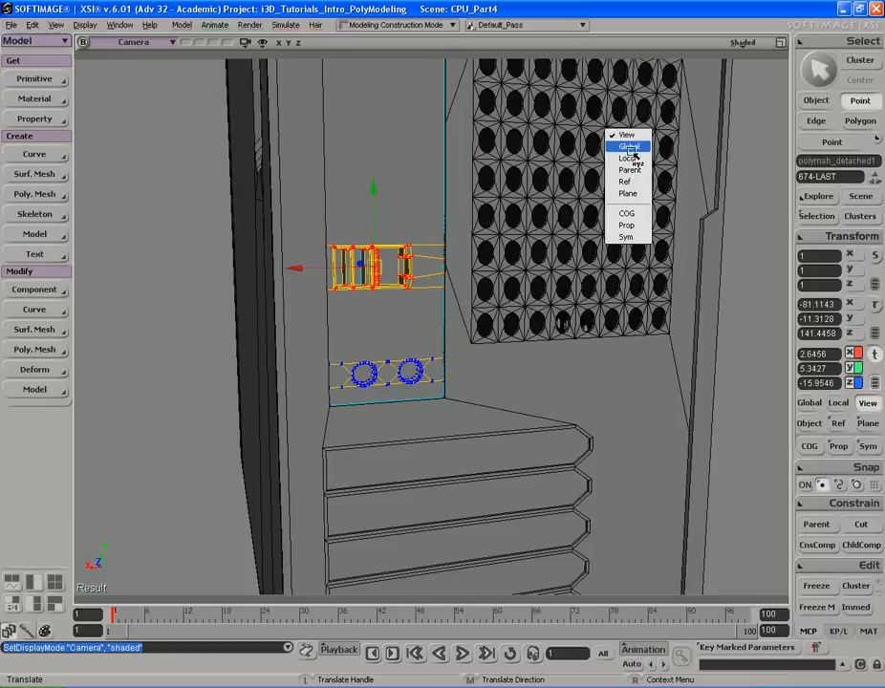
left_click(636, 218)
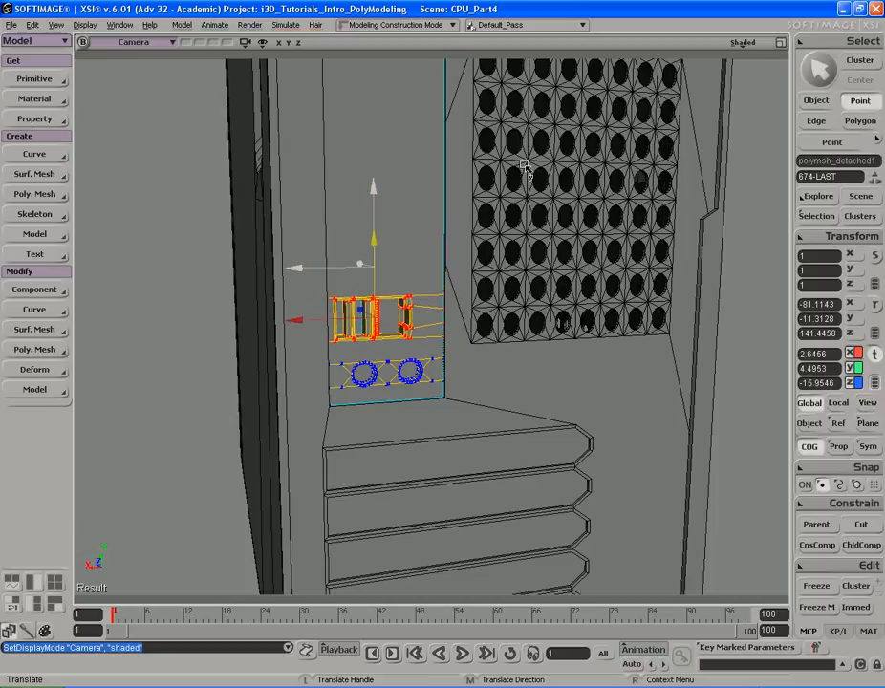
- Orbit around the rear panel to check the lowered slot section, then save the scene
key("s")
middle_click_drag(524, 165, 441, 157)
left_click_drag(441, 157, 488, 148)
right_click_drag(488, 148, 506, 173)
key("space")
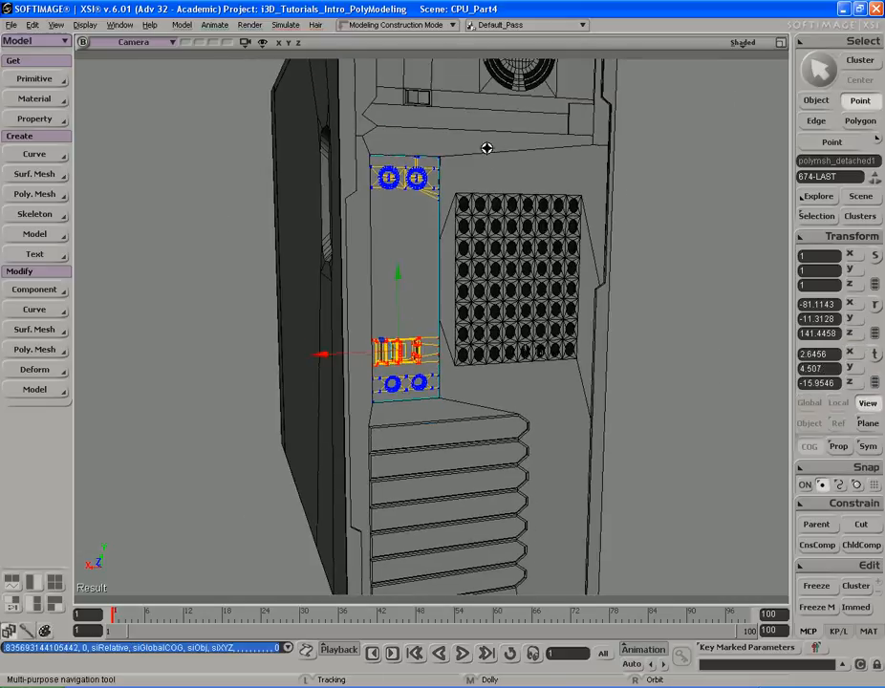
key("s")
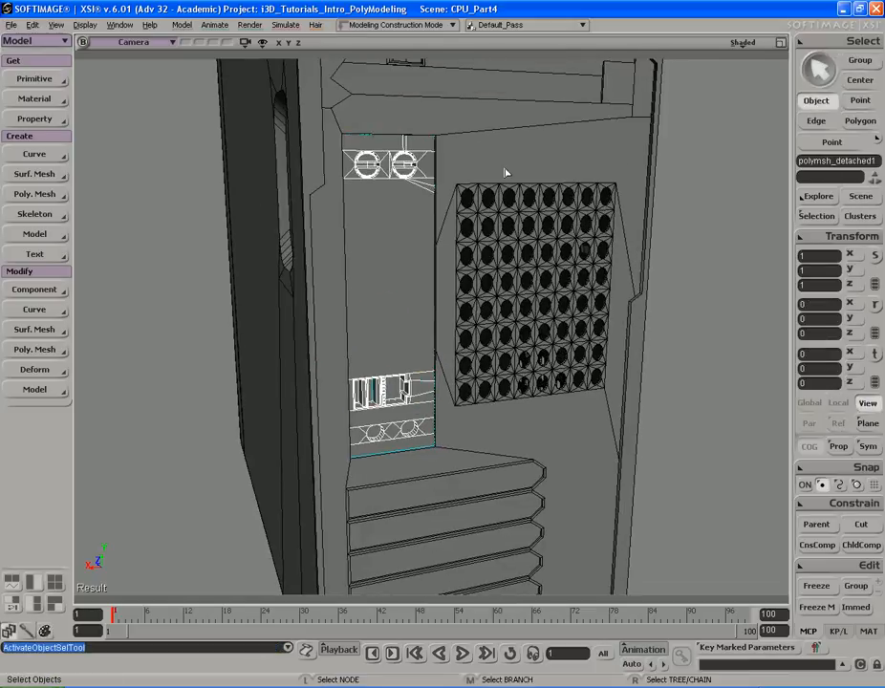
key("s")
right_click_drag(431, 162, 425, 153)
middle_click_drag(484, 150, 442, 150)
right_click_drag(443, 150, 441, 149)
key("space")
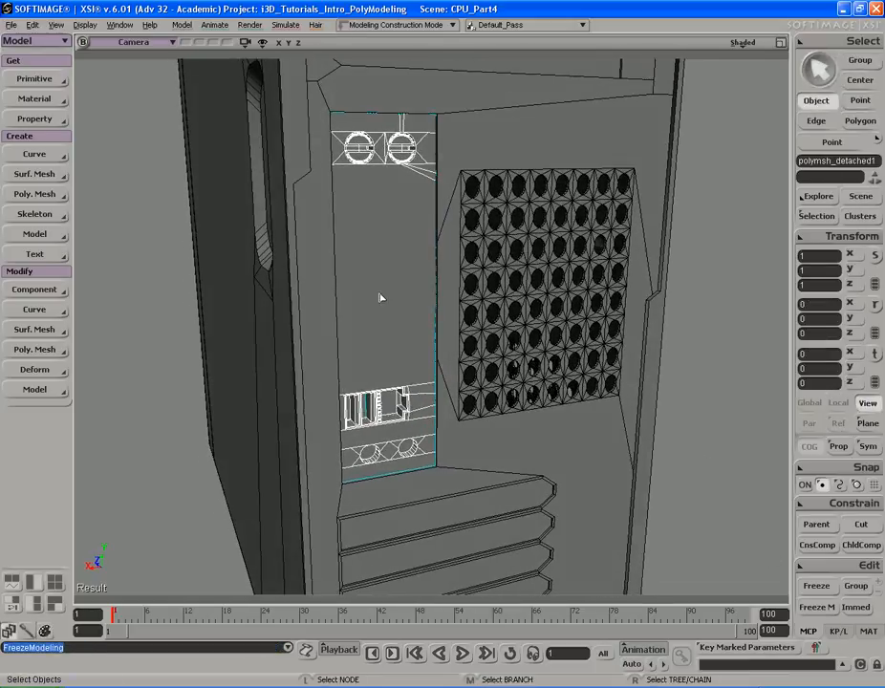
key("ctrl+s")
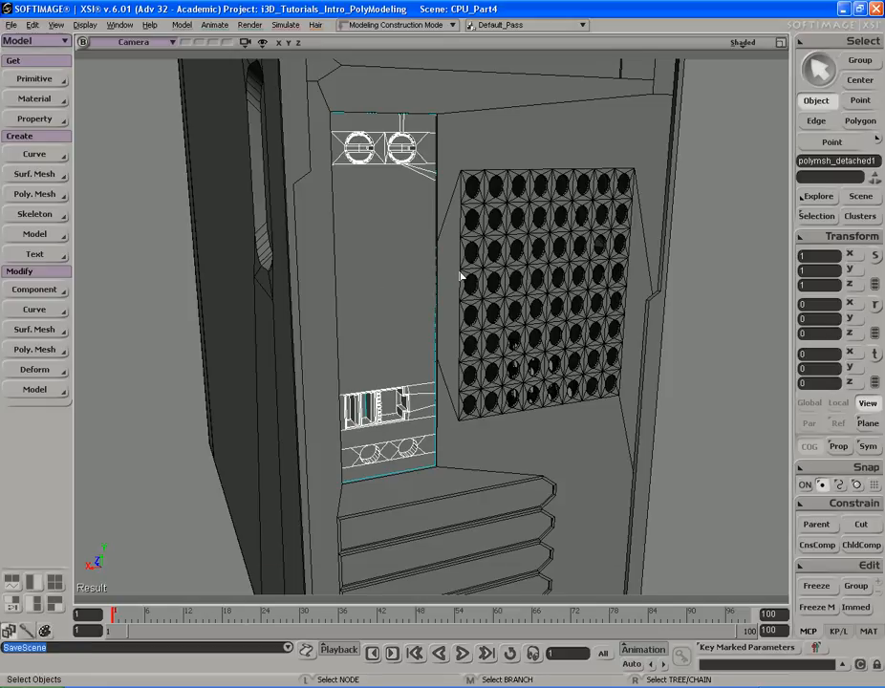